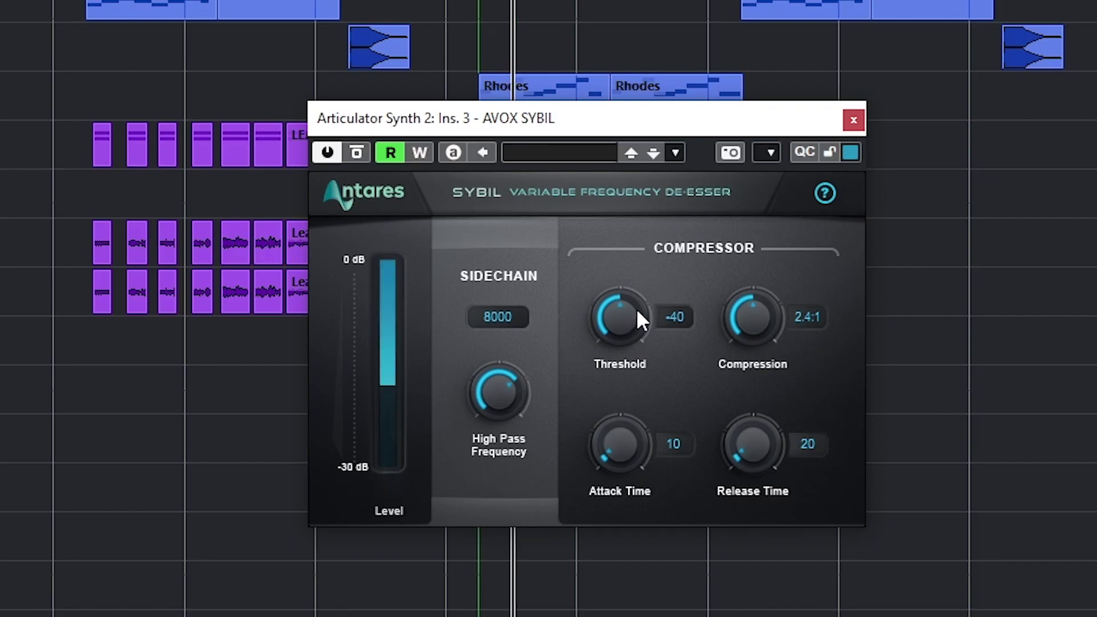
# - Adjust the SYBIL de-esser's compressor threshold, and set the lead vocal's Harmony Engine scale to Nat. Minor
pyautogui.moveTo(636, 308); pyautogui.dragTo(649, 300)
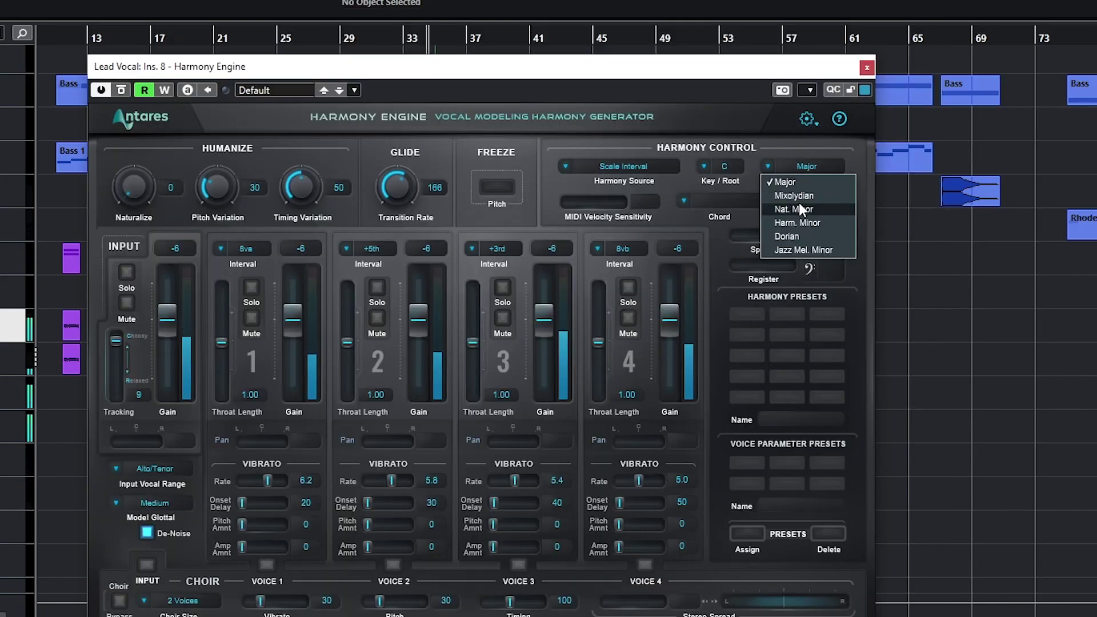
pyautogui.click(799, 203)
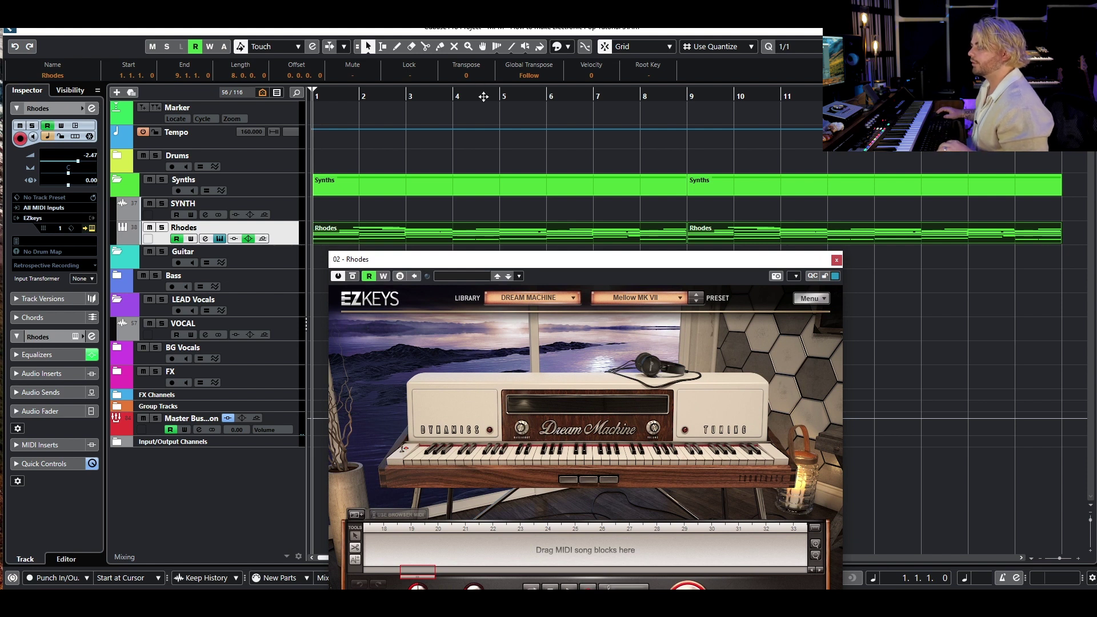
# - Play back the Rhodes chord progression from the start and close its EZkeys instrument window
pyautogui.press('space')
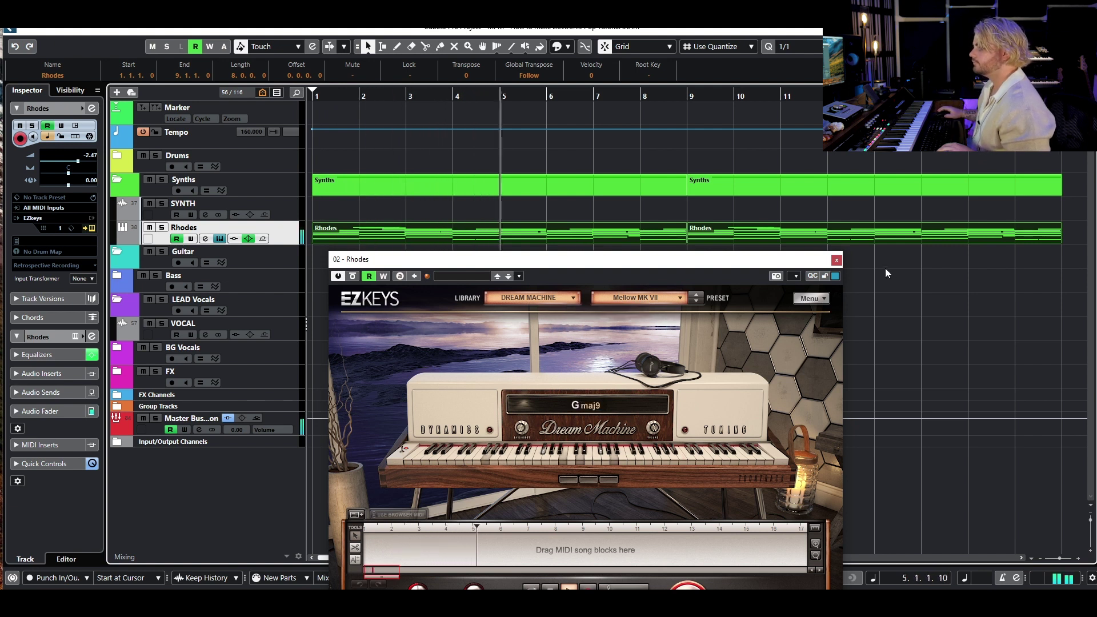
pyautogui.press('space')
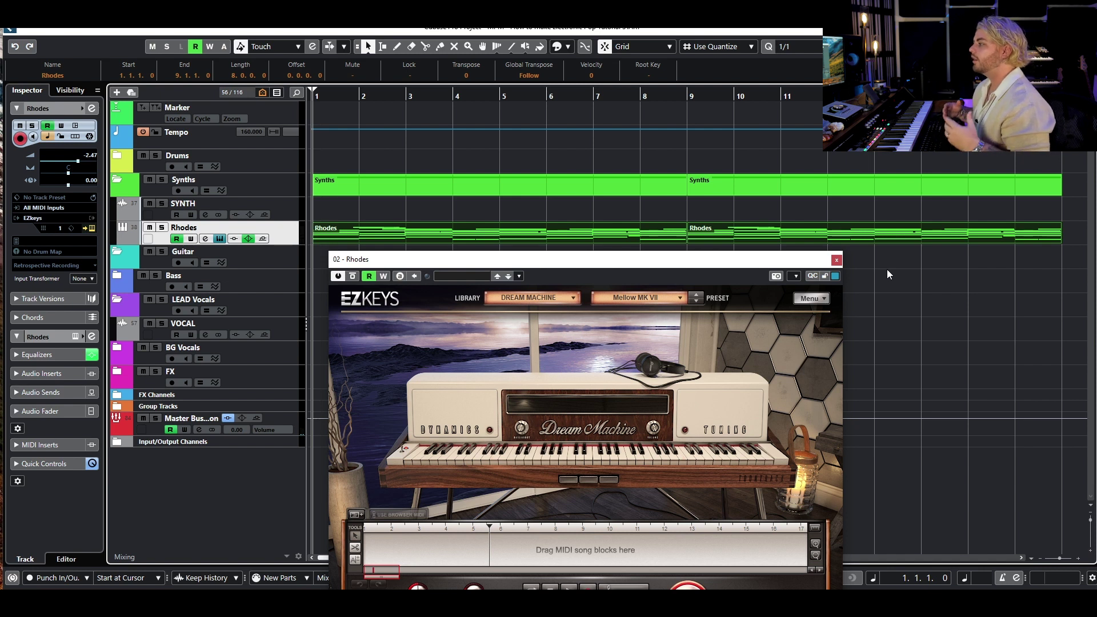
pyautogui.click(836, 261)
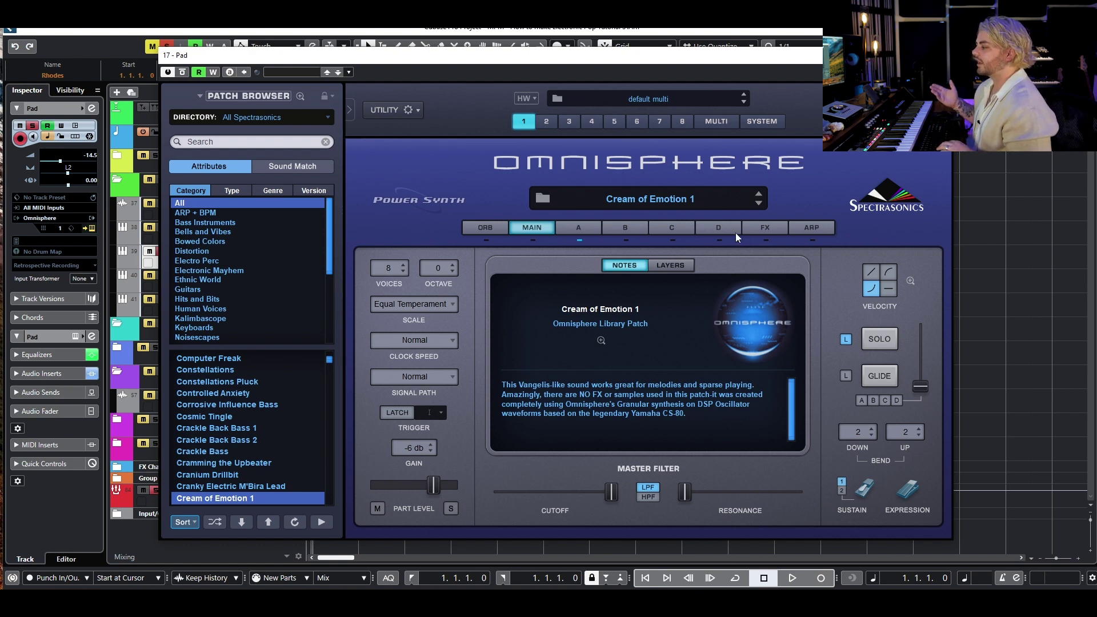
# - Play back the Pad track with the Omnisphere patch Cream of Emotion 1
pyautogui.press('space')
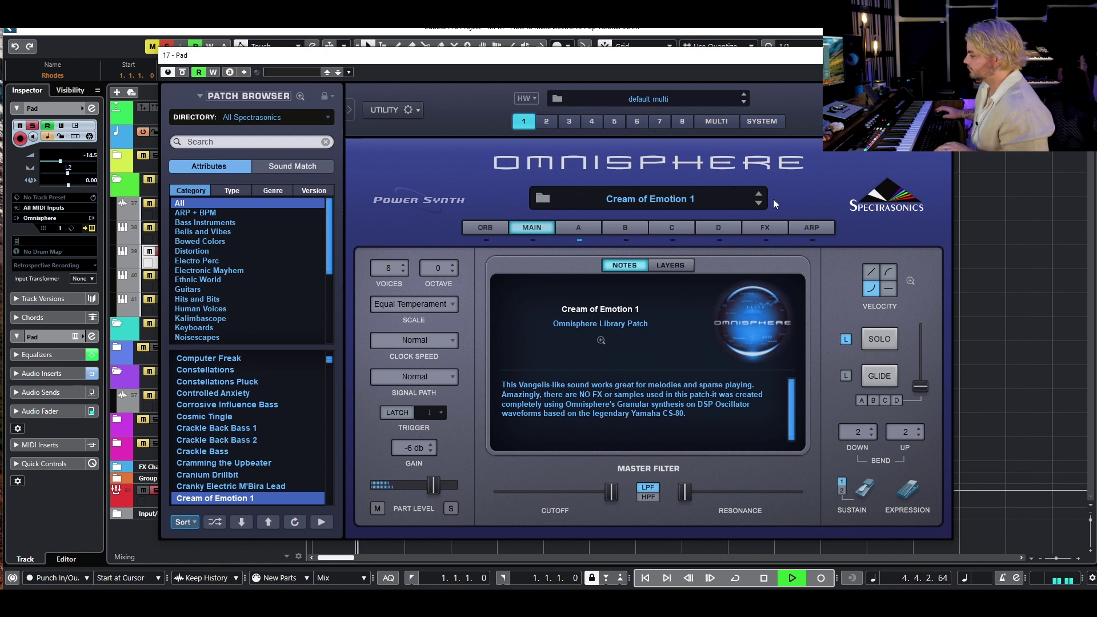
pyautogui.press('space')
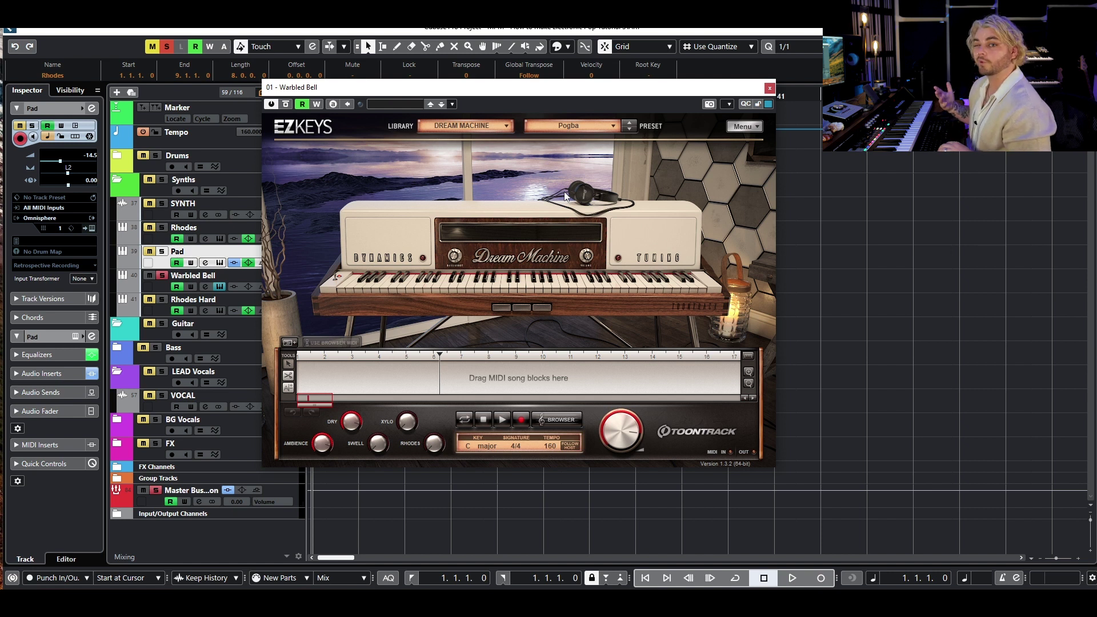
# - Audition the Warbled Bell track layered with the Pad and Rhodes tracks soloed, and close its instrument window
pyautogui.press('space')
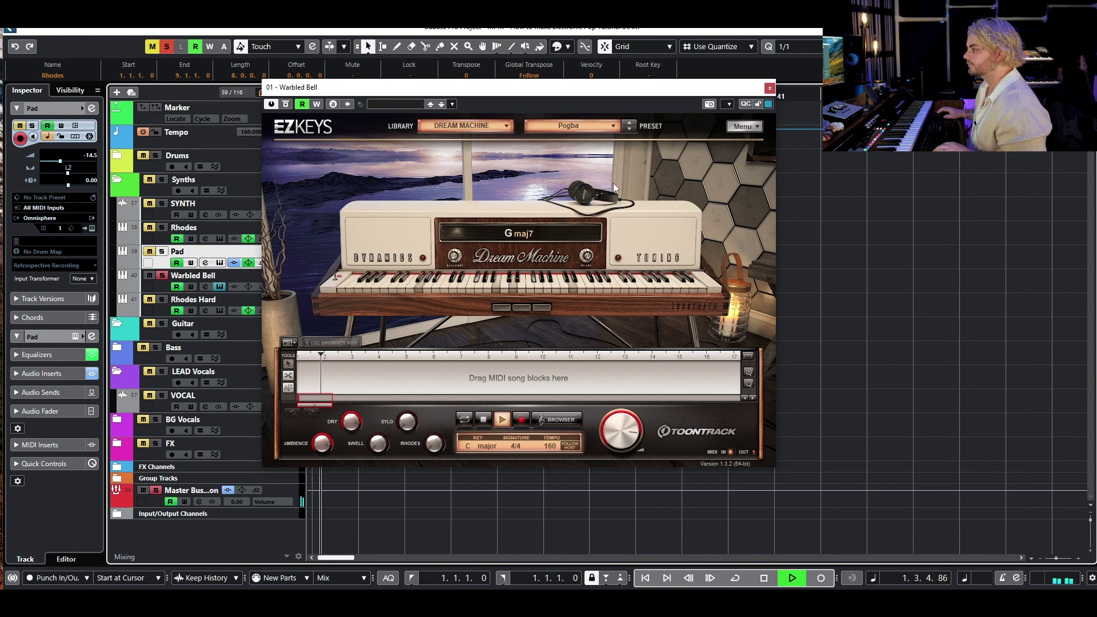
pyautogui.click(162, 252)
pyautogui.click(164, 228)
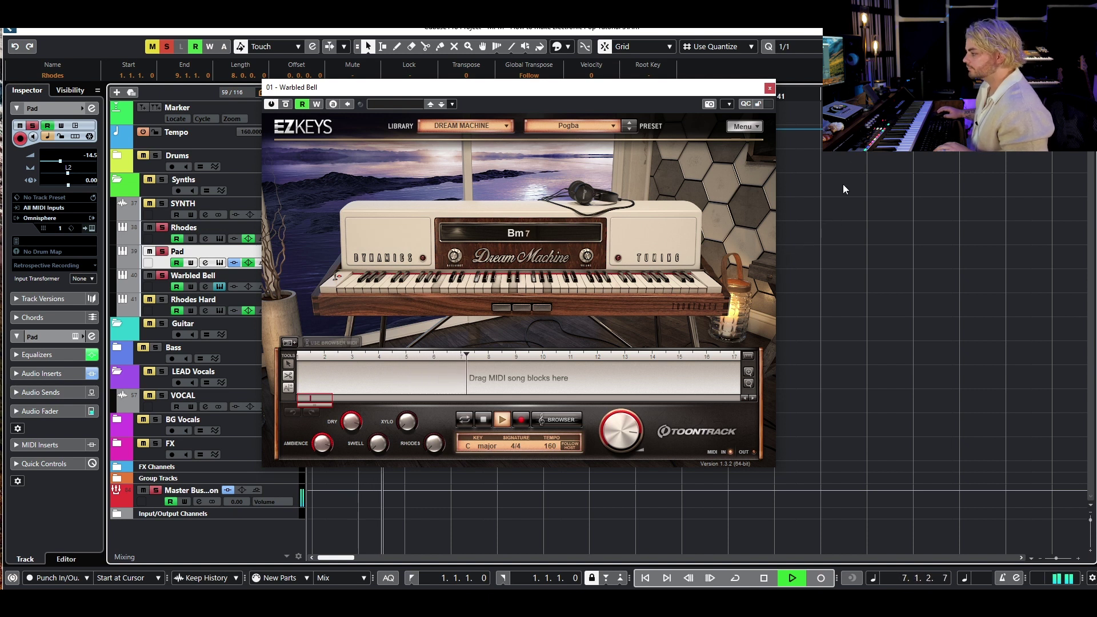
pyautogui.press('space')
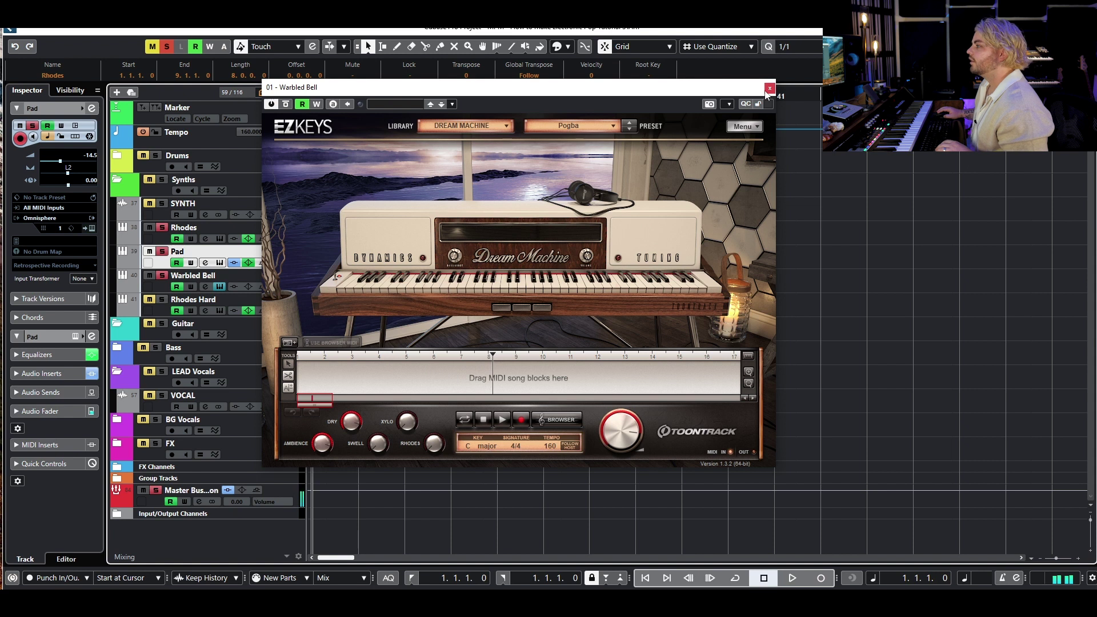
pyautogui.click(769, 88)
pyautogui.click(728, 246)
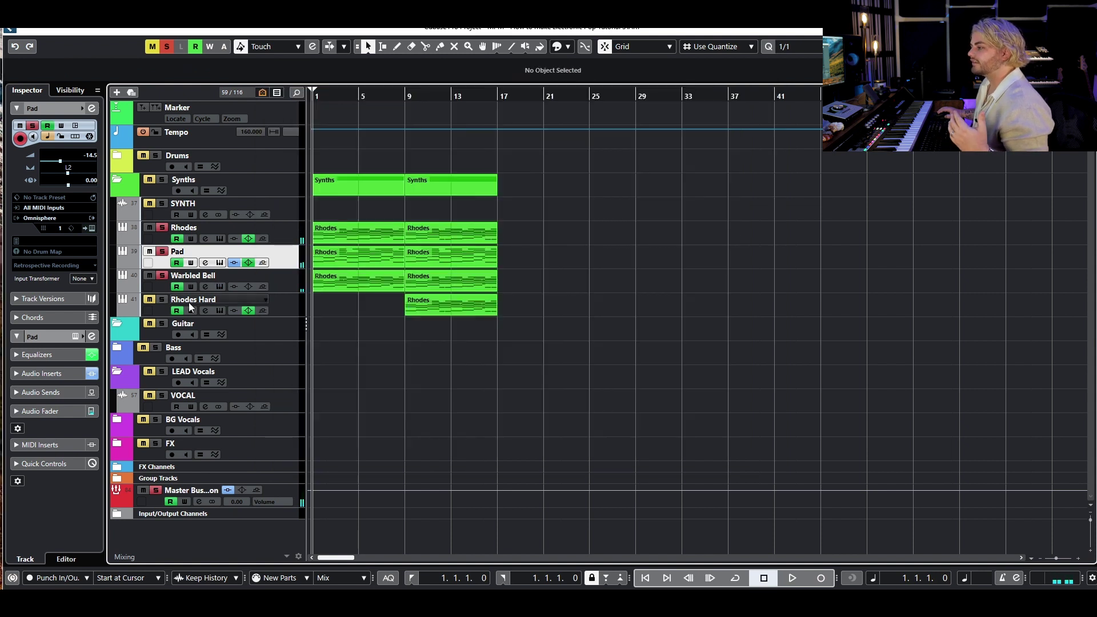
# - Solo only the Rhodes Hard track and open its EZkeys instrument, placed fully in view
pyautogui.click(166, 46)
pyautogui.click(162, 300)
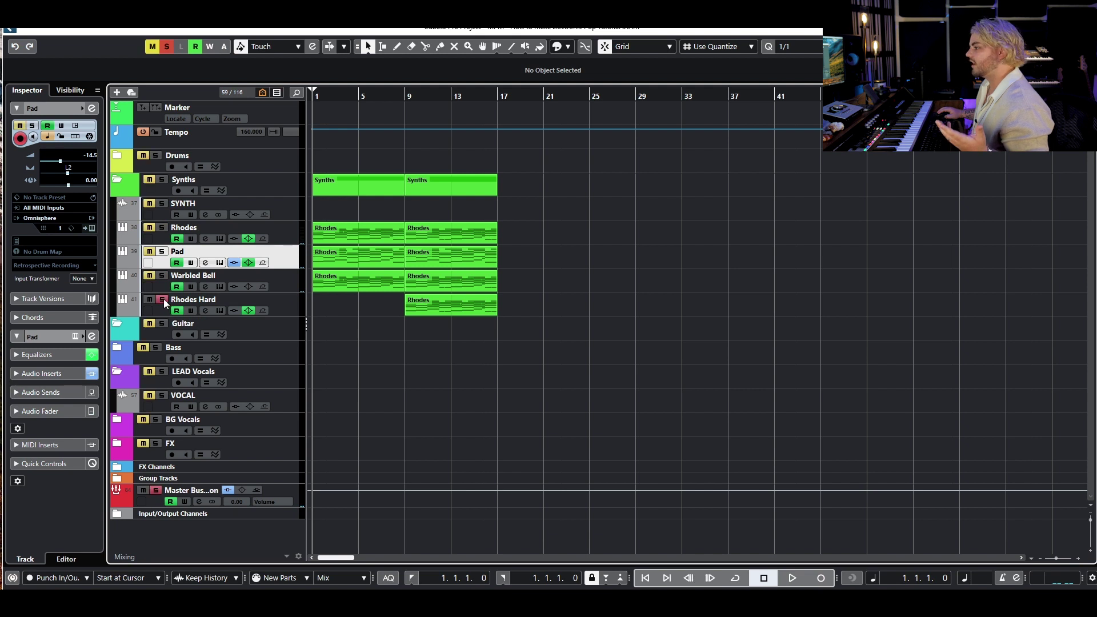
pyautogui.click(219, 311)
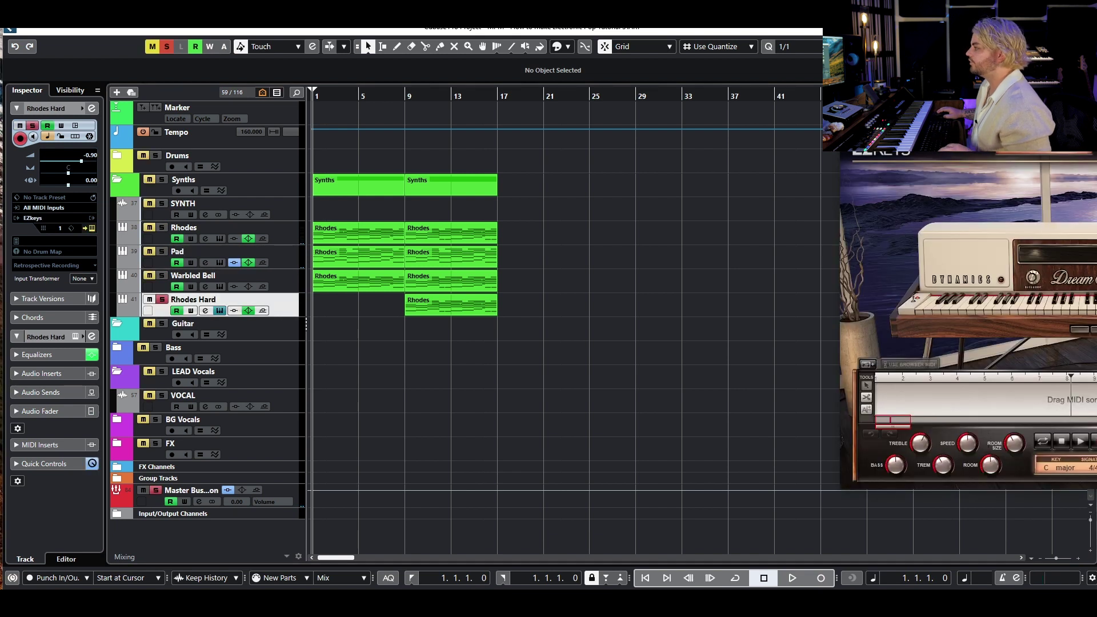
pyautogui.moveTo(1004, 109); pyautogui.dragTo(694, 214)
# - Open the Rhodes Hard part in the key editor and show Velocity in its controller lane
pyautogui.doubleClick(480, 303)
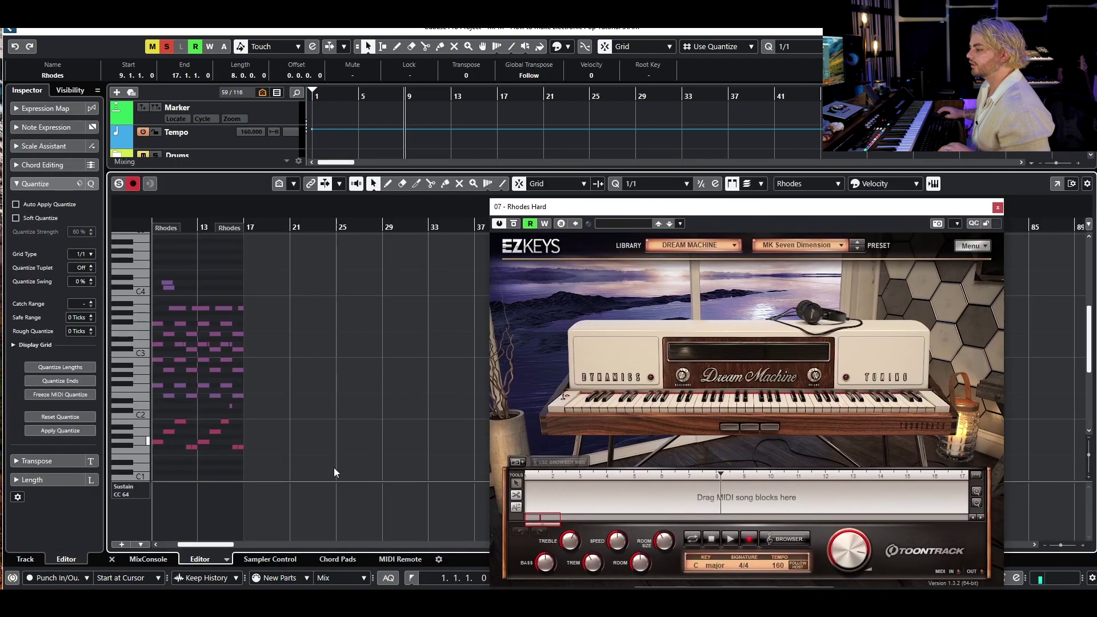
pyautogui.press('h')
pyautogui.press('h')
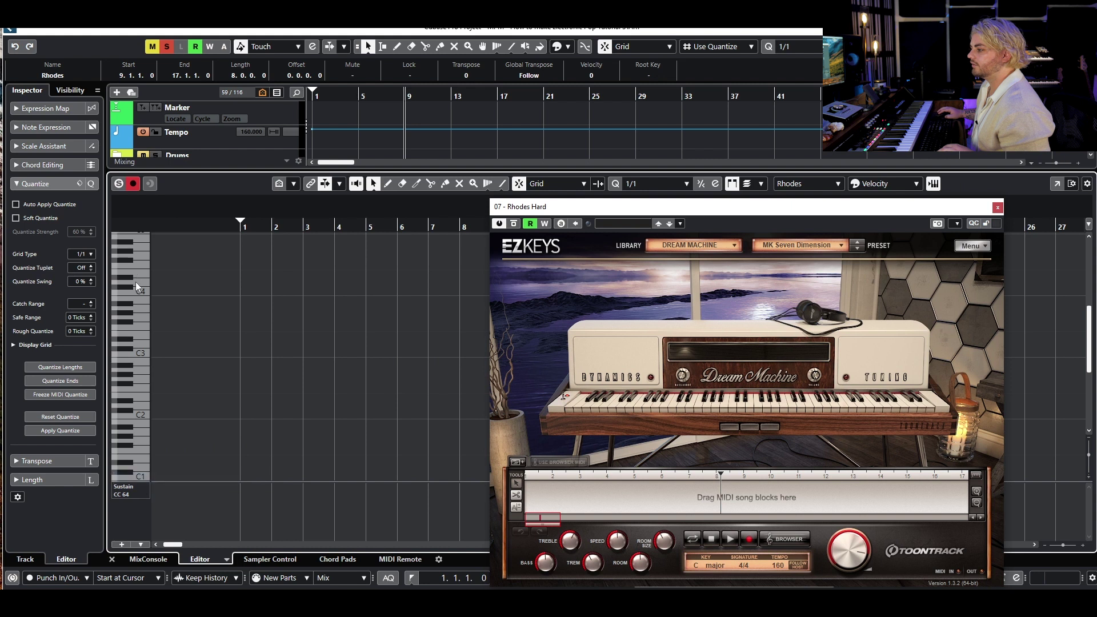
pyautogui.click(141, 486)
pyautogui.click(150, 232)
# - Examine the notes and their velocities across the Rhodes Hard part
pyautogui.press('g')
pyautogui.press('g')
pyautogui.press('g')
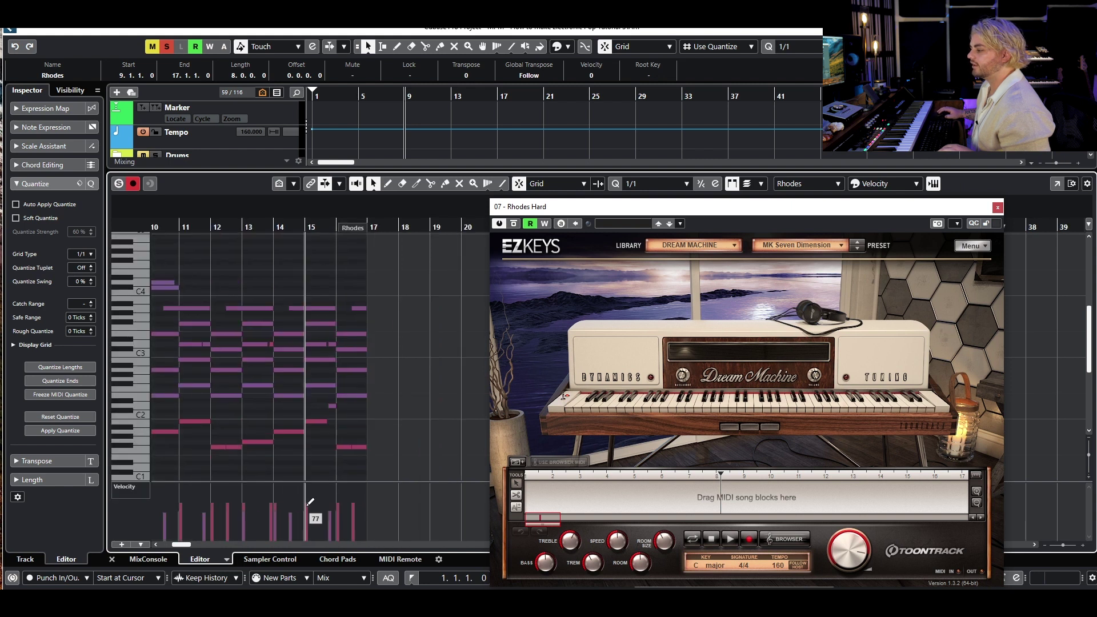
pyautogui.press('h')
pyautogui.press('h')
pyautogui.press('h')
pyautogui.press('h')
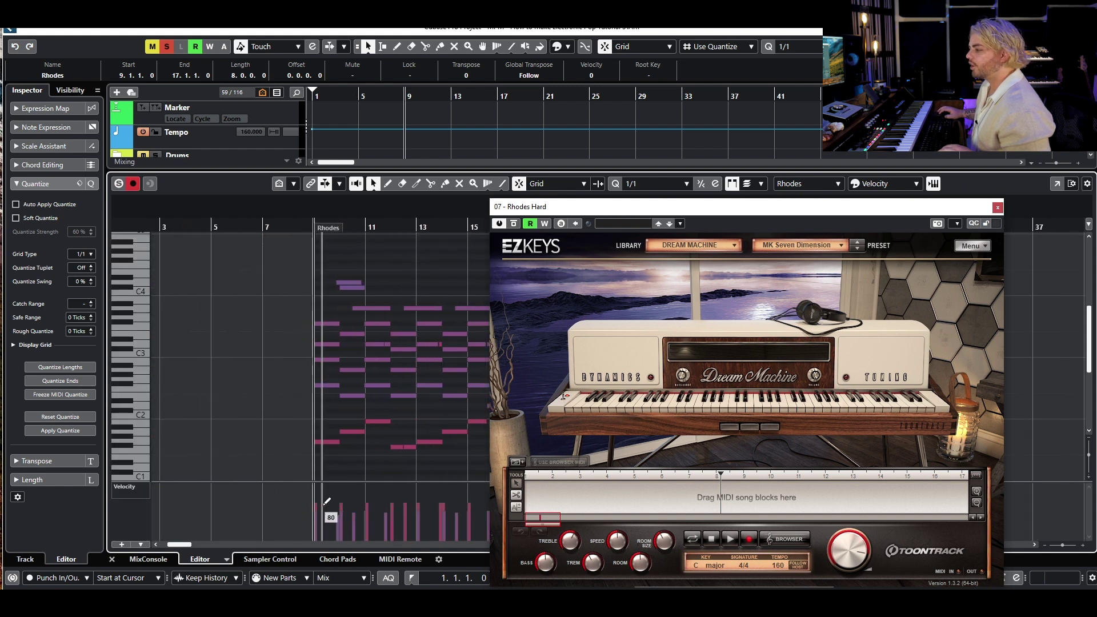
pyautogui.press('g')
pyautogui.press('g')
pyautogui.press('g')
pyautogui.press('g')
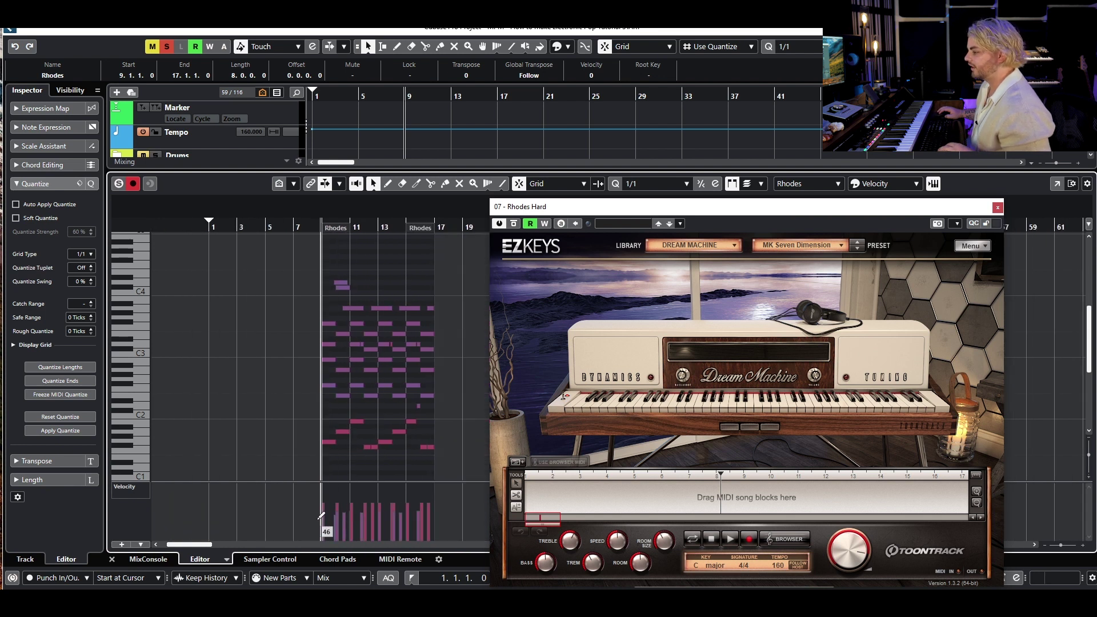
# - Listen to the Rhodes Hard part, closing the key editor and moving the instrument window clear of the track list
pyautogui.press('space')
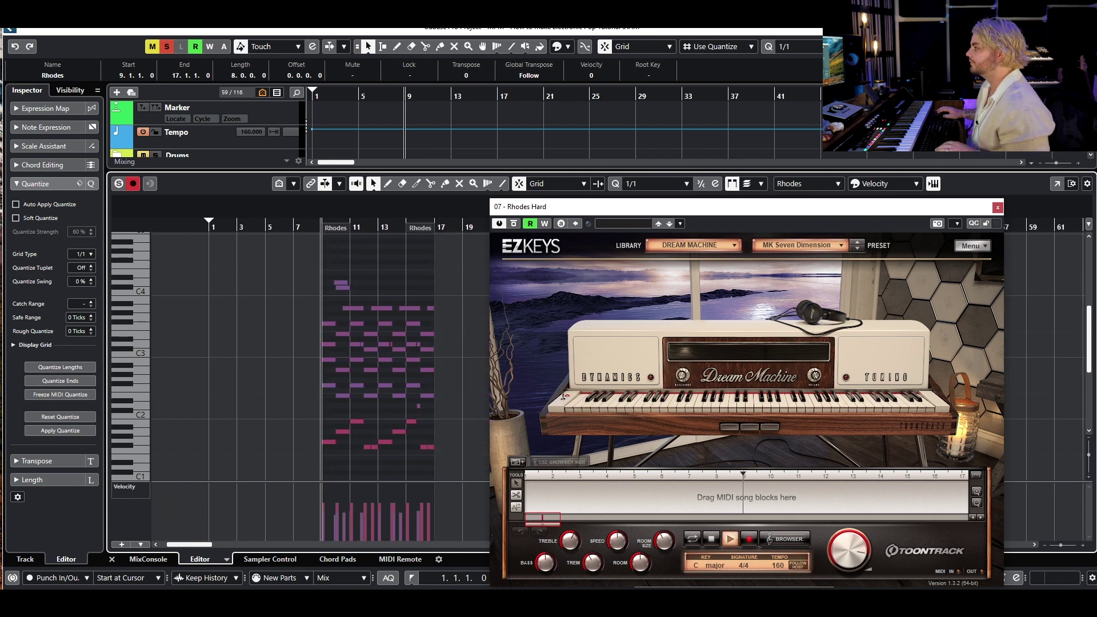
pyautogui.hotkey('ctrl', 'alt', 'e')
pyautogui.moveTo(852, 207); pyautogui.dragTo(653, 125)
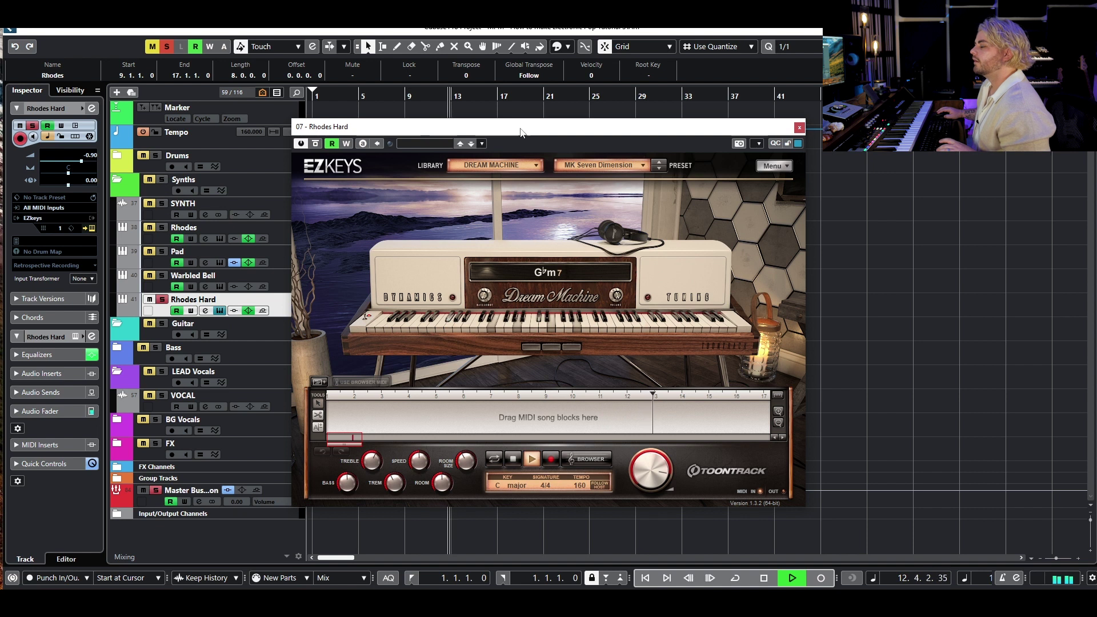
pyautogui.press('space')
pyautogui.moveTo(524, 131); pyautogui.dragTo(735, 155)
# - Solo the Rhodes, Pad and Warbled Bell tracks alongside Rhodes Hard
pyautogui.click(162, 227)
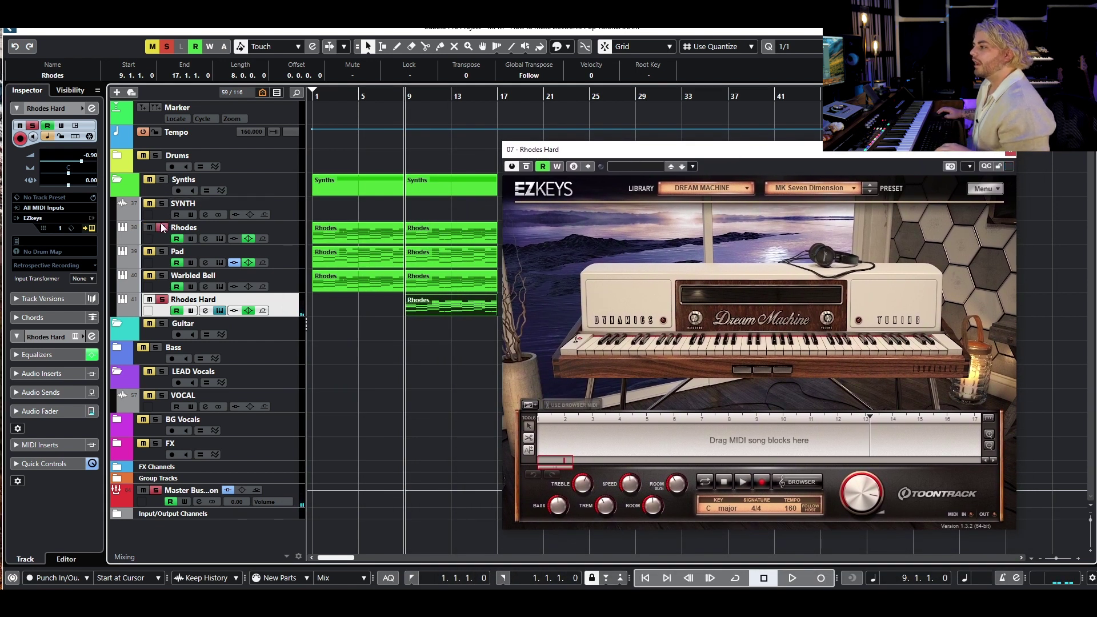
pyautogui.click(162, 251)
pyautogui.click(162, 276)
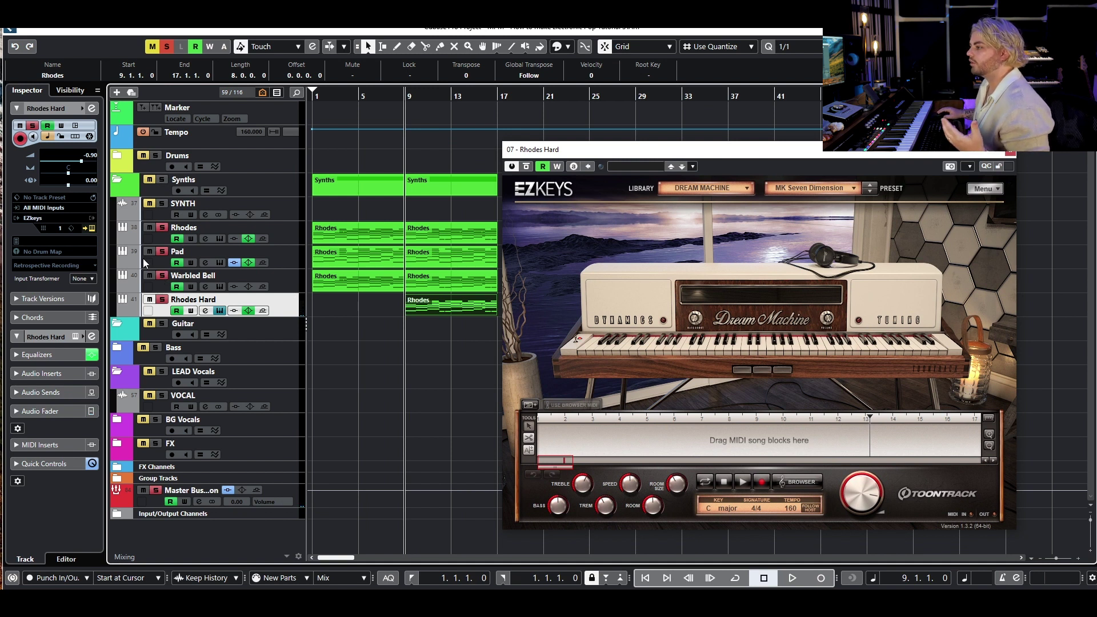
# - Leave only the Rhodes track soloed and play it back briefly from bar 9
pyautogui.click(162, 300)
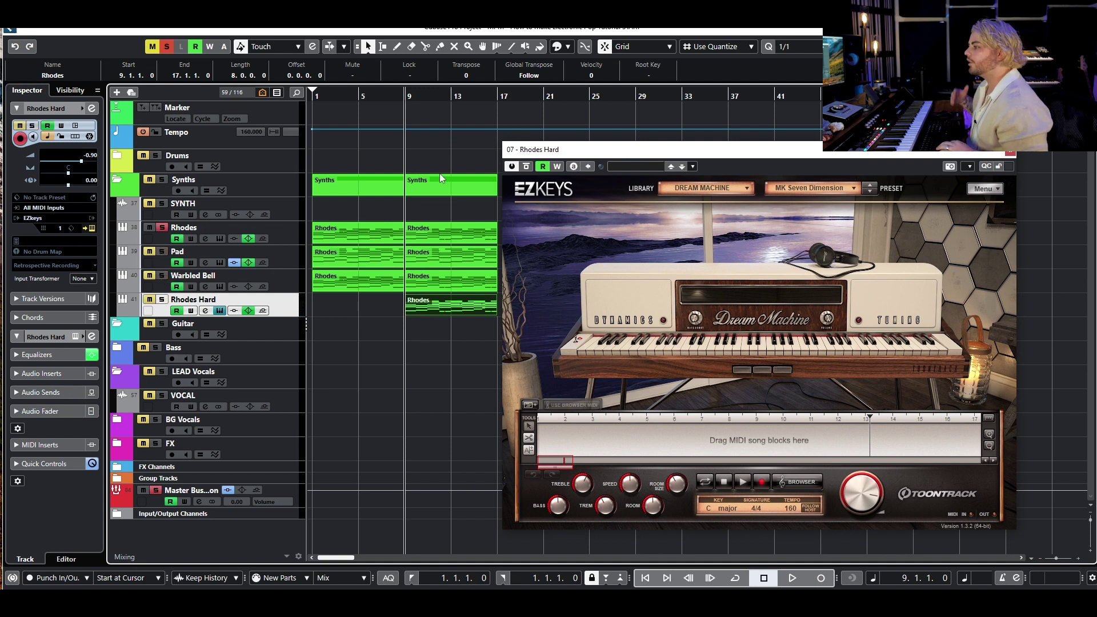
pyautogui.press('space')
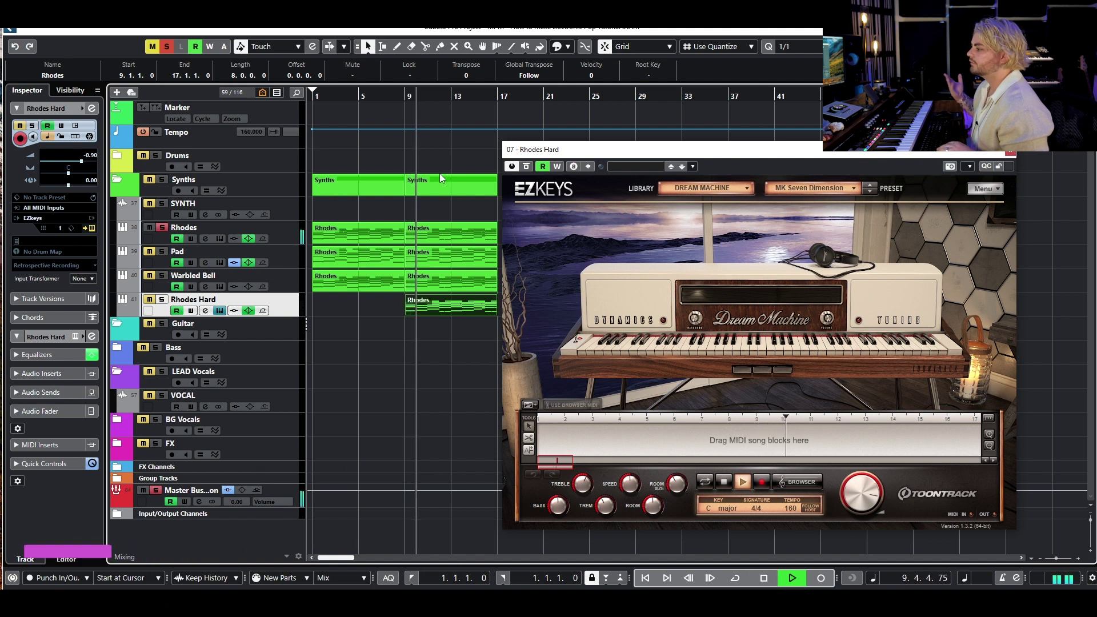
pyautogui.press('space')
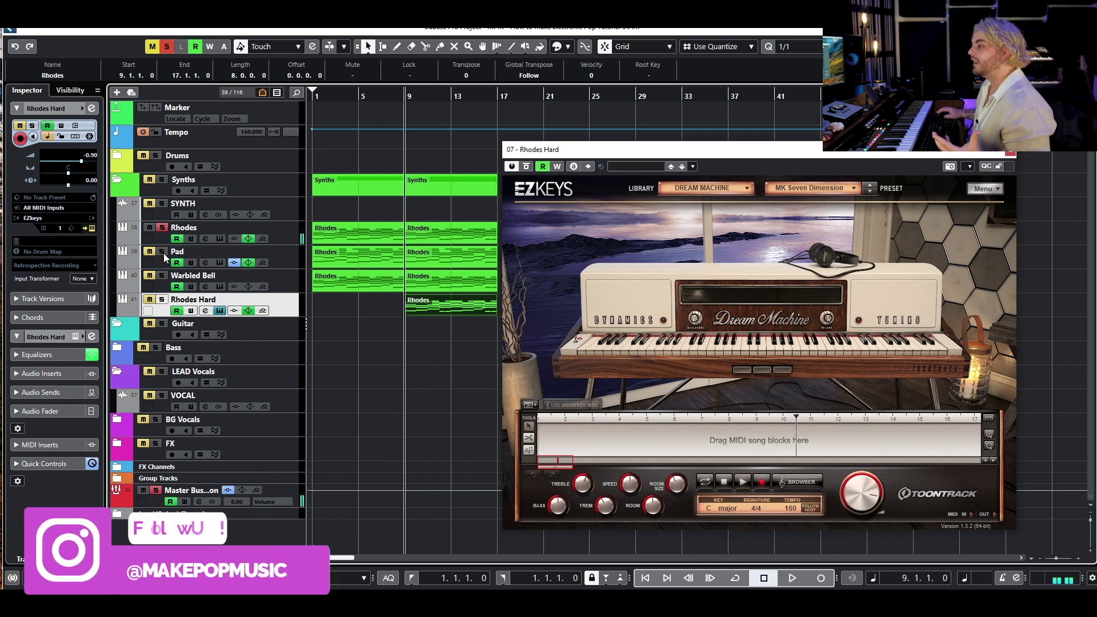
# - Solo the Pad, Warbled Bell and Rhodes Hard tracks in turn, ending with every solo cleared
pyautogui.click(163, 229)
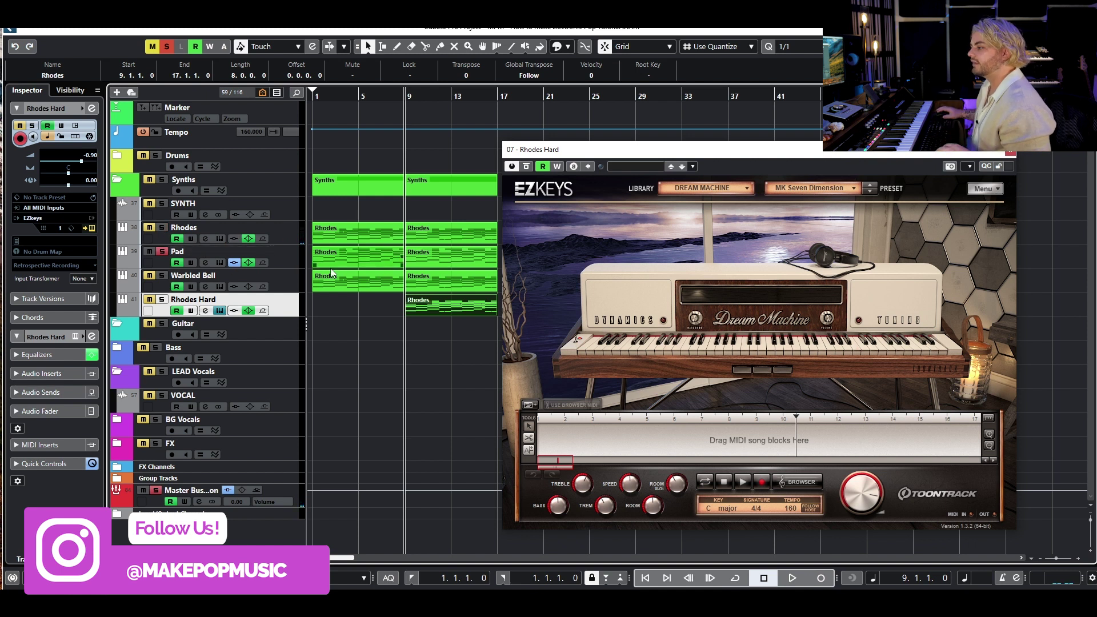
pyautogui.click(162, 275)
pyautogui.click(249, 276)
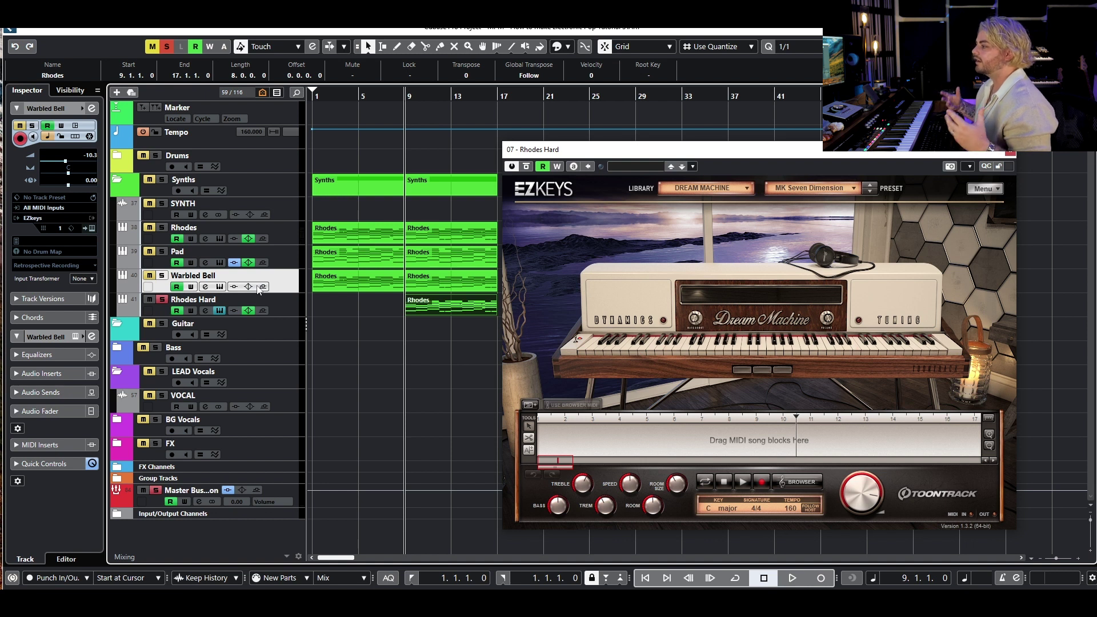
pyautogui.click(162, 299)
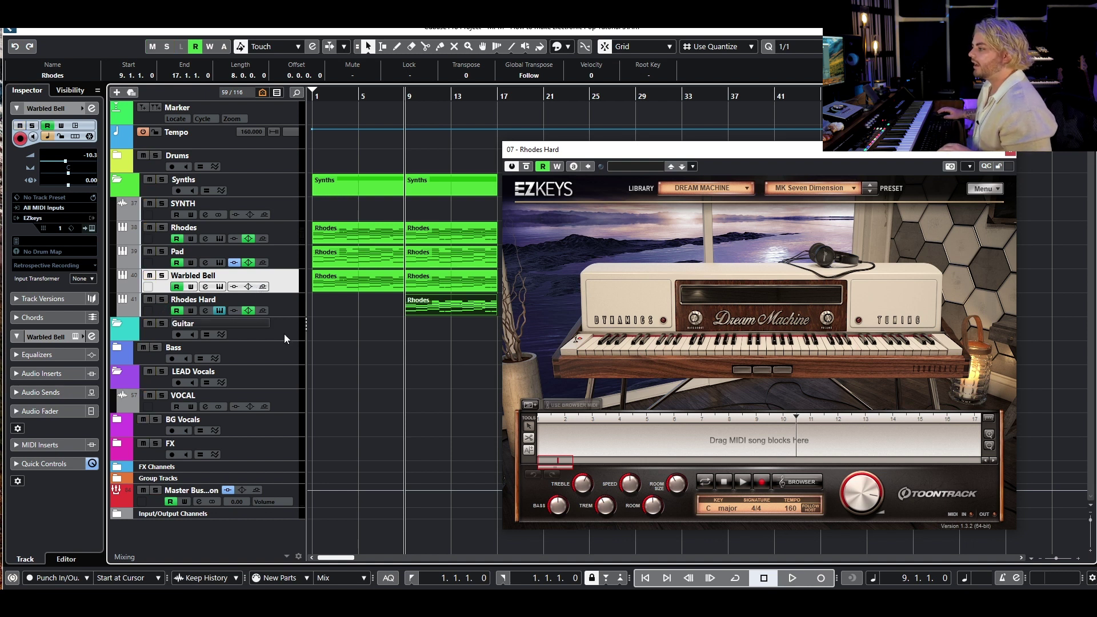
# - Close the Rhodes Hard instrument window and clear the selection in the arrangement
pyautogui.press('g')
pyautogui.press('h')
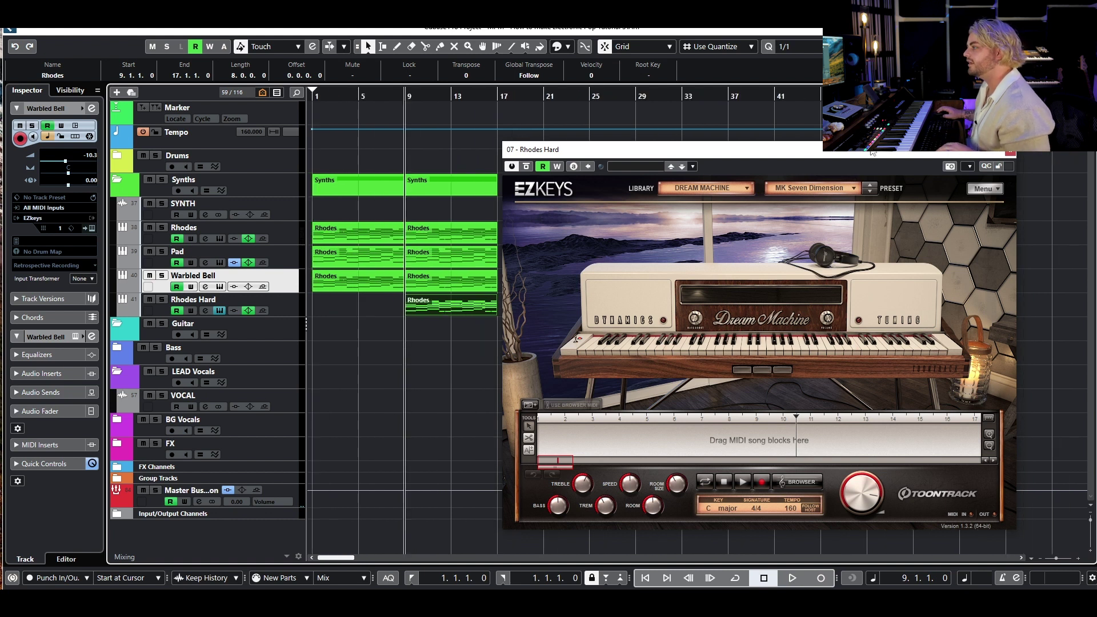
pyautogui.click(1009, 152)
pyautogui.click(863, 231)
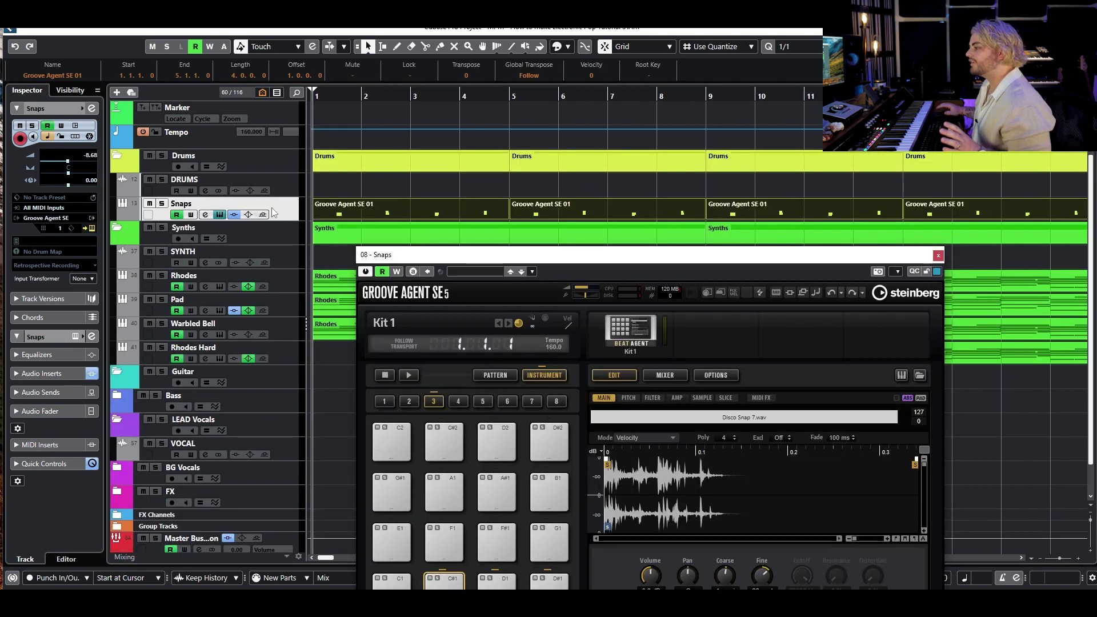
# - Move the Snaps Groove Agent window off the drum parts and open the first Snaps part in the key editor
pyautogui.moveTo(416, 255)
pyautogui.mouseDown()
pyautogui.moveTo(402, 233)
pyautogui.moveTo(404, 247)
pyautogui.mouseUp()
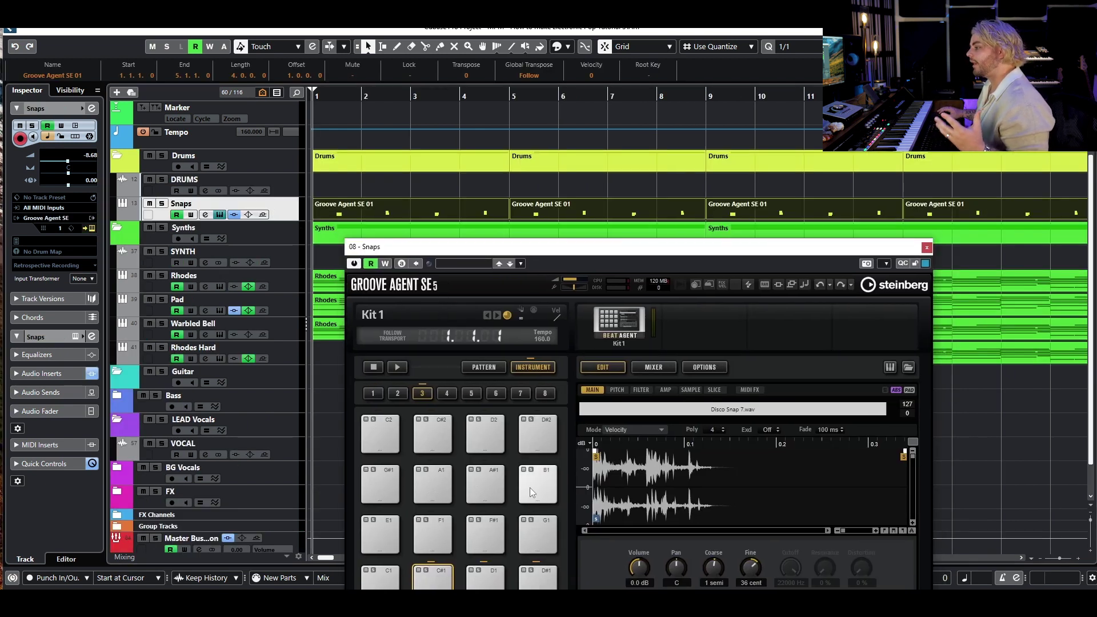
pyautogui.moveTo(495, 246); pyautogui.dragTo(507, 219)
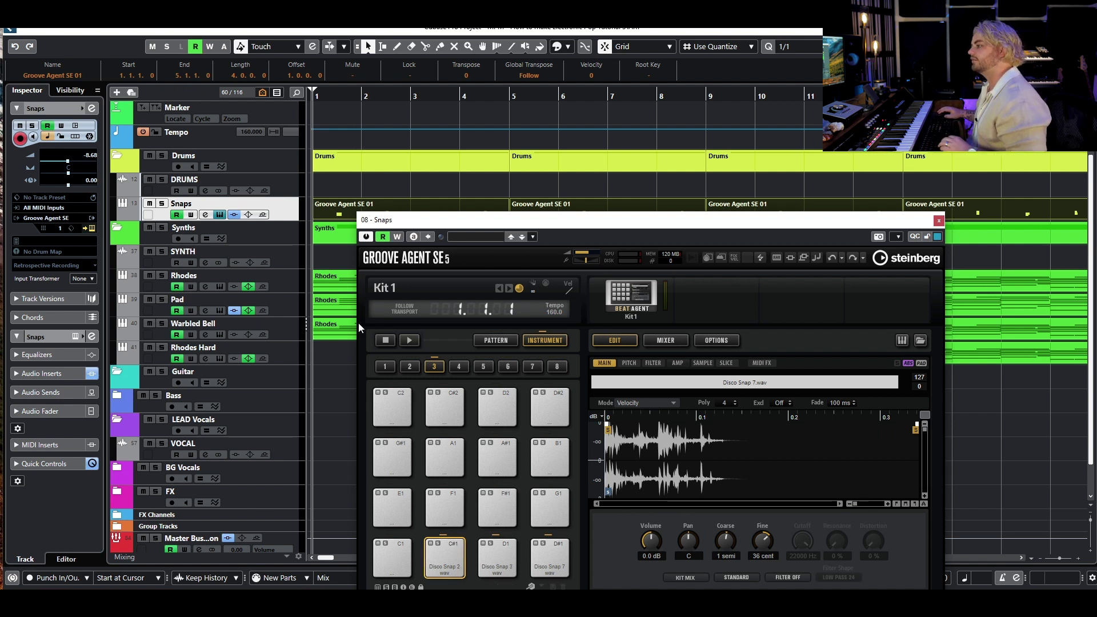
pyautogui.moveTo(374, 223); pyautogui.dragTo(377, 251)
pyautogui.doubleClick(377, 206)
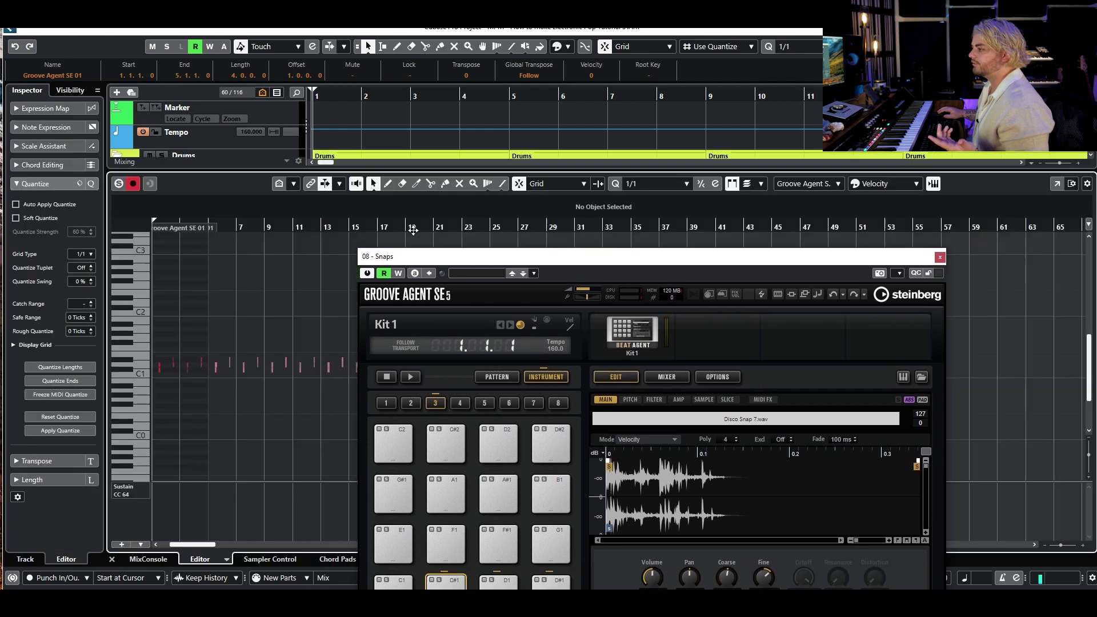
# - Move the Groove Agent window away from the snap notes and play back the snap pattern
pyautogui.scroll(4, 281, 361)
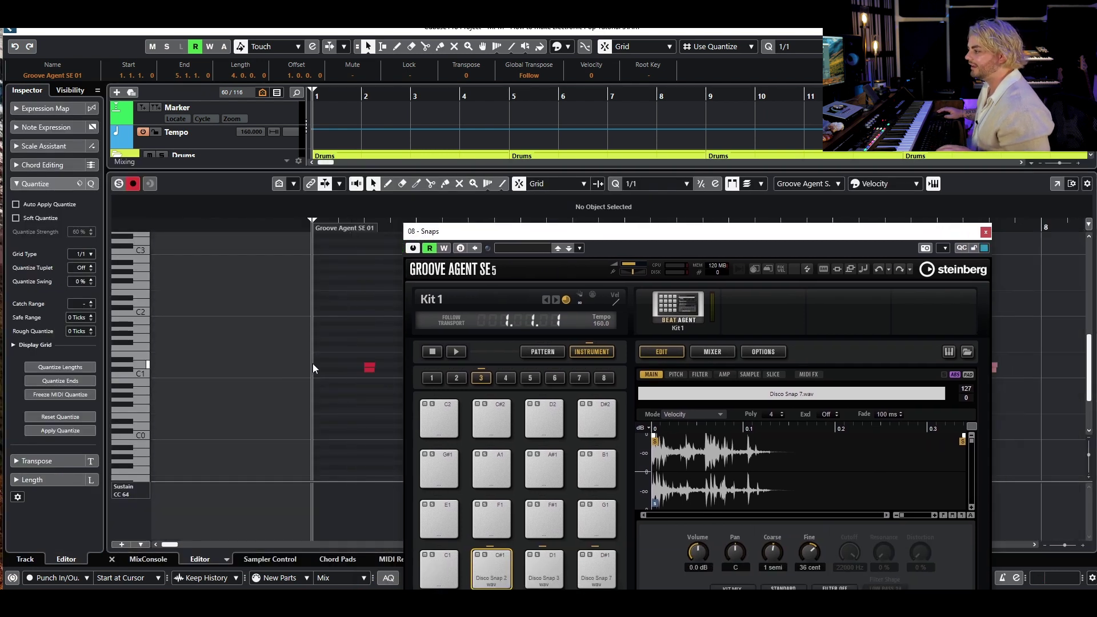
pyautogui.moveTo(488, 232); pyautogui.dragTo(581, 216)
pyautogui.scroll(-1, 303, 306)
pyautogui.press('space')
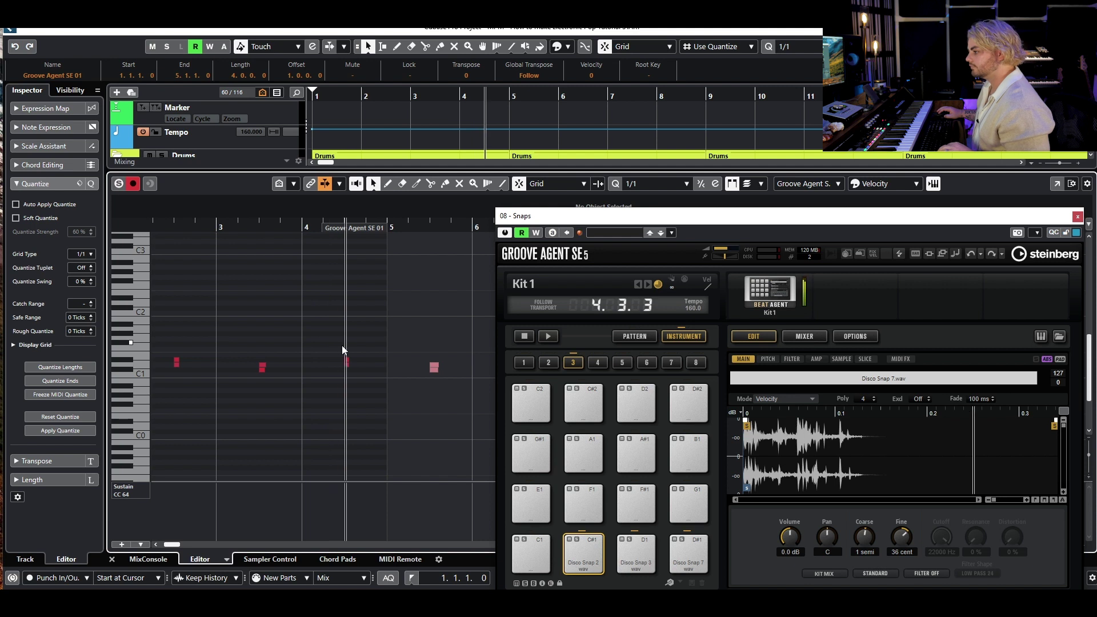
# - Close the Snaps Groove Agent window and the key editor to return to the full arrangement
pyautogui.click(1077, 217)
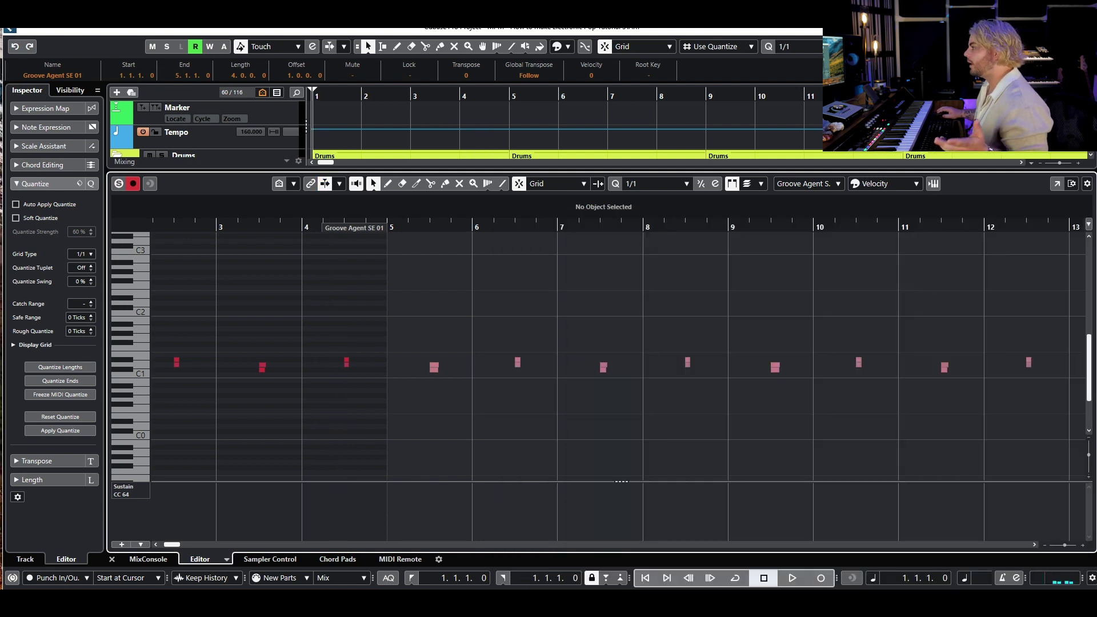
pyautogui.hotkey('ctrl', 'alt', 'e')
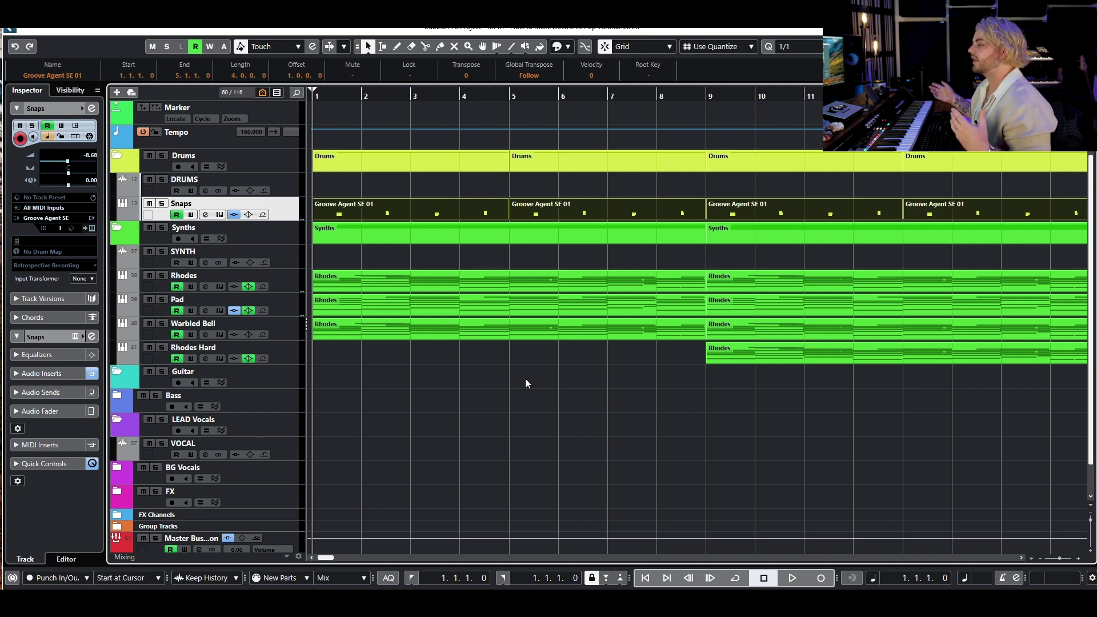
pyautogui.press('g')
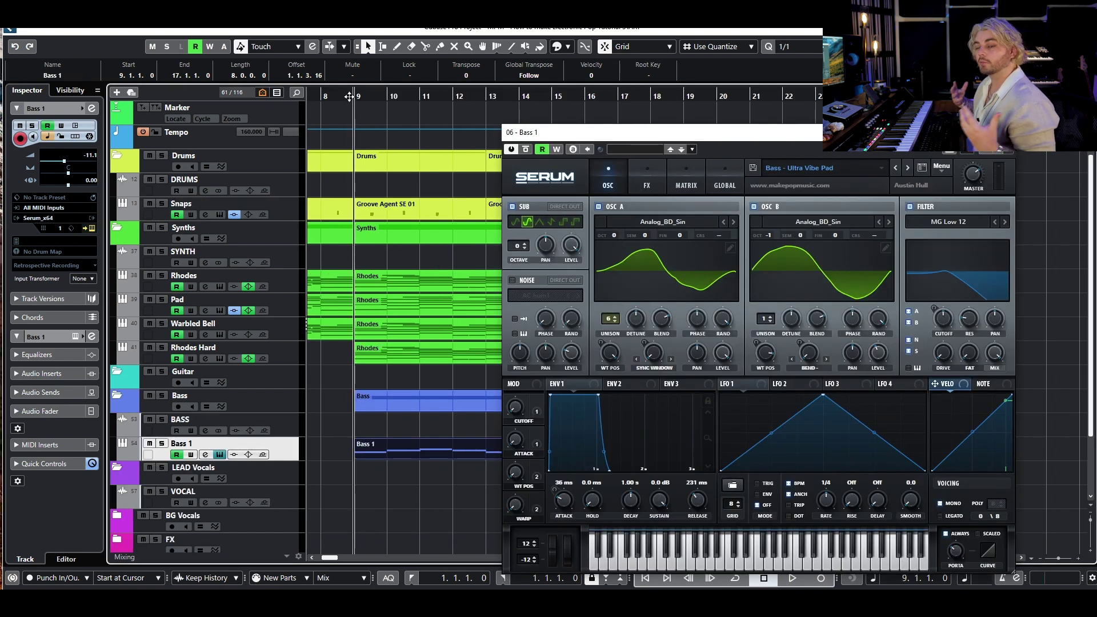
# - Check the Serum preset list on Bass 1, keeping the current preset, and audition the bass part in solo from bar 9
pyautogui.click(808, 167)
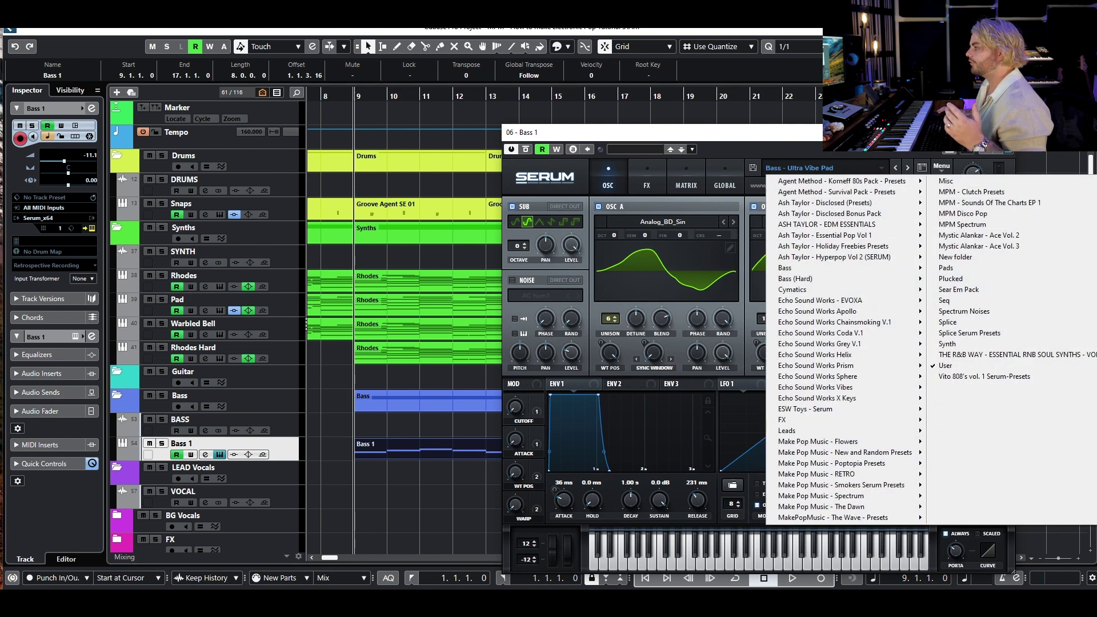
pyautogui.press('Escape')
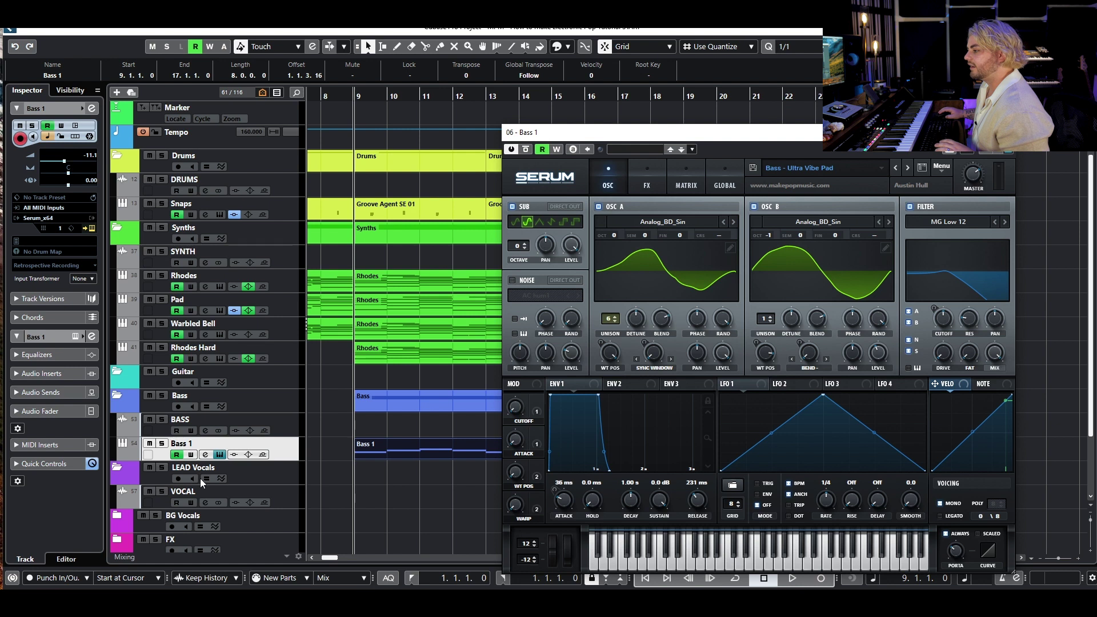
pyautogui.click(162, 445)
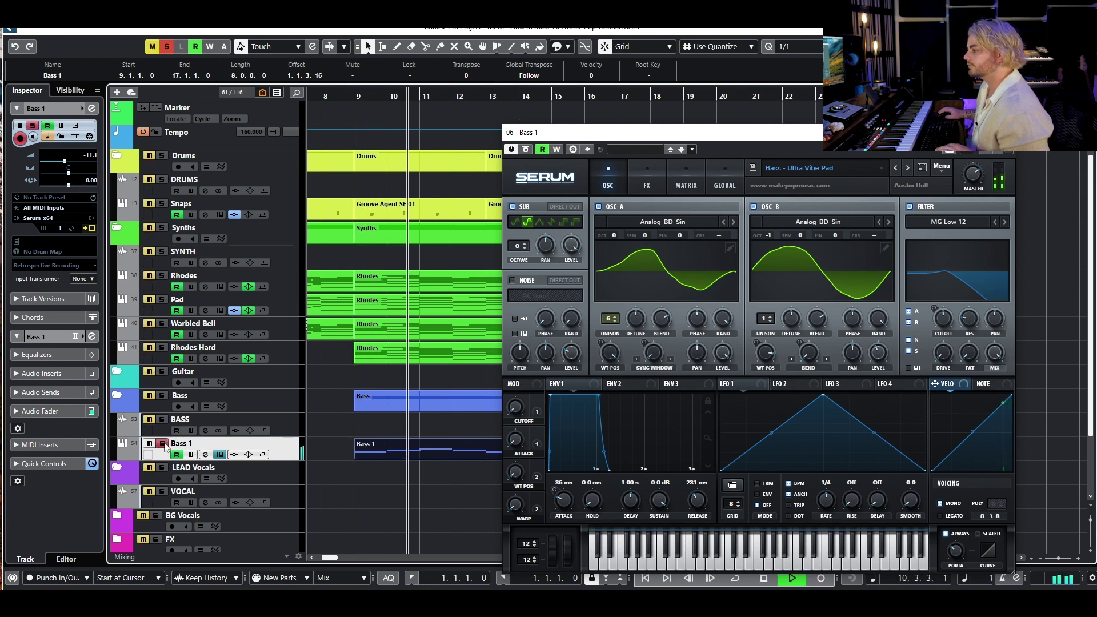
pyautogui.press('space')
pyautogui.click(163, 444)
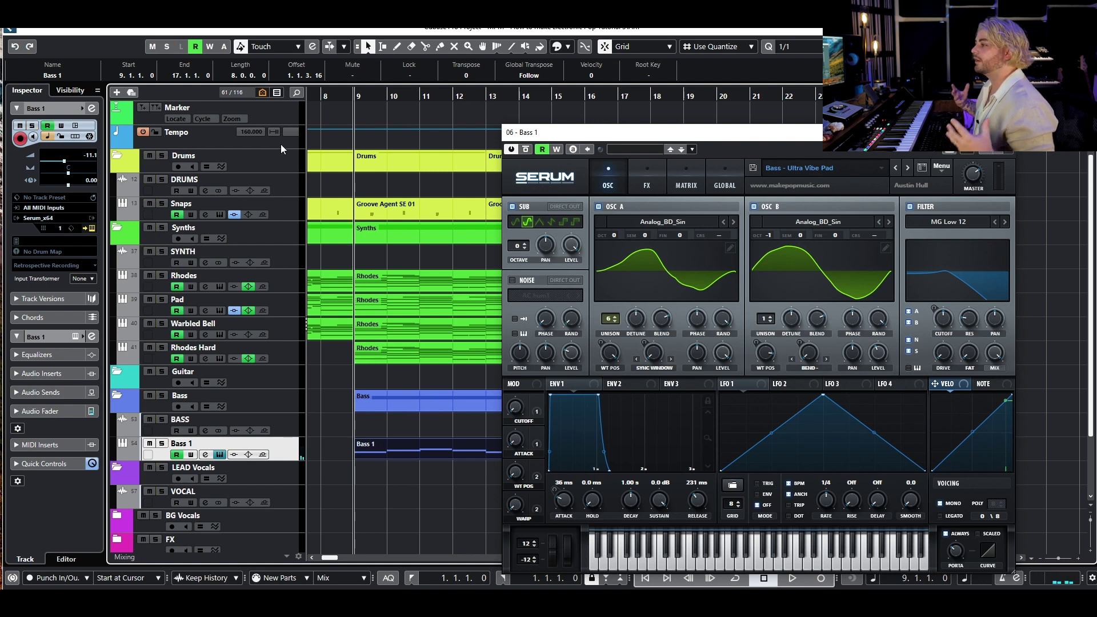
# - Play the full arrangement from bar 9 with the bass included, closing the Bass 1 Serum window during playback
pyautogui.press('space')
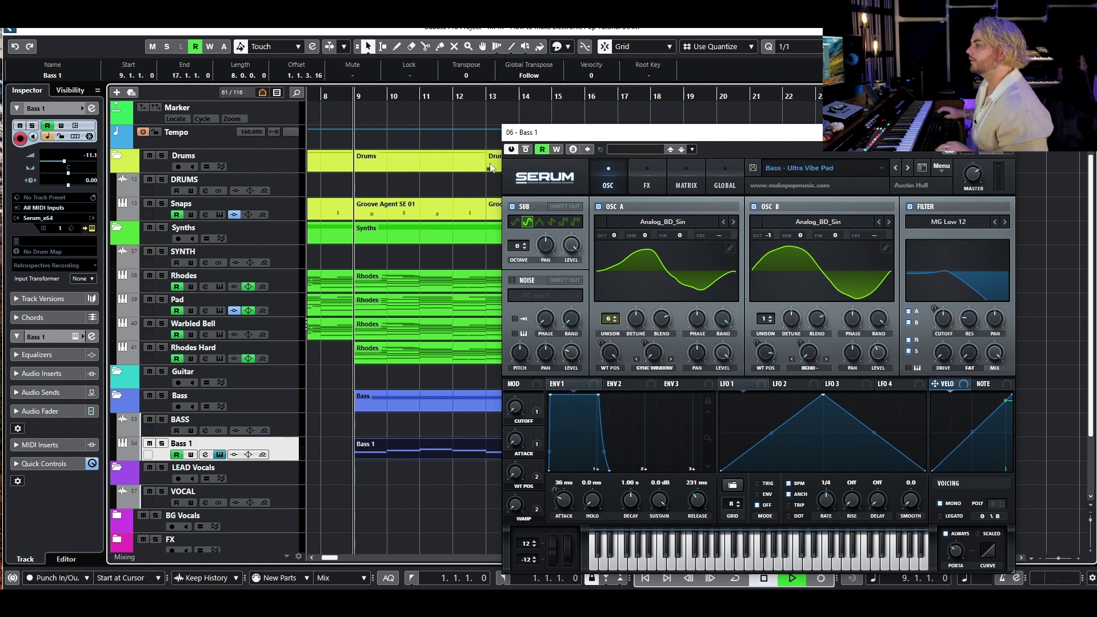
pyautogui.press('g')
pyautogui.moveTo(533, 139); pyautogui.dragTo(501, 115)
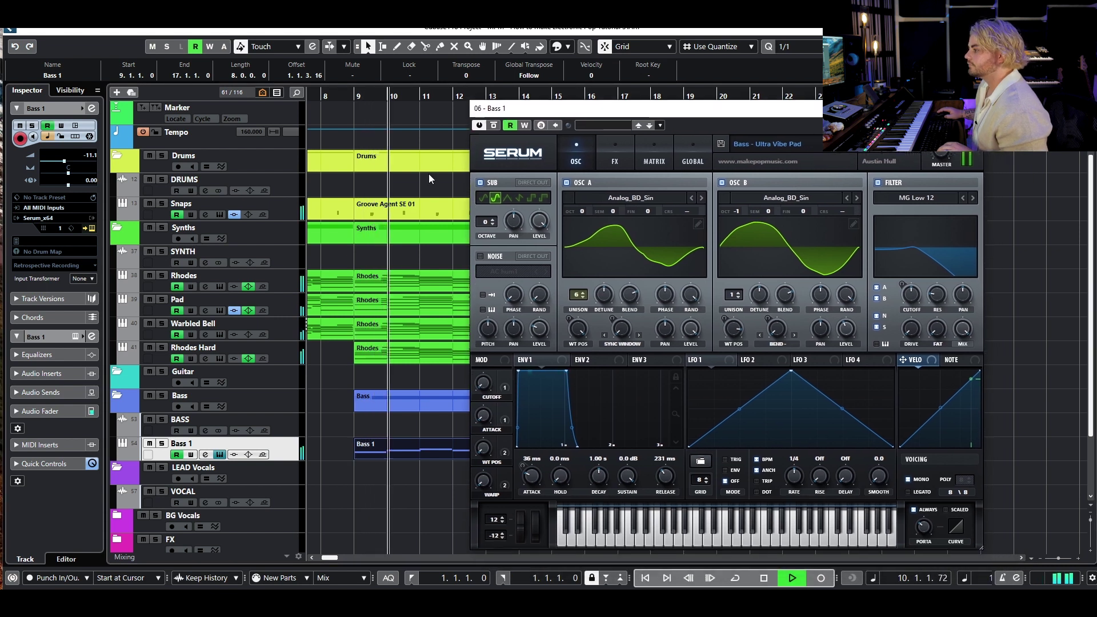
pyautogui.press('g')
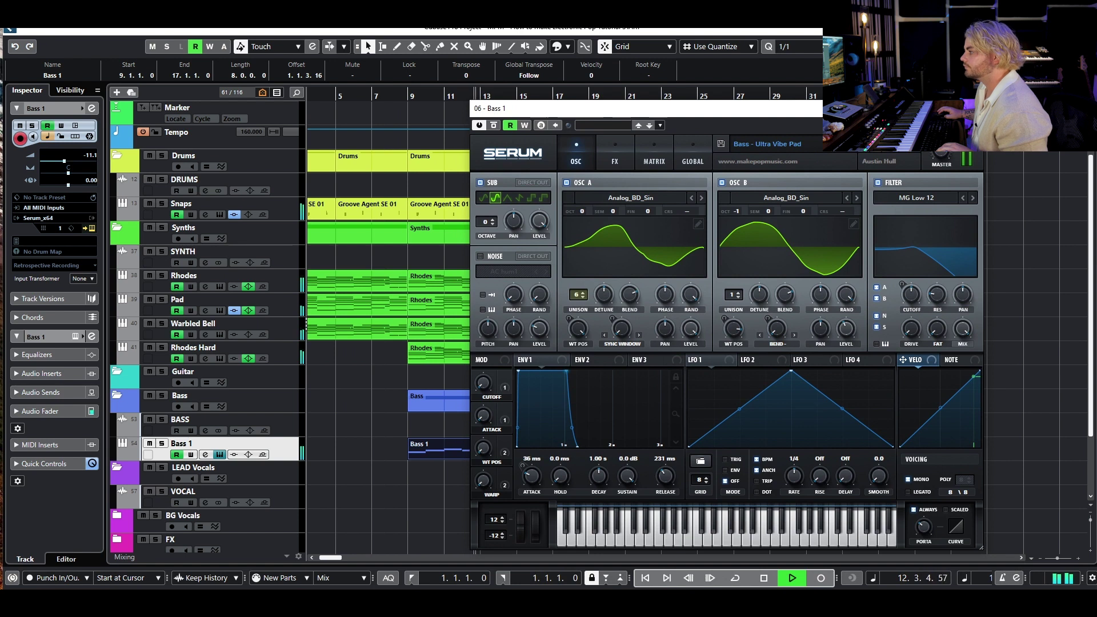
pyautogui.press('Escape')
pyautogui.press('h')
pyautogui.press('h')
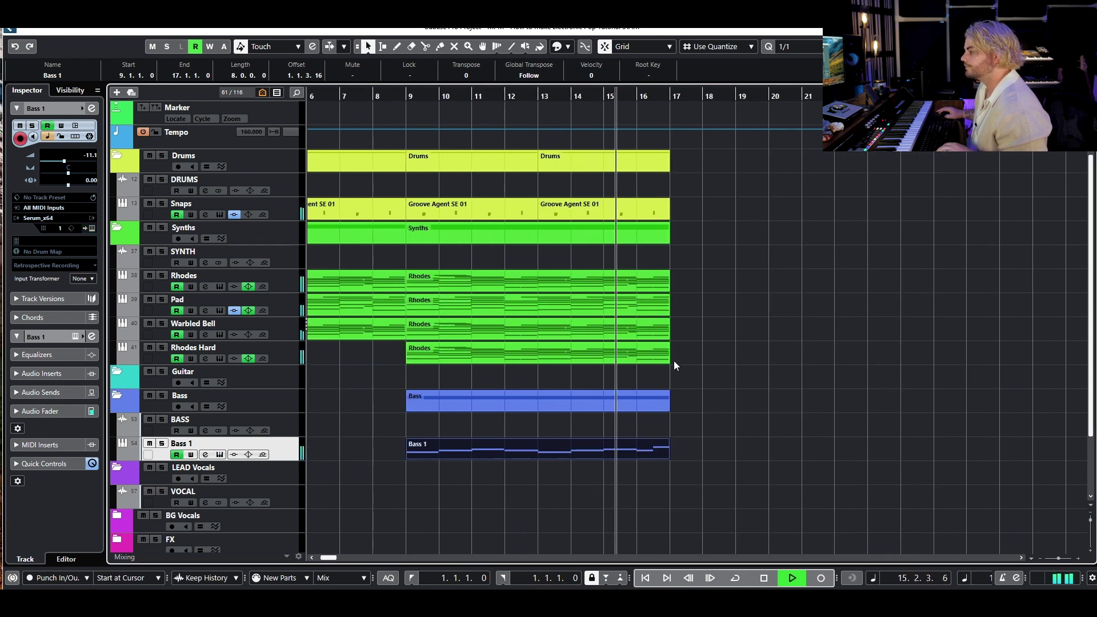
pyautogui.press('g')
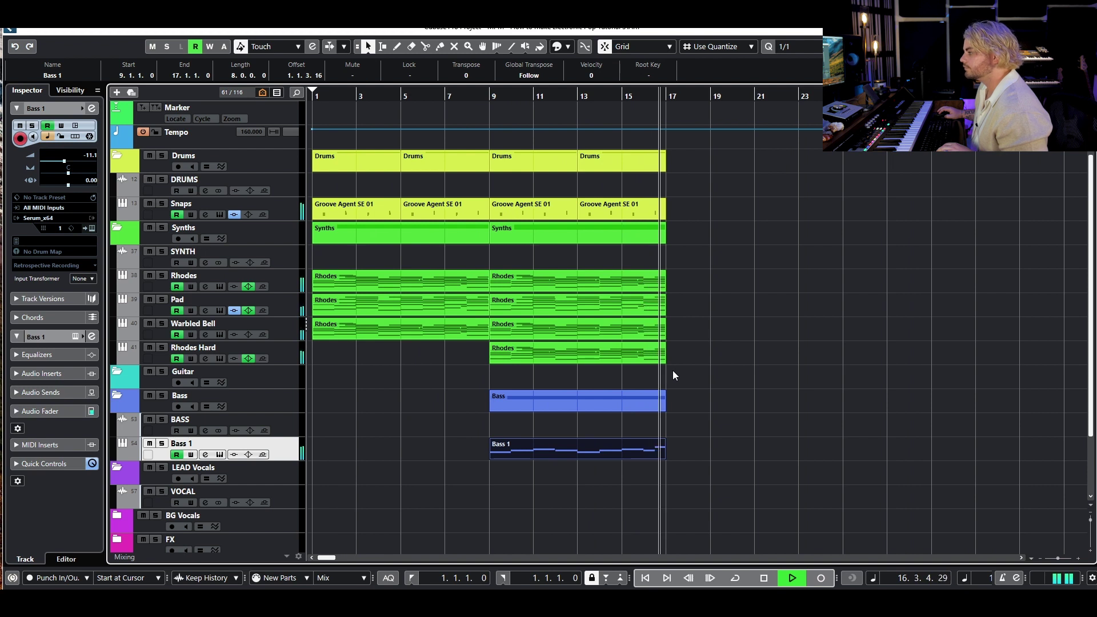
pyautogui.press('space')
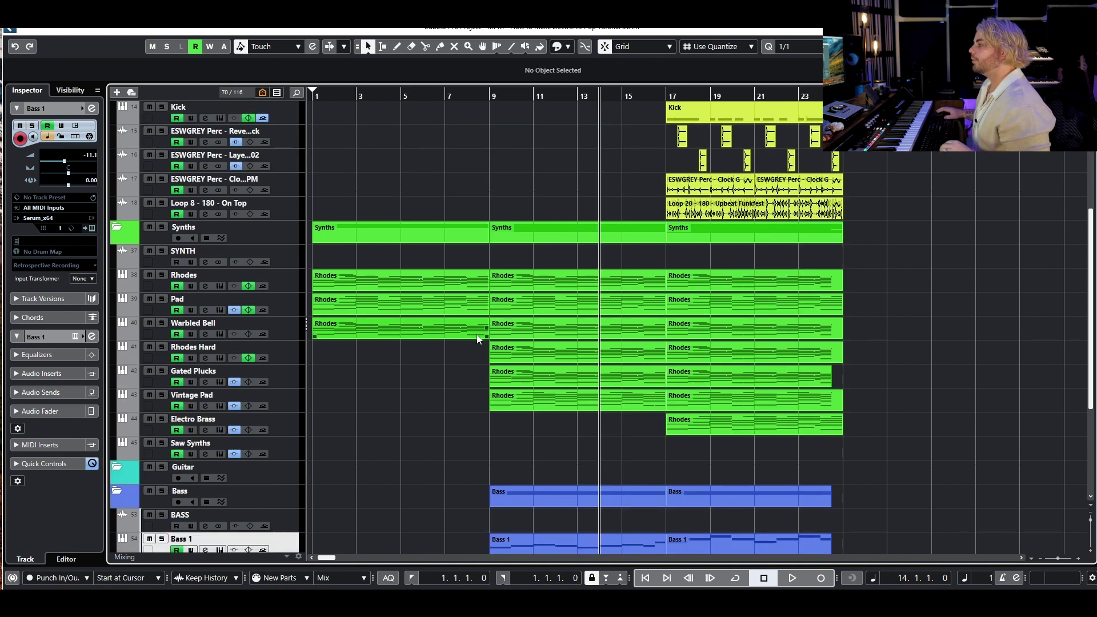
# - Set the playback position to bar 17, solo the Drums folder and listen to its layers
pyautogui.scroll(3, 592, 231)
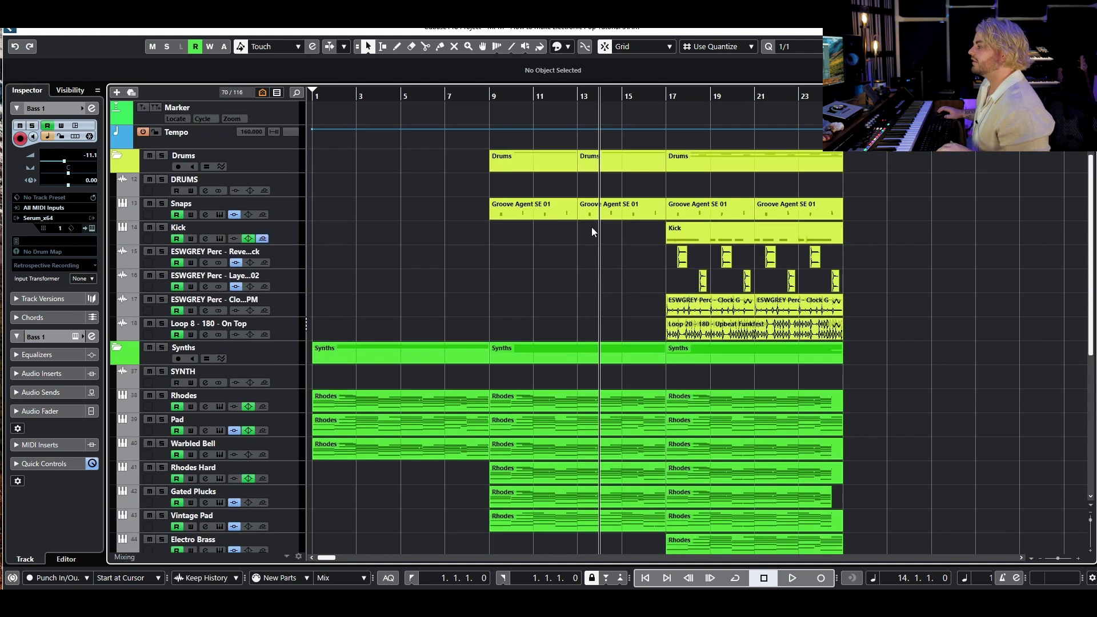
pyautogui.moveTo(556, 96)
pyautogui.mouseDown()
pyautogui.moveTo(556, 149)
pyautogui.moveTo(556, 97)
pyautogui.mouseUp()
pyautogui.click(556, 97)
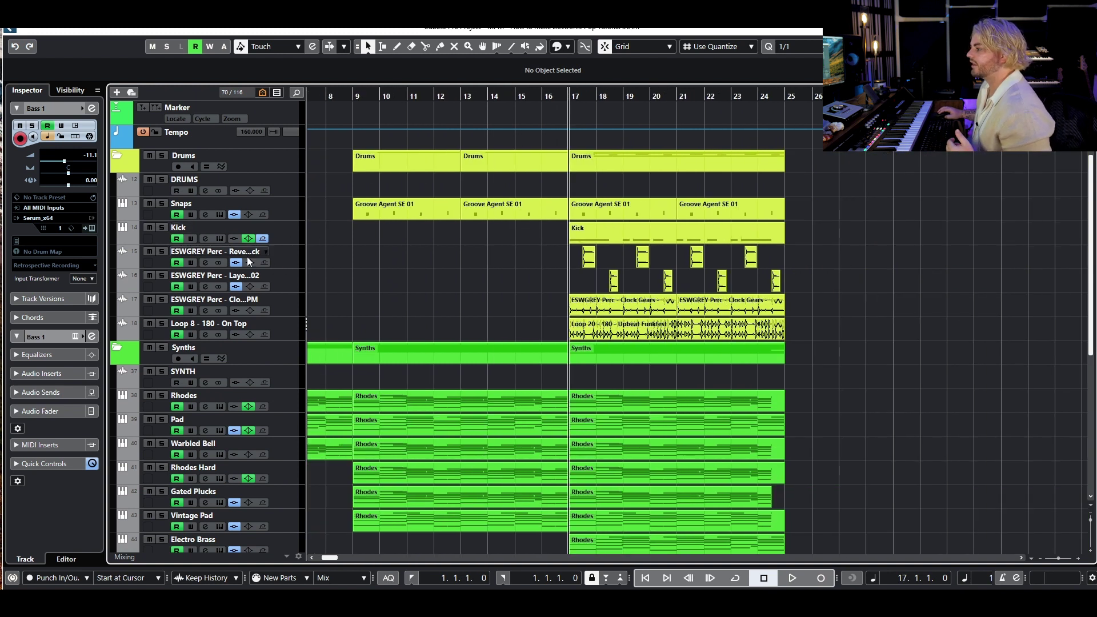
pyautogui.press('h')
pyautogui.press('h')
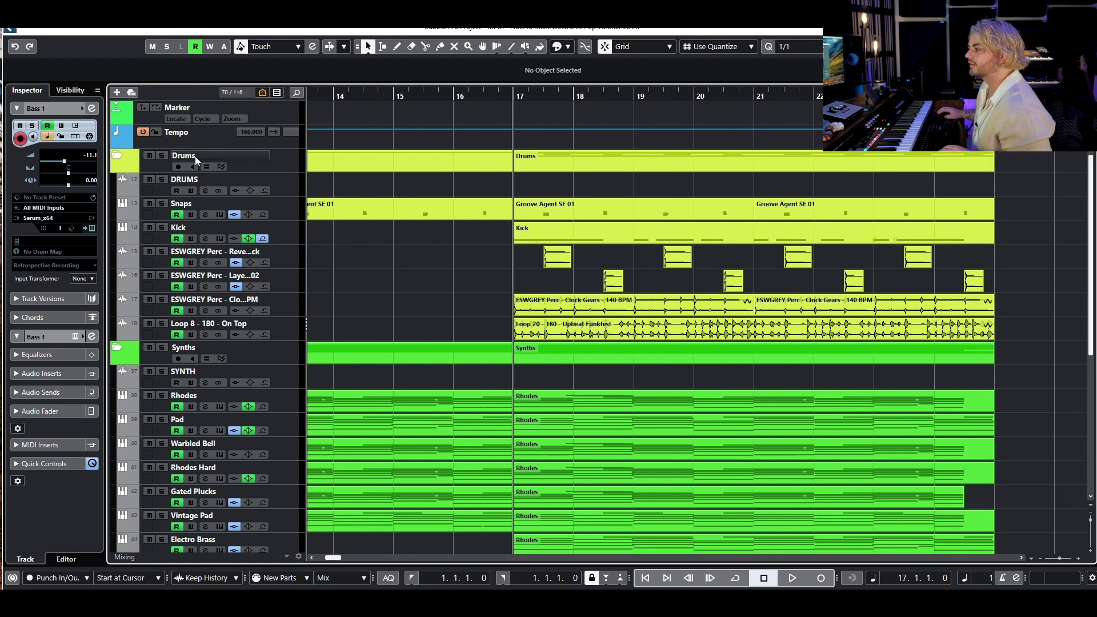
pyautogui.click(162, 155)
pyautogui.press('space')
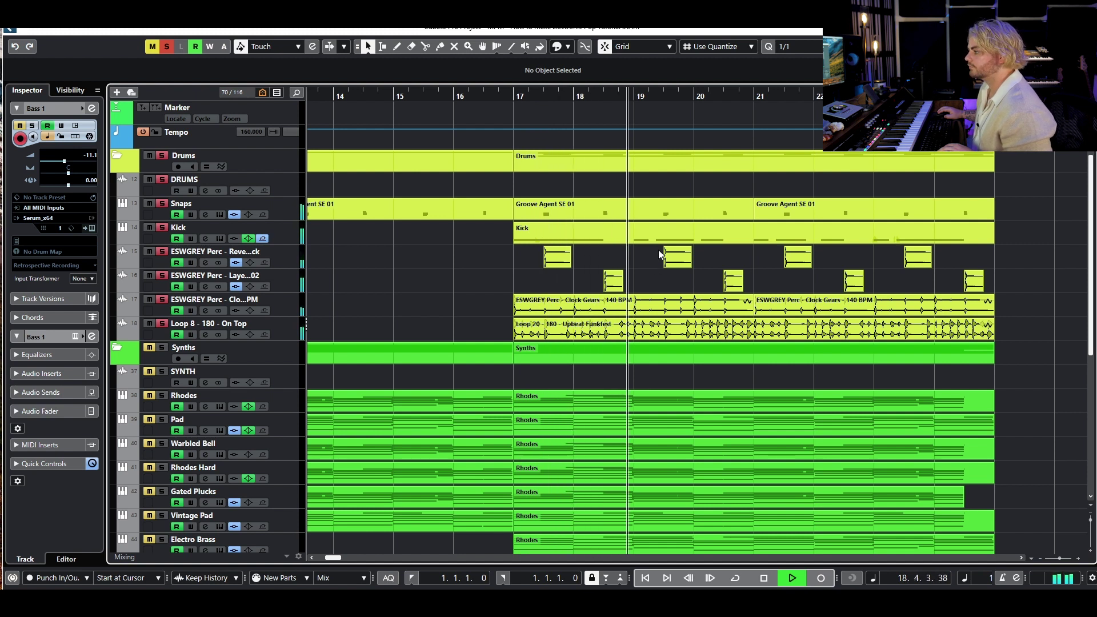
pyautogui.hscroll(3, 686, 271)
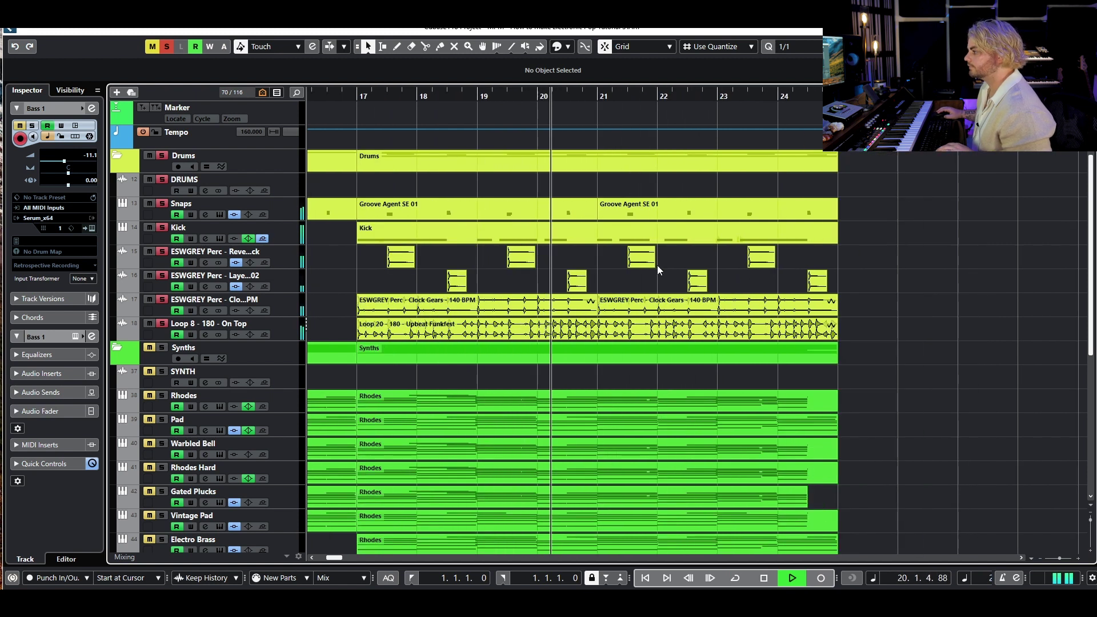
pyautogui.scroll(2, 489, 334)
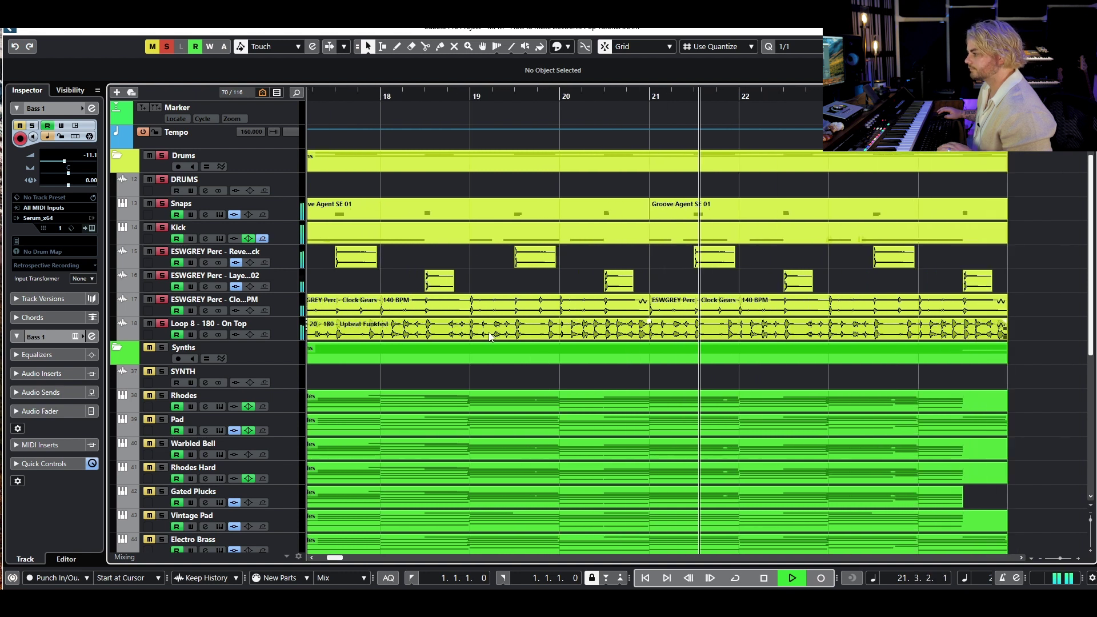
pyautogui.press('space')
# - Select the first Clock Gears loop and the Upbeat Funkfest loop at bar 17 in turn to examine them
pyautogui.click(495, 313)
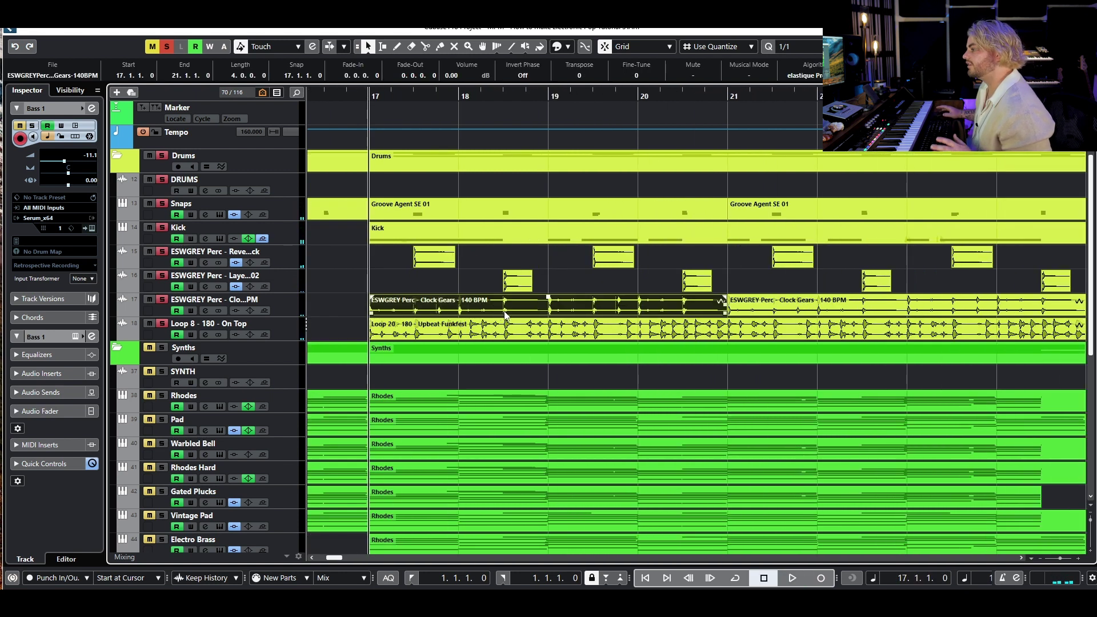
pyautogui.click(461, 336)
pyautogui.scroll(-2, 516, 334)
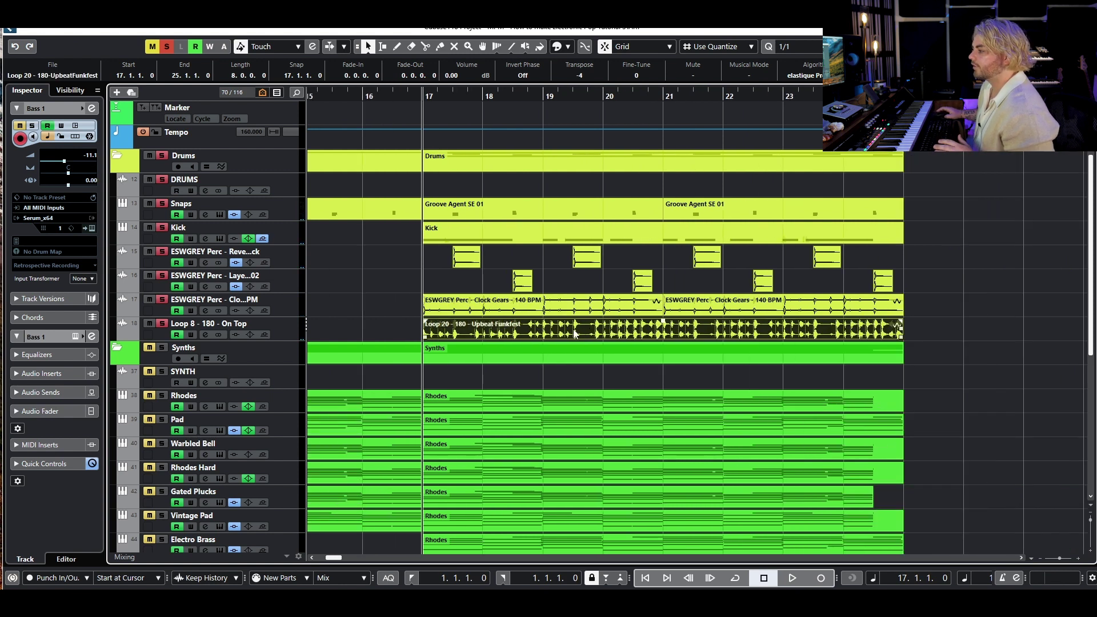
pyautogui.scroll(5, 481, 268)
pyautogui.scroll(-5, 681, 250)
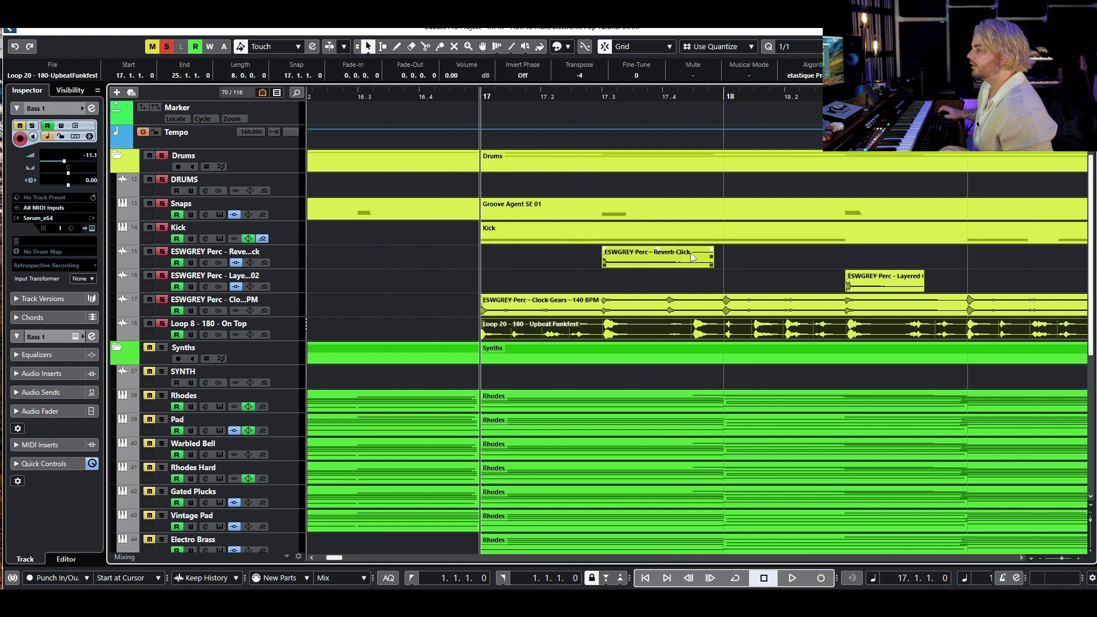
# - Select the first Reverb Click and Layered 02 percussion hits in turn and play the soloed drums from bar 17
pyautogui.click(310, 266)
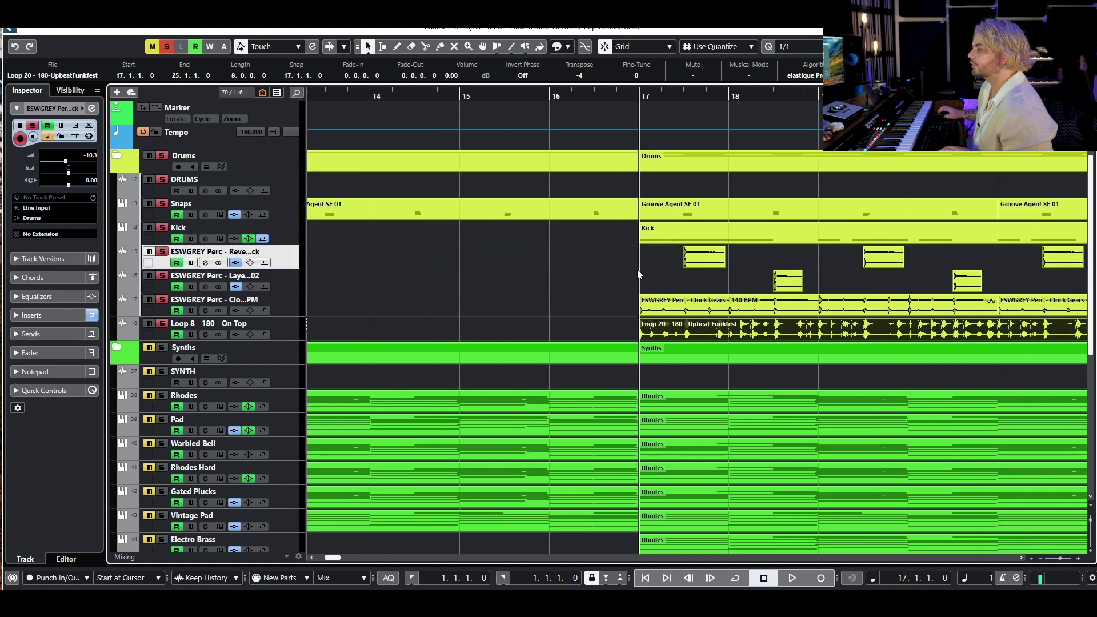
pyautogui.hscroll(2, 637, 269)
pyautogui.click(626, 257)
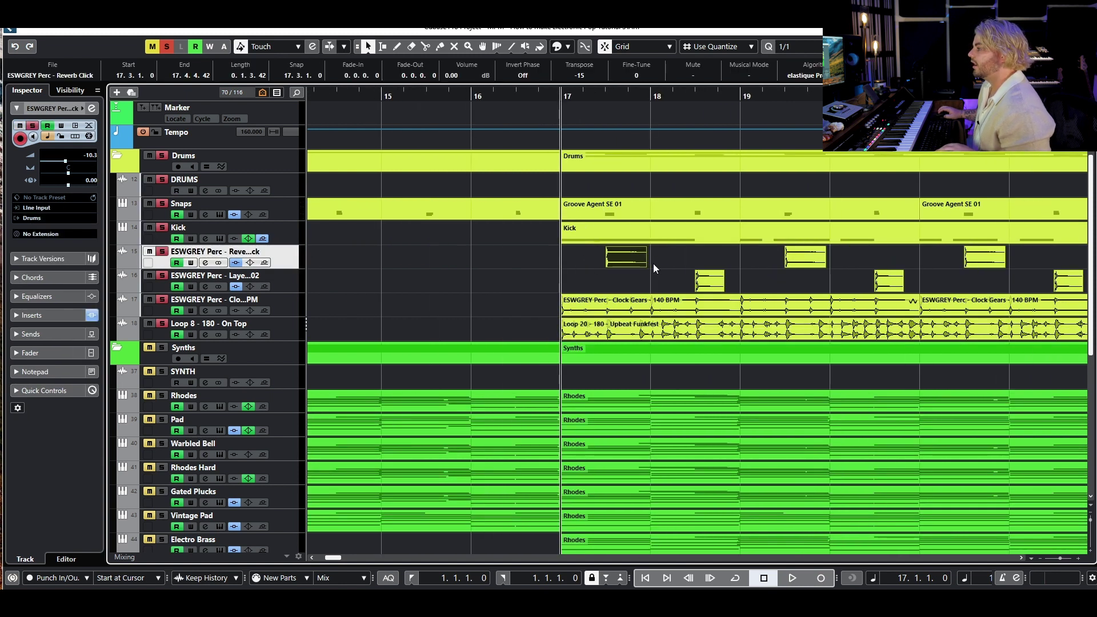
pyautogui.click(706, 280)
pyautogui.scroll(3, 702, 281)
pyautogui.scroll(-2, 700, 281)
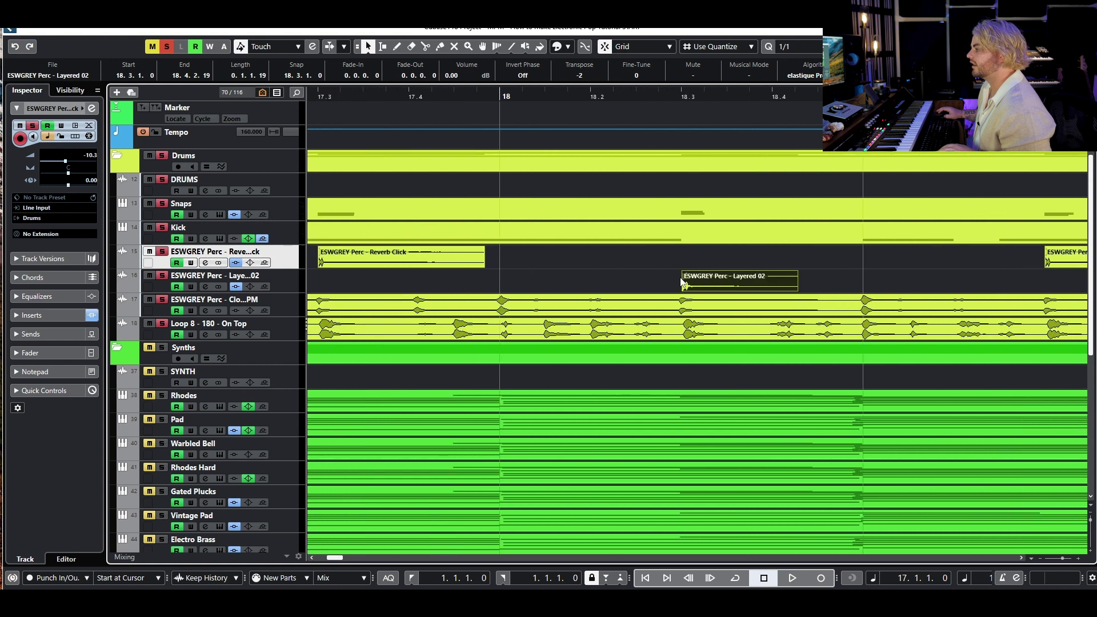
pyautogui.press('space')
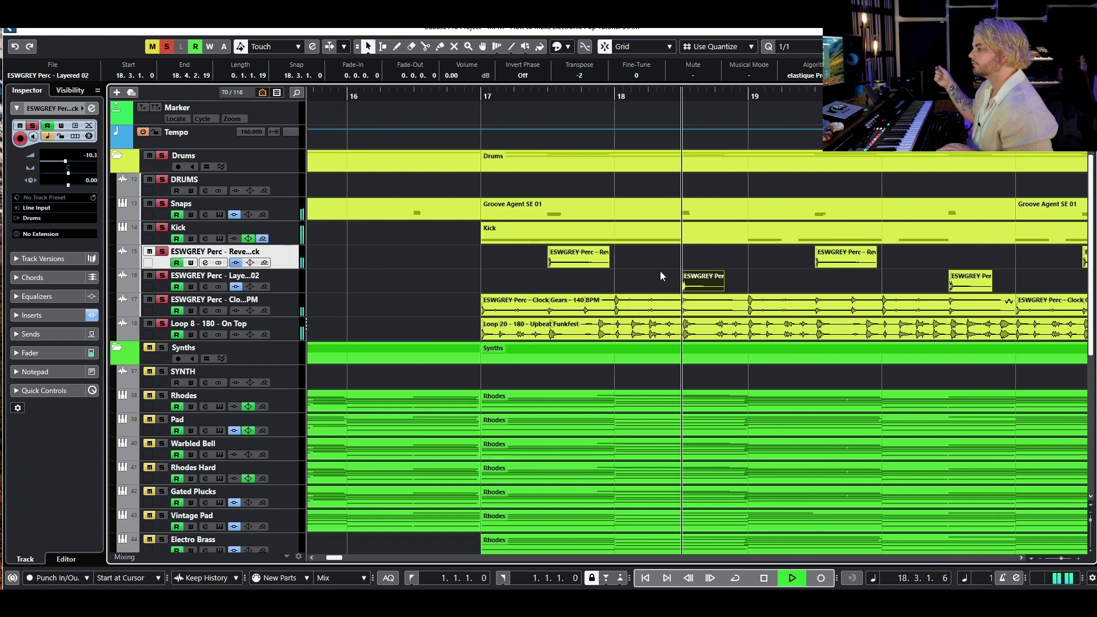
pyautogui.press('space')
pyautogui.scroll(-2, 666, 266)
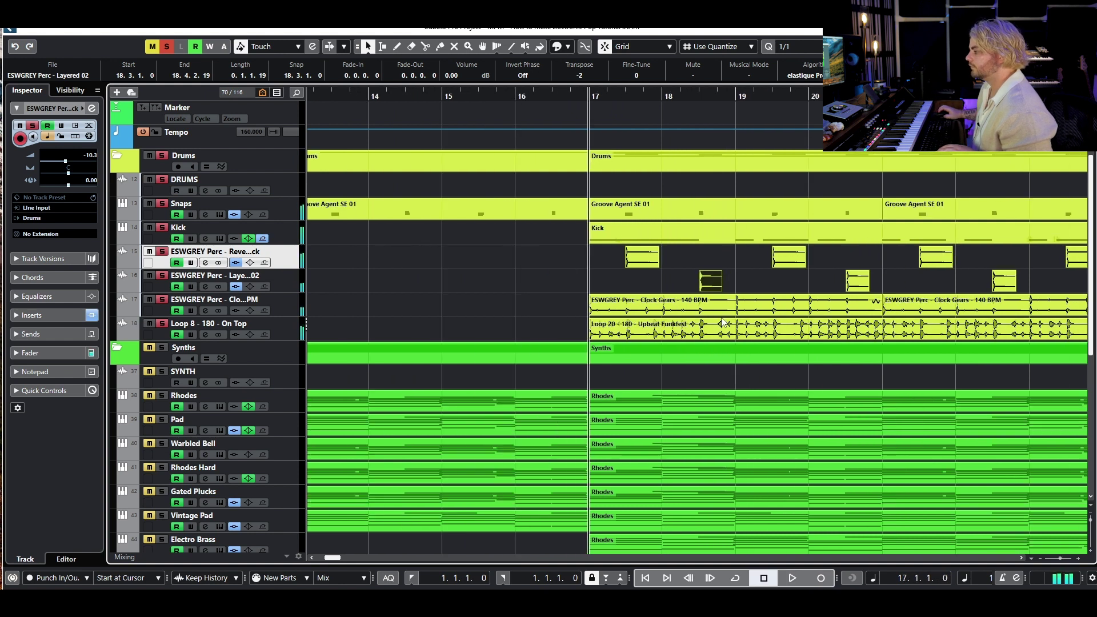
# - Solo the Bass folder alongside the drums, play both from bar 17, and clear every solo after listening
pyautogui.scroll(-5, 731, 300)
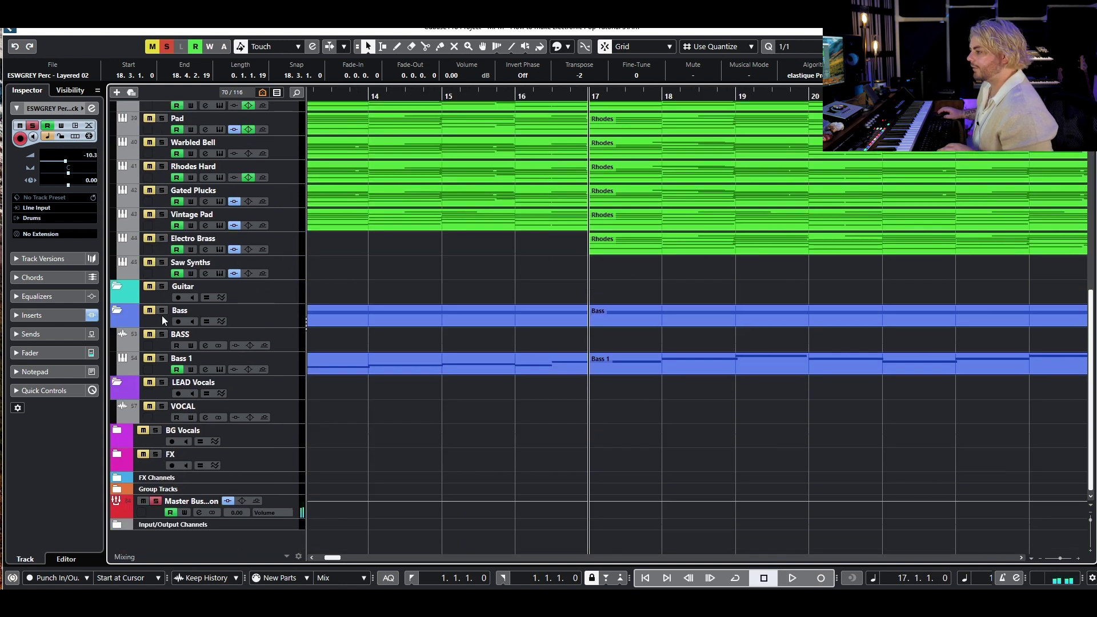
pyautogui.scroll(-3, 616, 299)
pyautogui.press('space')
pyautogui.scroll(5, 598, 251)
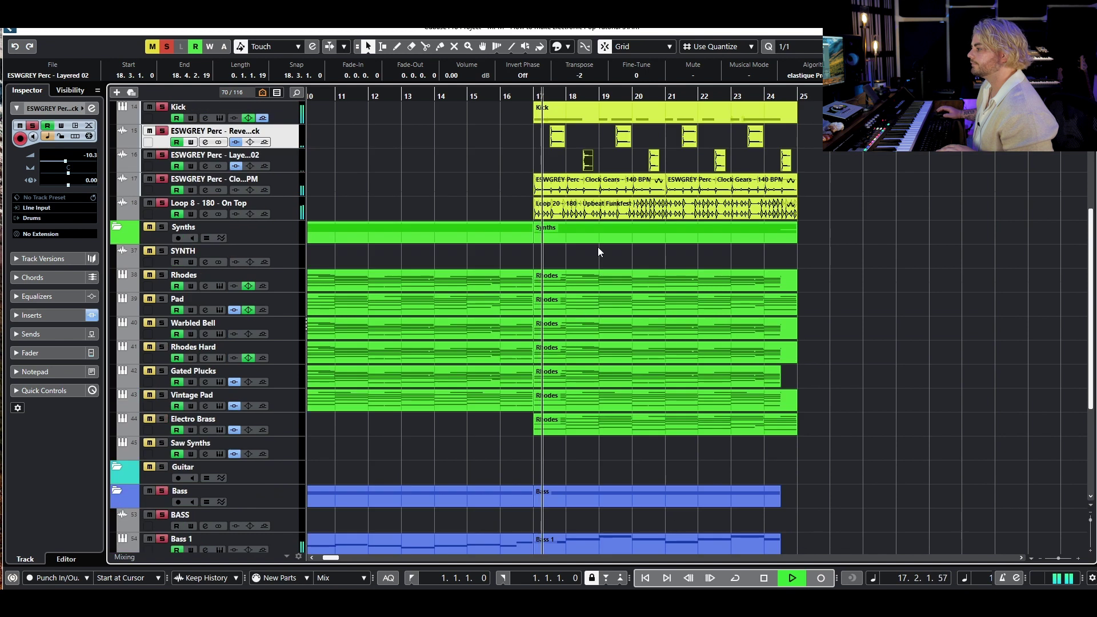
pyautogui.scroll(-3, 465, 346)
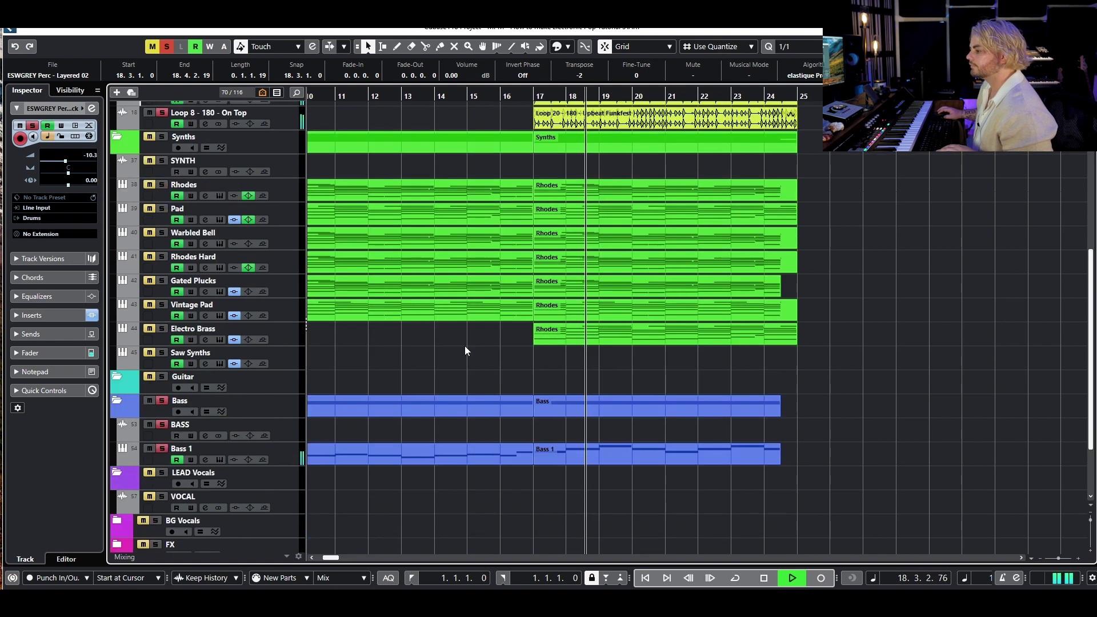
pyautogui.scroll(3, 463, 345)
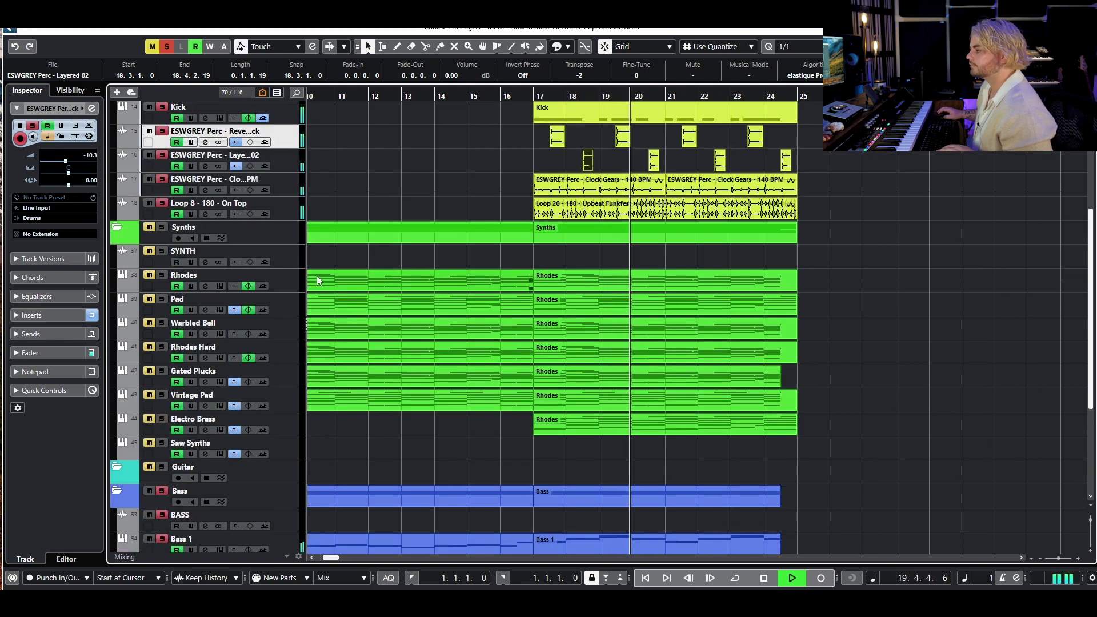
pyautogui.press('space')
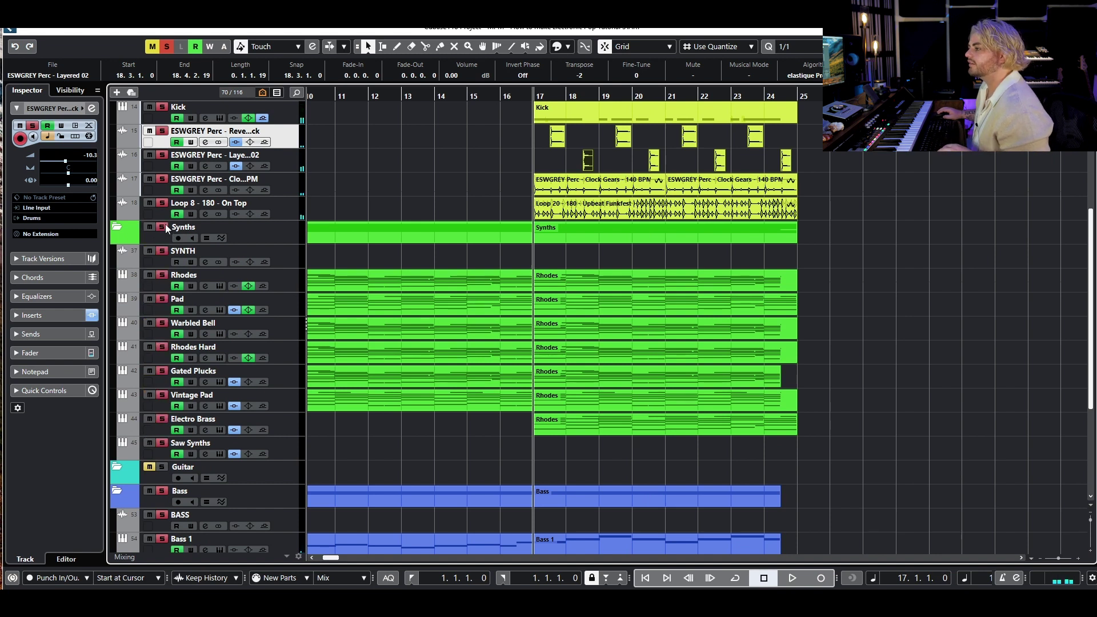
pyautogui.click(166, 47)
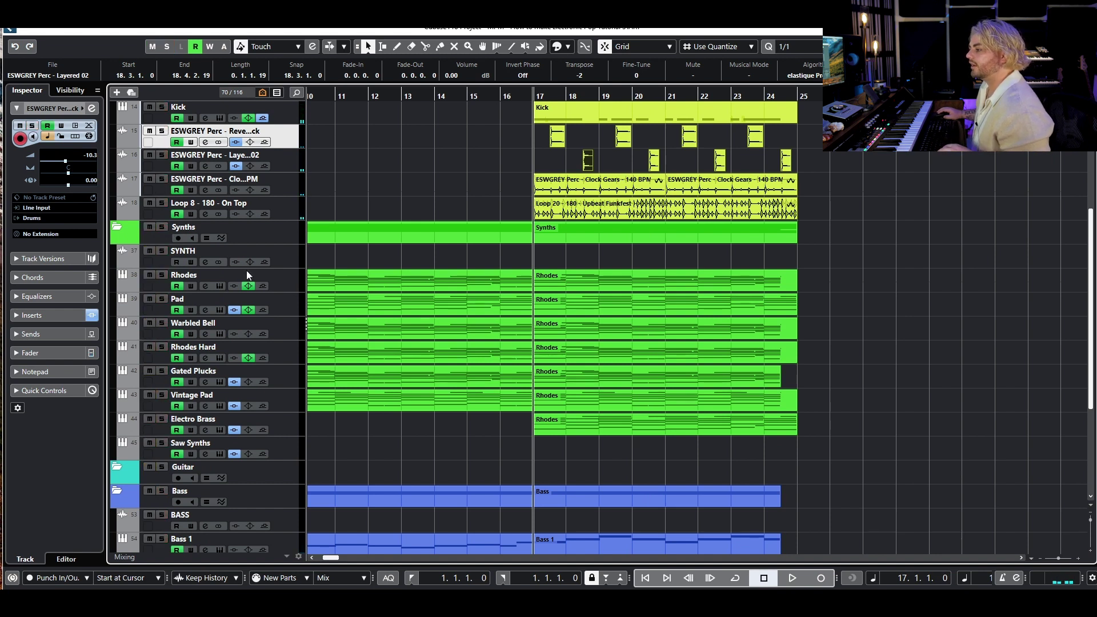
# - Solo the Gated Plucks track and bring its Omnisphere instrument window fully into view
pyautogui.click(162, 371)
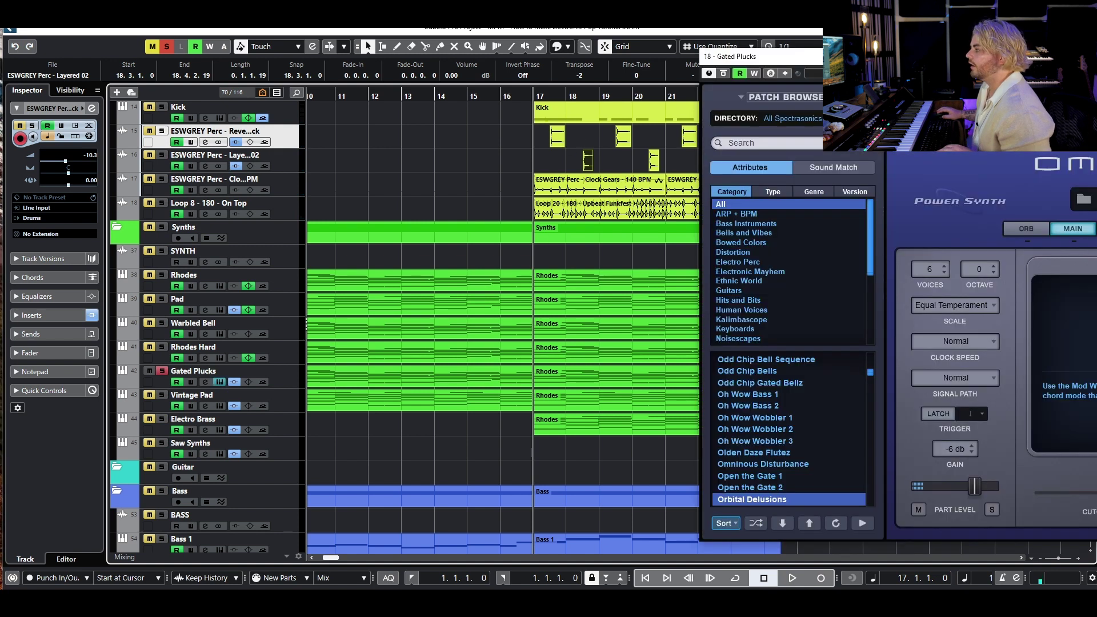
pyautogui.moveTo(829, 60); pyautogui.dragTo(273, 80)
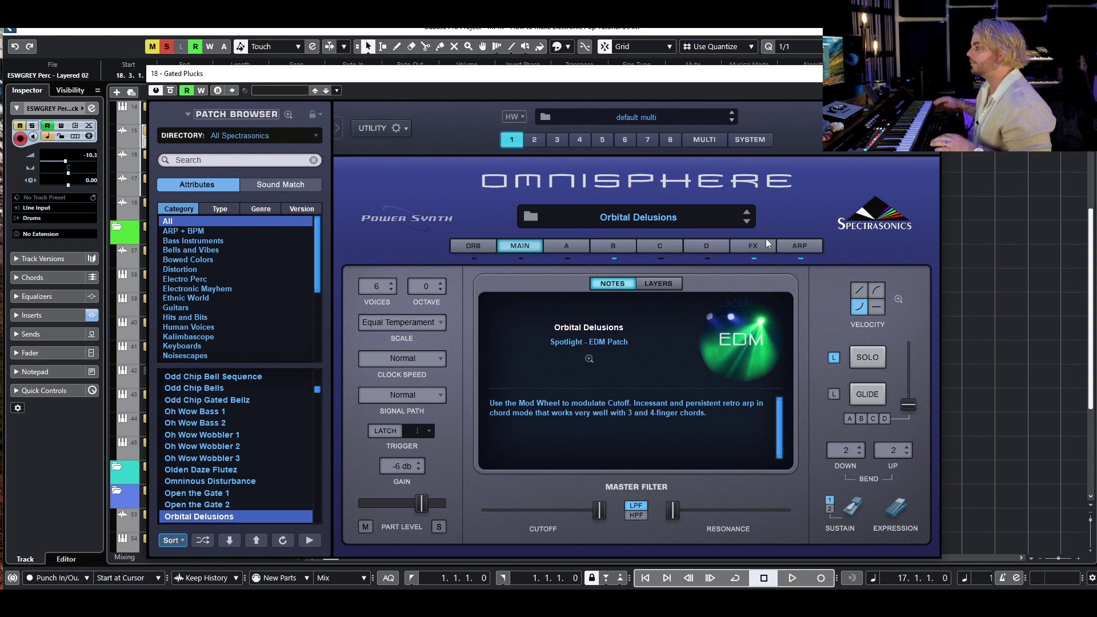
# - Play the soloed Gated Plucks from bar 17 and examine the arpeggiator settings of its Orbital Delusions patch, closing the instrument after listening
pyautogui.press('space')
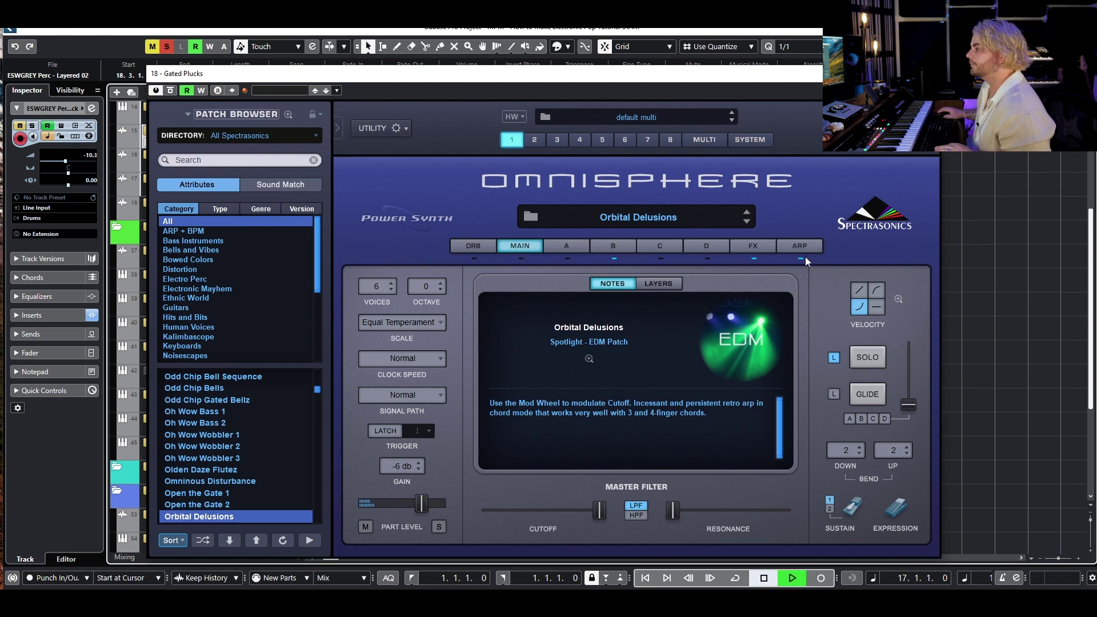
pyautogui.click(800, 259)
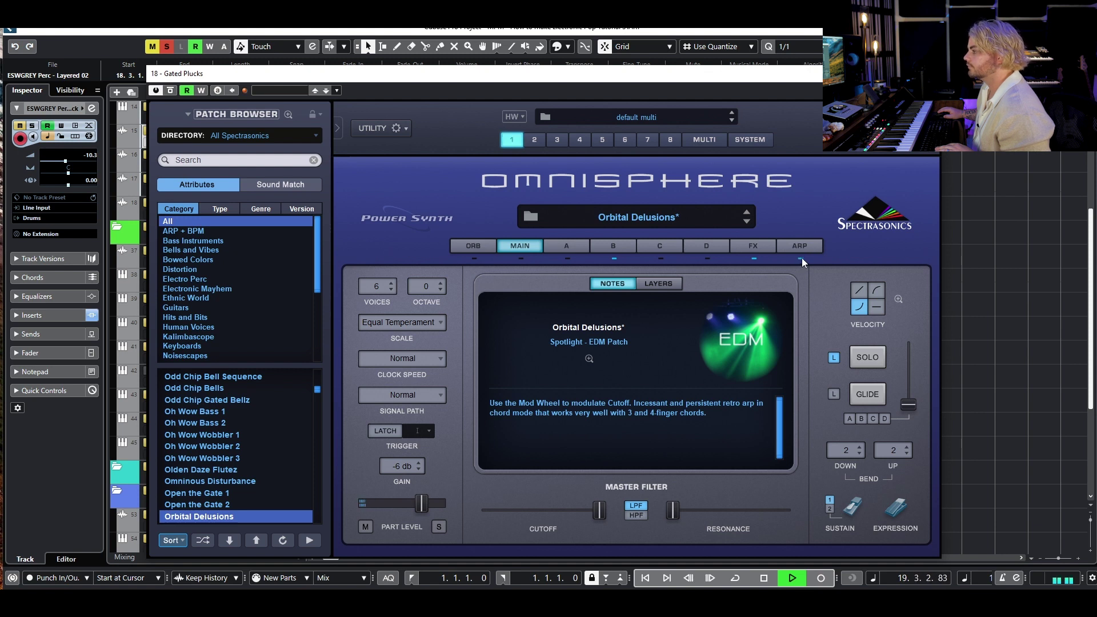
pyautogui.click(806, 245)
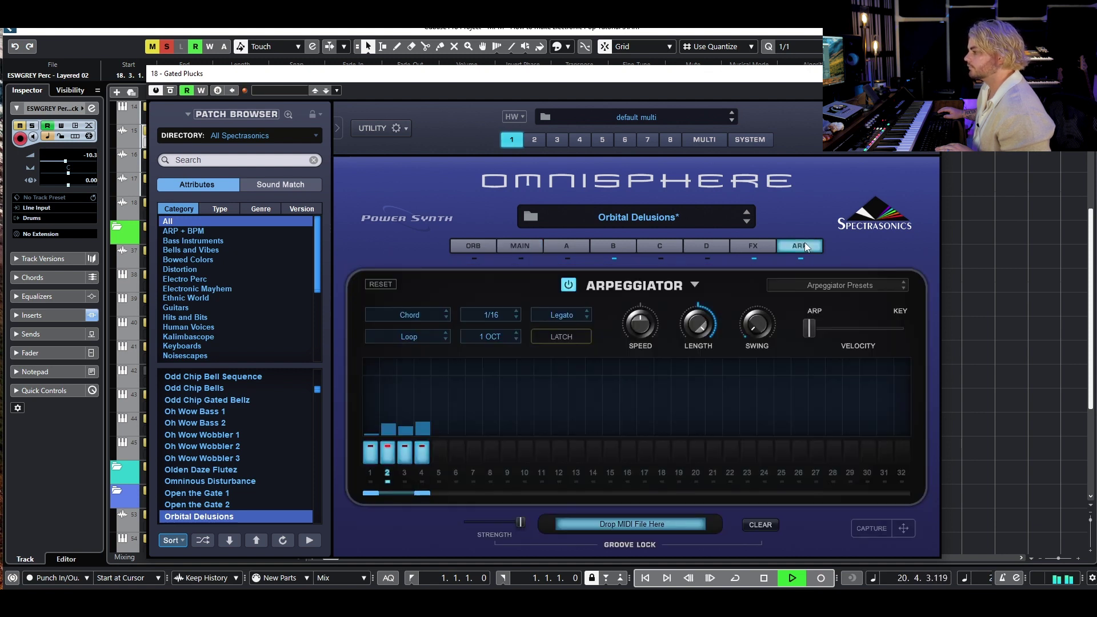
pyautogui.press('Escape')
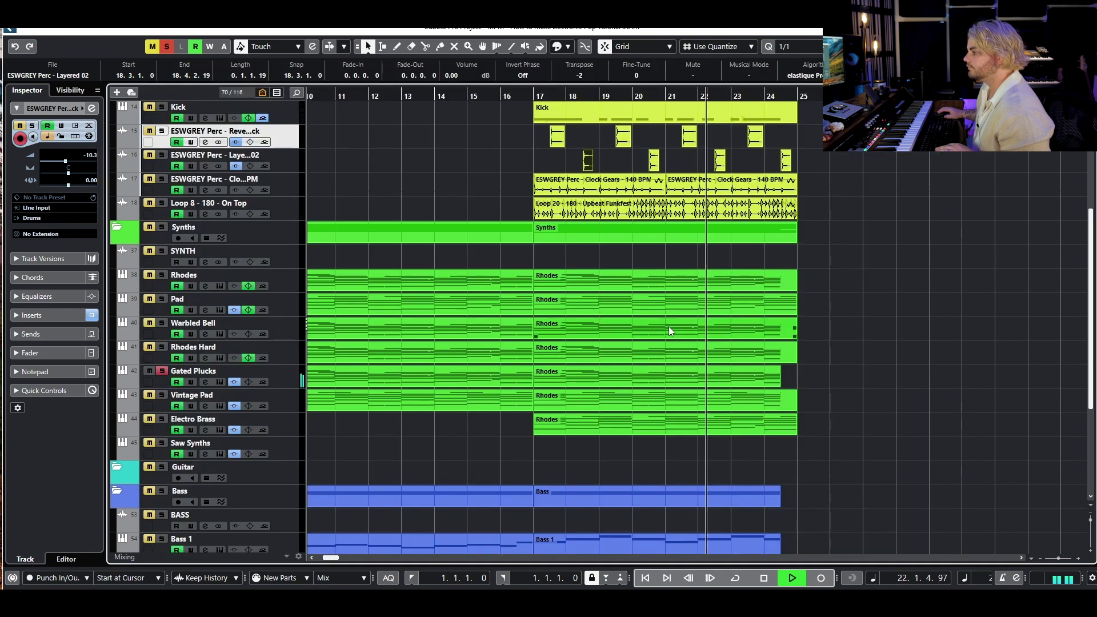
pyautogui.press('space')
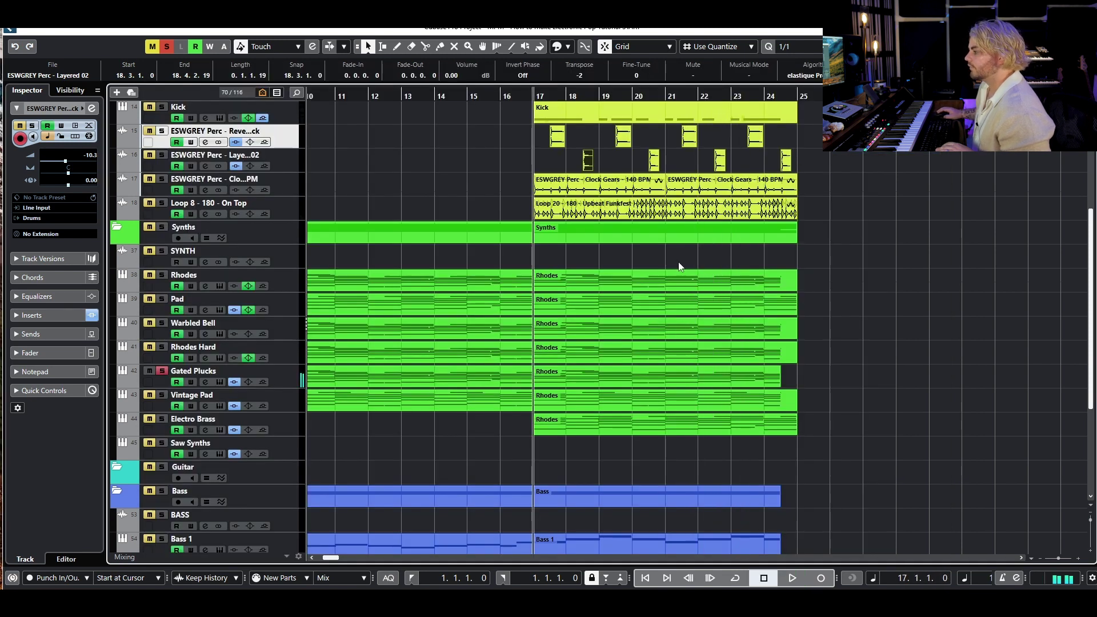
# - Solo only the Vintage Pad track and play it from bar 17 with its Serum instrument in view, closing the instrument after listening
pyautogui.click(164, 395)
pyautogui.click(163, 371)
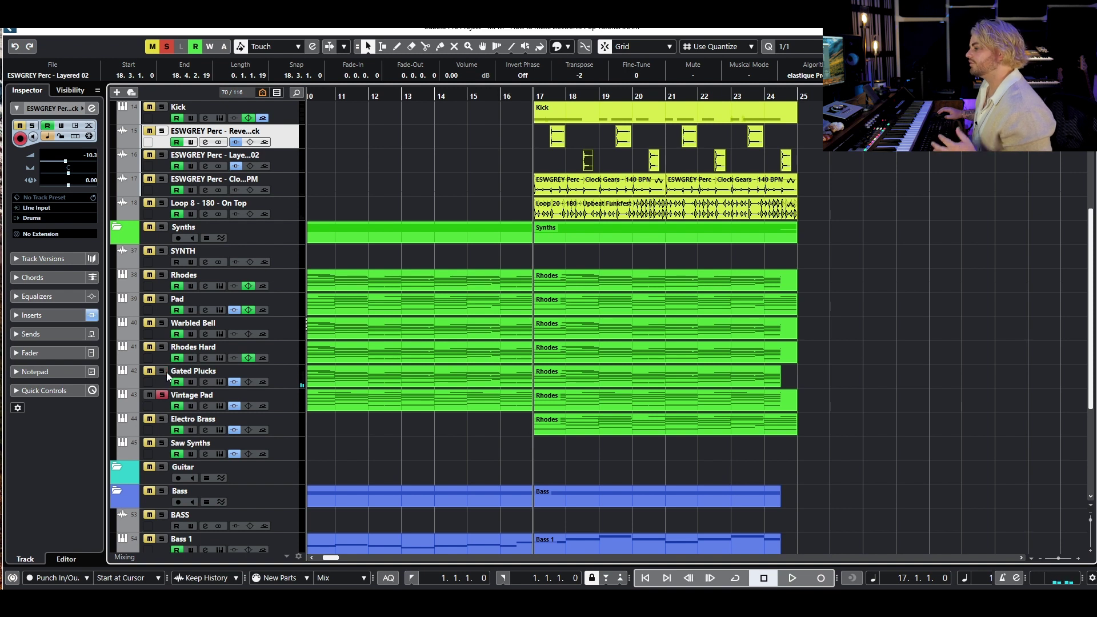
pyautogui.click(220, 405)
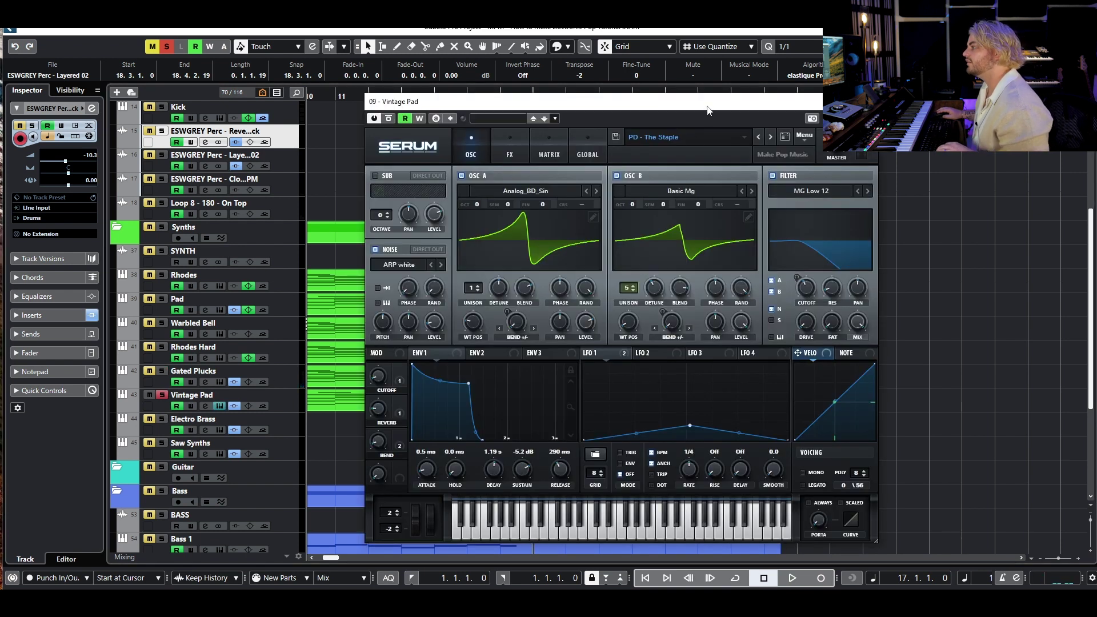
pyautogui.moveTo(707, 110); pyautogui.dragTo(655, 96)
pyautogui.press('space')
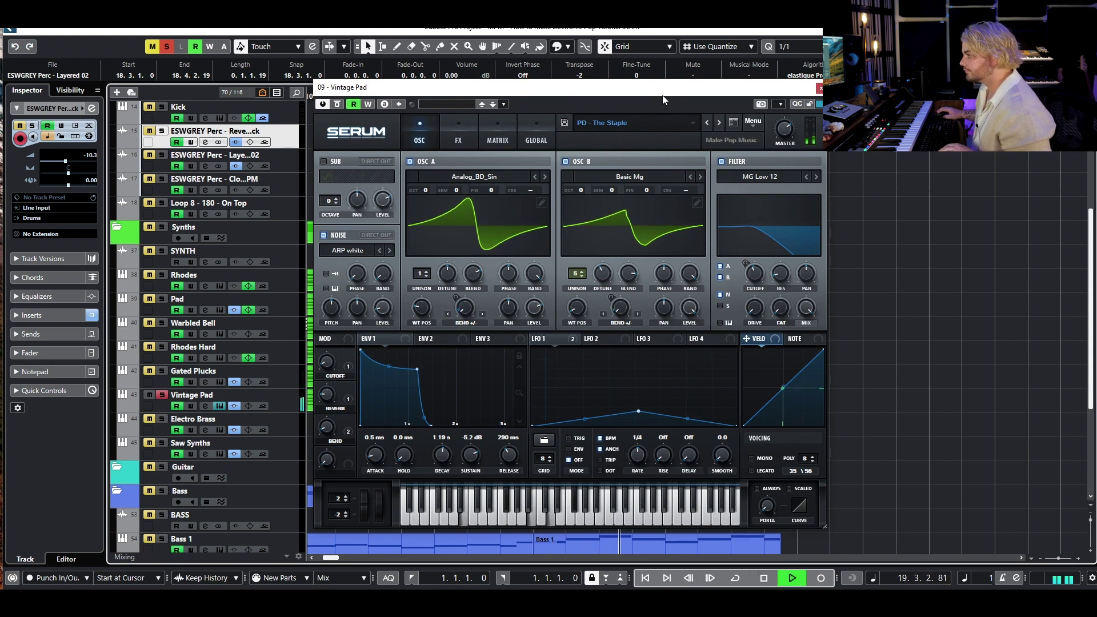
pyautogui.click(818, 88)
pyautogui.press('space')
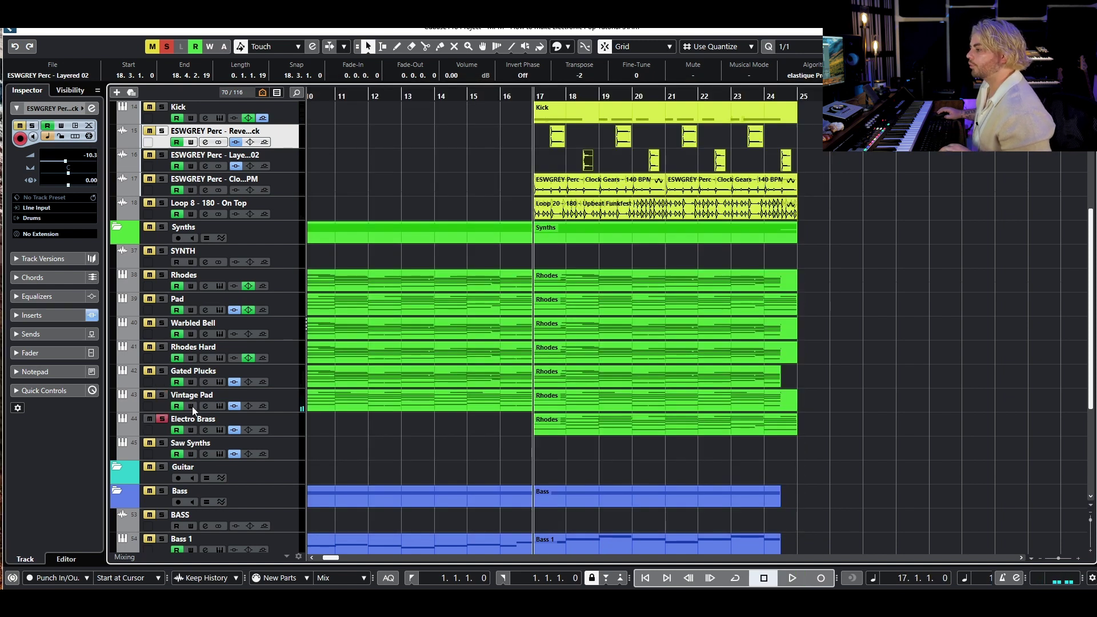
# - Play the soloed Electro Brass track from bar 17 and inspect its Serum instrument, closing it when playback stops
pyautogui.click(236, 431)
pyautogui.press('space')
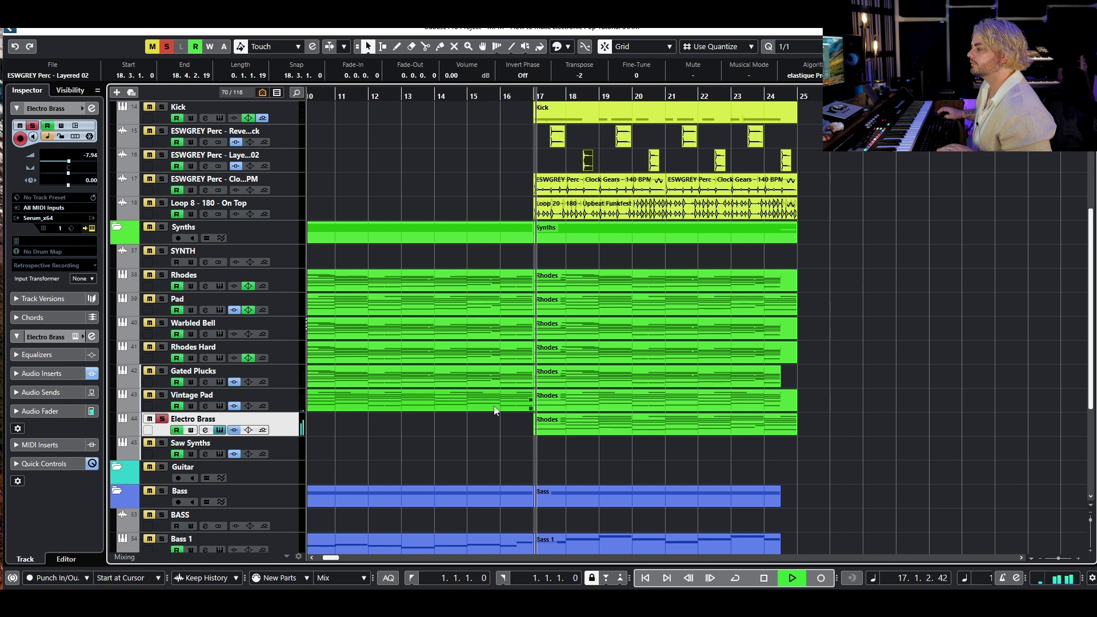
pyautogui.press('e')
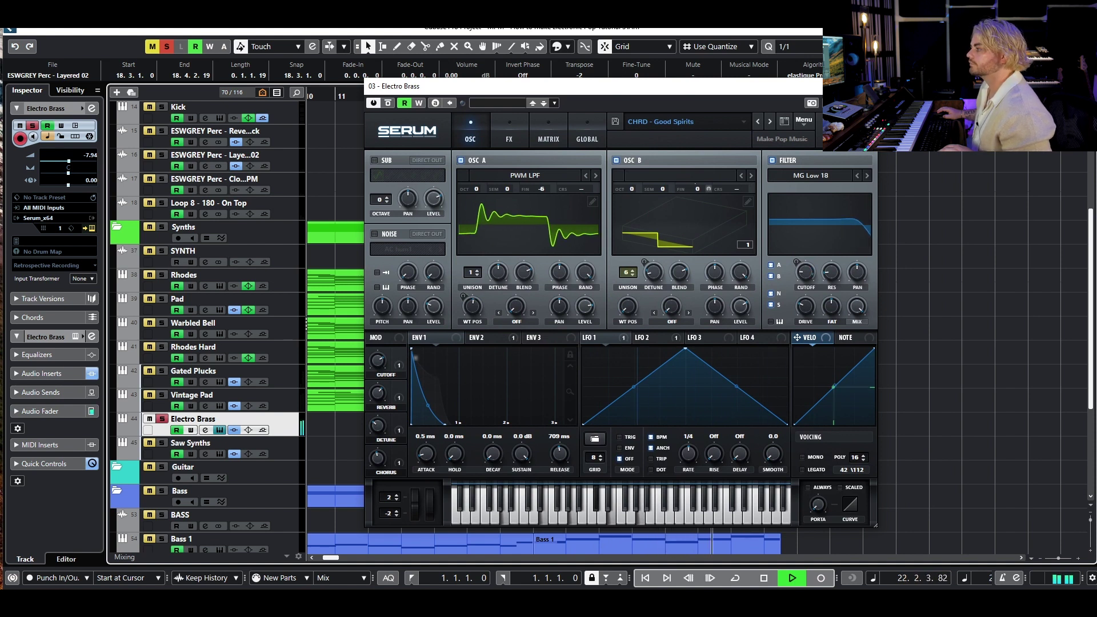
pyautogui.press('space')
pyautogui.press('Escape')
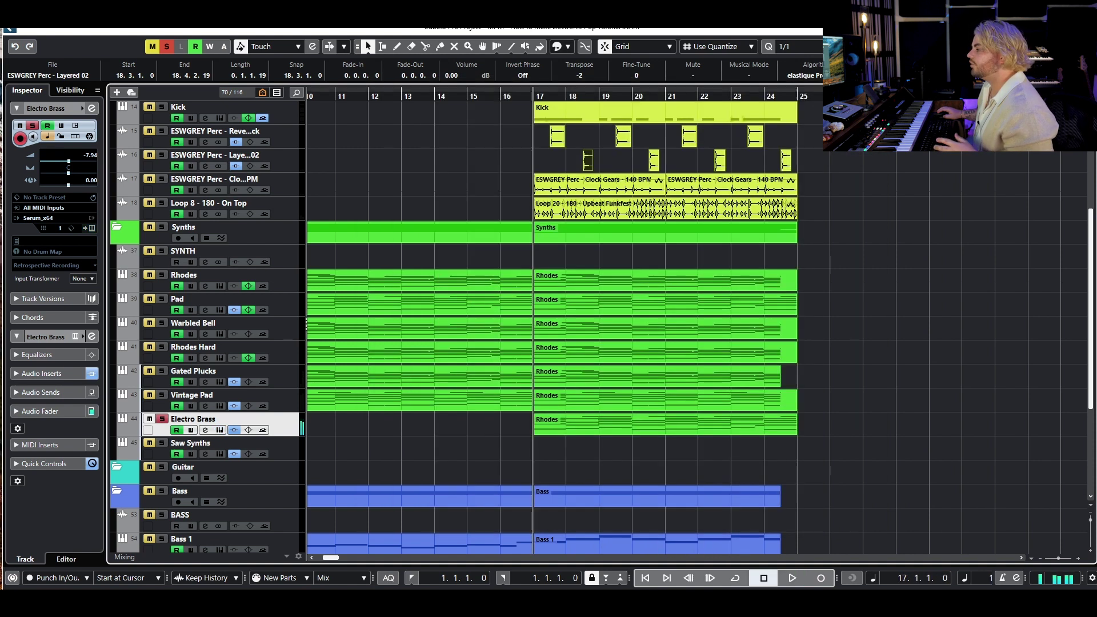
# - Clear every solo so the drum, synth and bass tracks sound together
pyautogui.click(166, 50)
pyautogui.scroll(-5, 596, 200)
pyautogui.scroll(8, 600, 198)
pyautogui.scroll(-4, 596, 189)
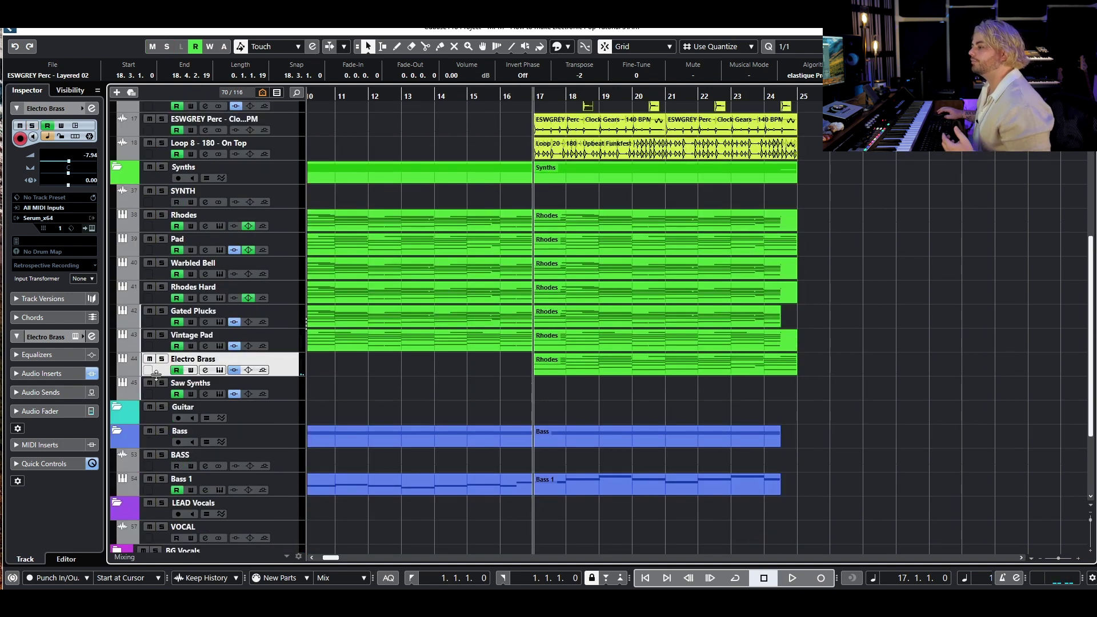
pyautogui.click(206, 370)
pyautogui.scroll(4, 609, 216)
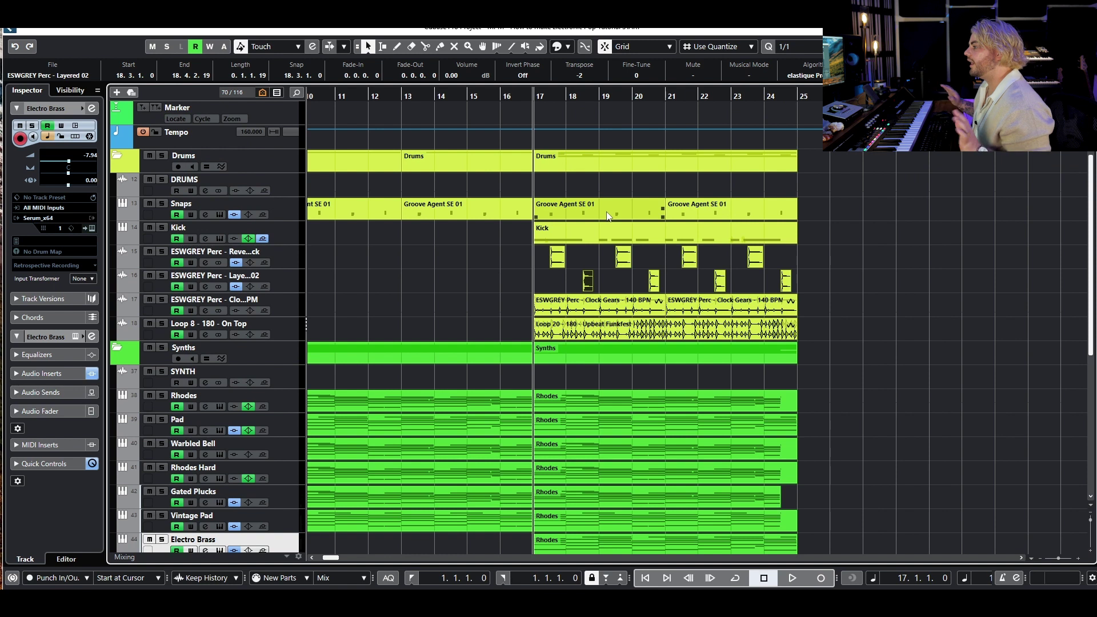
# - Play the full arrangement from bar 17 with all layers together, looking over the drum, synth and bass tracks
pyautogui.press('space')
pyautogui.click(859, 318)
pyautogui.scroll(-4, 860, 318)
pyautogui.scroll(2, 857, 297)
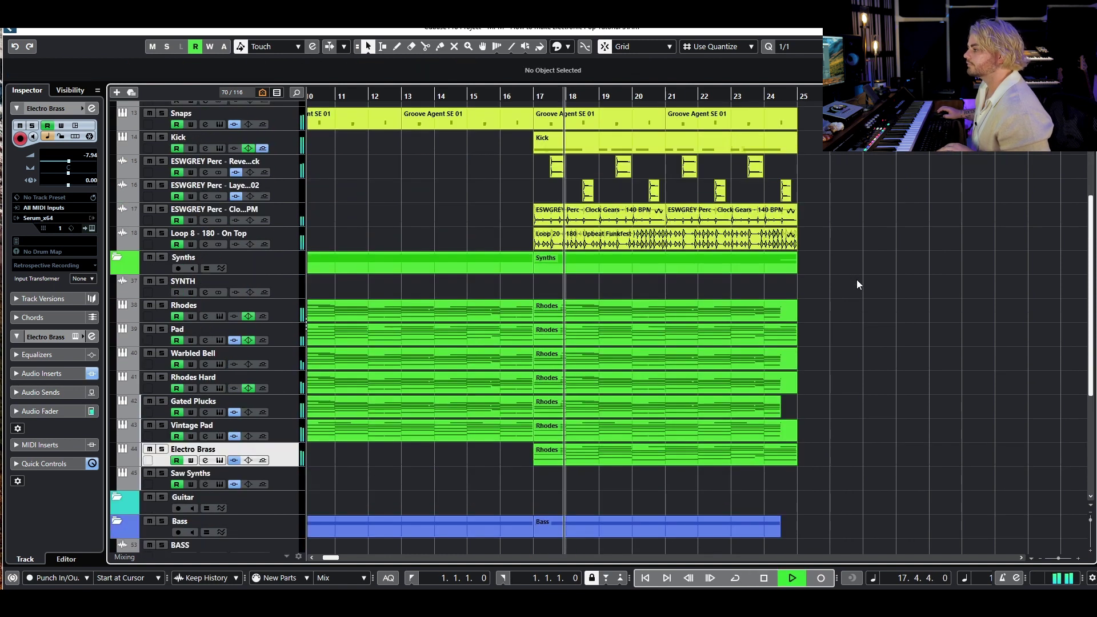
pyautogui.scroll(2, 844, 261)
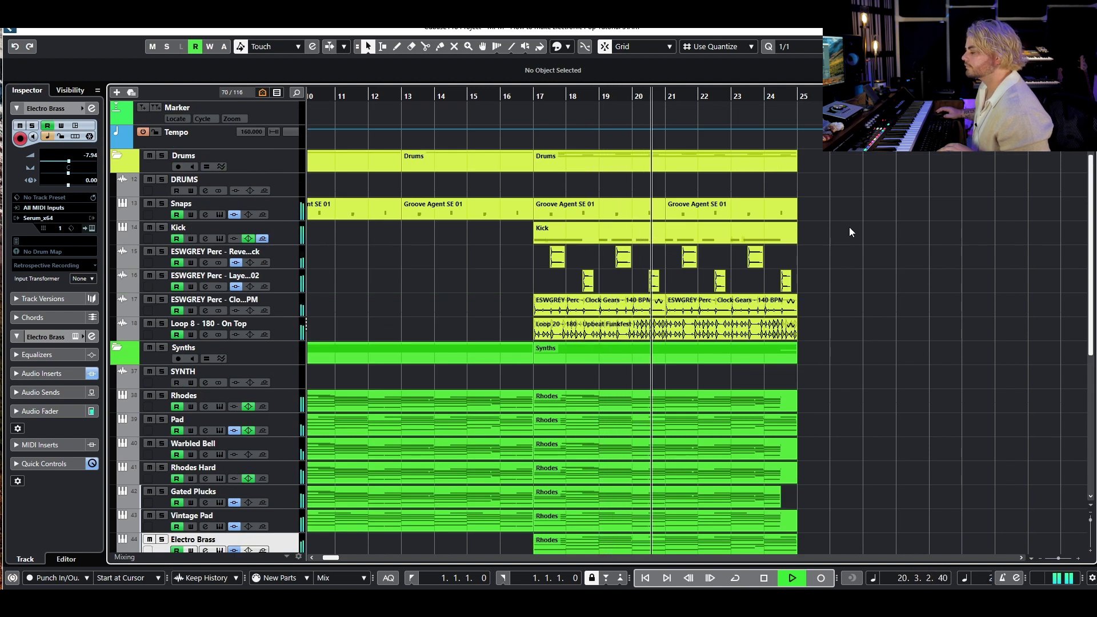
pyautogui.scroll(-2, 849, 228)
pyautogui.scroll(-2, 849, 227)
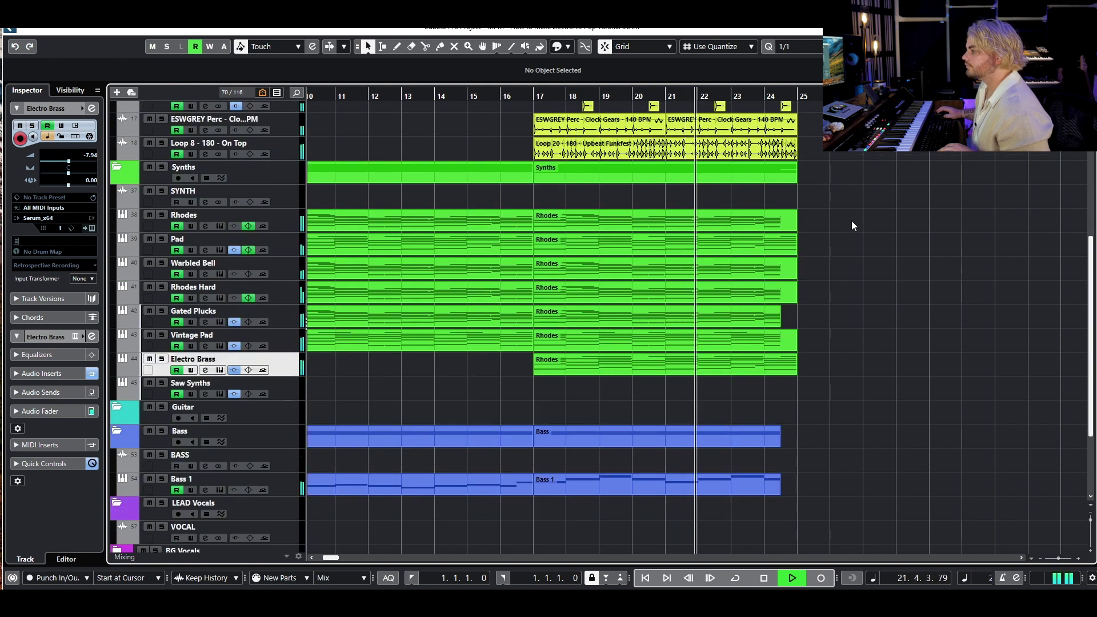
pyautogui.scroll(4, 850, 221)
pyautogui.scroll(-2, 851, 213)
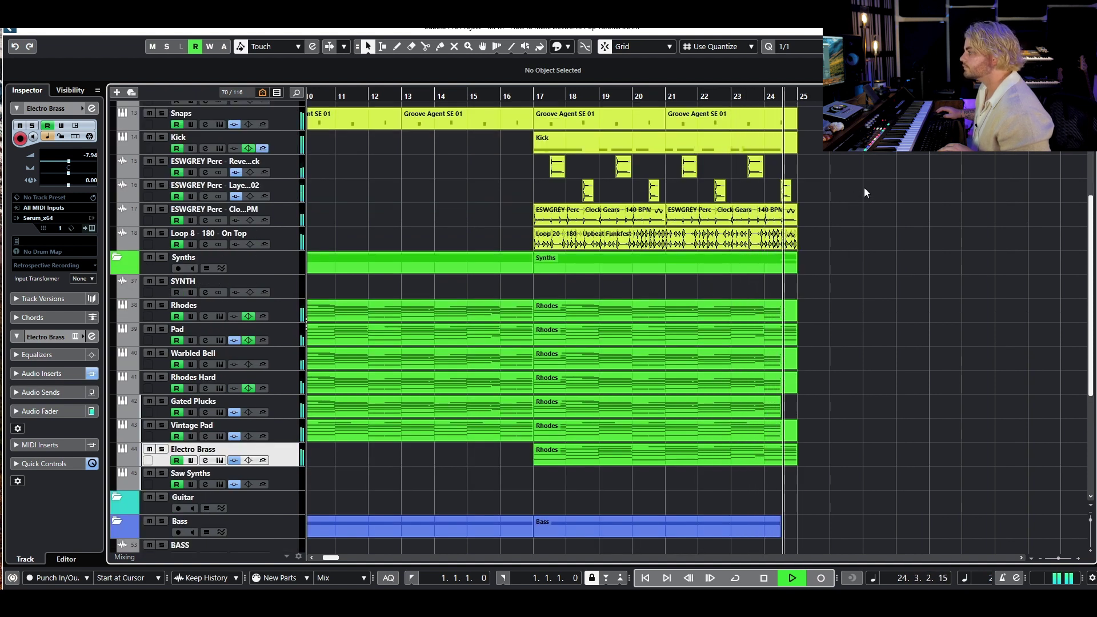
pyautogui.press('space')
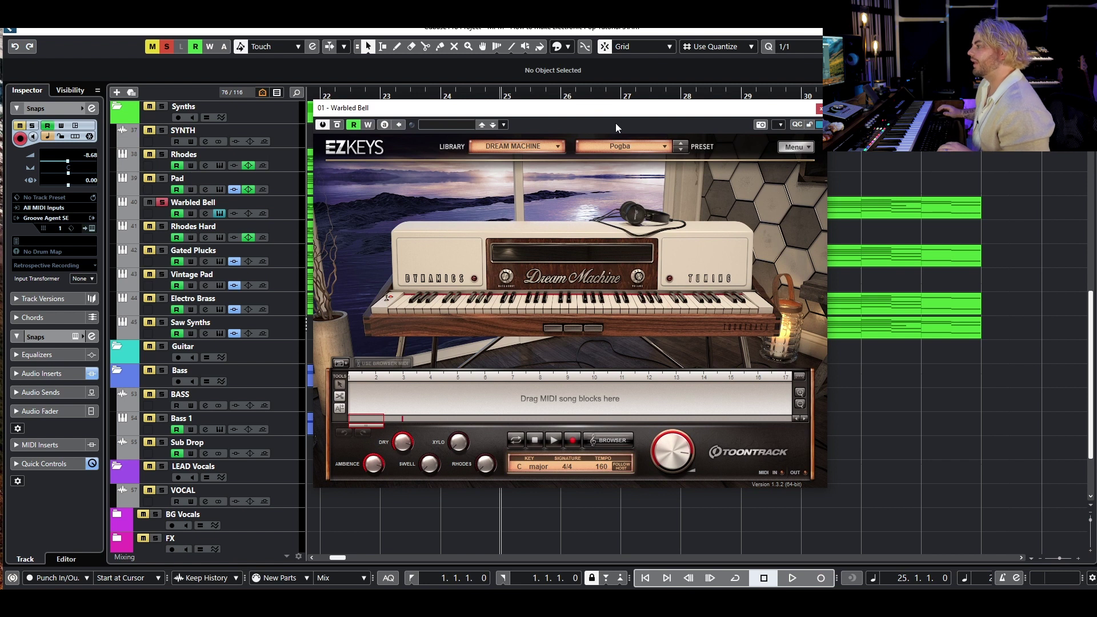
# - Play the soloed Warbled Bell from bar 25 with its EZkeys Dream Machine instrument in view, closing the instrument after listening
pyautogui.press('space')
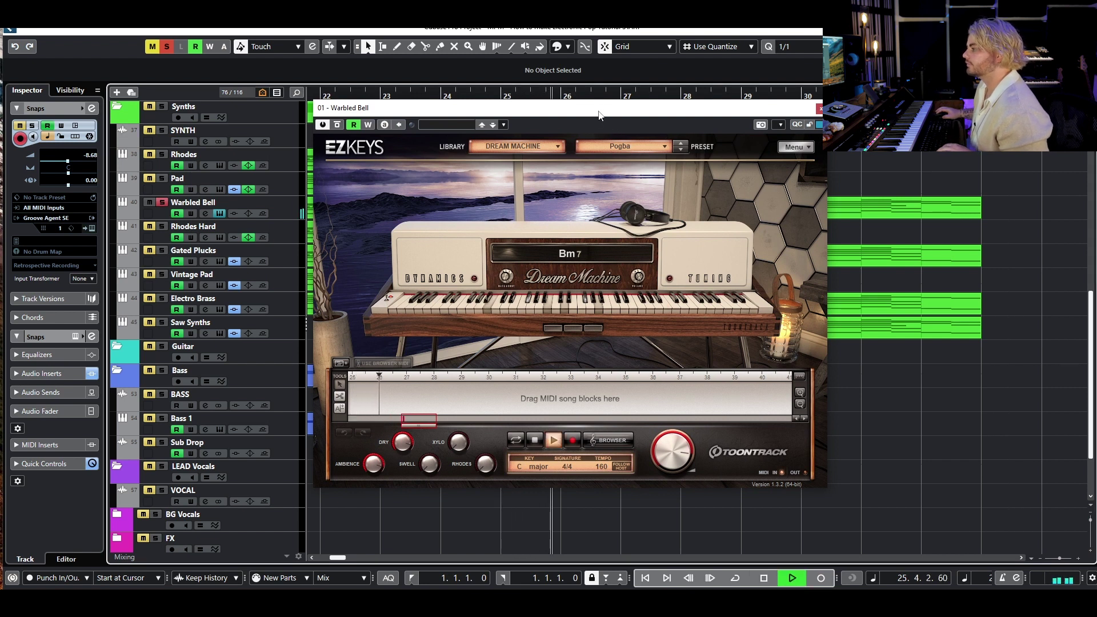
pyautogui.moveTo(602, 112); pyautogui.dragTo(679, 117)
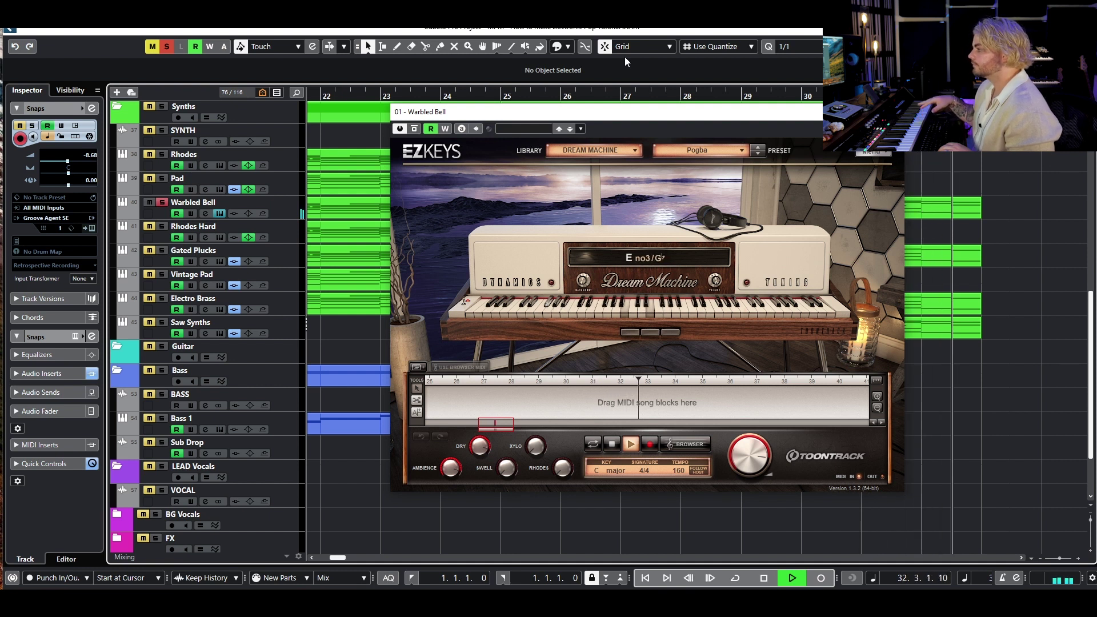
pyautogui.press('space')
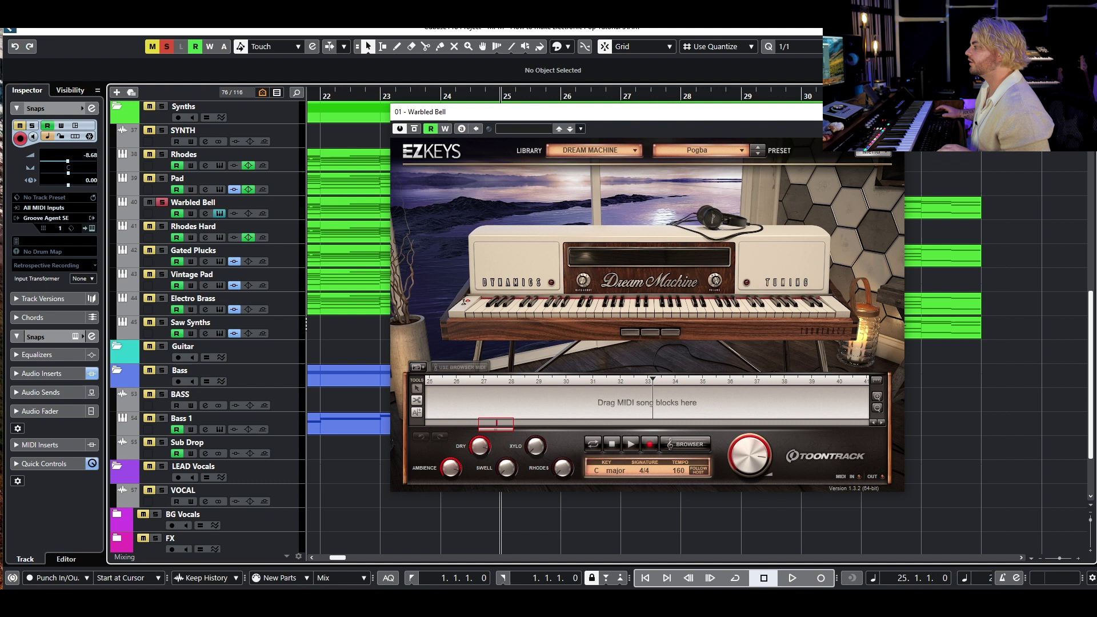
pyautogui.hotkey('ctrl', 'w')
# - Play the soloed Warbled Bell and Gated Plucks from bar 25 and inspect the Pro-Q 3 insert on Gated Plucks, closing its windows after listening
pyautogui.press('space')
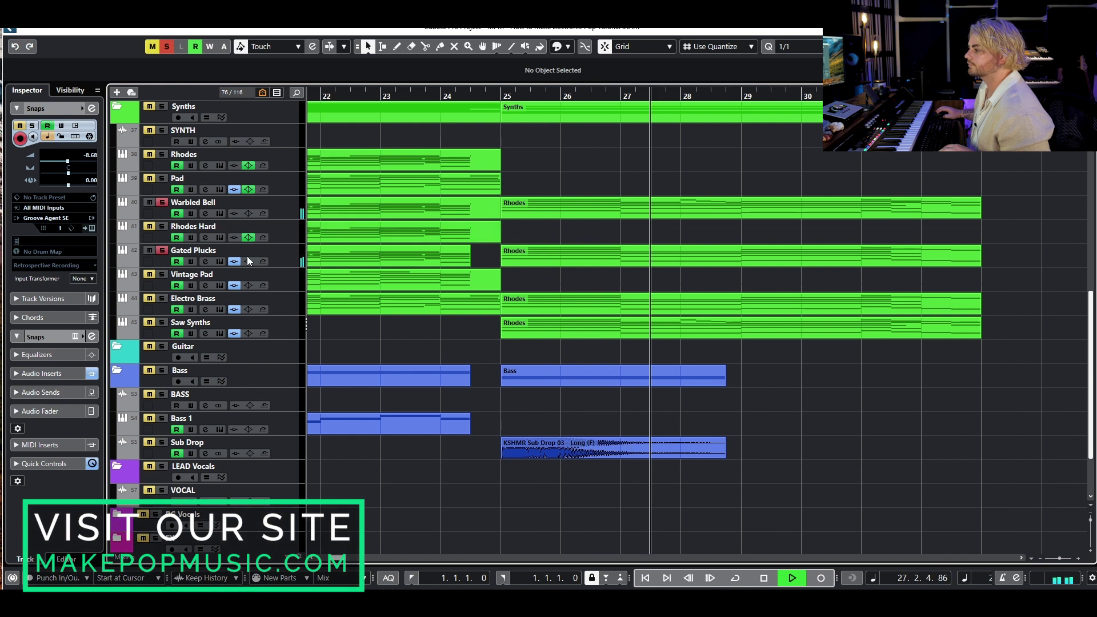
pyautogui.click(200, 257)
pyautogui.press('e')
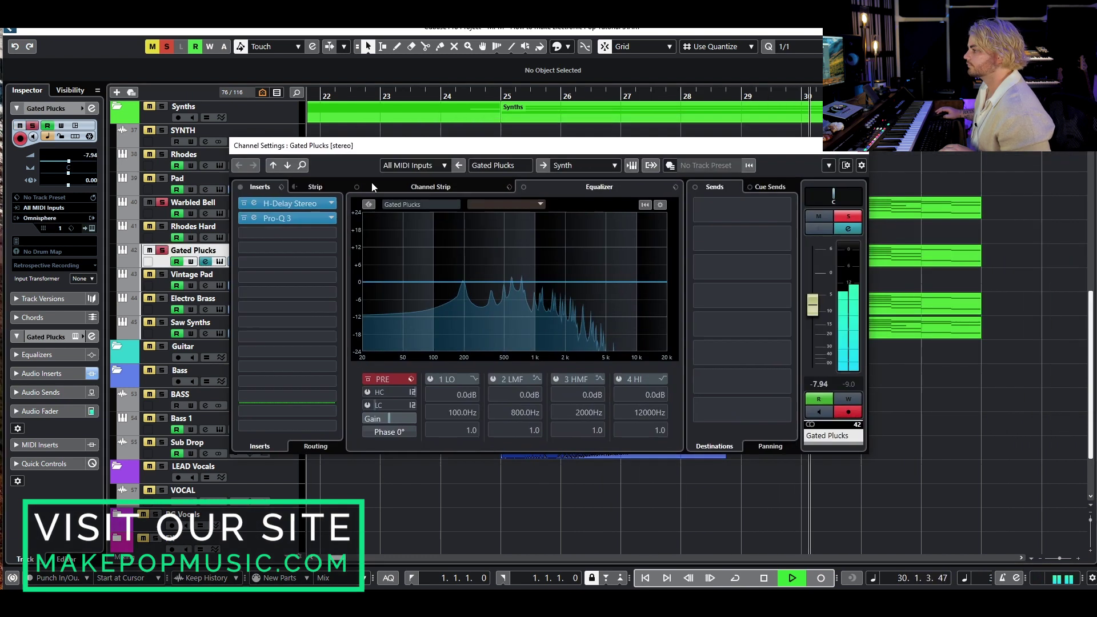
pyautogui.click(307, 218)
pyautogui.moveTo(915, 129); pyautogui.dragTo(383, 156)
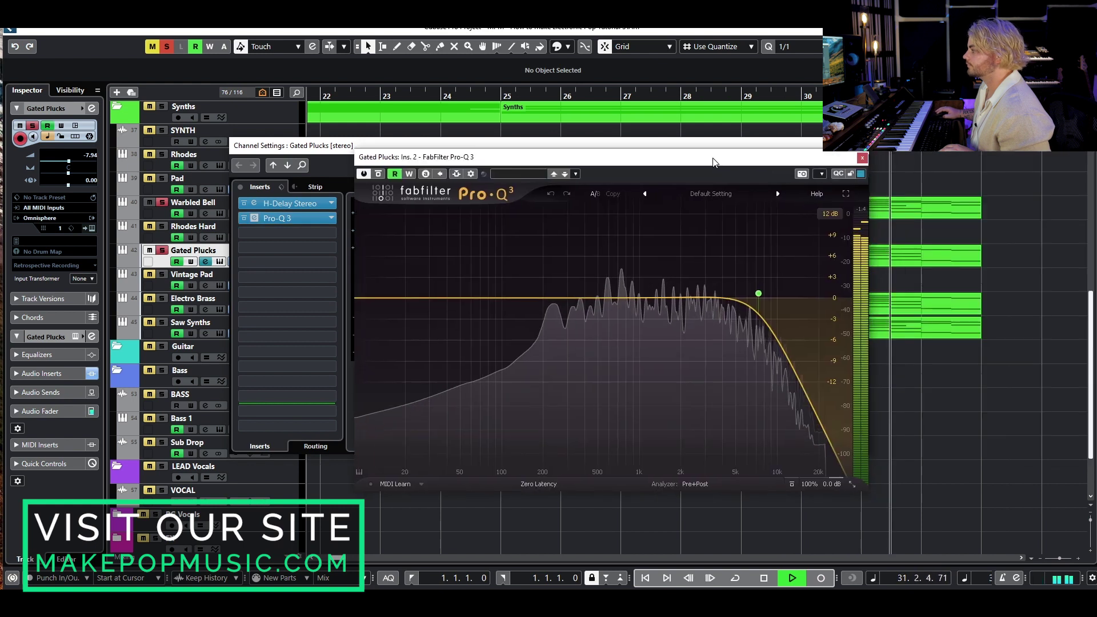
pyautogui.press('space')
pyautogui.click(816, 158)
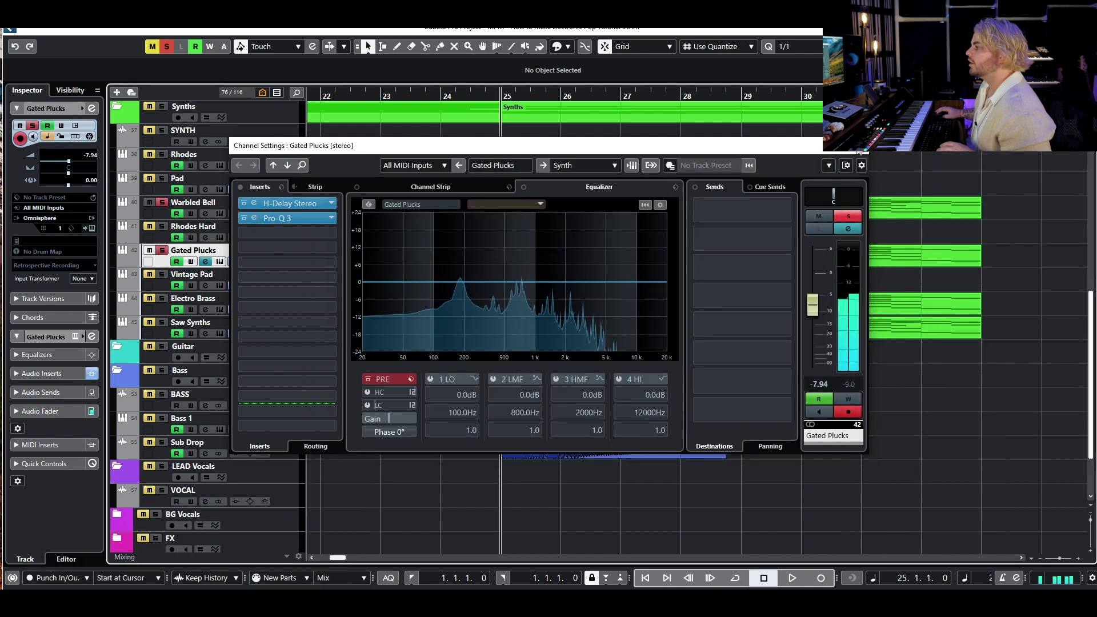
pyautogui.press('e')
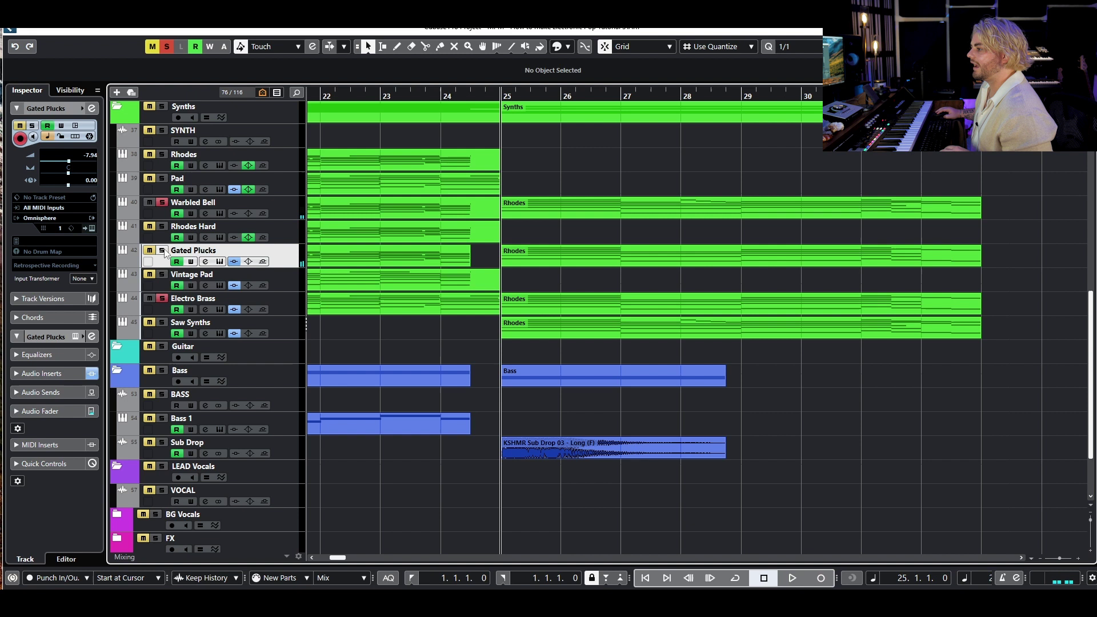
# - Play the soloed Electro Brass from bar 25 and inspect its kHs Ladder Filter insert, closing the plugin and channel windows after listening
pyautogui.press('space')
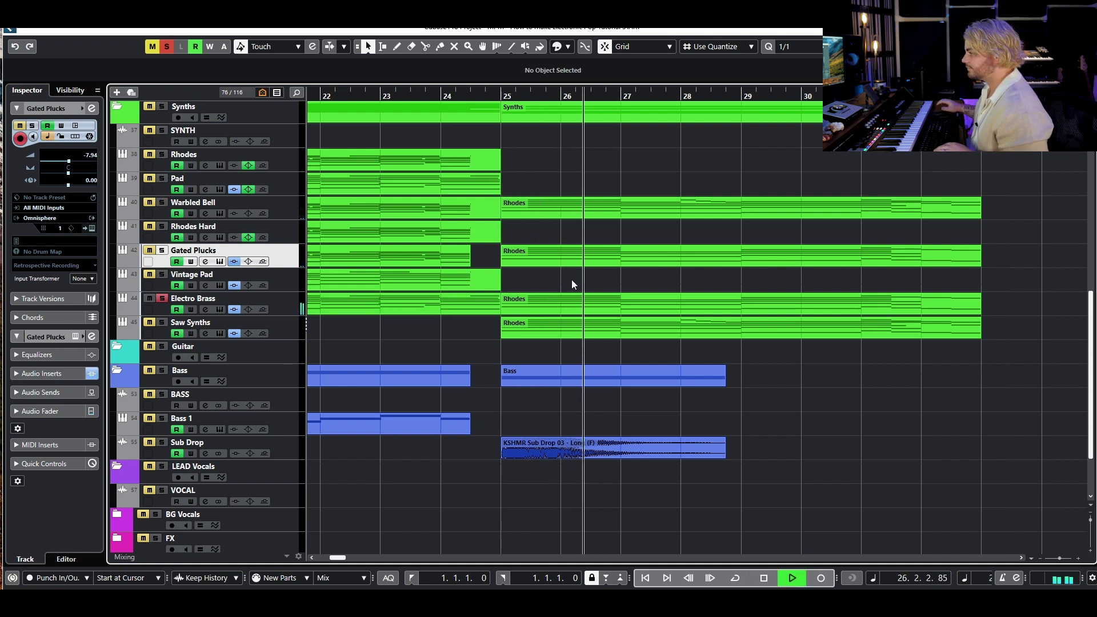
pyautogui.click(205, 309)
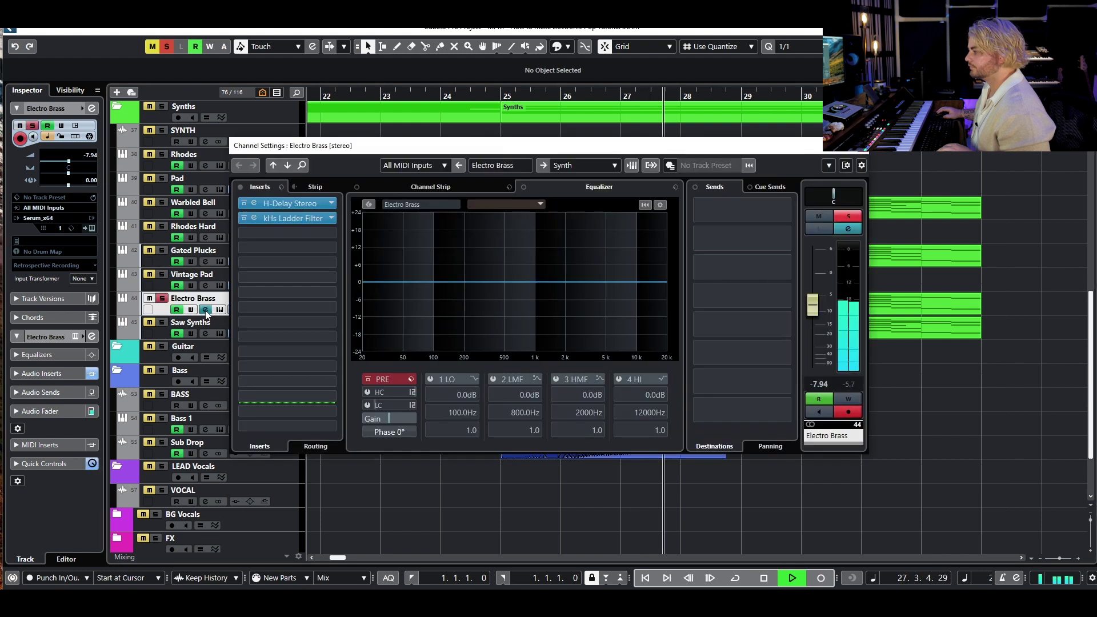
pyautogui.click(289, 219)
pyautogui.moveTo(1089, 200); pyautogui.dragTo(697, 197)
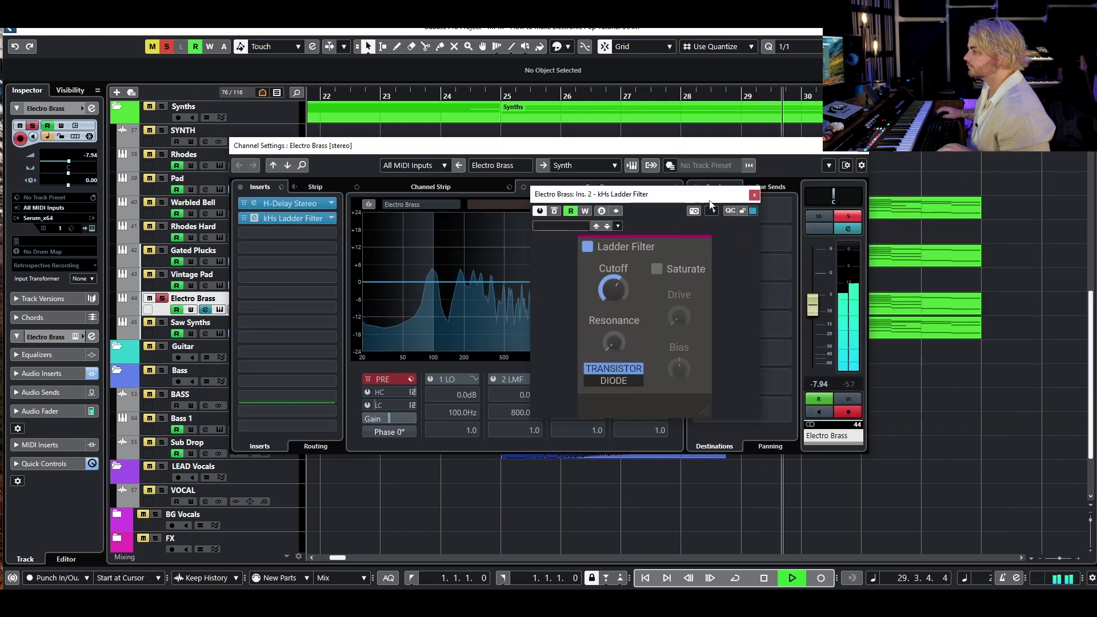
pyautogui.press('space')
pyautogui.click(755, 195)
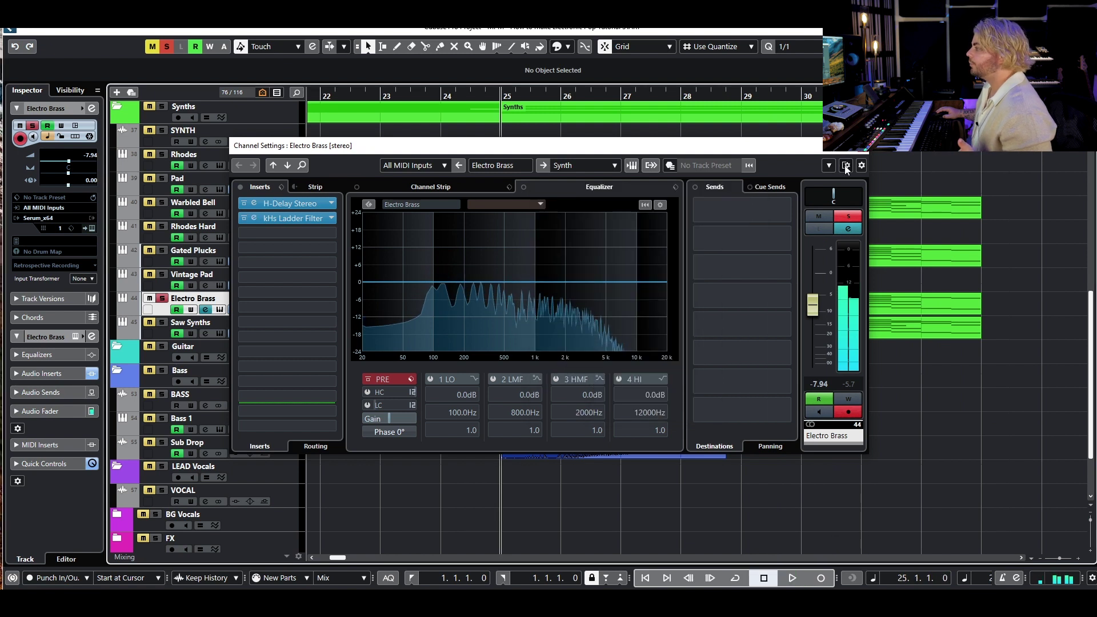
pyautogui.click(862, 147)
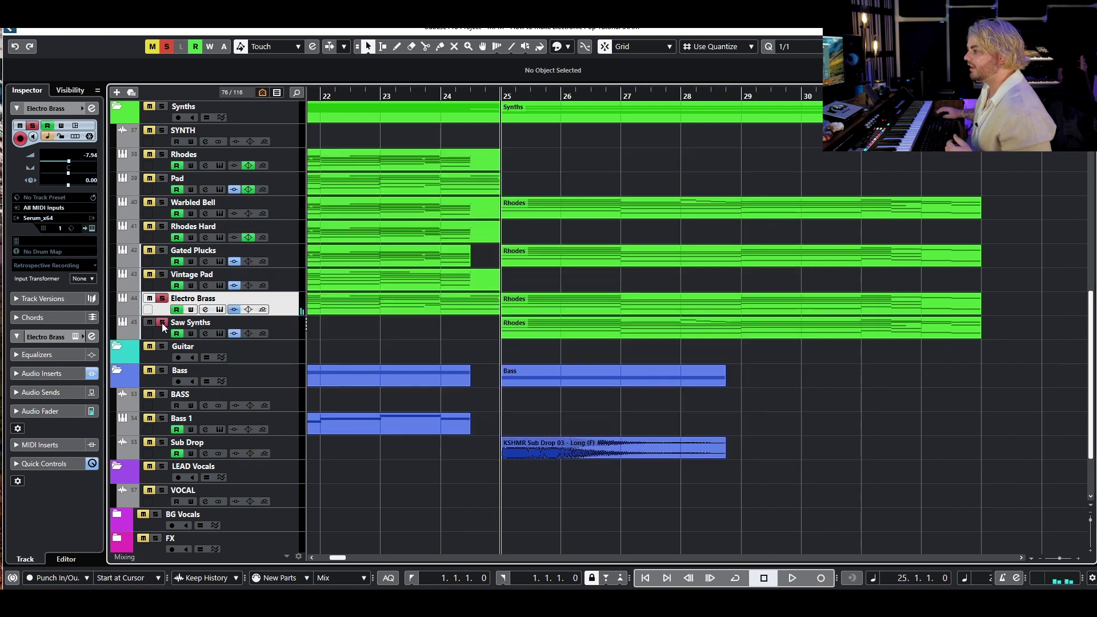
# - Play the soloed Saw Synths from bar 25, view its Omnisphere Reduced Digitalism patch, and open the part's notes in the key editor
pyautogui.click(287, 334)
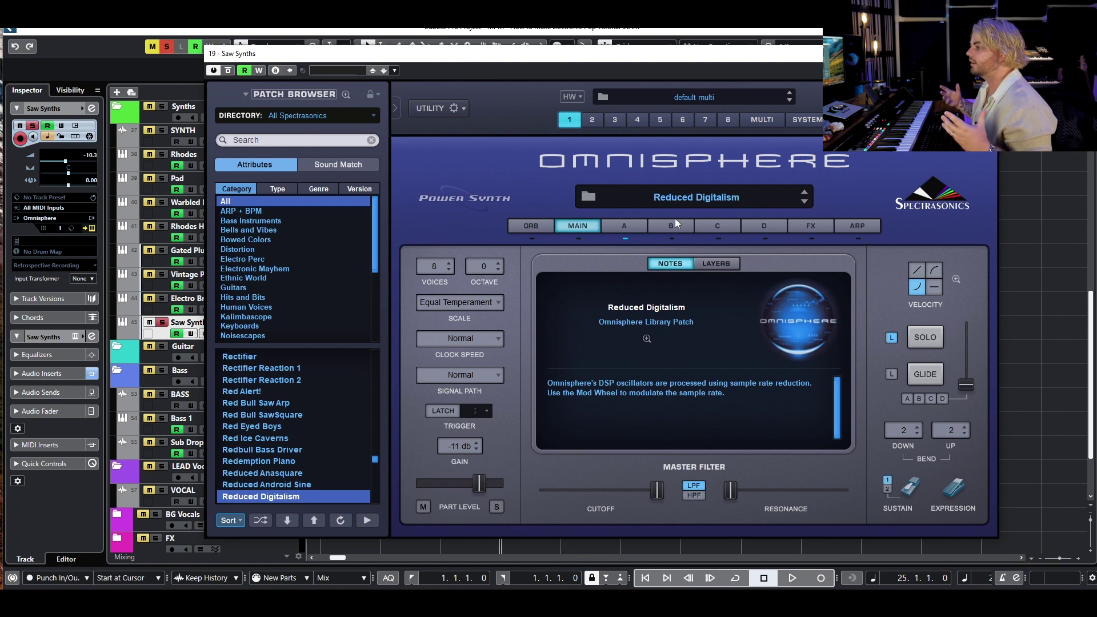
pyautogui.press('space')
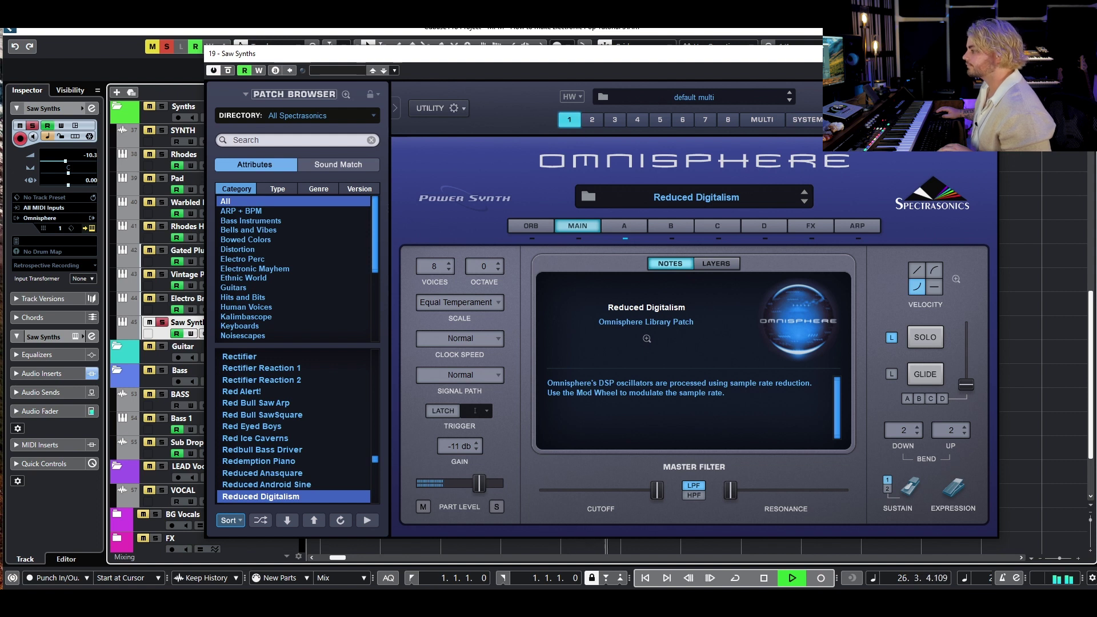
pyautogui.press('Escape')
pyautogui.hotkey('ctrl', 'e')
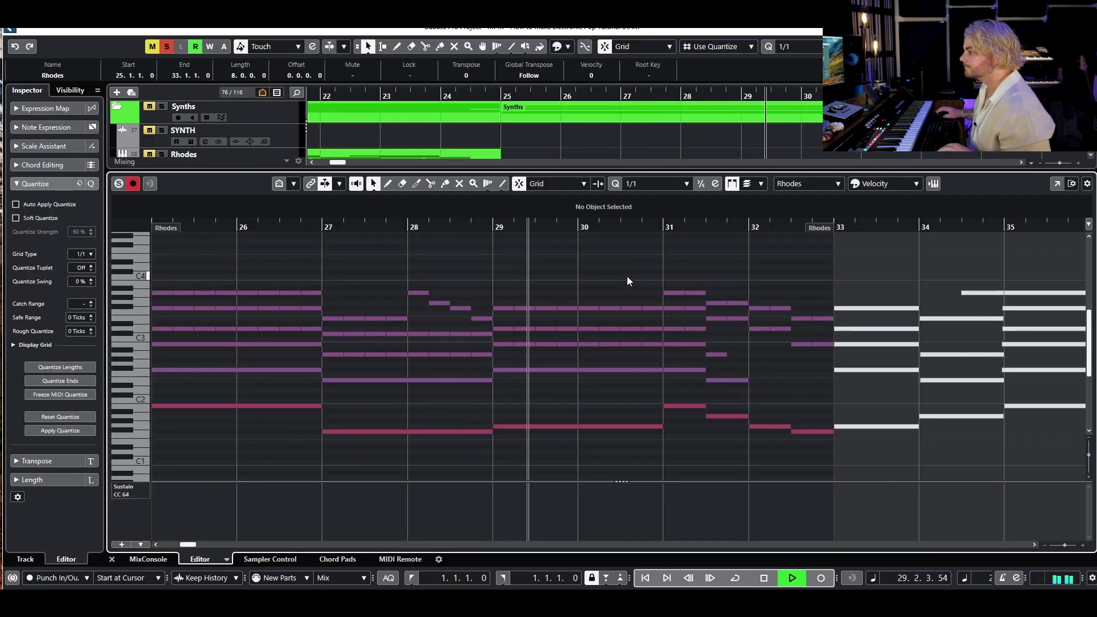
# - Examine the Saw Synths part's notes across bars 25 to 33 during playback, stopping and closing the key editor after listening
pyautogui.scroll(-1, 715, 273)
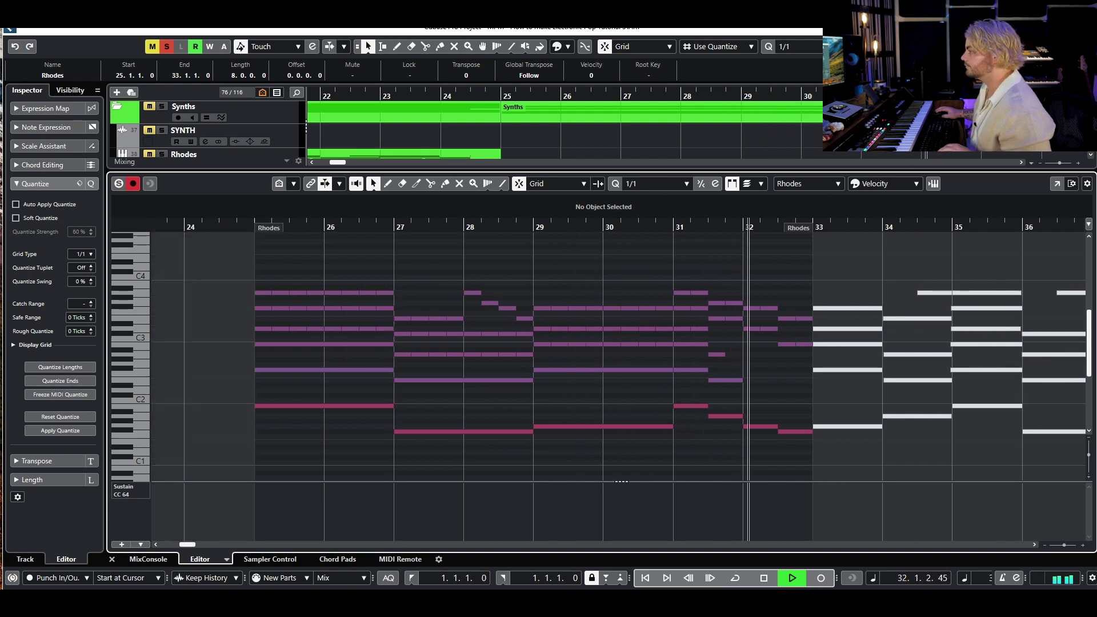
pyautogui.press('space')
pyautogui.press('Return')
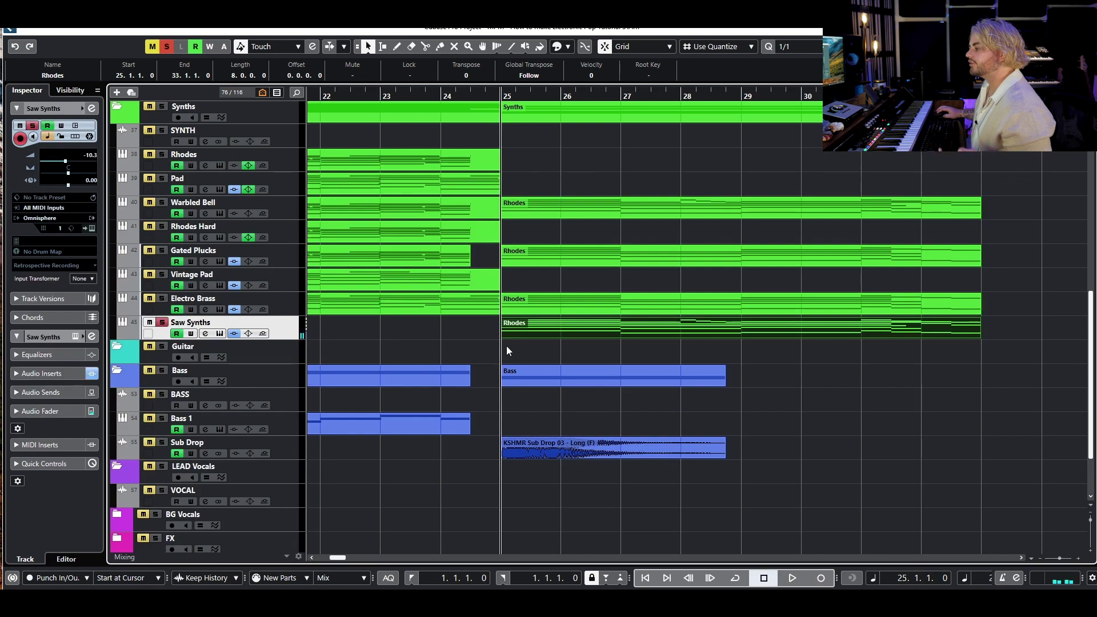
# - Solo the Bass and Synths folders and play them together from bar 25, selecting the KSHMR Sub Drop 03 clip while listening
pyautogui.click(162, 371)
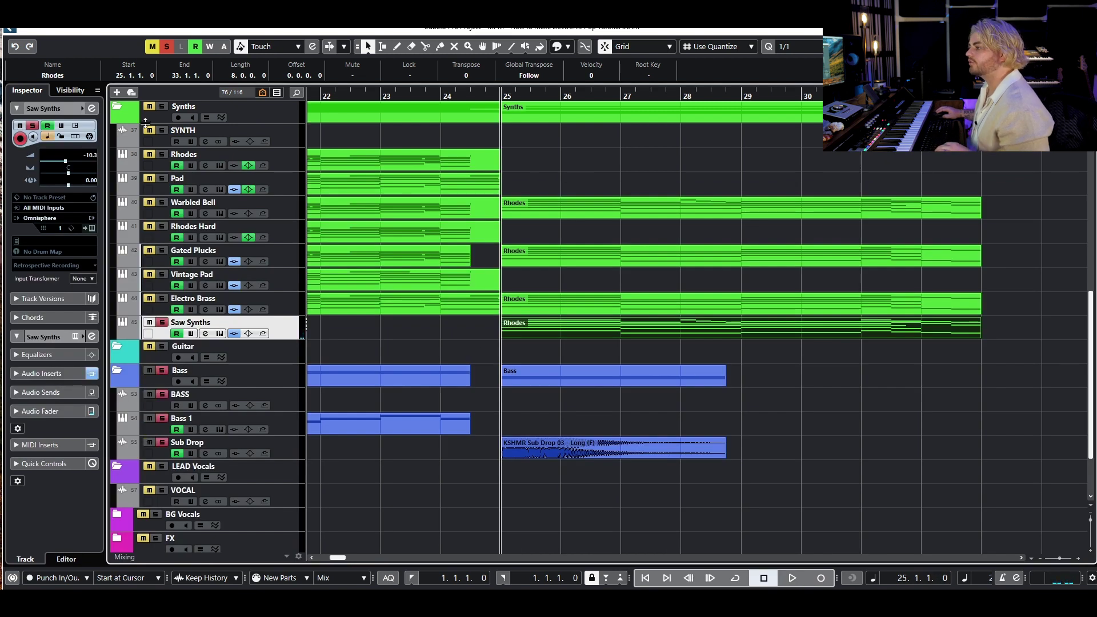
pyautogui.click(162, 106)
pyautogui.scroll(-2, 621, 263)
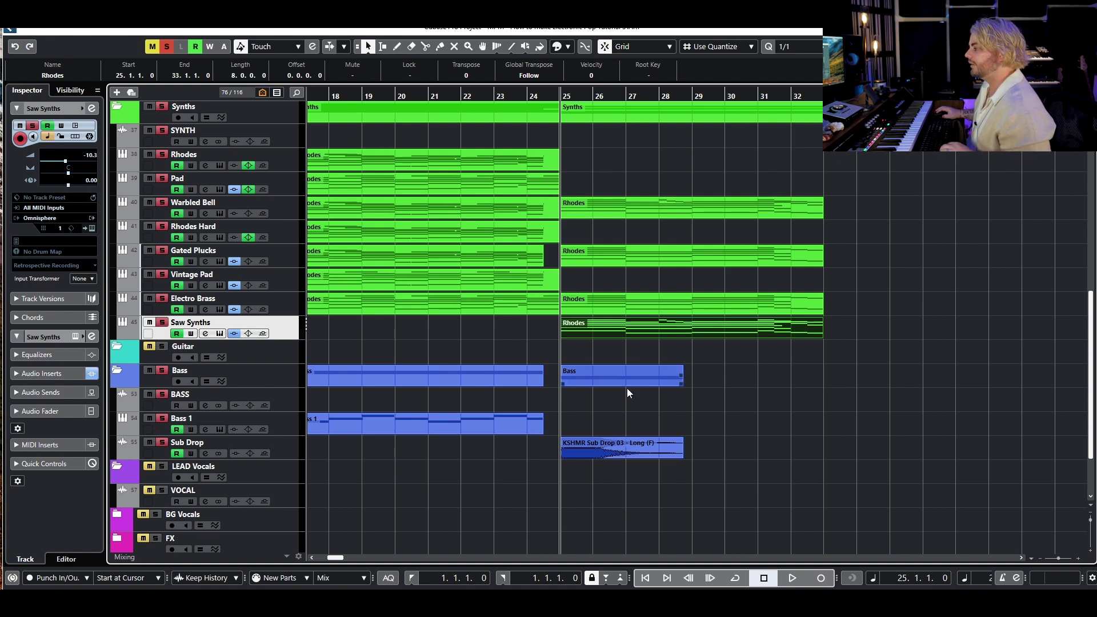
pyautogui.press('space')
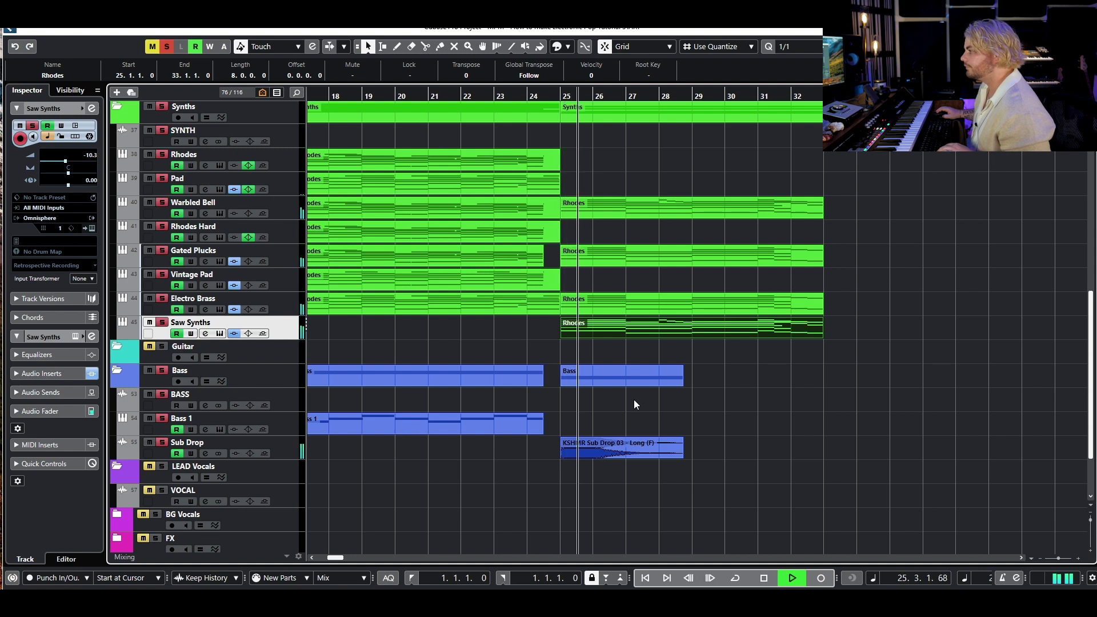
pyautogui.click(647, 445)
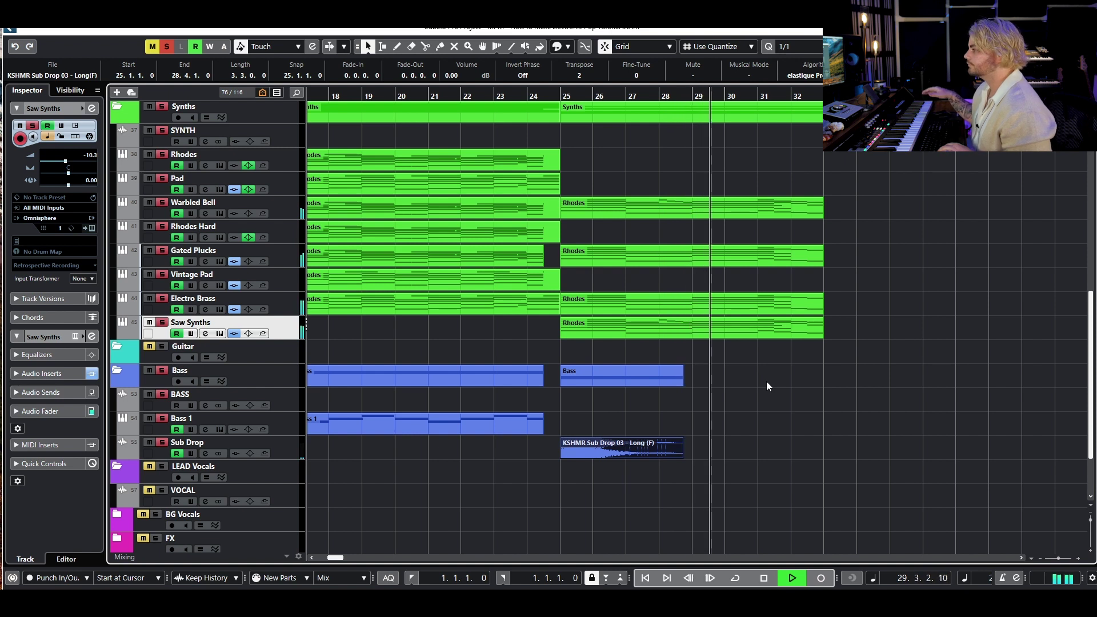
pyautogui.press('space')
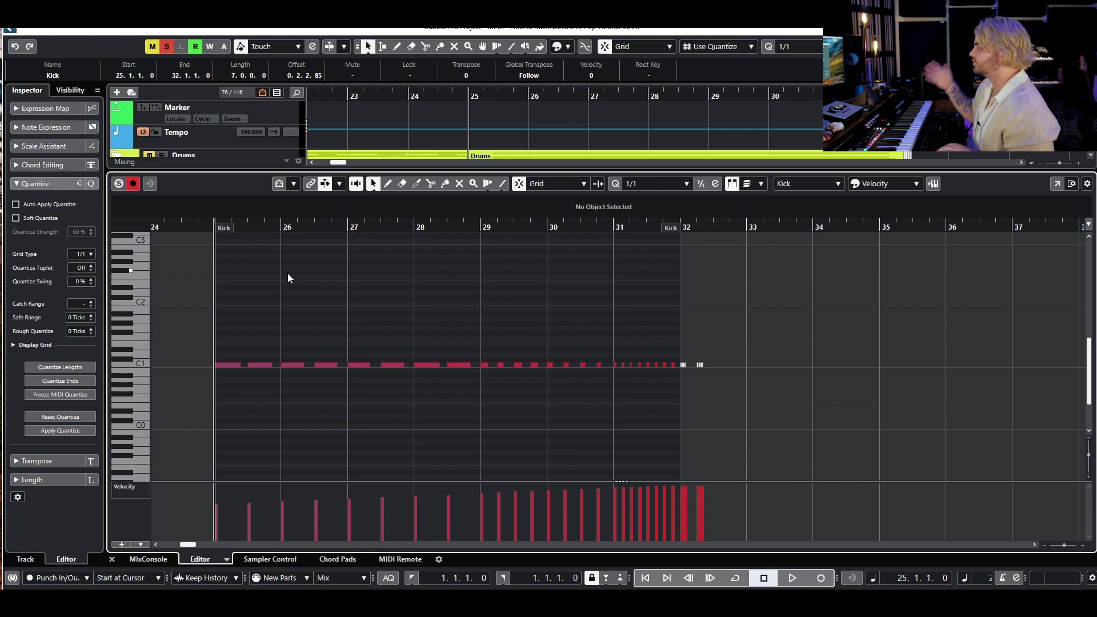
# - Play the Kick part from bar 25 with its notes and velocities in the key editor, closing the editor after listening
pyautogui.press('space')
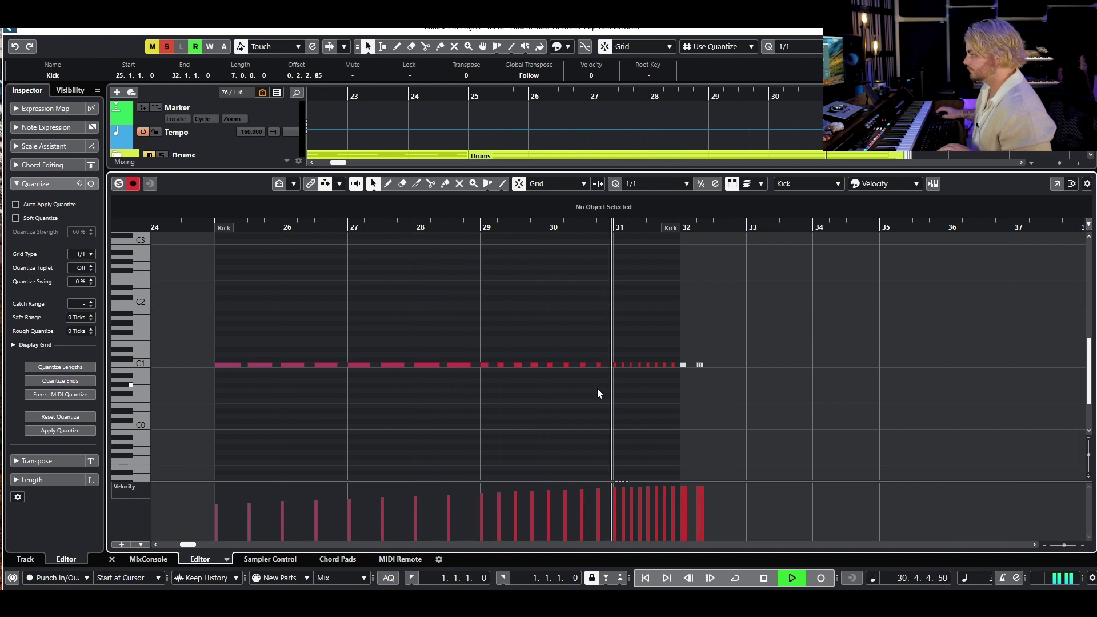
pyautogui.press('space')
pyautogui.press('space')
pyautogui.press('space')
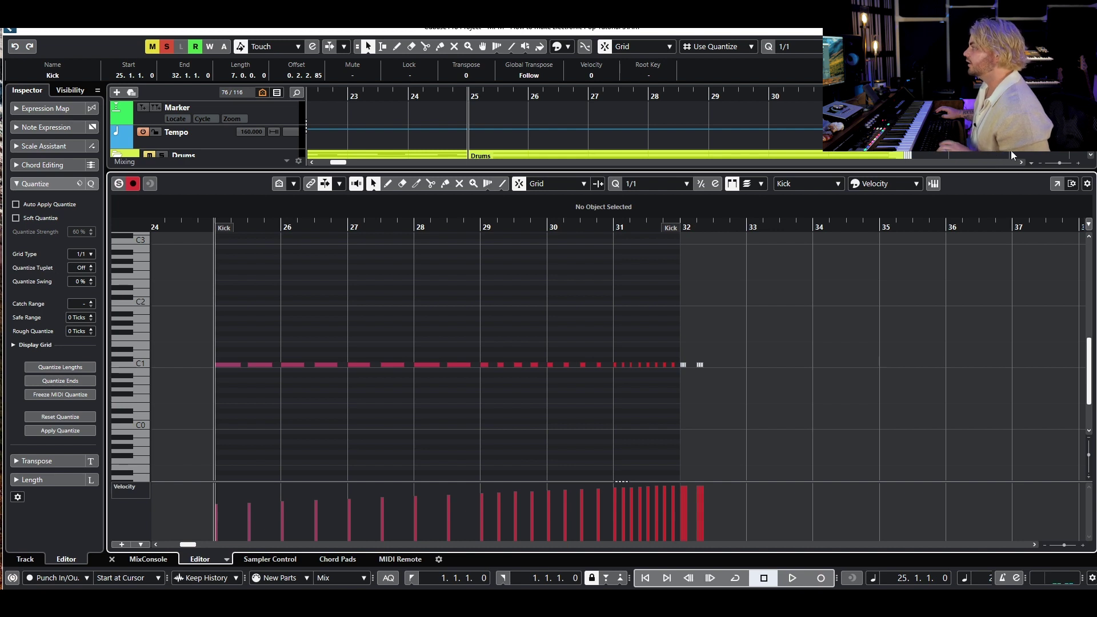
pyautogui.hotkey('ctrl', 'e')
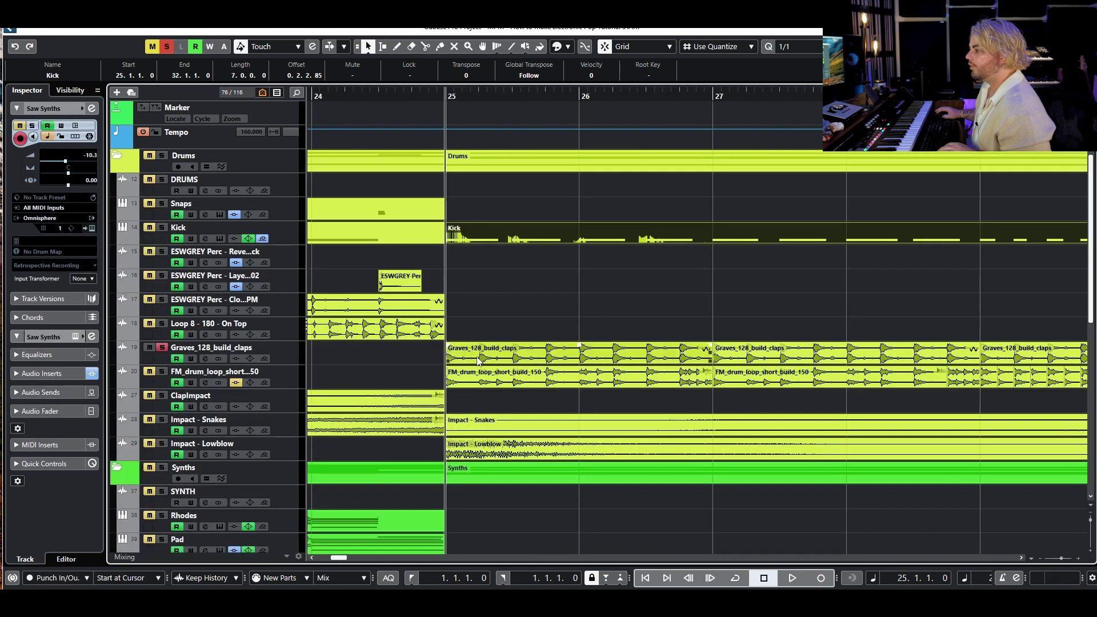
# - Play the soloed Graves_128_build_claps track from bar 25 and switch the solo to the FM_drum_loop_short_build_150 track
pyautogui.click(207, 363)
pyautogui.press('g')
pyautogui.press('g')
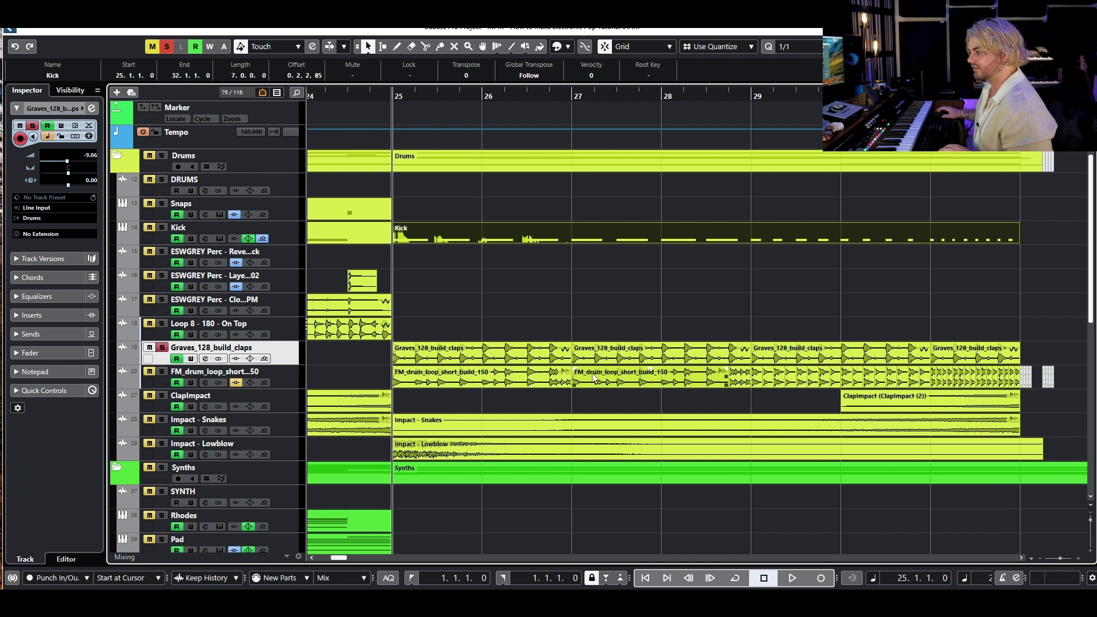
pyautogui.click(160, 372)
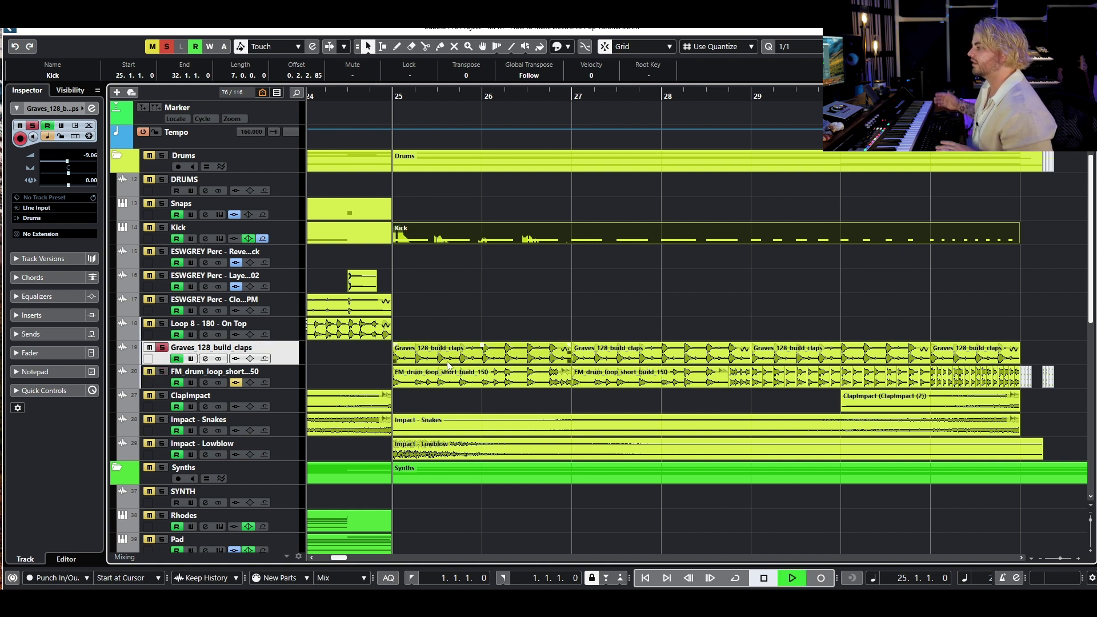
pyautogui.press('space')
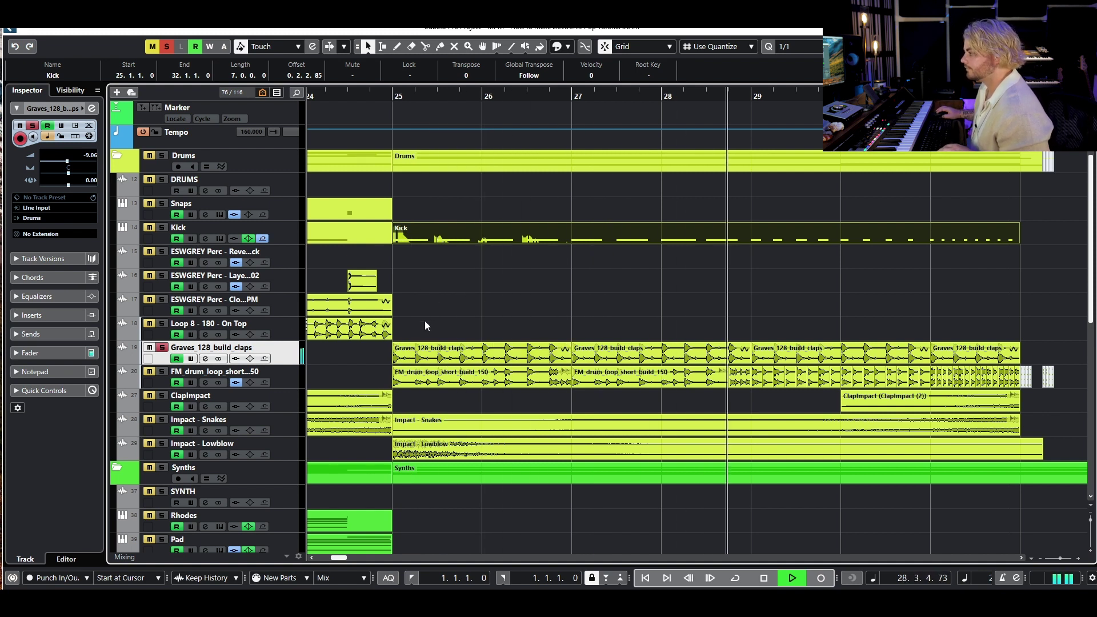
pyautogui.press('space')
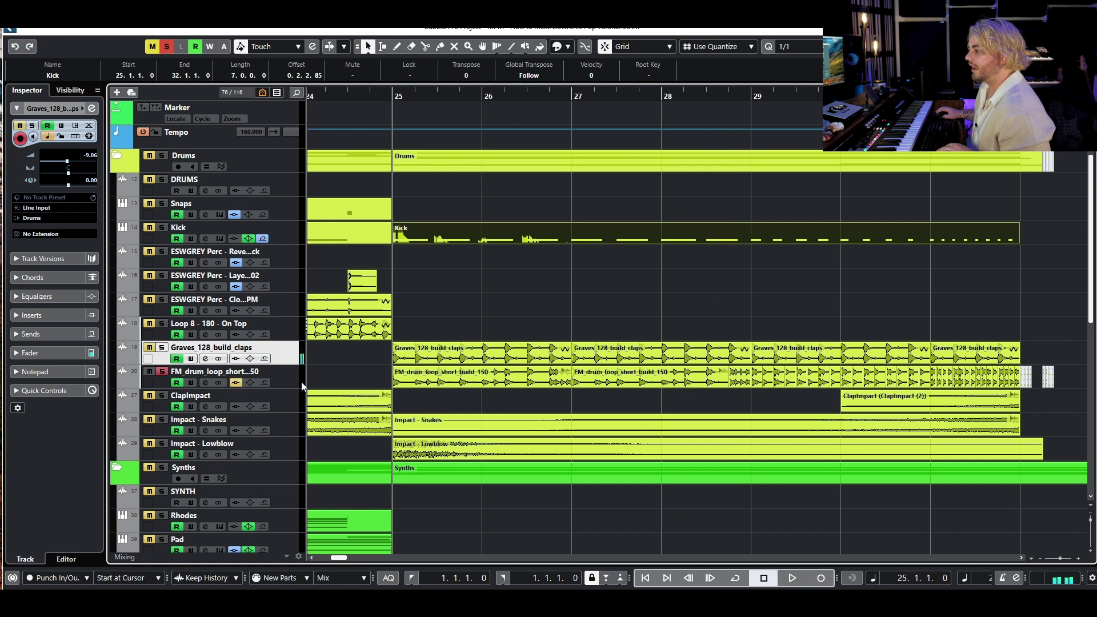
# - Play the soloed FM_drum_loop_short_build_150 track from bar 25 and stop after the roll speeds up
pyautogui.click(317, 371)
pyautogui.press('space')
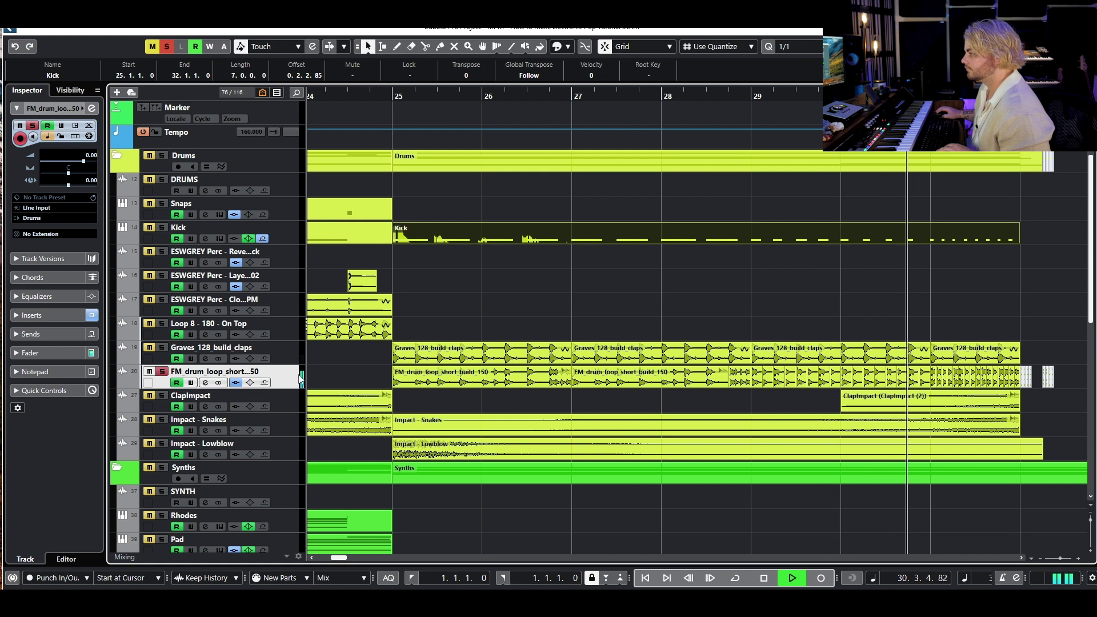
pyautogui.press('space')
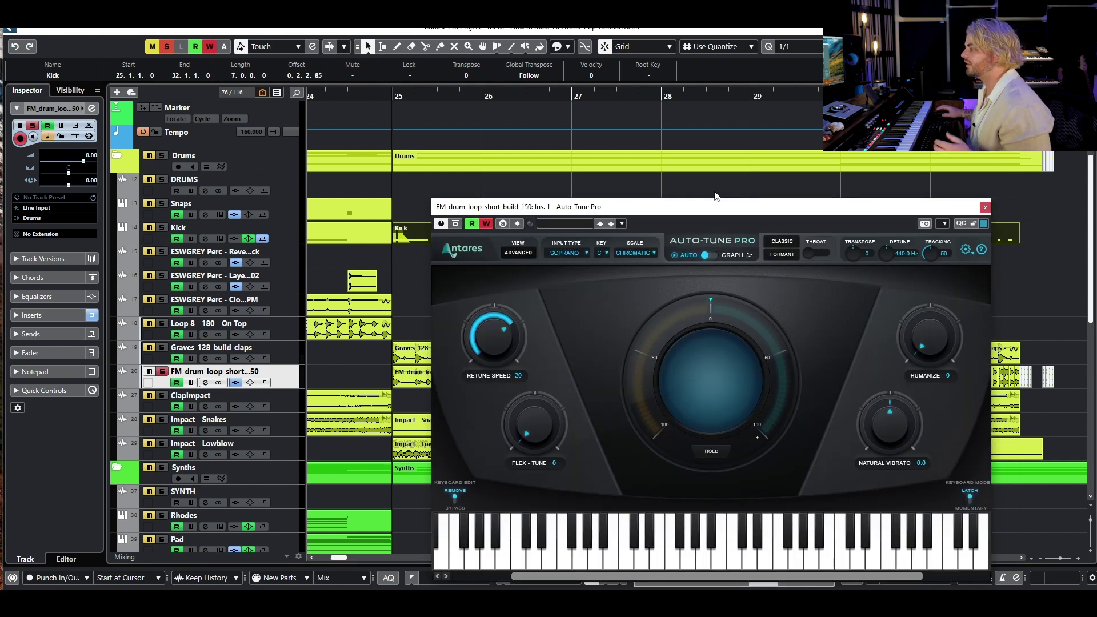
# - Set the input type of the Auto-Tune Pro insert on the FM drum loop to Instrument
pyautogui.click(636, 255)
pyautogui.click(567, 254)
pyautogui.click(566, 252)
pyautogui.click(589, 292)
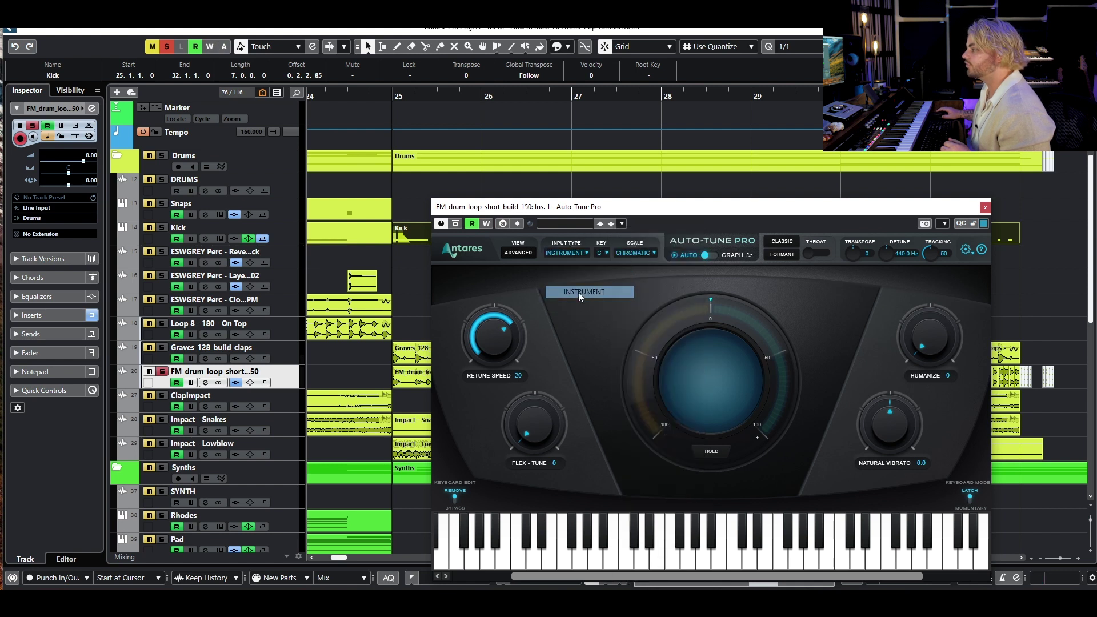
# - Record rising Transpose automation for Auto-Tune Pro while the FM drum loop plays from bar 25, ending with automation writing off and the plugin closed
pyautogui.press('space')
pyautogui.click(852, 255)
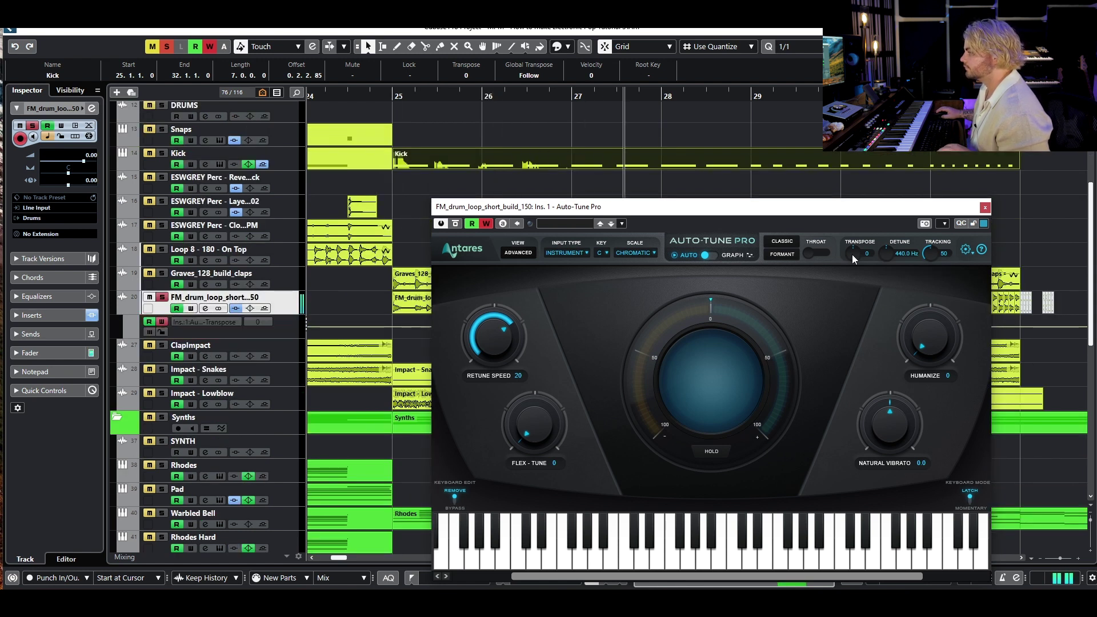
pyautogui.moveTo(852, 255); pyautogui.dragTo(859, 246)
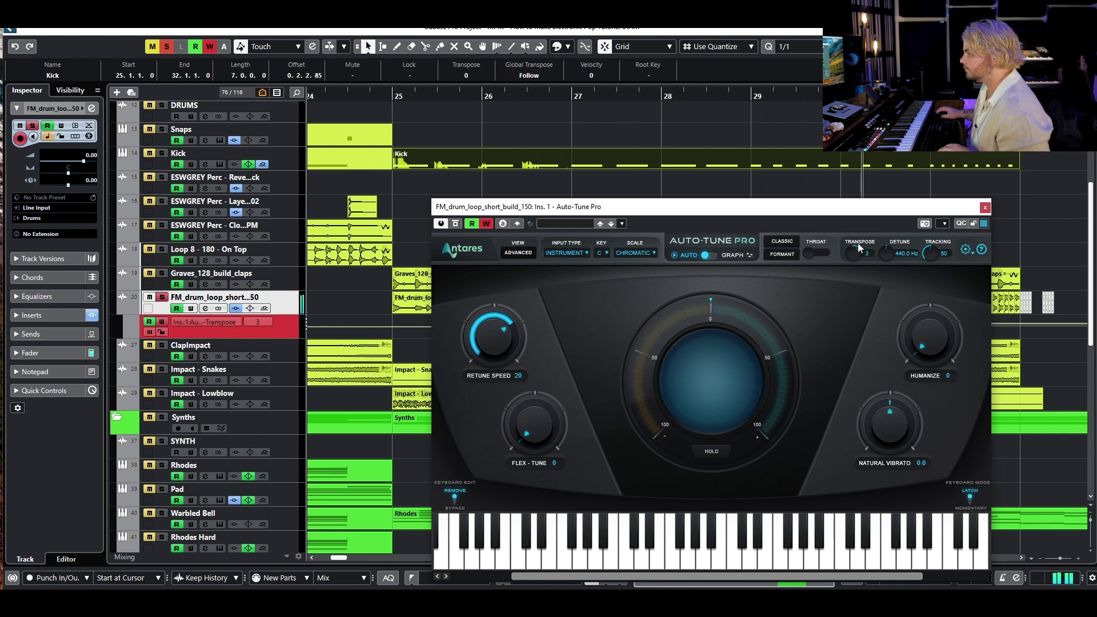
pyautogui.moveTo(863, 230); pyautogui.dragTo(864, 230)
pyautogui.press('space')
pyautogui.click(487, 225)
pyautogui.click(986, 208)
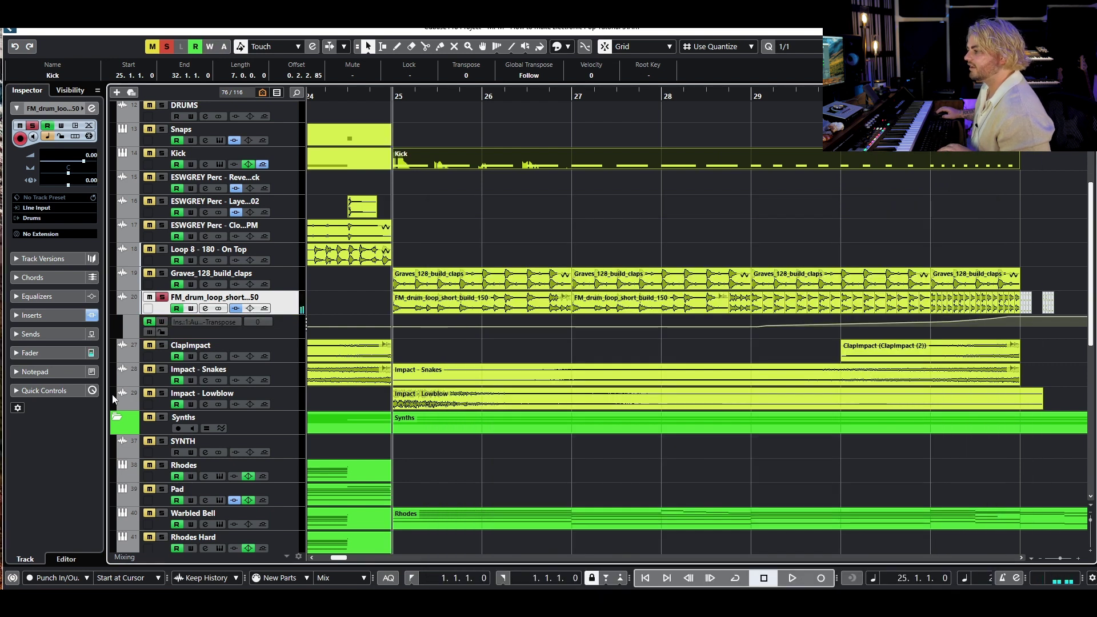
# - Clear all solos and play the full arrangement from bar 23 through the transition into the build-up, reviewing its drum and synth tracks
pyautogui.scroll(-2, 664, 320)
pyautogui.scroll(-1, 630, 321)
pyautogui.hscroll(-3, 630, 321)
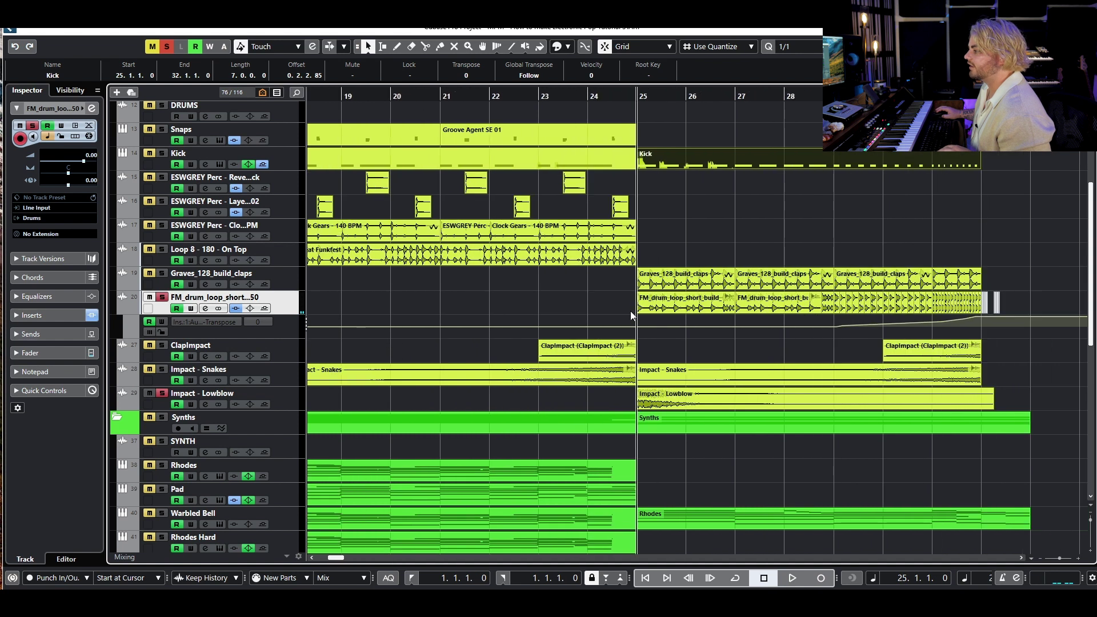
pyautogui.click(171, 47)
pyautogui.click(544, 95)
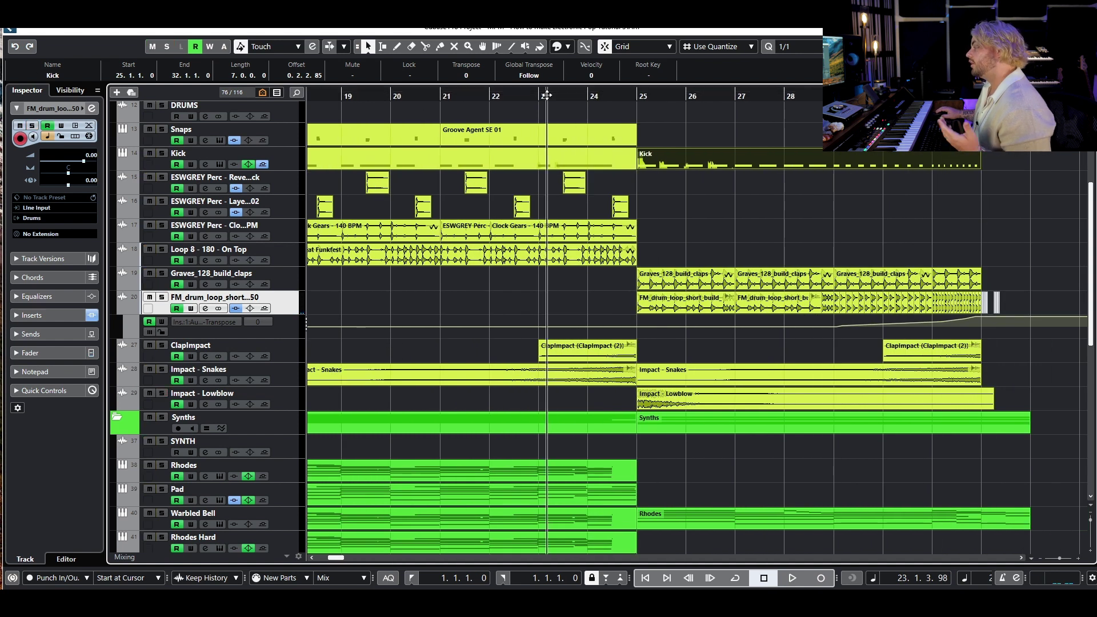
pyautogui.scroll(-1, 558, 190)
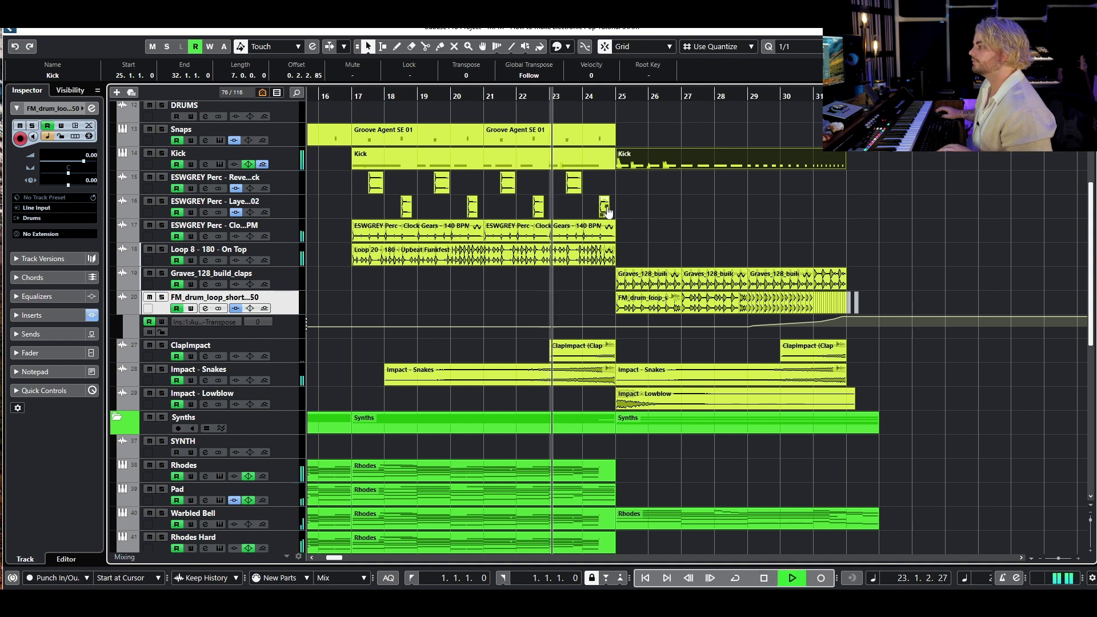
pyautogui.scroll(-1, 638, 198)
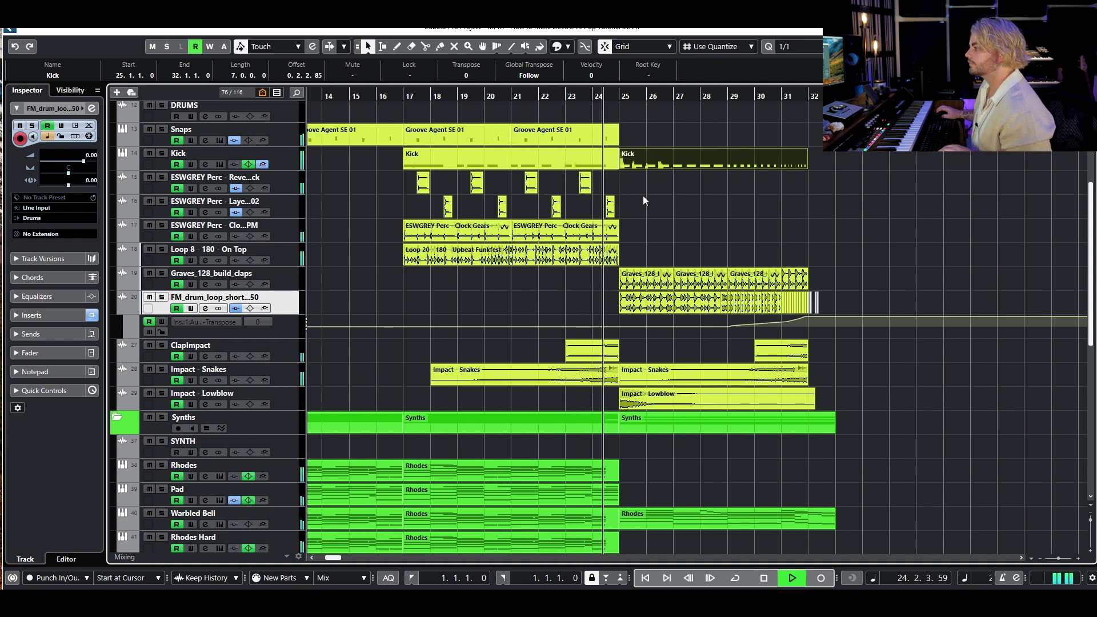
pyautogui.moveTo(646, 167)
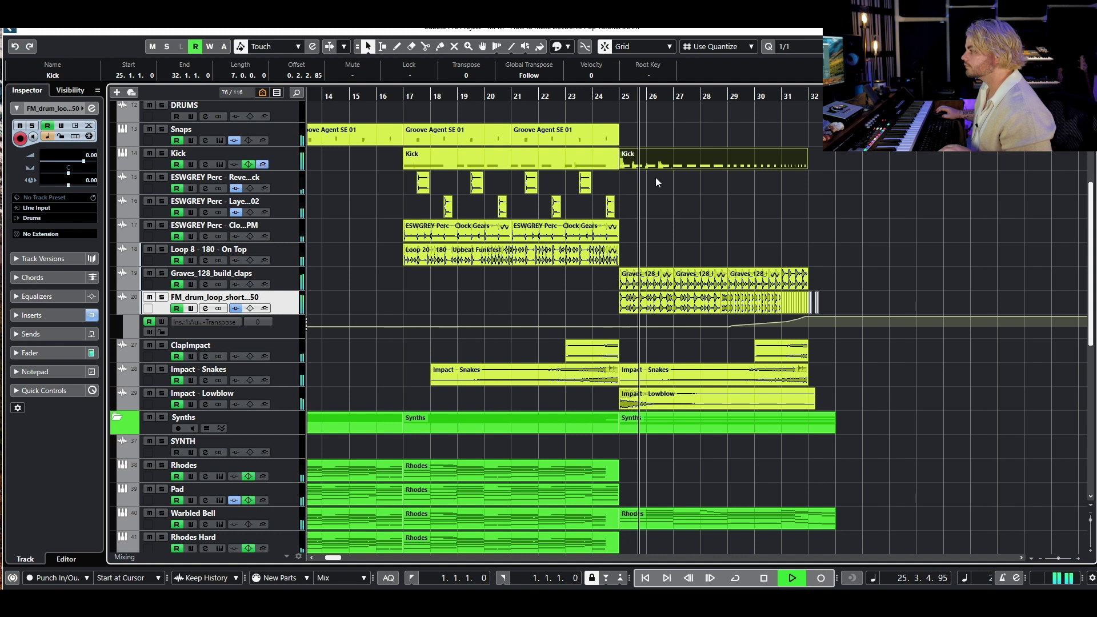
pyautogui.scroll(2, 661, 201)
pyautogui.scroll(-8, 661, 235)
pyautogui.scroll(8, 661, 222)
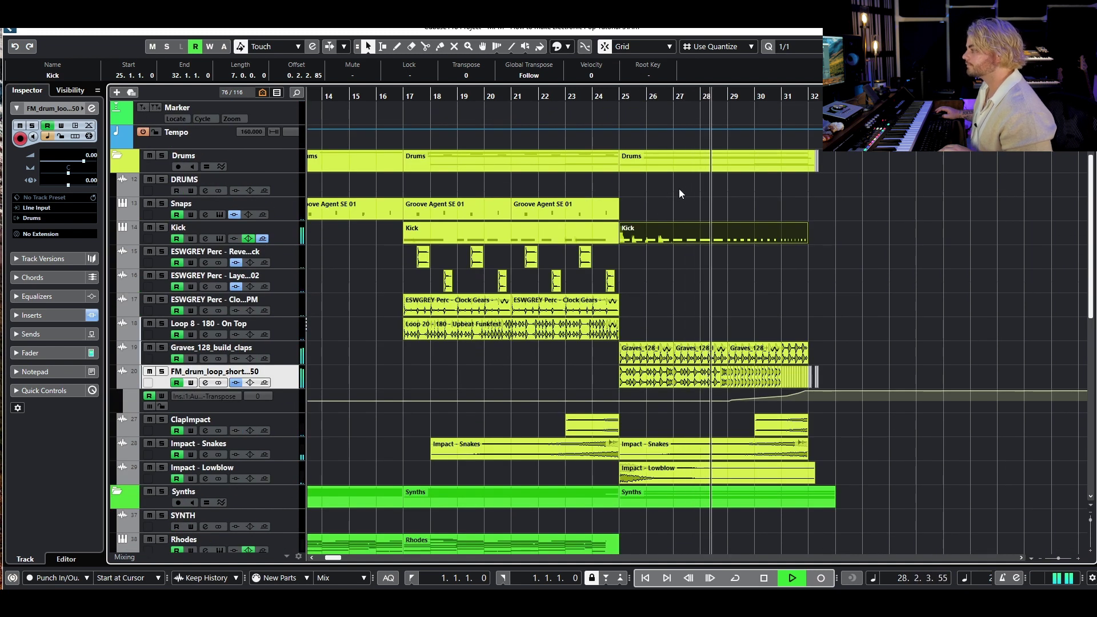
pyautogui.press('space')
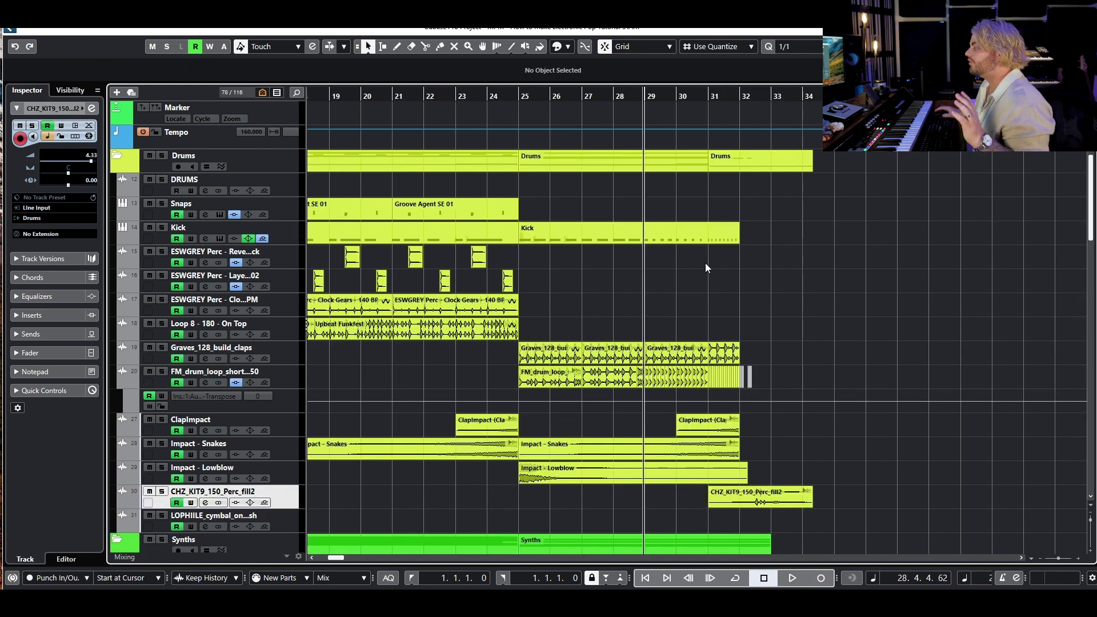
# - Select the CHZ_KIT9_150_Perc_fill2 clip and place the playhead at its start on bar 31
pyautogui.scroll(-3, 798, 458)
pyautogui.moveTo(802, 433); pyautogui.dragTo(801, 434)
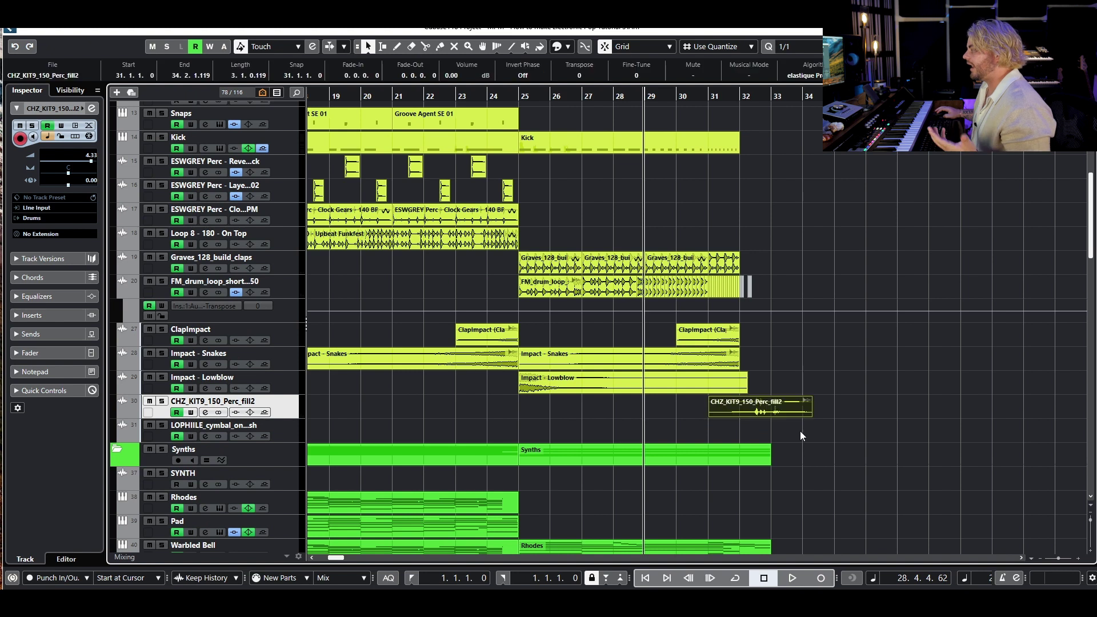
pyautogui.click(710, 99)
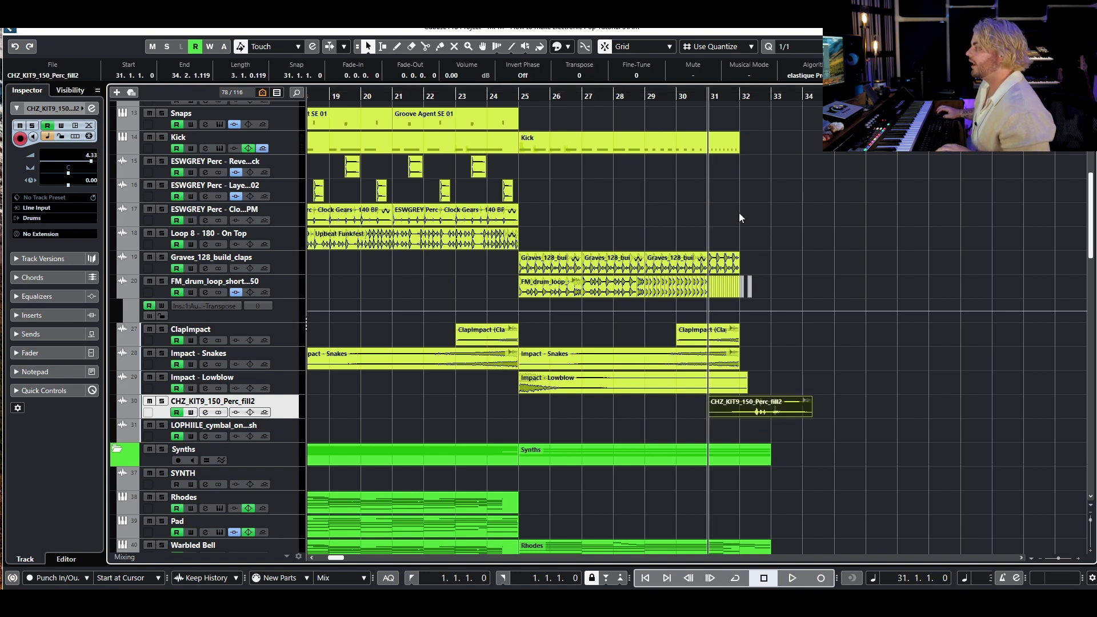
# - Hide all automation lanes in the project
pyautogui.scroll(-15, 727, 167)
pyautogui.scroll(15, 743, 228)
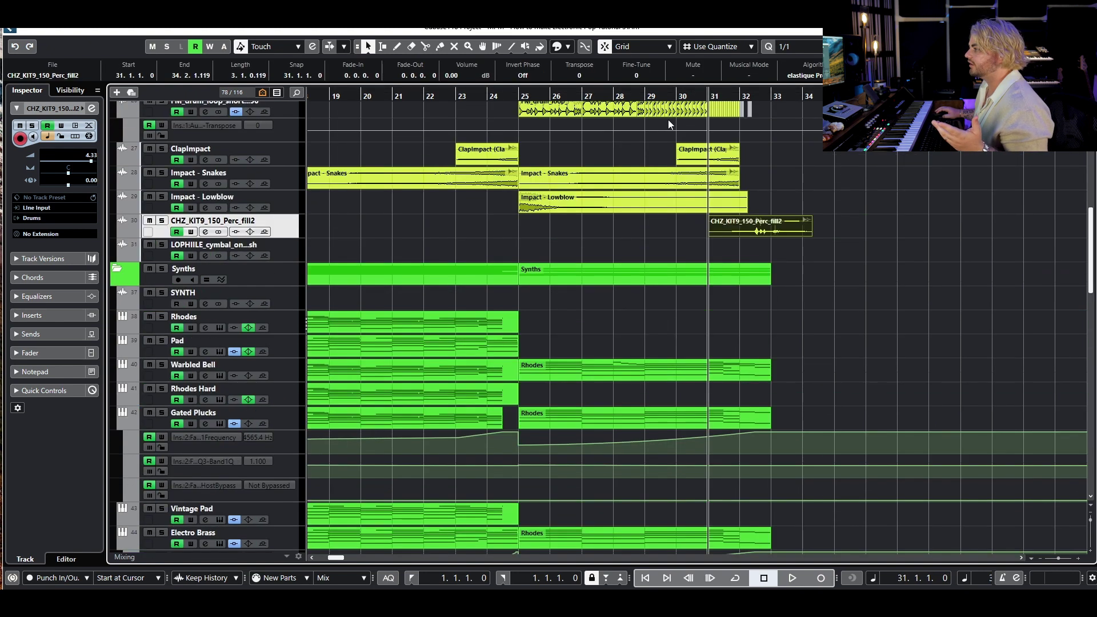
pyautogui.click(224, 46)
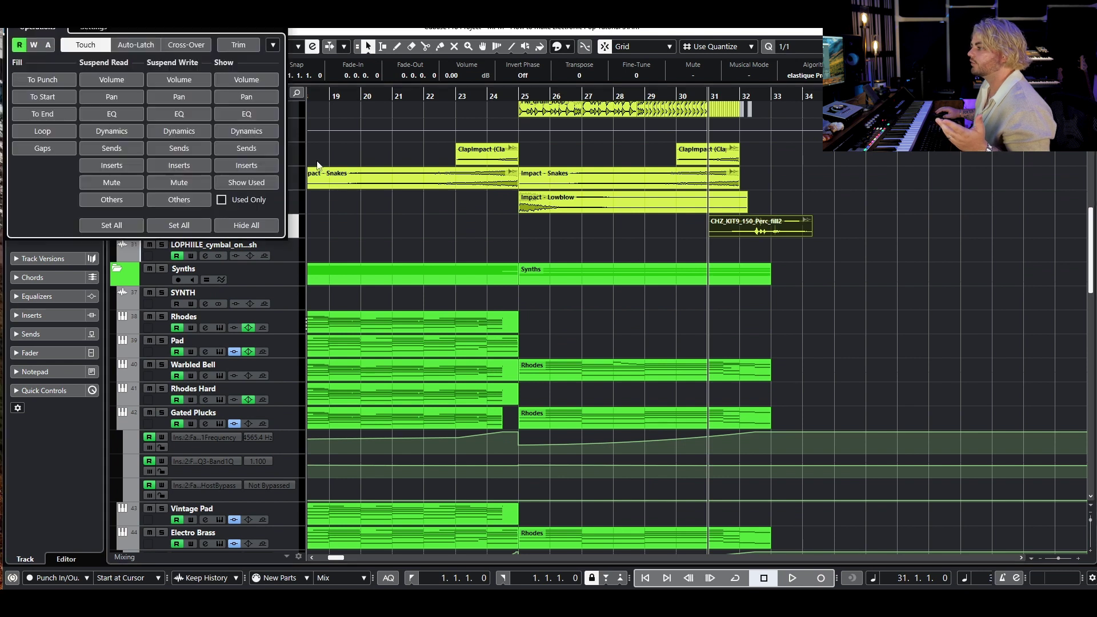
pyautogui.click(247, 225)
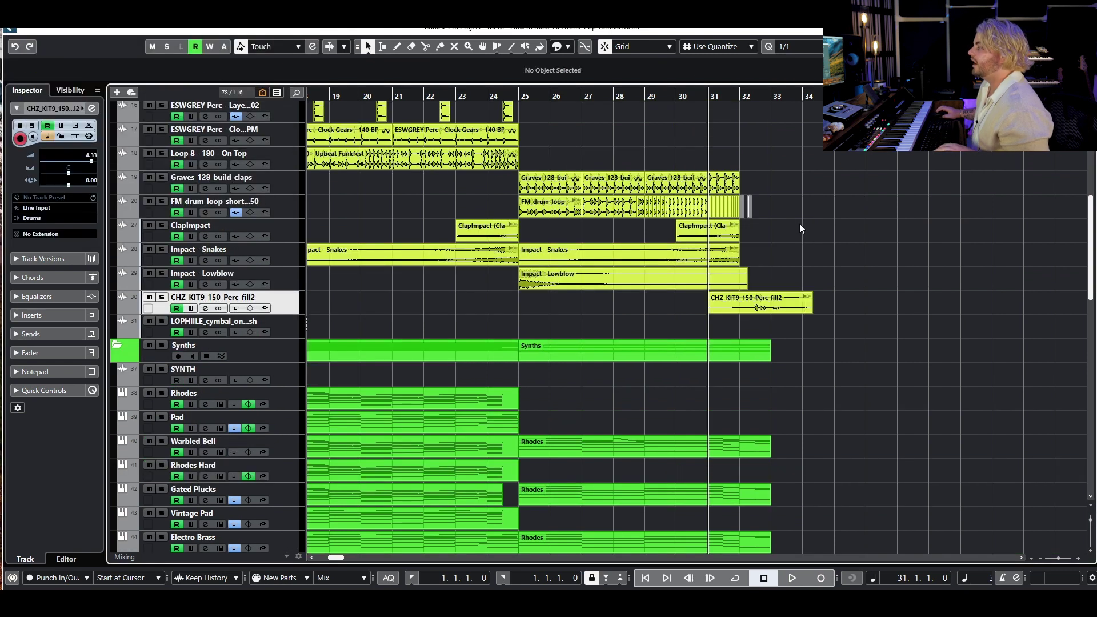
# - Play the full arrangement from bar 28 through the end of the build-up and the percussion fill, stopping after listening
pyautogui.press('h')
pyautogui.press('h')
pyautogui.press('h')
pyautogui.press('g')
pyautogui.press('g')
pyautogui.press('g')
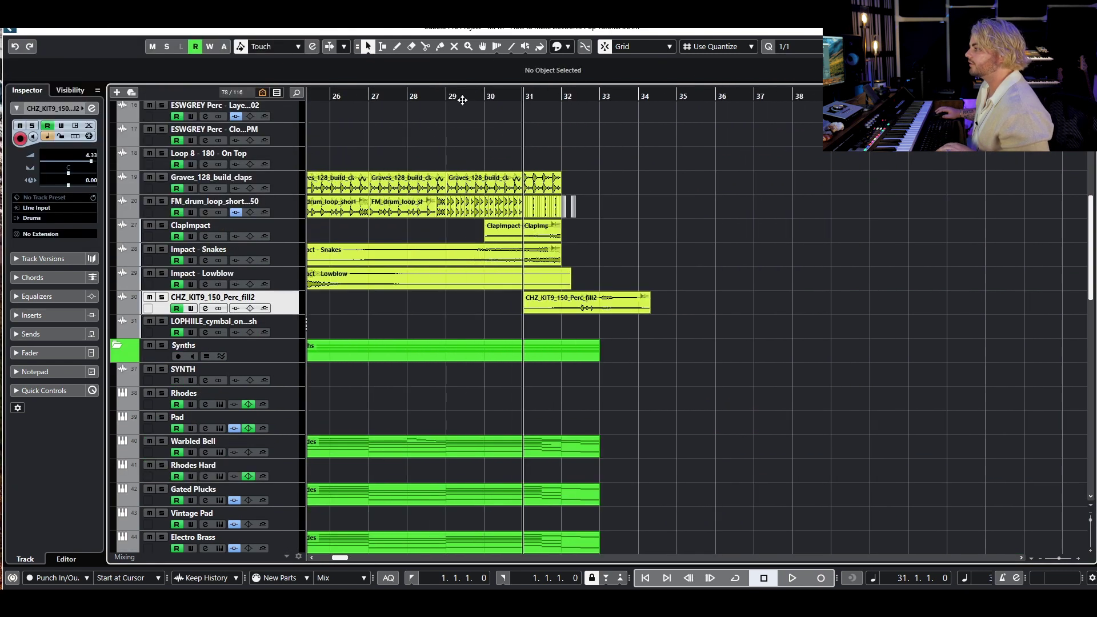
pyautogui.click(394, 94)
pyautogui.press('g')
pyautogui.press('space')
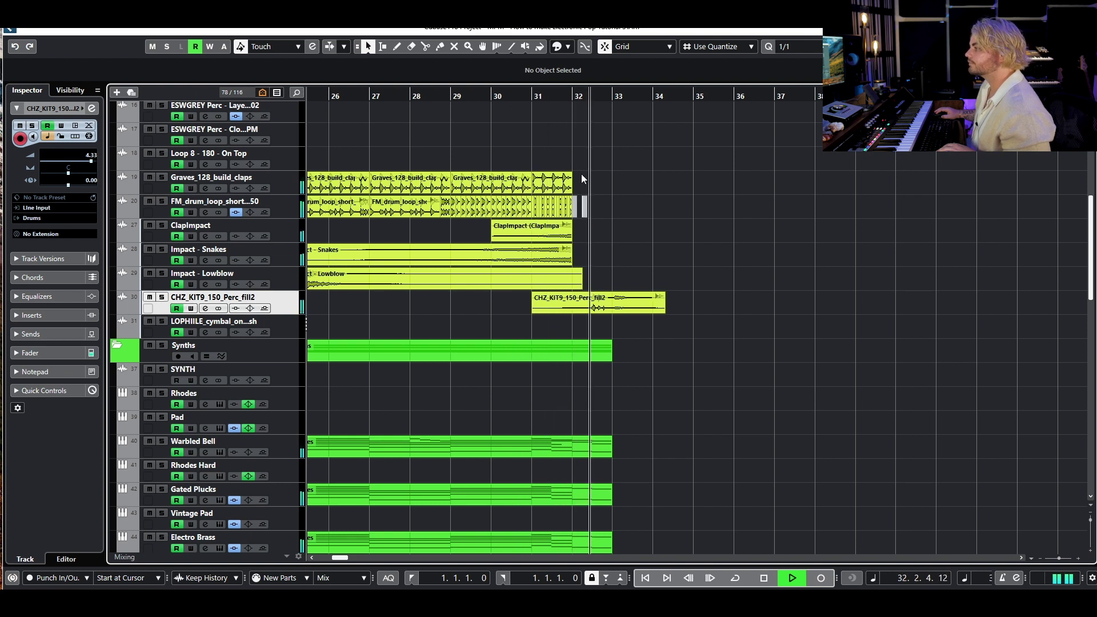
pyautogui.press('space')
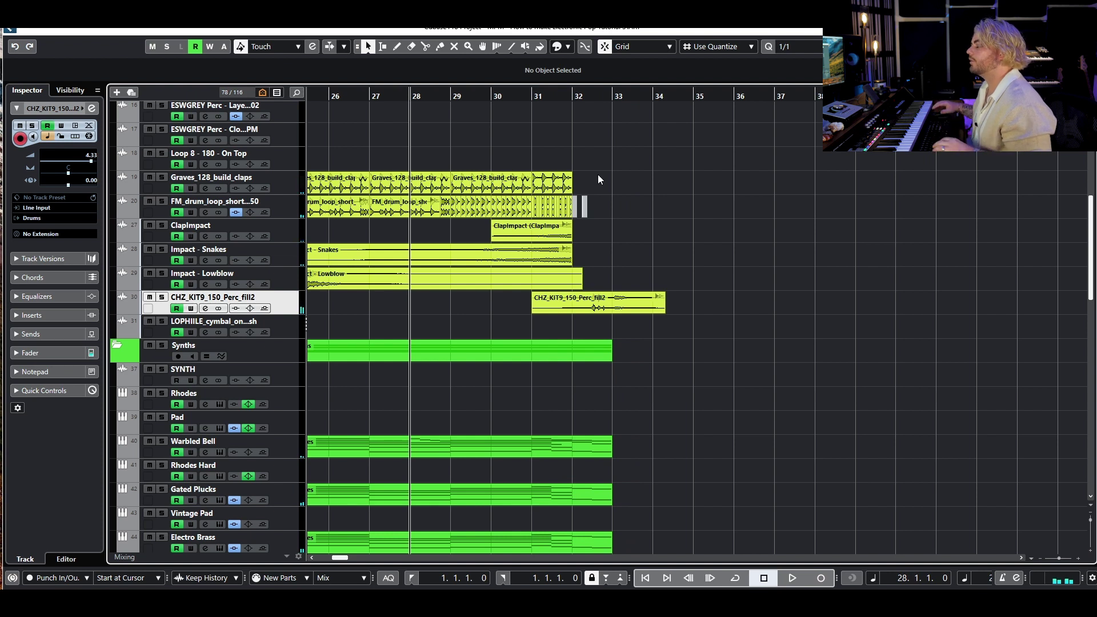
# - Open the snare 2 track's Groove Agent SE instrument and audition the samples on its D1 and D#1 pads
pyautogui.scroll(5, 598, 174)
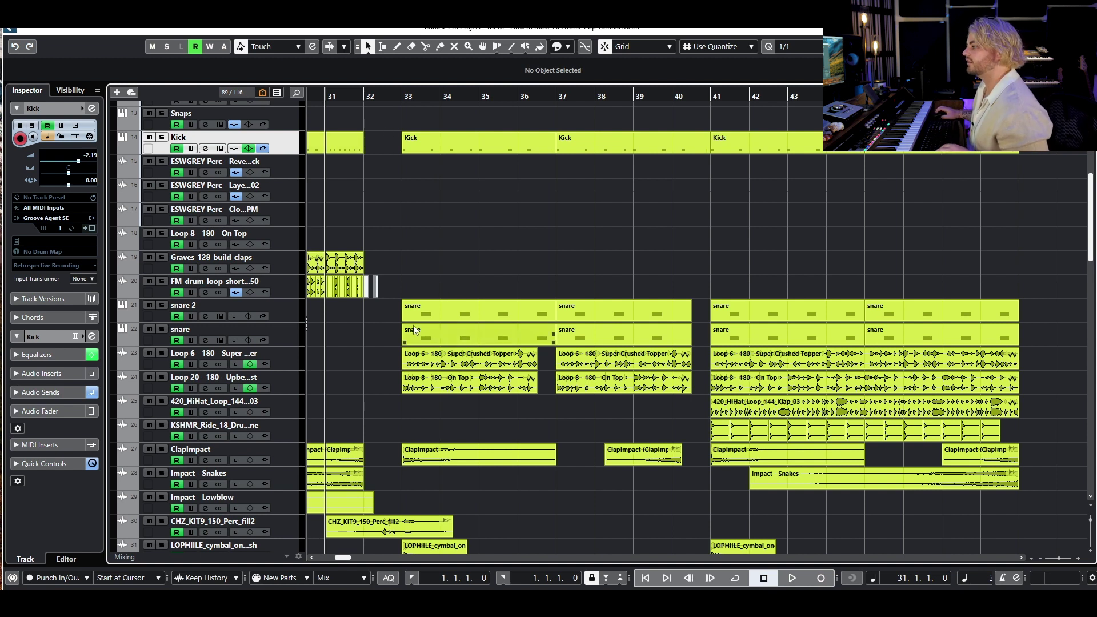
pyautogui.click(219, 316)
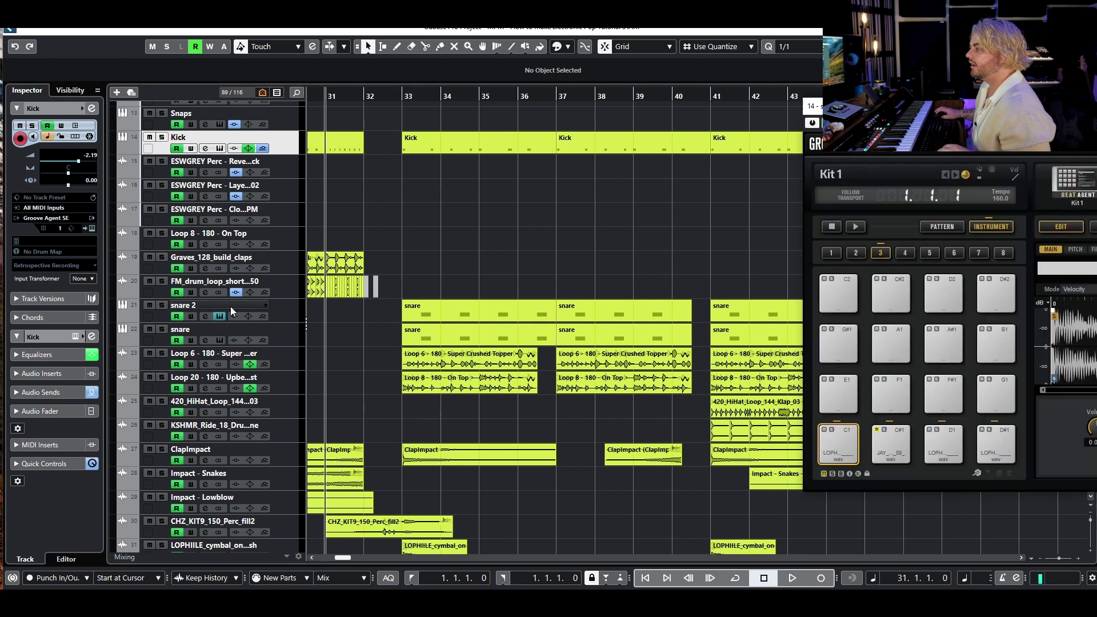
pyautogui.moveTo(929, 114); pyautogui.dragTo(508, 150)
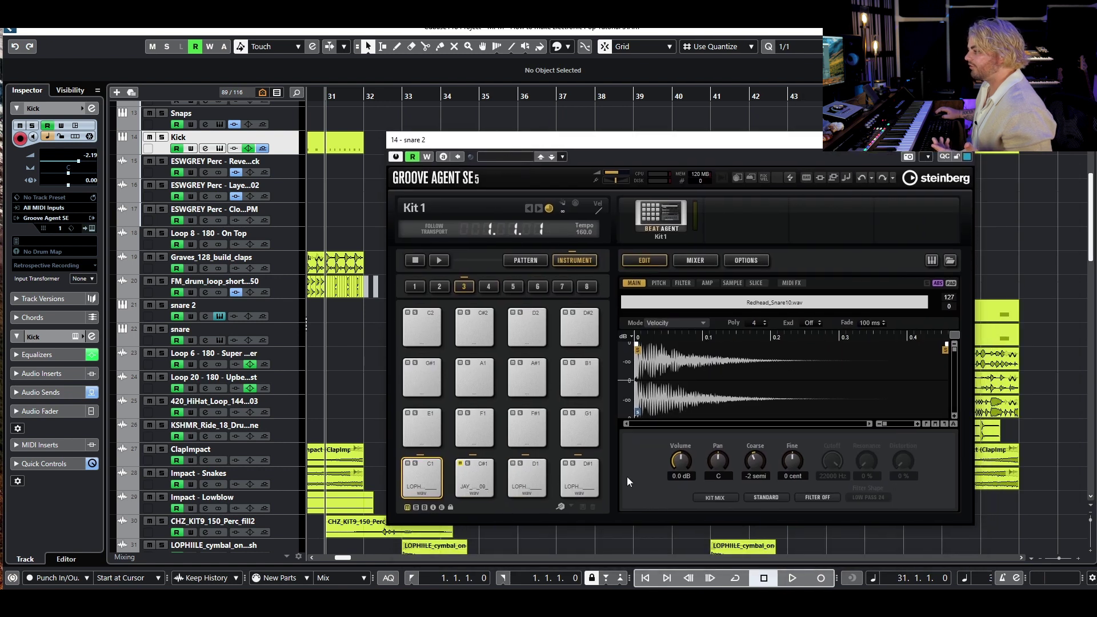
pyautogui.click(523, 486)
pyautogui.click(579, 479)
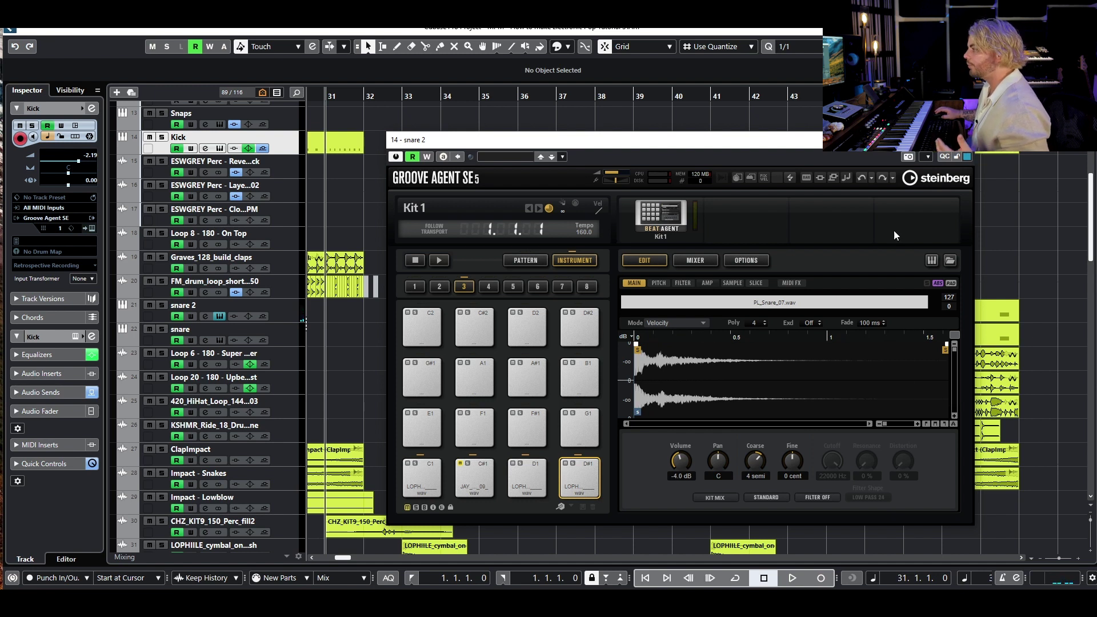
pyautogui.click(564, 480)
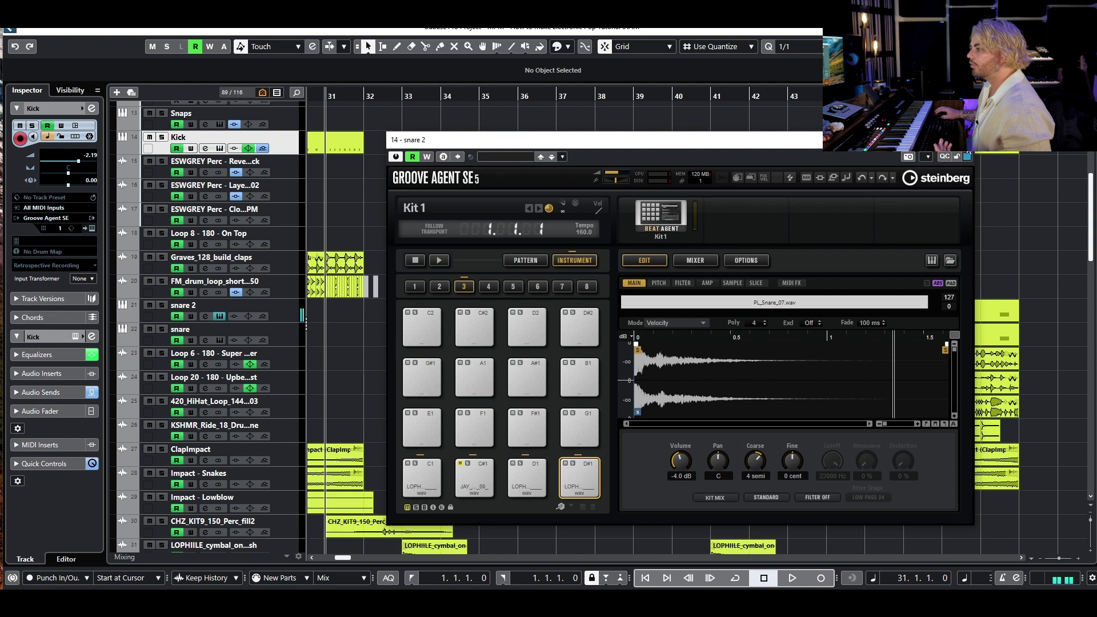
# - Open the snare track's Groove Agent SE, audition its D1 and C#1 pad samples, and close the instrument
pyautogui.press('Escape')
pyautogui.click(220, 341)
pyautogui.click(535, 540)
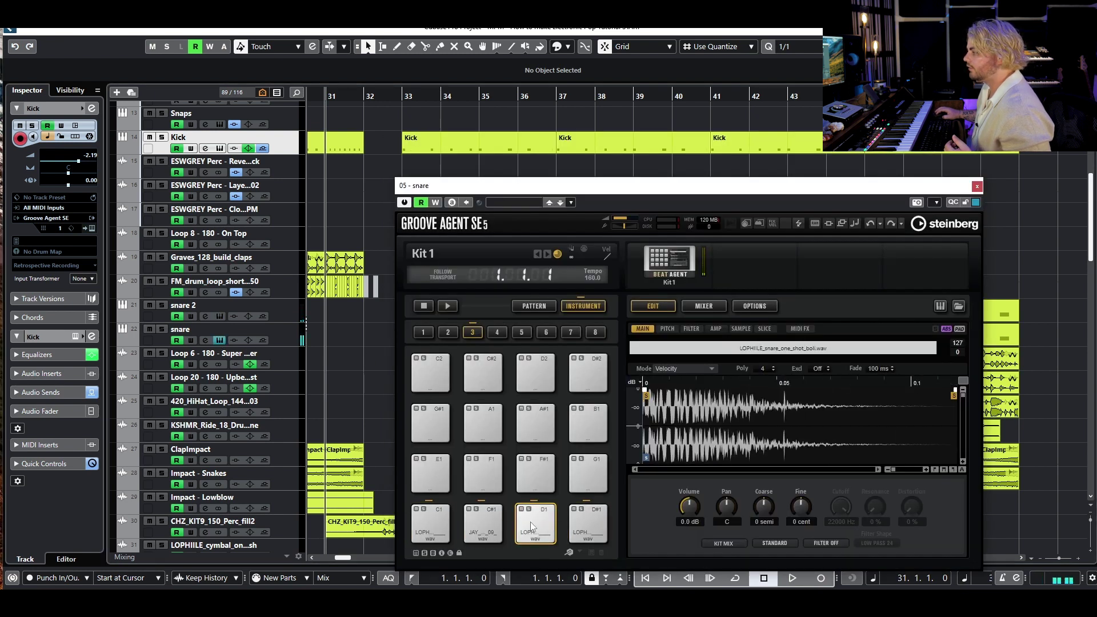
pyautogui.click(483, 526)
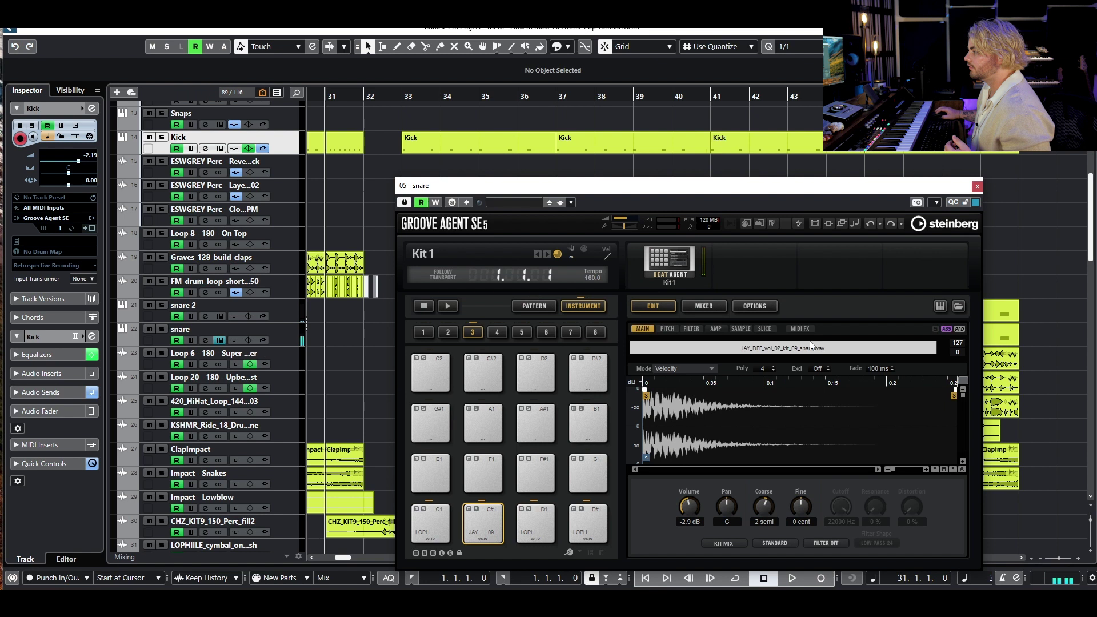
pyautogui.click(978, 187)
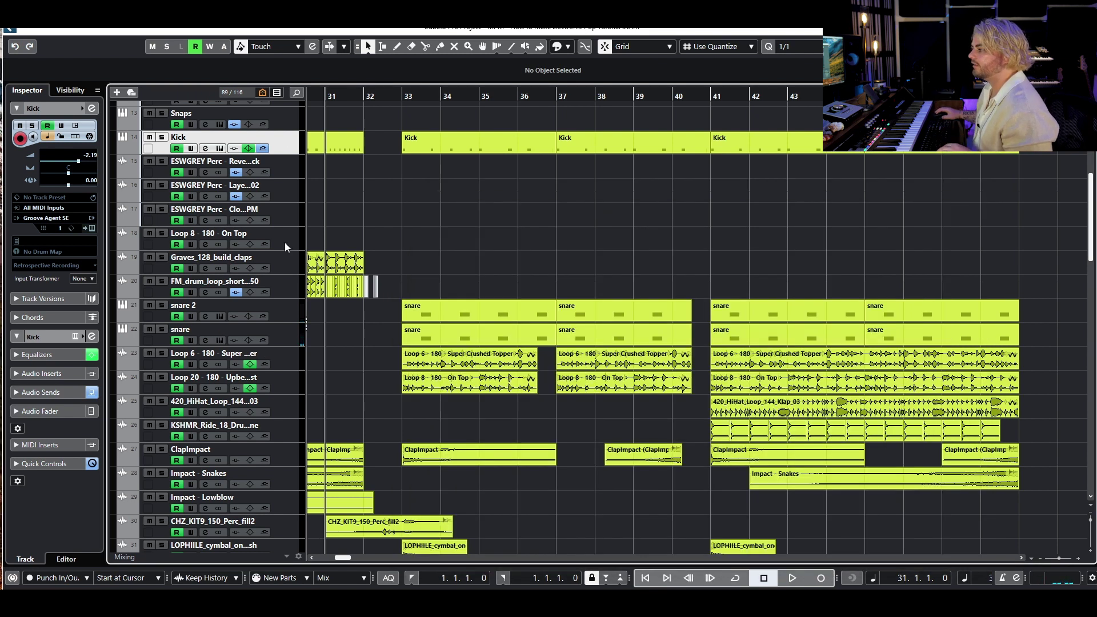
# - Solo the Kick, snare 2 and snare tracks and play them together from bar 33
pyautogui.click(163, 306)
pyautogui.click(163, 334)
pyautogui.click(162, 329)
pyautogui.moveTo(401, 95); pyautogui.dragTo(423, 274)
pyautogui.press('space')
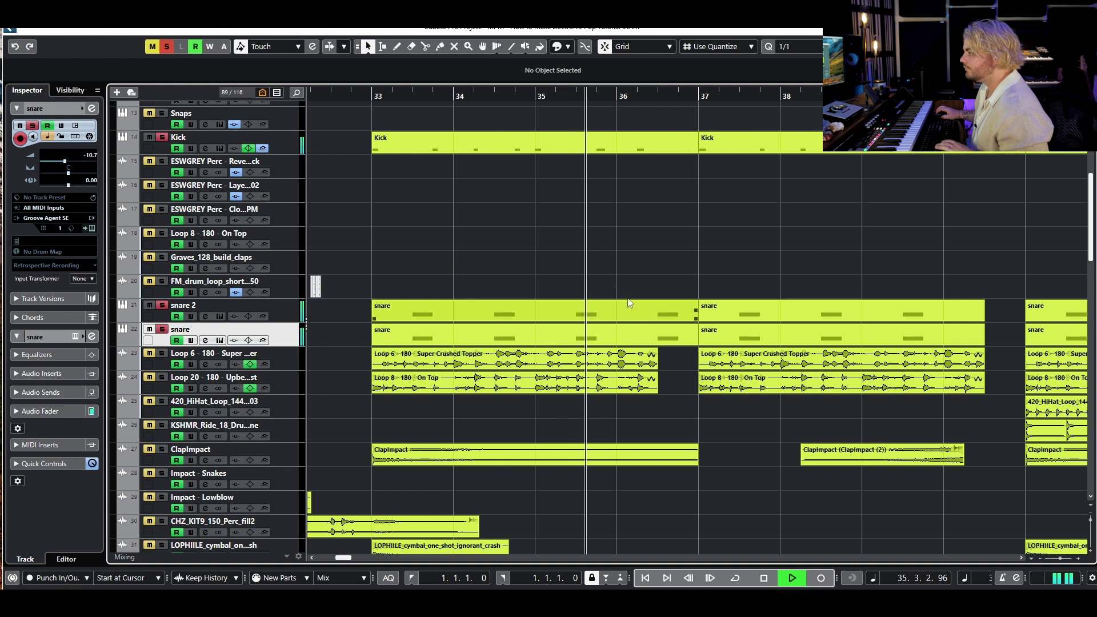
pyautogui.press('space')
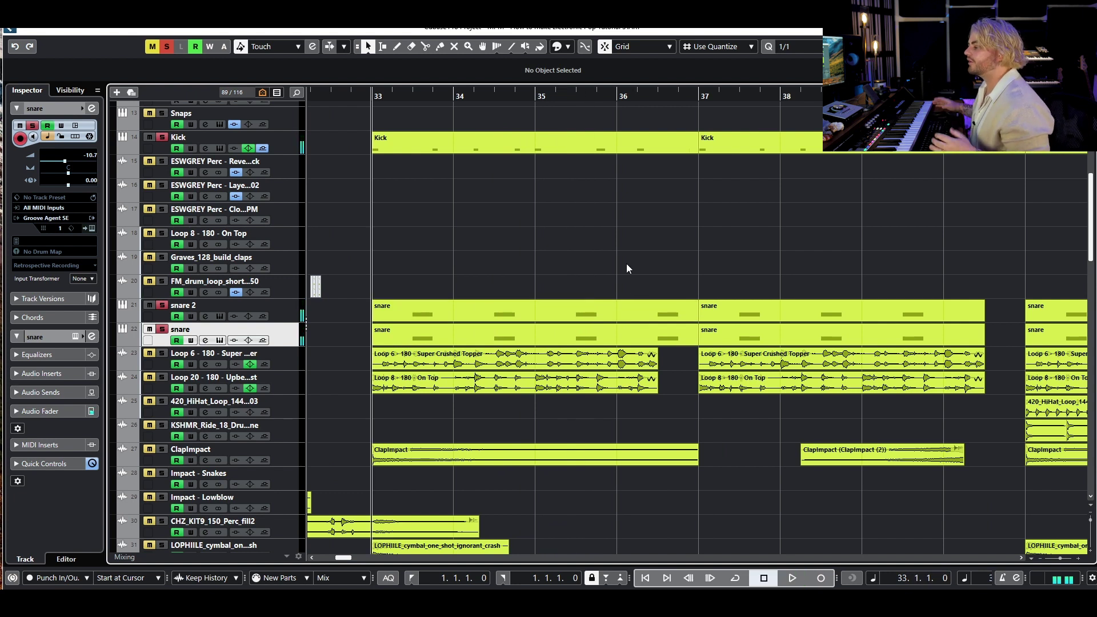
# - Unsolo the two snare tracks, solo the Loop 6 and Loop 20 tracks instead, and play the loops from bar 33
pyautogui.scroll(-4, 626, 260)
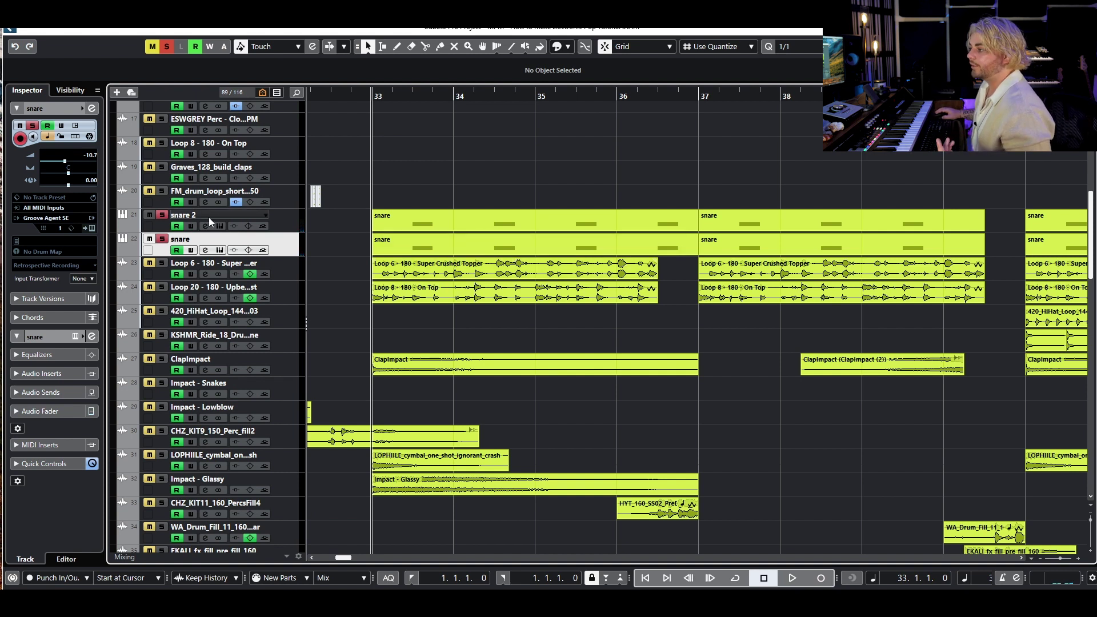
pyautogui.click(161, 216)
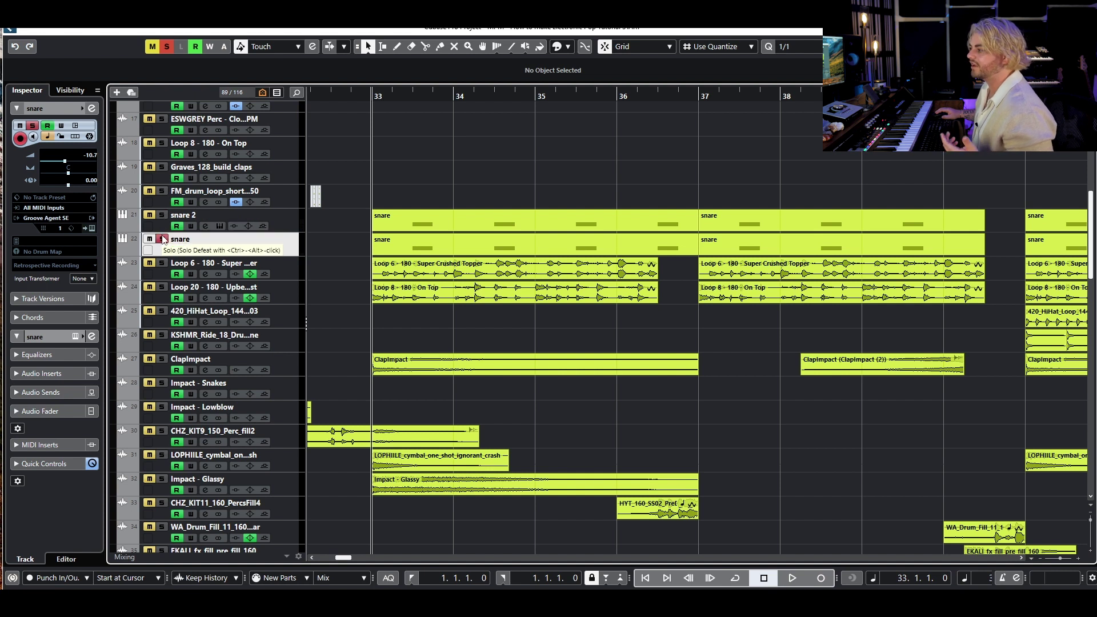
pyautogui.click(161, 239)
pyautogui.click(162, 263)
pyautogui.click(161, 287)
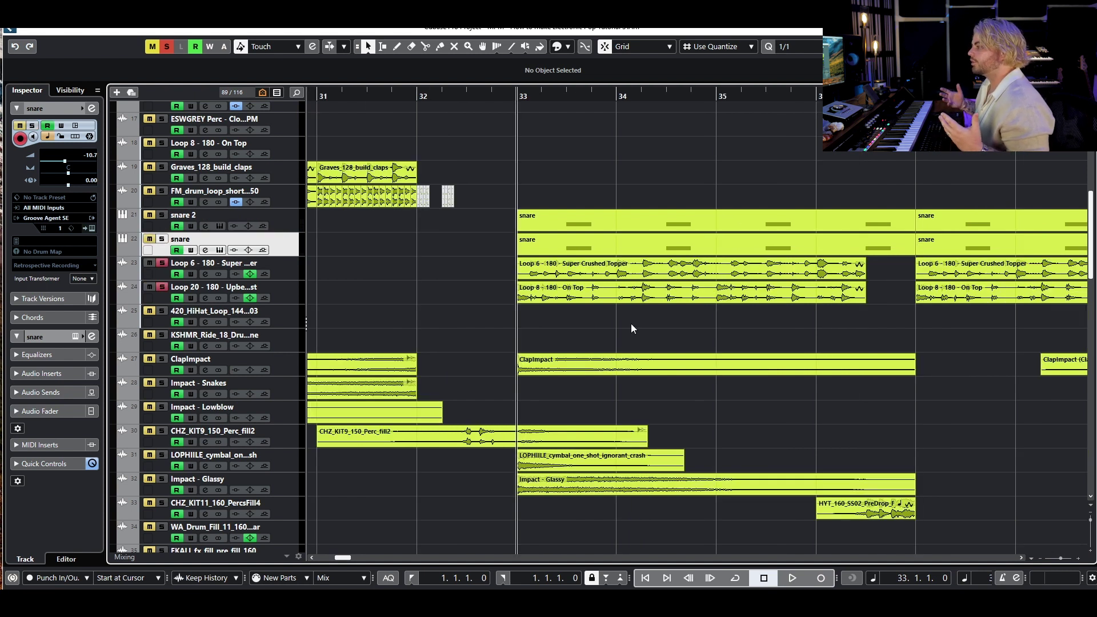
pyautogui.click(263, 275)
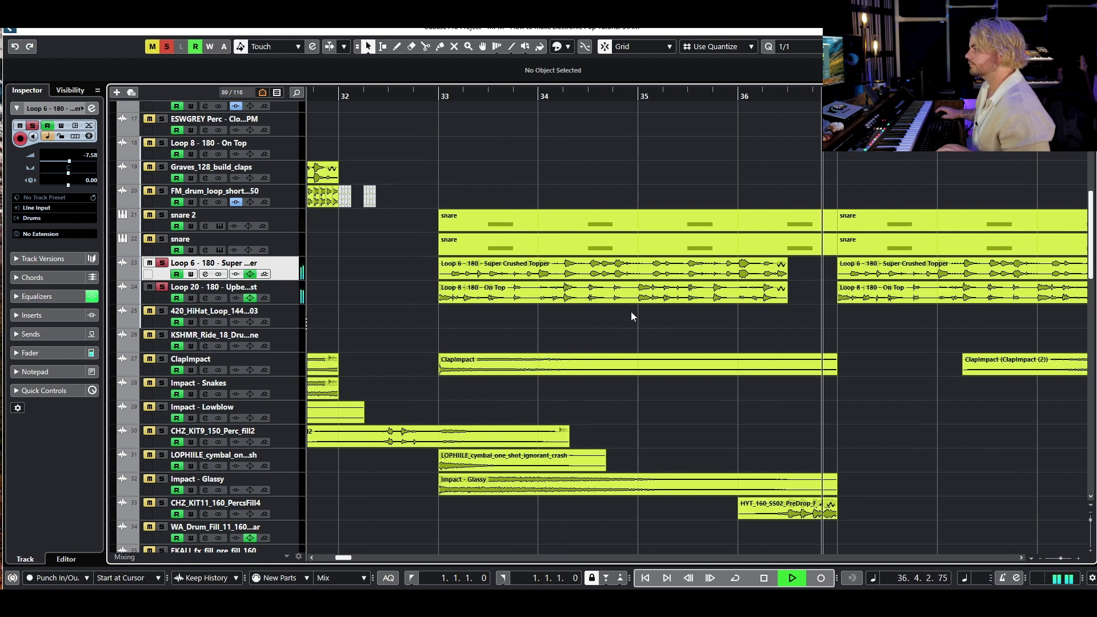
pyautogui.press('g')
pyautogui.press('g')
pyautogui.press('g')
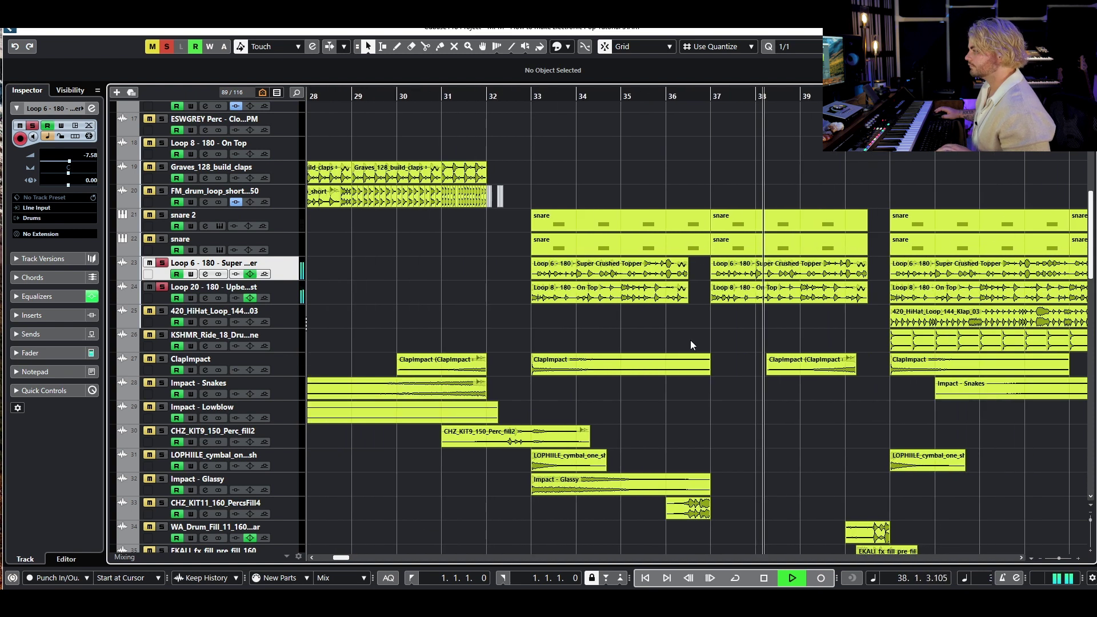
pyautogui.press('space')
# - Solo the whole Drums folder and play all drum layers from bar 33, stopping after listening
pyautogui.scroll(-4, 457, 337)
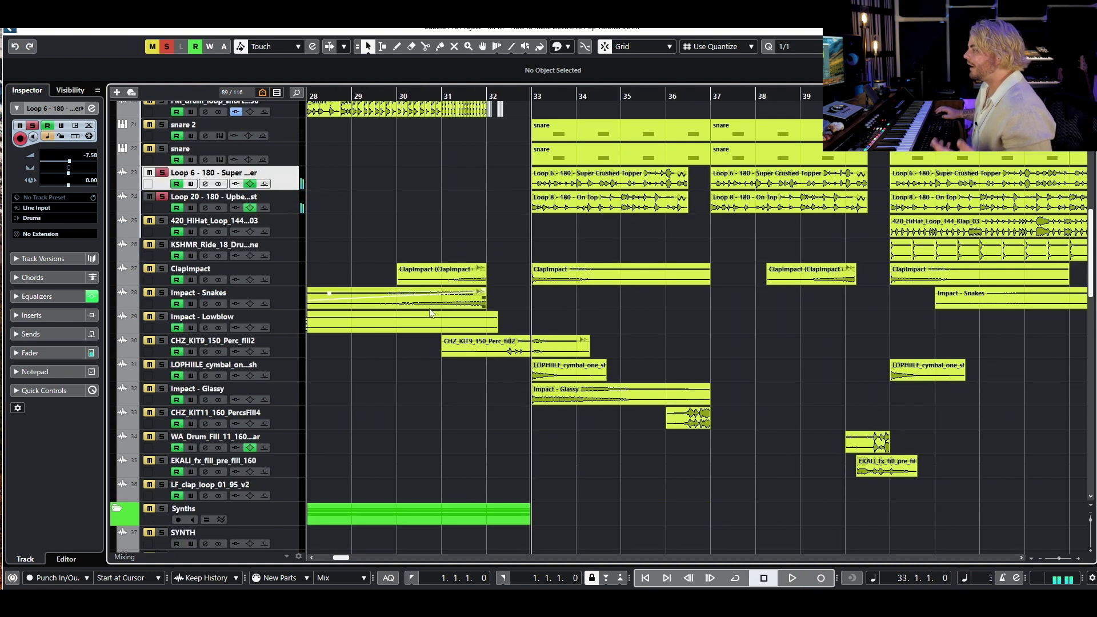
pyautogui.scroll(10, 432, 313)
pyautogui.click(161, 156)
pyautogui.press('g')
pyautogui.press('g')
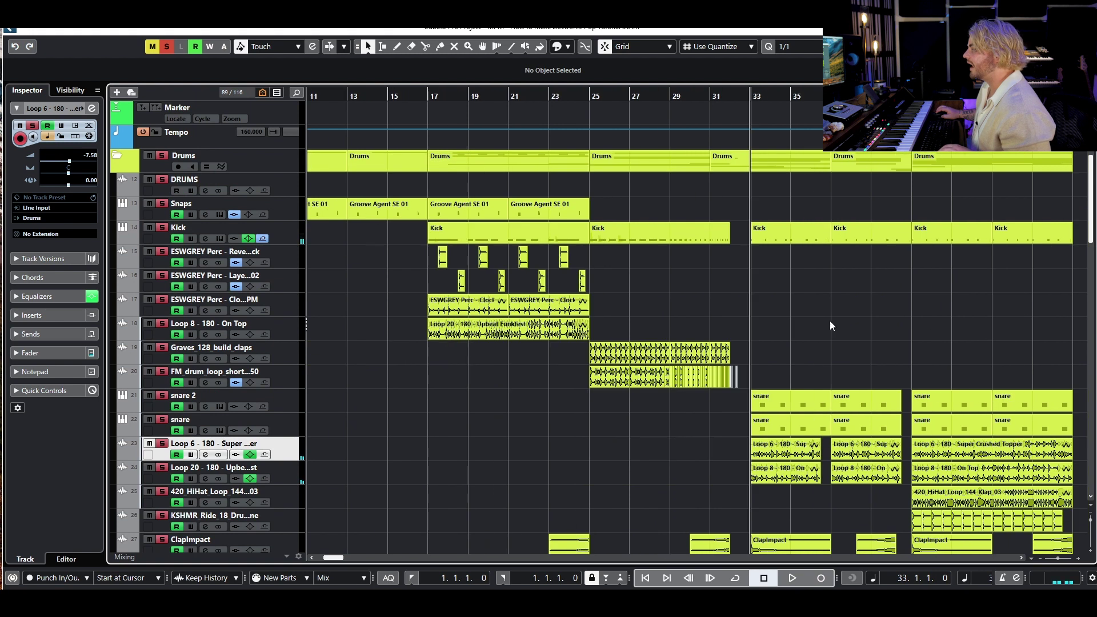
pyautogui.scroll(-2, 827, 313)
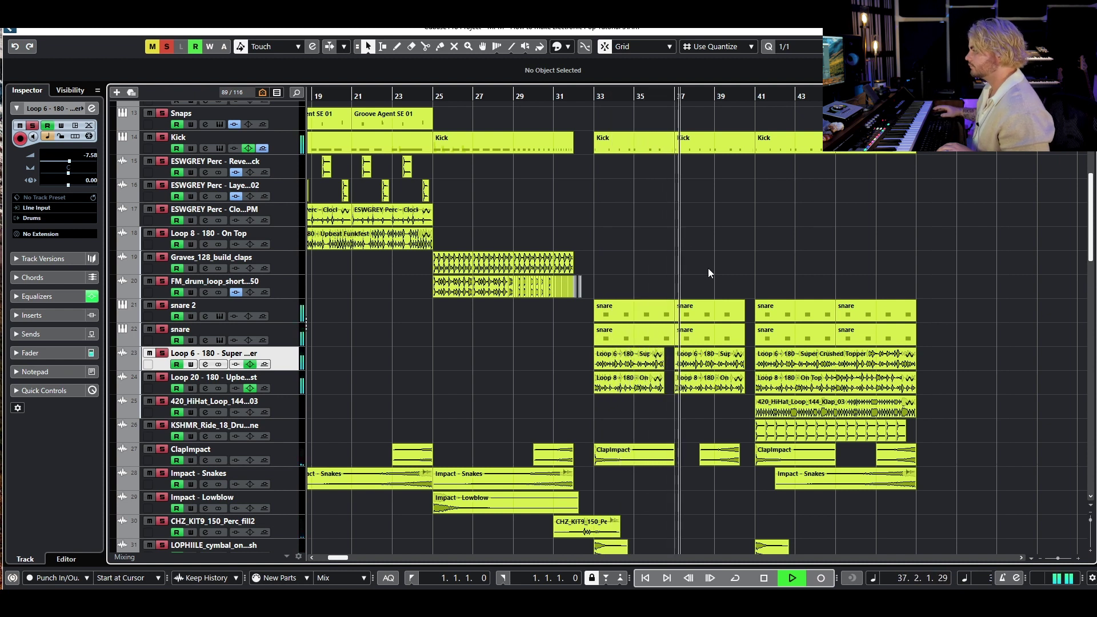
pyautogui.scroll(-8, 695, 322)
pyautogui.press('space')
# - Inspect the HYT_160_SS02_PreDrop_Fill clip at bar 36 on the CHZ_KIT11_160_PercsFill4 track, then deselect it
pyautogui.keyDown('ctrl'); pyautogui.scroll(6, 661, 257); pyautogui.keyUp('ctrl')
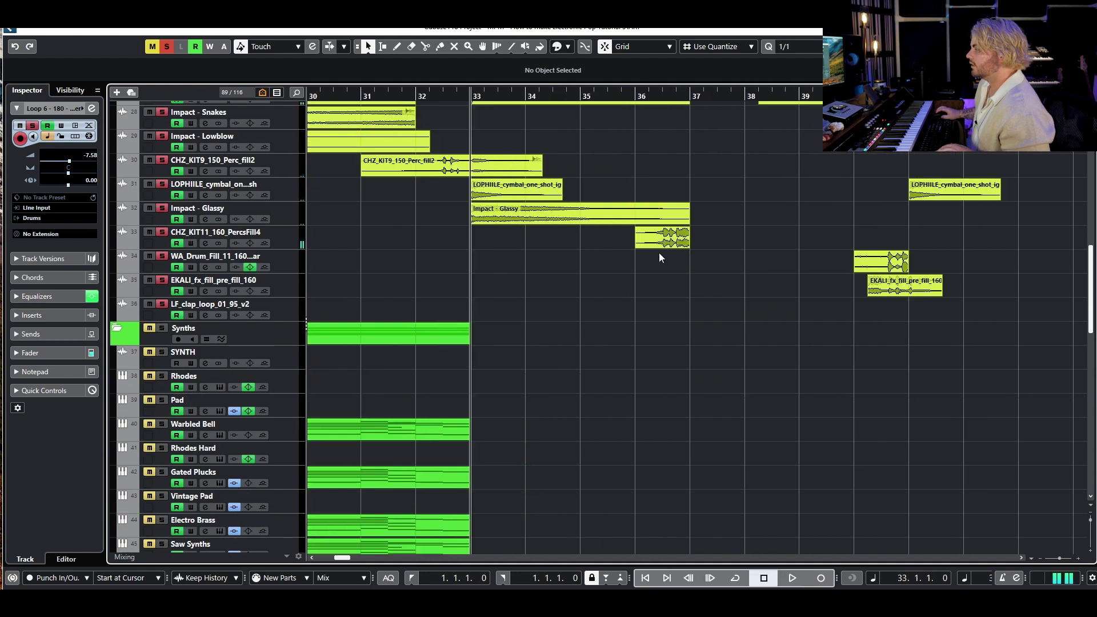
pyautogui.click(666, 247)
pyautogui.keyDown('ctrl'); pyautogui.scroll(-4, 654, 245); pyautogui.keyUp('ctrl')
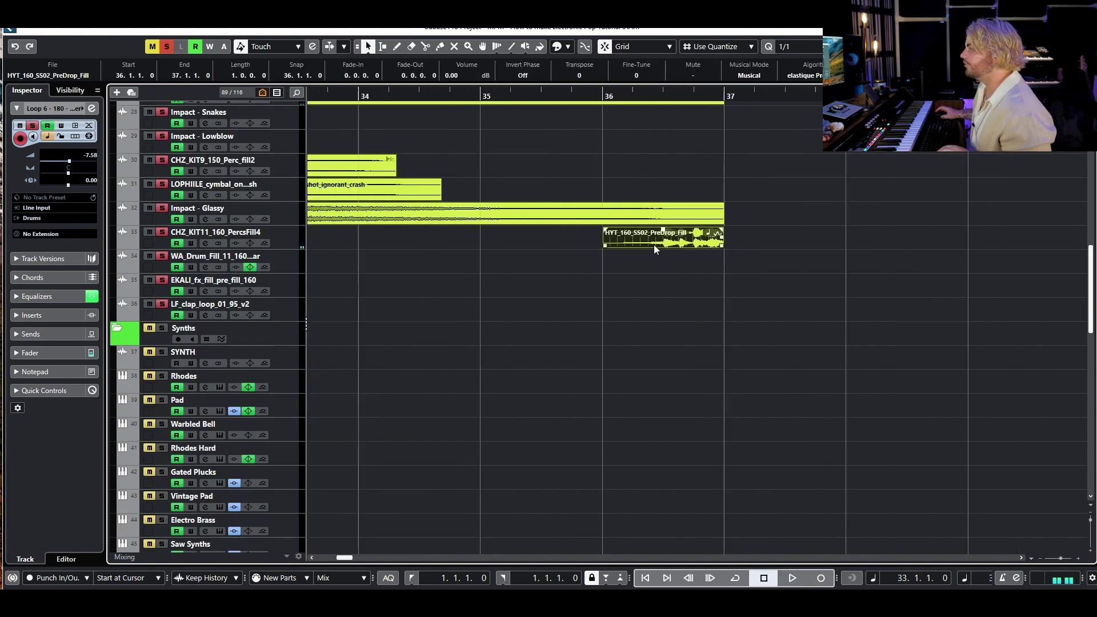
pyautogui.click(776, 294)
pyautogui.keyDown('ctrl'); pyautogui.scroll(-4, 876, 264); pyautogui.keyUp('ctrl')
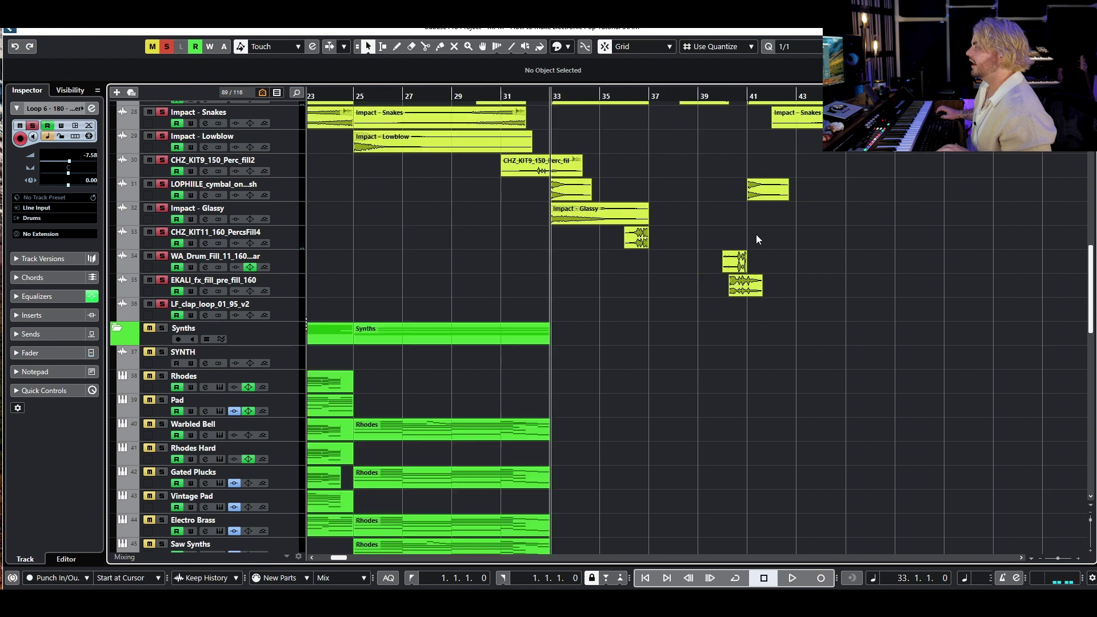
# - Examine the added KSHMR ride hits and the 420_HiHat_Loop_144_Klap_03 clip in the second half of the section from bar 41
pyautogui.scroll(6, 756, 235)
pyautogui.scroll(-4, 738, 189)
pyautogui.scroll(3, 743, 326)
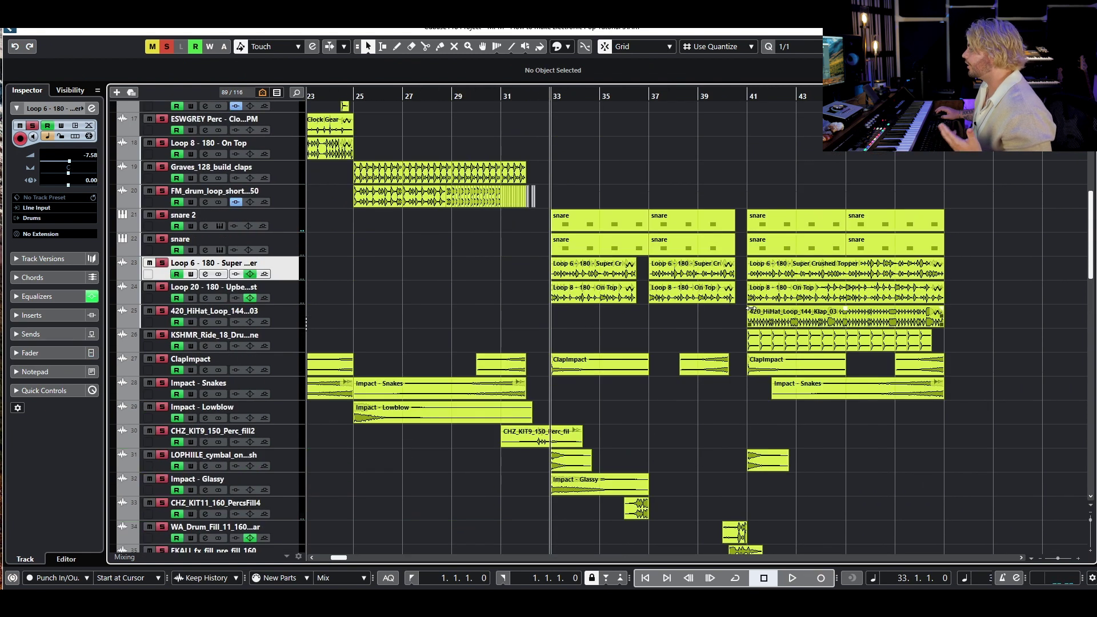
pyautogui.keyDown('ctrl'); pyautogui.scroll(3, 789, 338); pyautogui.keyUp('ctrl')
pyautogui.keyDown('ctrl'); pyautogui.scroll(2, 602, 357); pyautogui.keyUp('ctrl')
pyautogui.moveTo(716, 351); pyautogui.dragTo(710, 350)
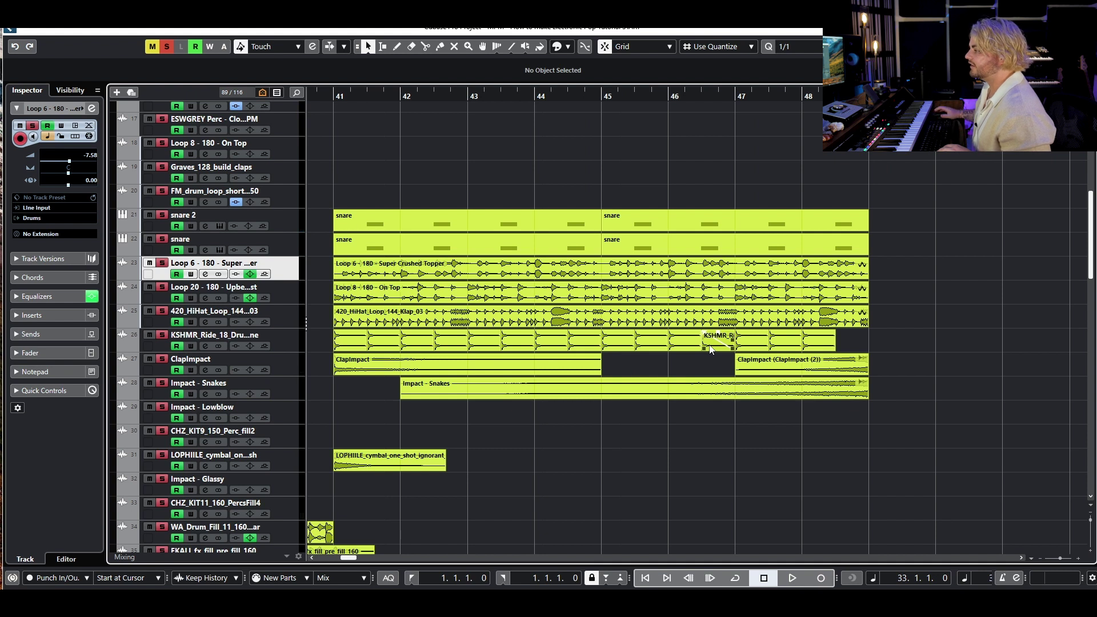
pyautogui.keyDown('ctrl'); pyautogui.scroll(-2, 686, 358); pyautogui.keyUp('ctrl')
pyautogui.moveTo(707, 342); pyautogui.dragTo(693, 342)
pyautogui.keyDown('ctrl'); pyautogui.scroll(2, 718, 342); pyautogui.keyUp('ctrl')
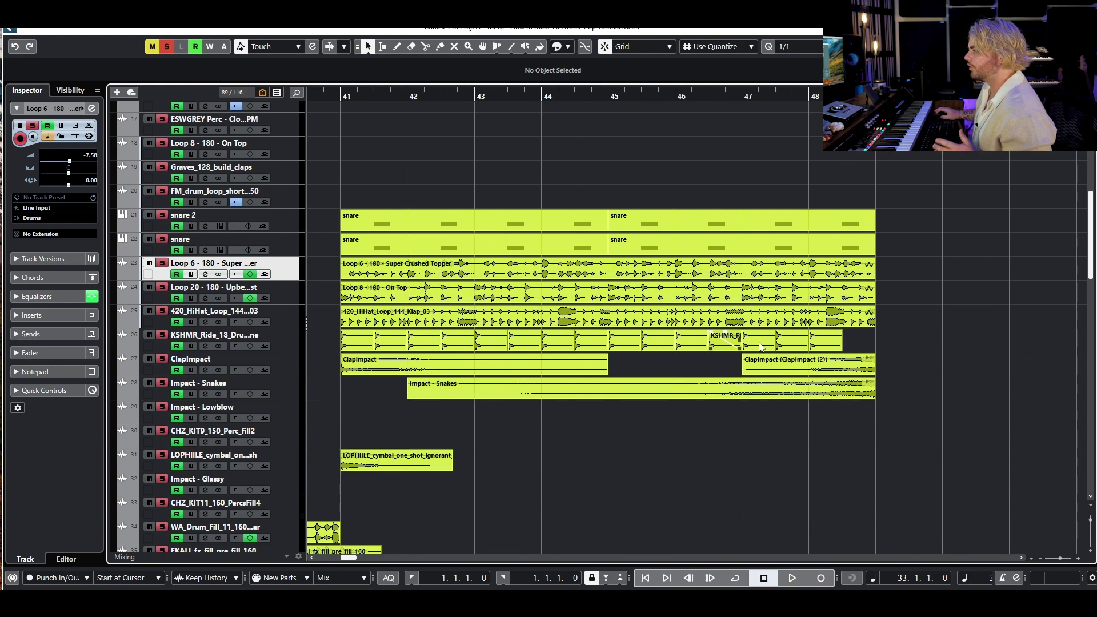
pyautogui.moveTo(890, 314); pyautogui.dragTo(325, 319)
pyautogui.click(351, 326)
pyautogui.press('g')
pyautogui.press('g')
pyautogui.press('g')
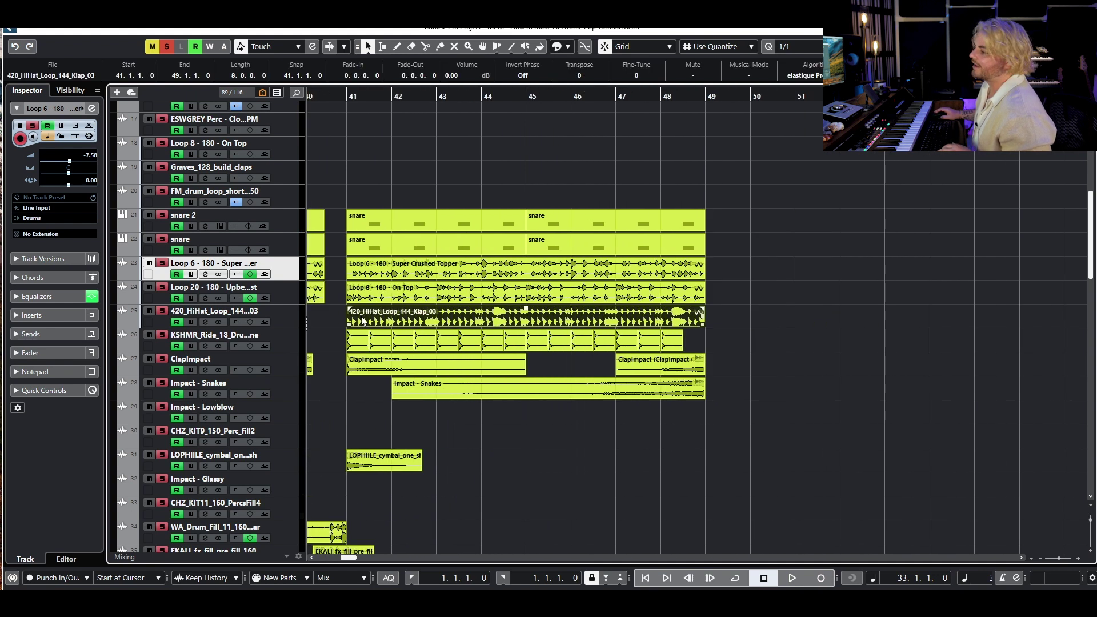
# - Play the soloed drums from bar 40 into the section with the hi-hat loop and ride, stop, and clear all solos
pyautogui.scroll(5, 527, 223)
pyautogui.click(476, 101)
pyautogui.scroll(-3, 572, 211)
pyautogui.press('space')
pyautogui.click(585, 195)
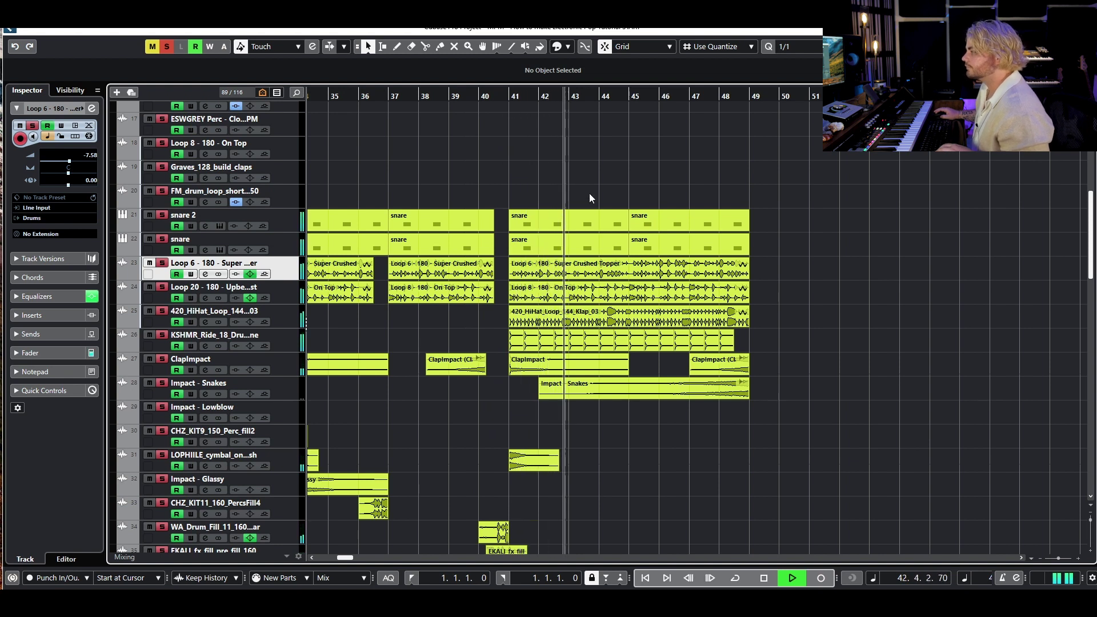
pyautogui.hscroll(-5, 589, 193)
pyautogui.press('space')
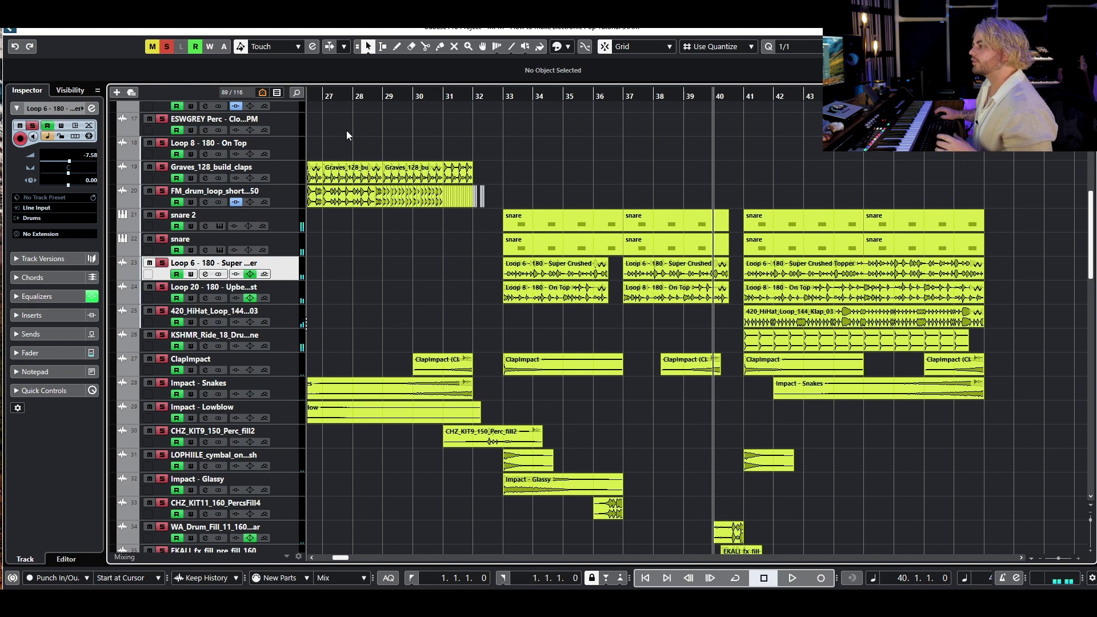
pyautogui.click(166, 48)
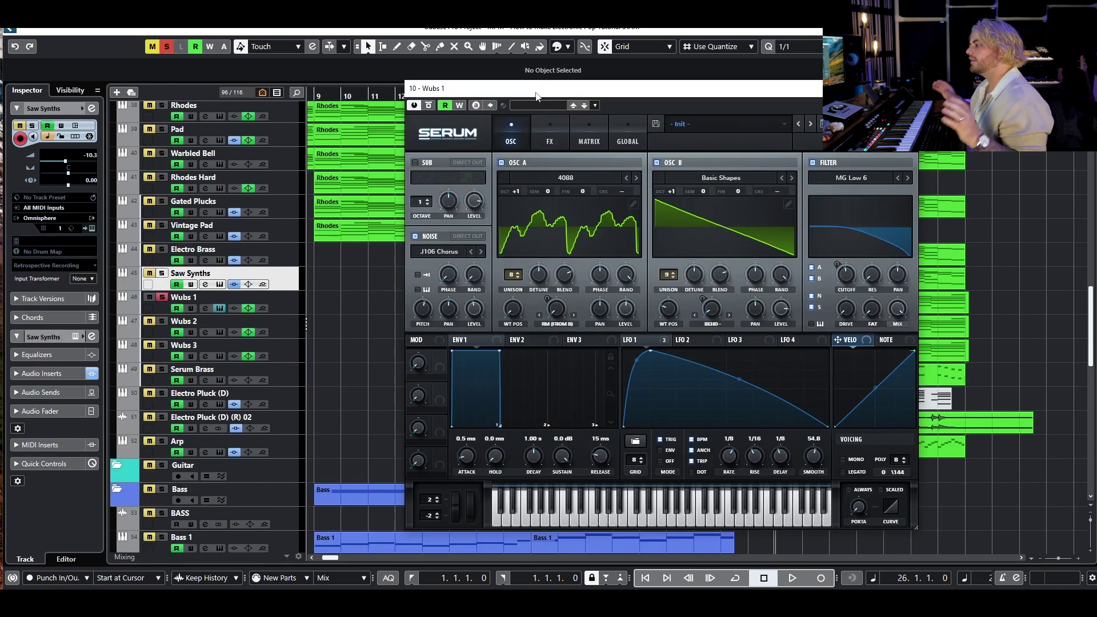
# - Select the Wubs 1 track and review its Serum patch, including the LFO 1 shape, the effects rack and the oscillators
pyautogui.click(257, 313)
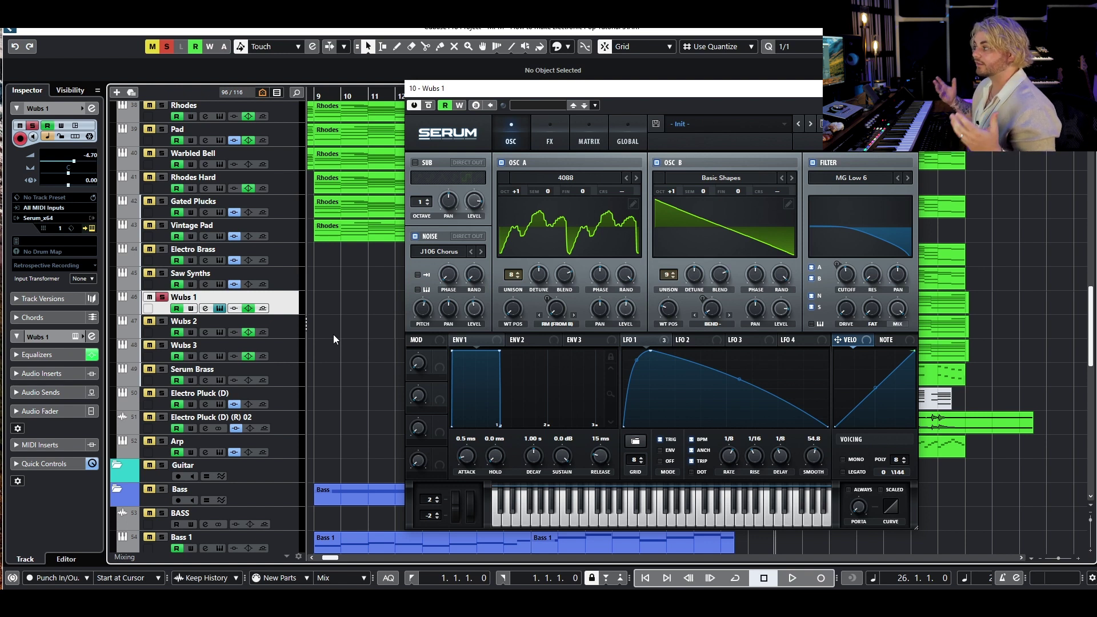
pyautogui.rightClick(646, 351)
pyautogui.click(656, 347)
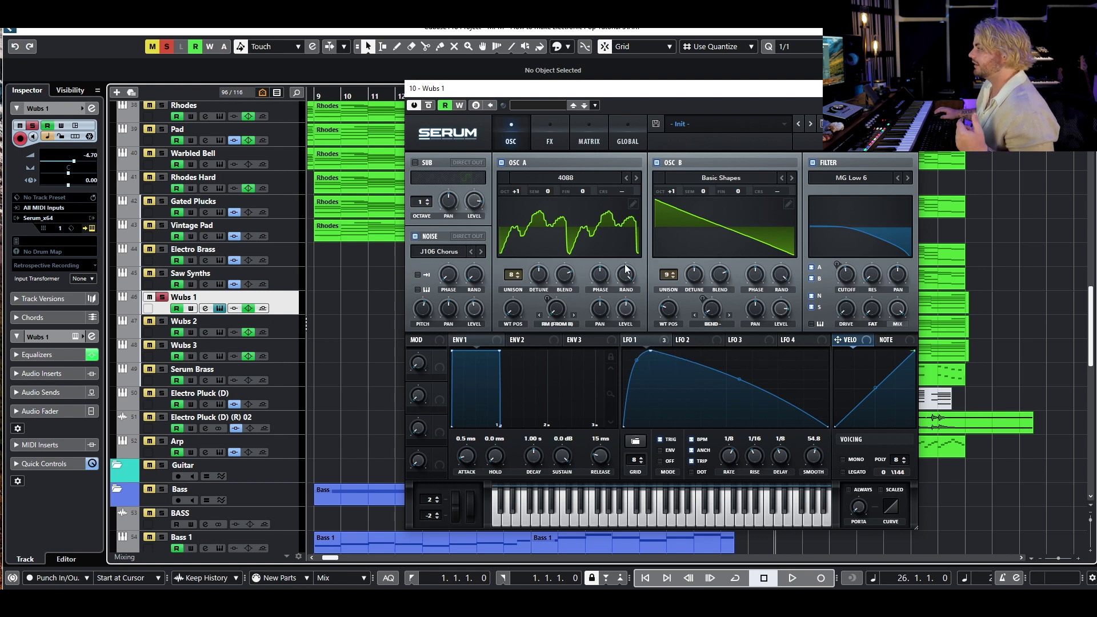
pyautogui.click(552, 142)
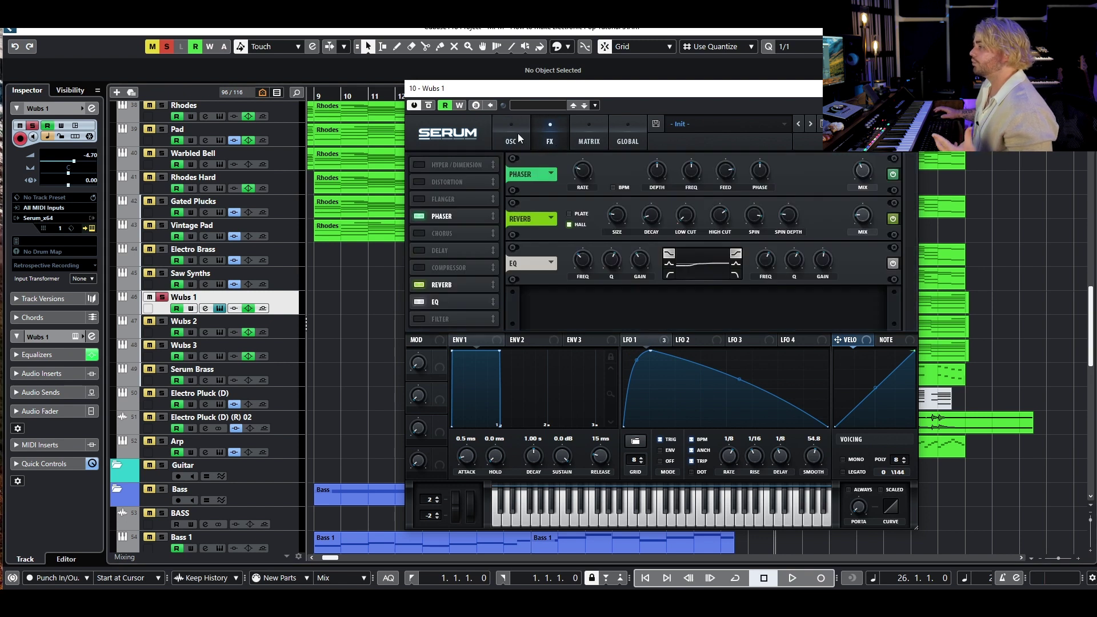
pyautogui.click(518, 136)
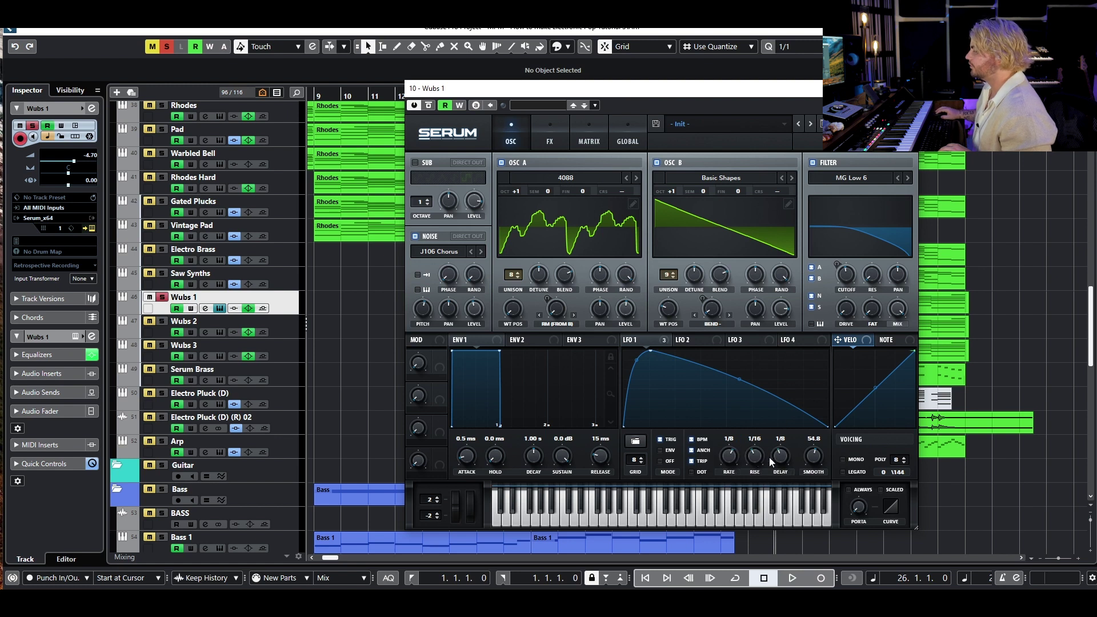
# - Open the Wubs 1 MIDI part at bar 25 in the key editor and play it beside its Serum patch
pyautogui.moveTo(743, 88); pyautogui.dragTo(681, 372)
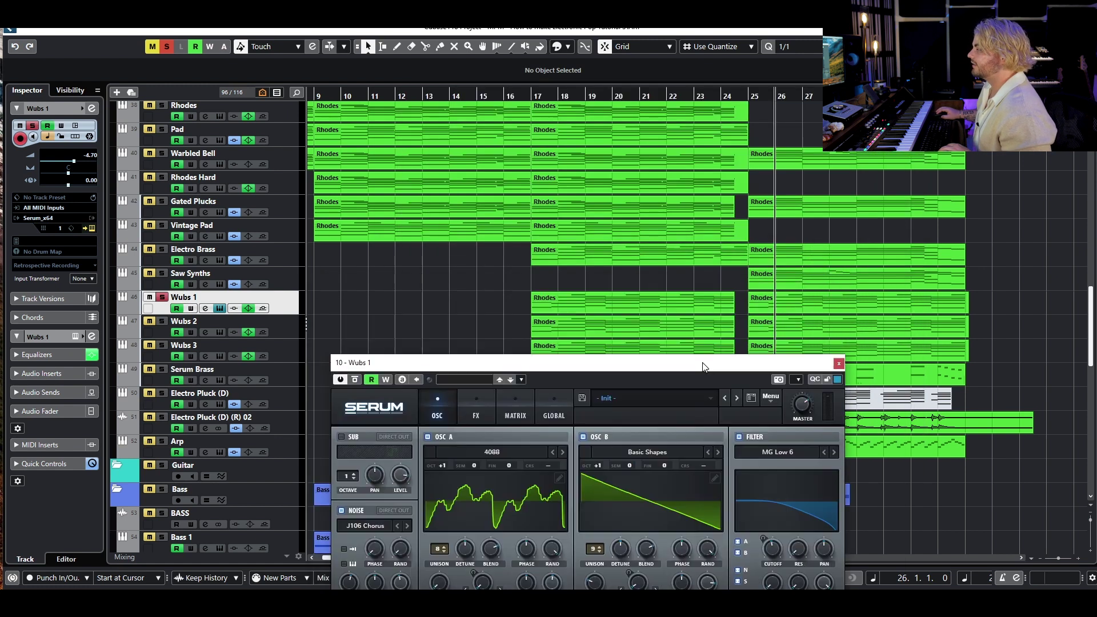
pyautogui.doubleClick(787, 307)
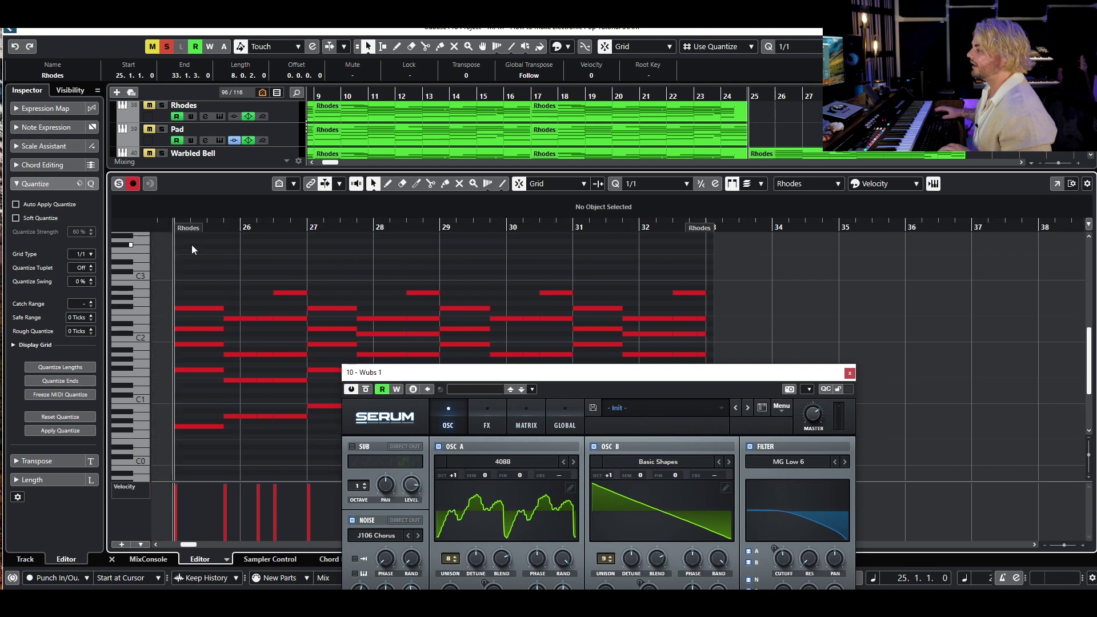
pyautogui.moveTo(438, 373); pyautogui.dragTo(469, 91)
pyautogui.press('space')
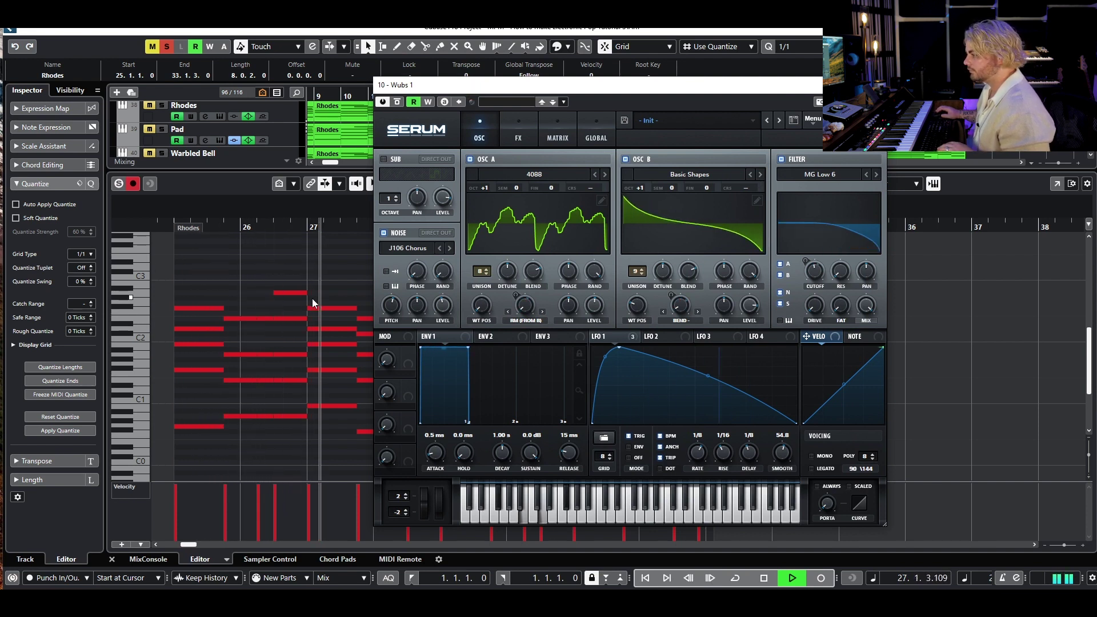
pyautogui.press('space')
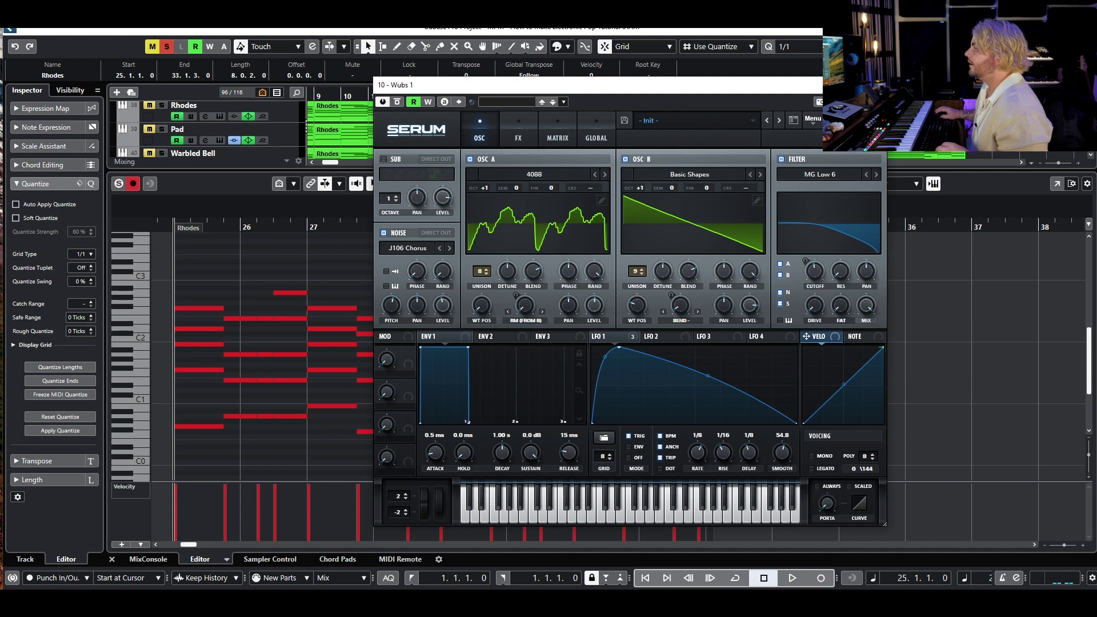
# - Close the key editor and play the soloed Wubs 1 part from bar 33 while viewing its Serum patch
pyautogui.press('Return')
pyautogui.scroll(-5, 813, 210)
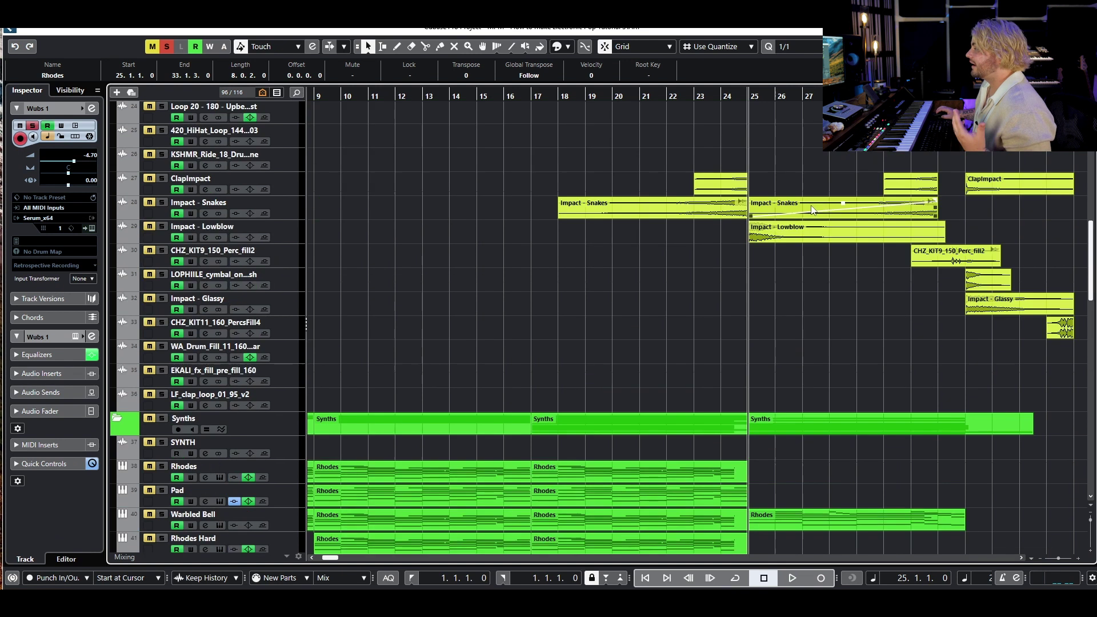
pyautogui.scroll(10, 814, 210)
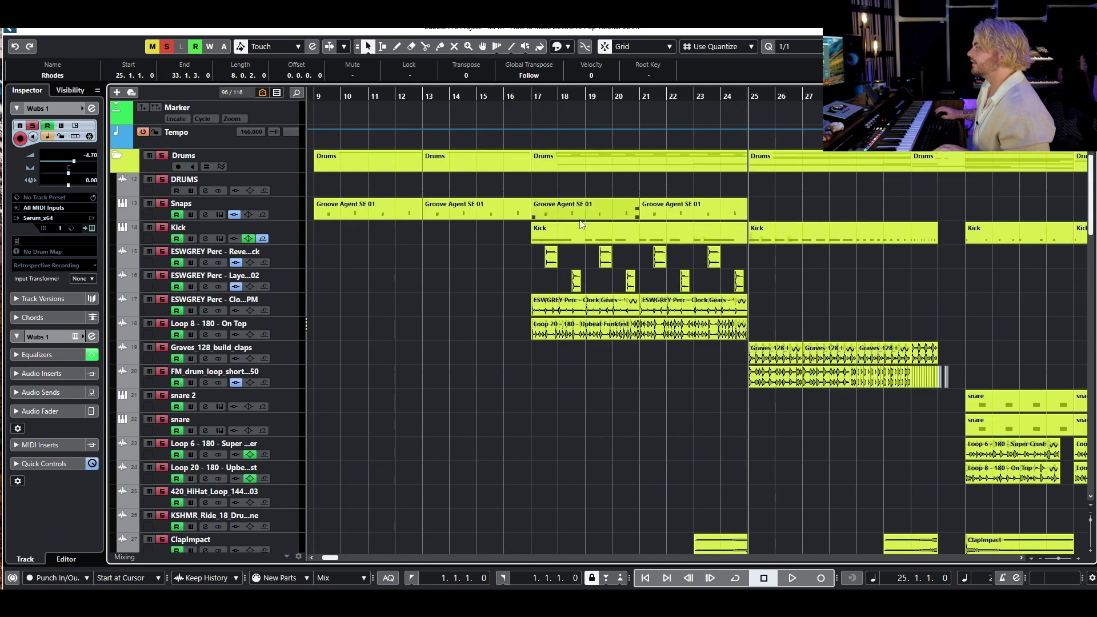
pyautogui.hscroll(6, 581, 224)
pyautogui.scroll(-12, 561, 208)
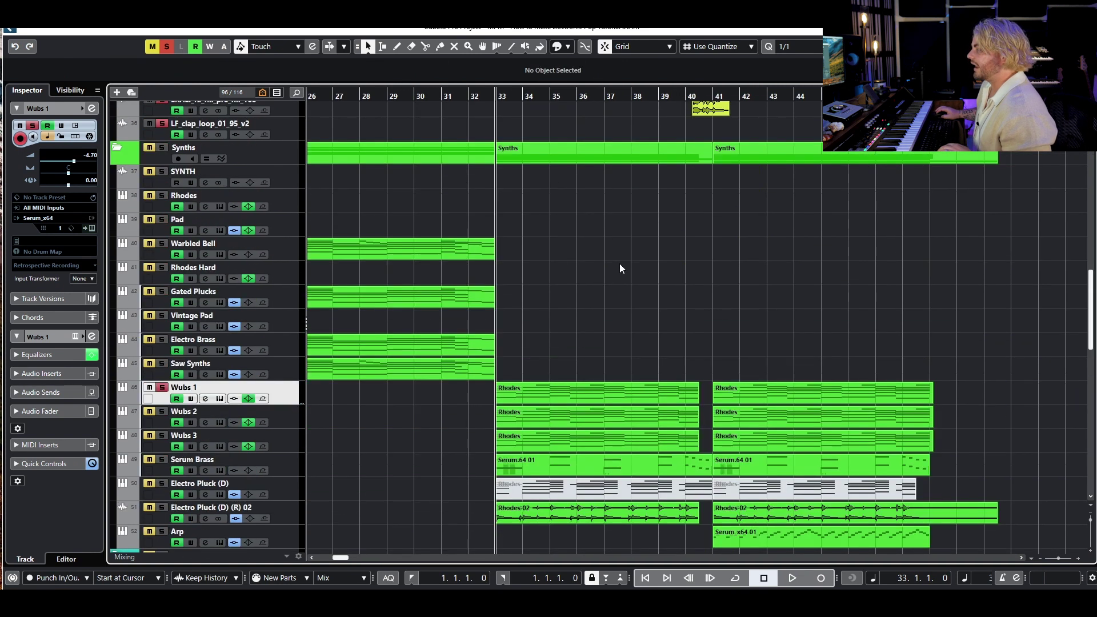
pyautogui.press('space')
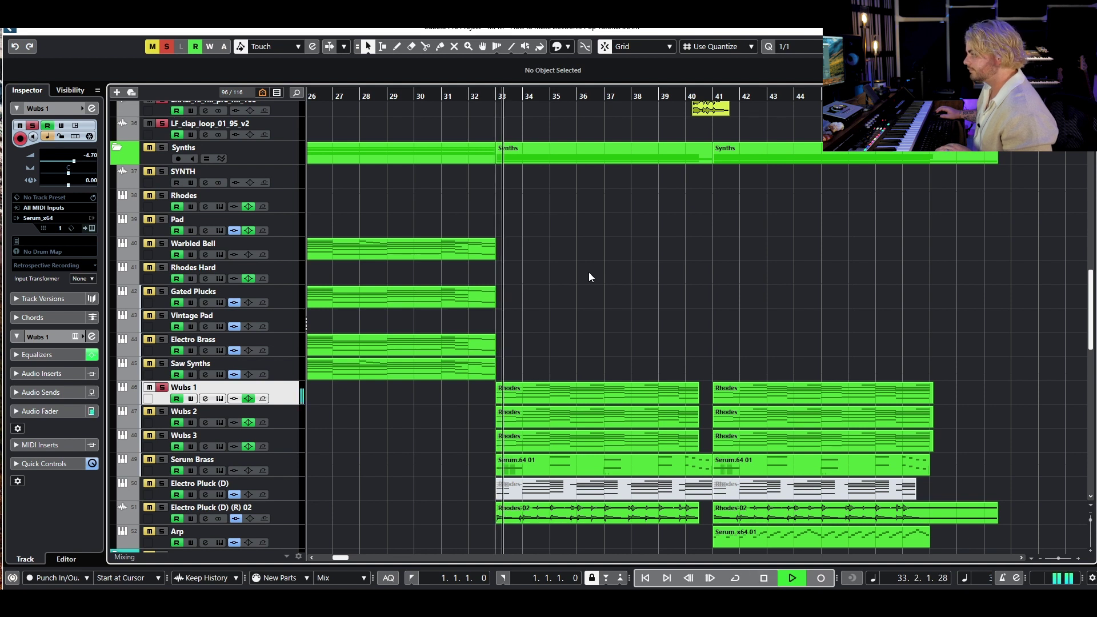
pyautogui.click(219, 398)
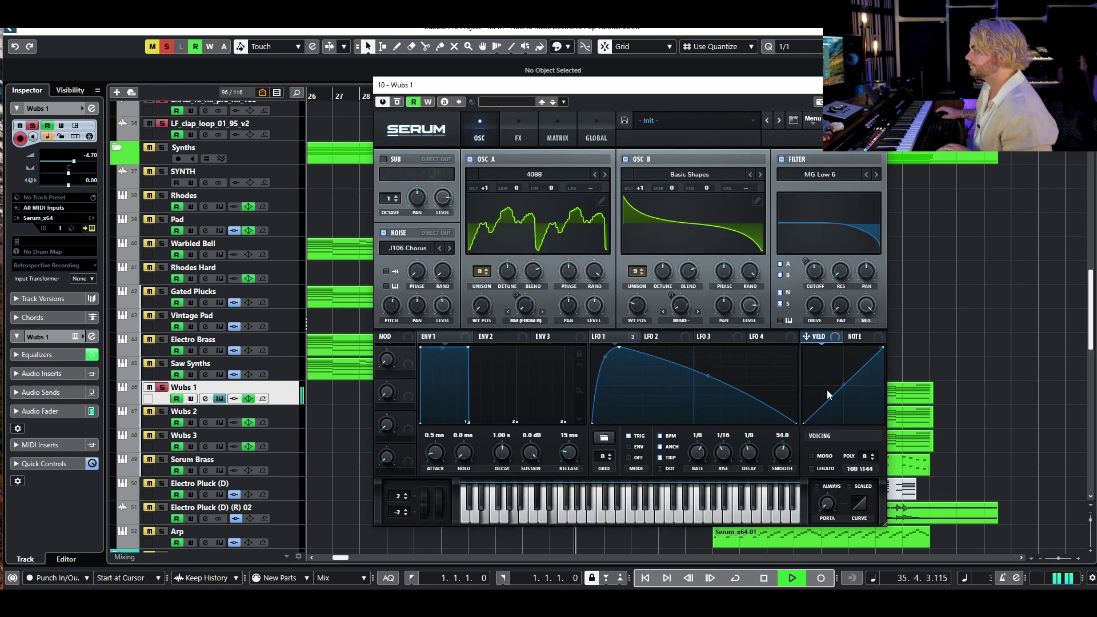
pyautogui.press('space')
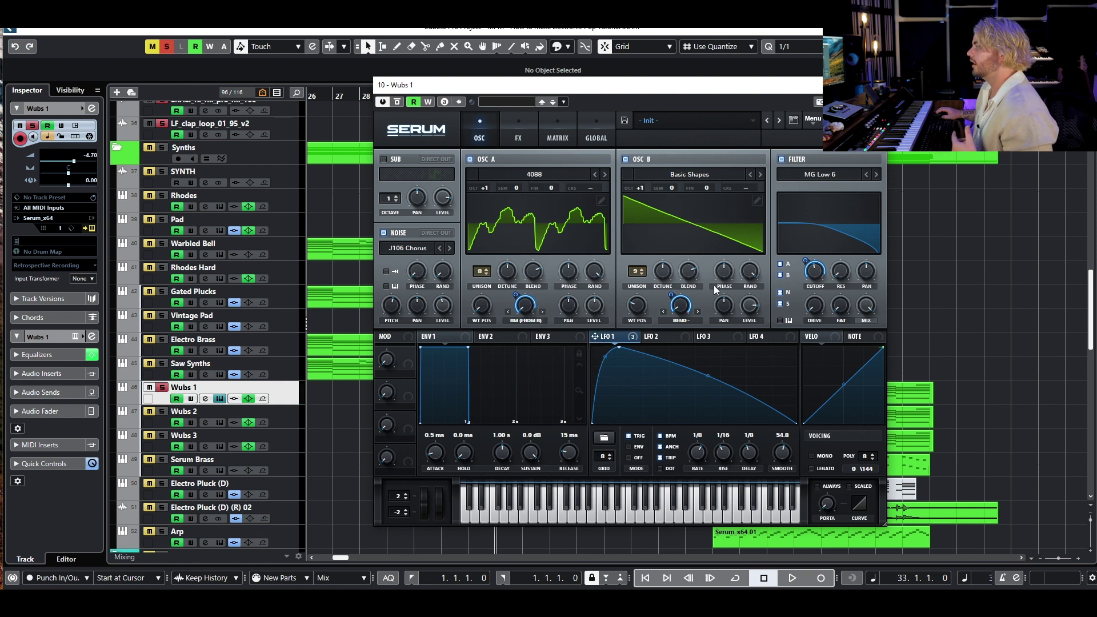
# - Audition Wubs 1 from bar 33 with LFO 1's B Warp modulation bypassed, restoring the modulation during playback
pyautogui.click(632, 339)
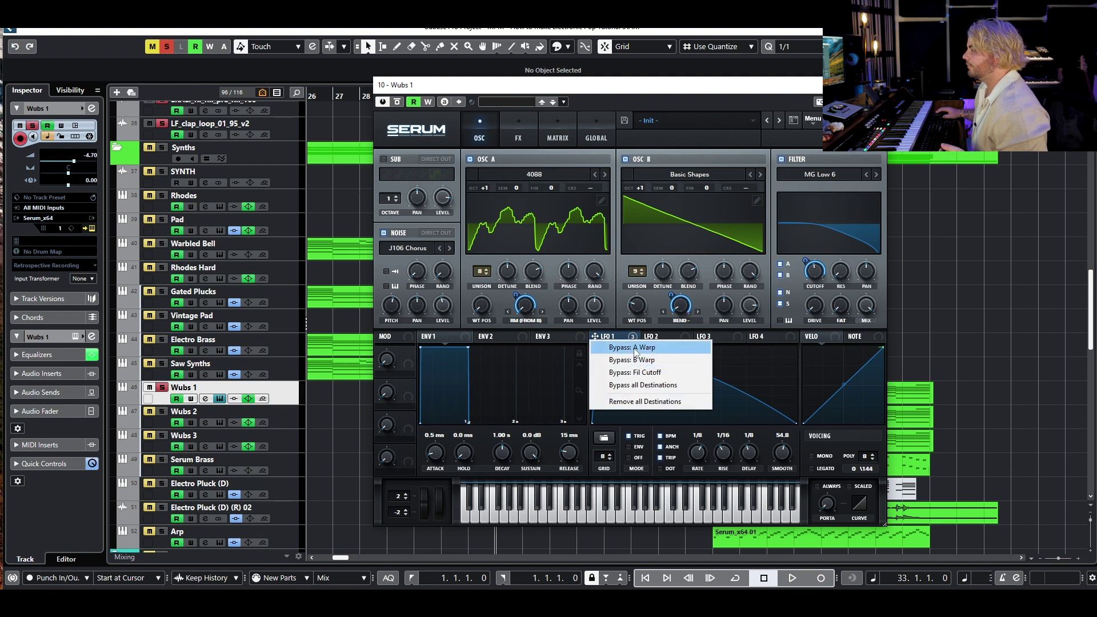
pyautogui.click(636, 360)
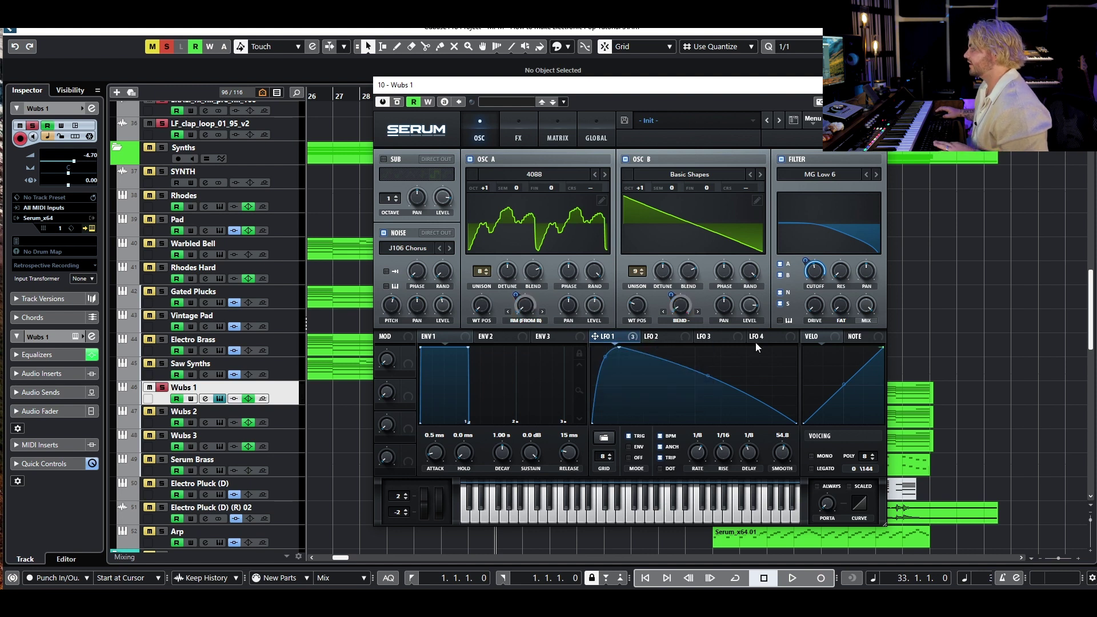
pyautogui.press('space')
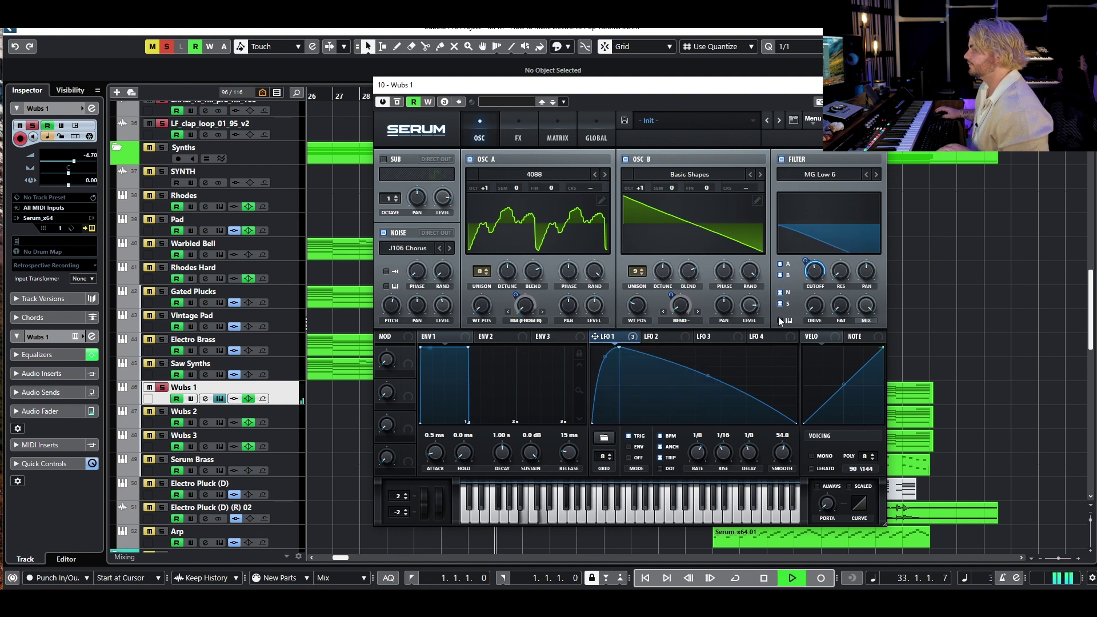
pyautogui.click(632, 339)
pyautogui.click(637, 362)
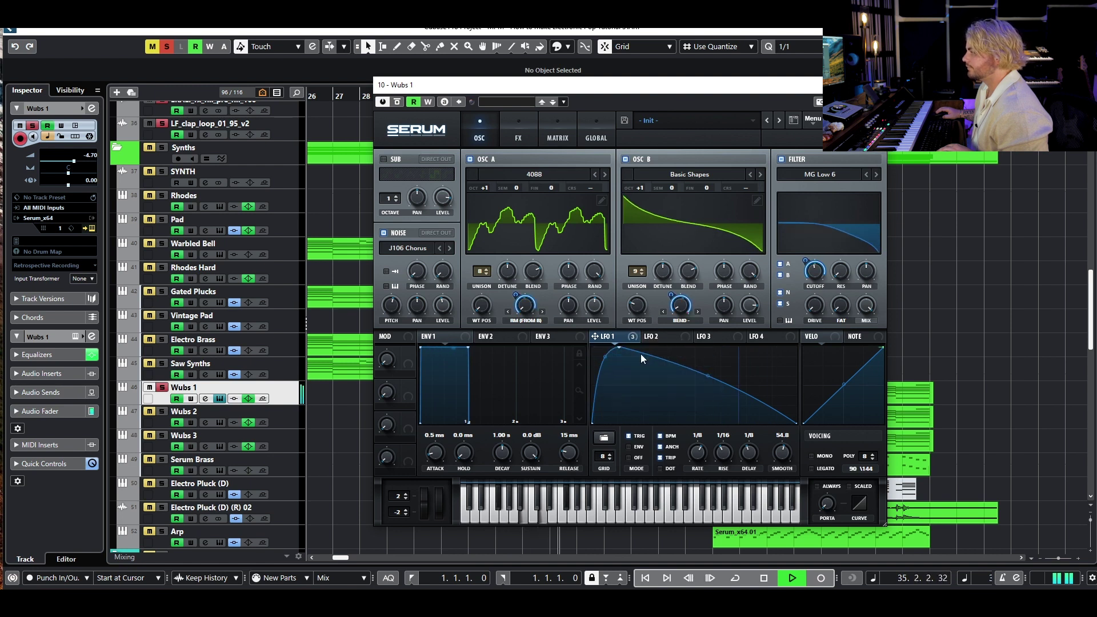
pyautogui.press('space')
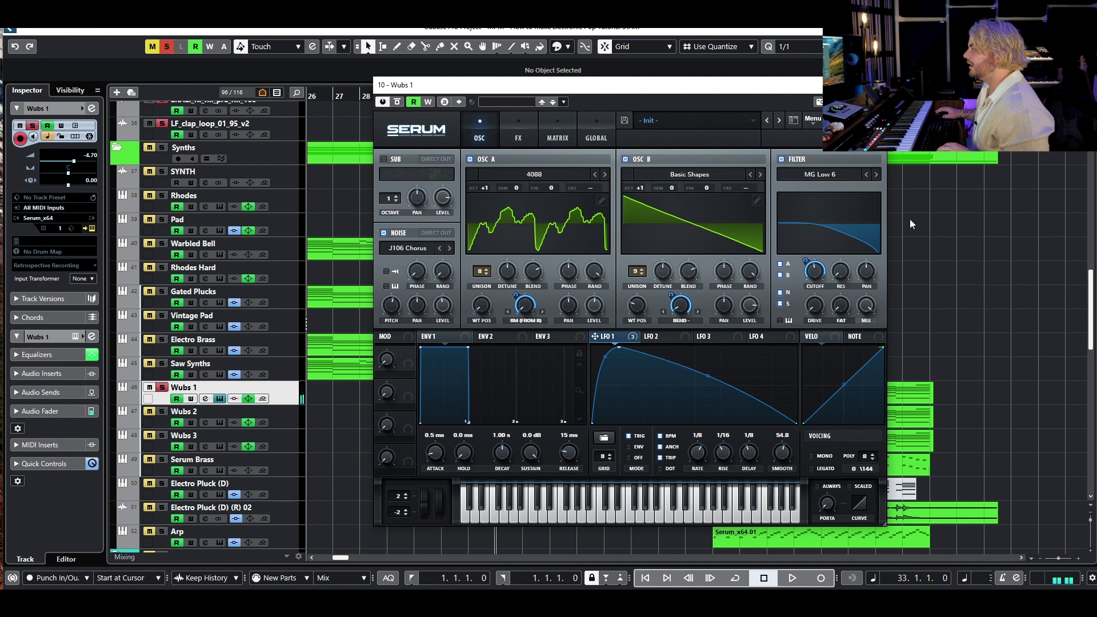
# - Close Serum, switch the solo from Wubs 1 to Wubs 2, and audition Wubs 2 from bar 33
pyautogui.click(875, 85)
pyautogui.scroll(-3, 812, 246)
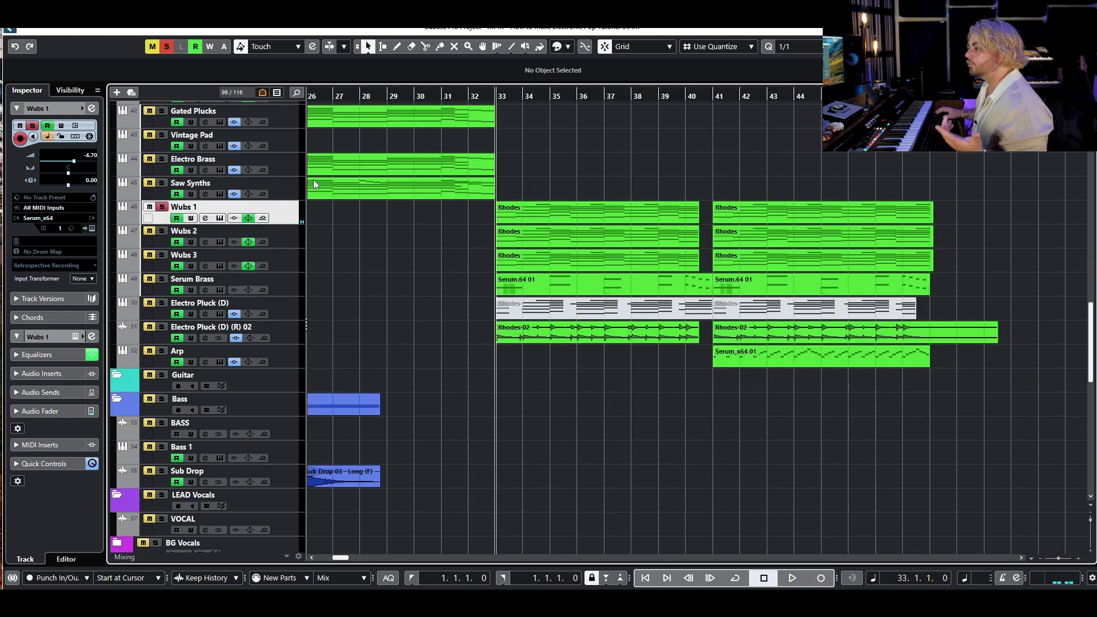
pyautogui.click(162, 231)
pyautogui.click(162, 206)
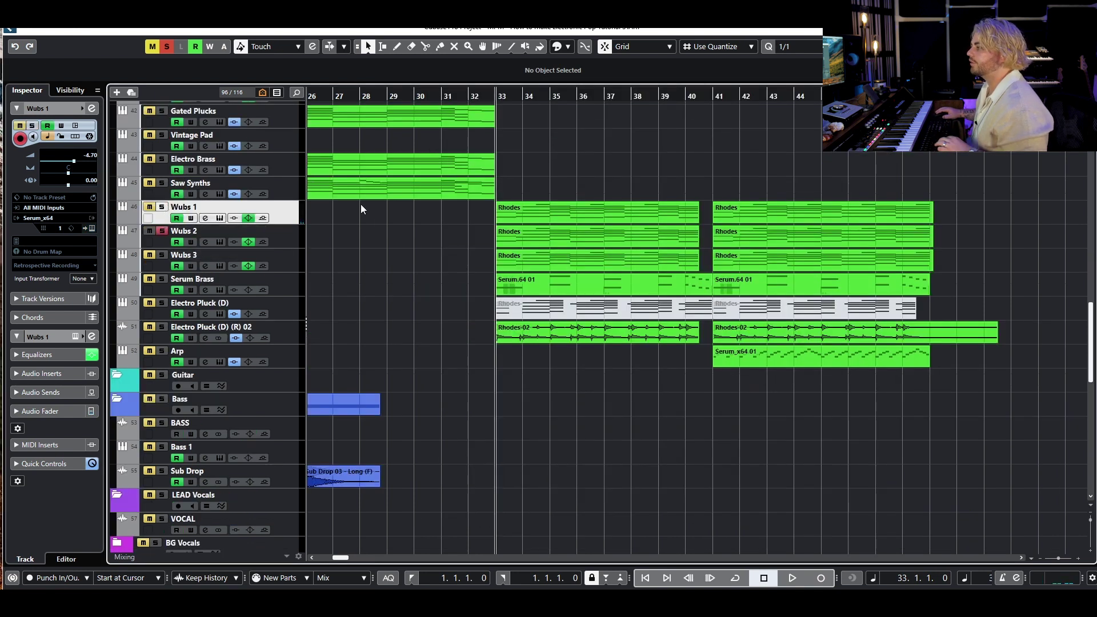
pyautogui.press('space')
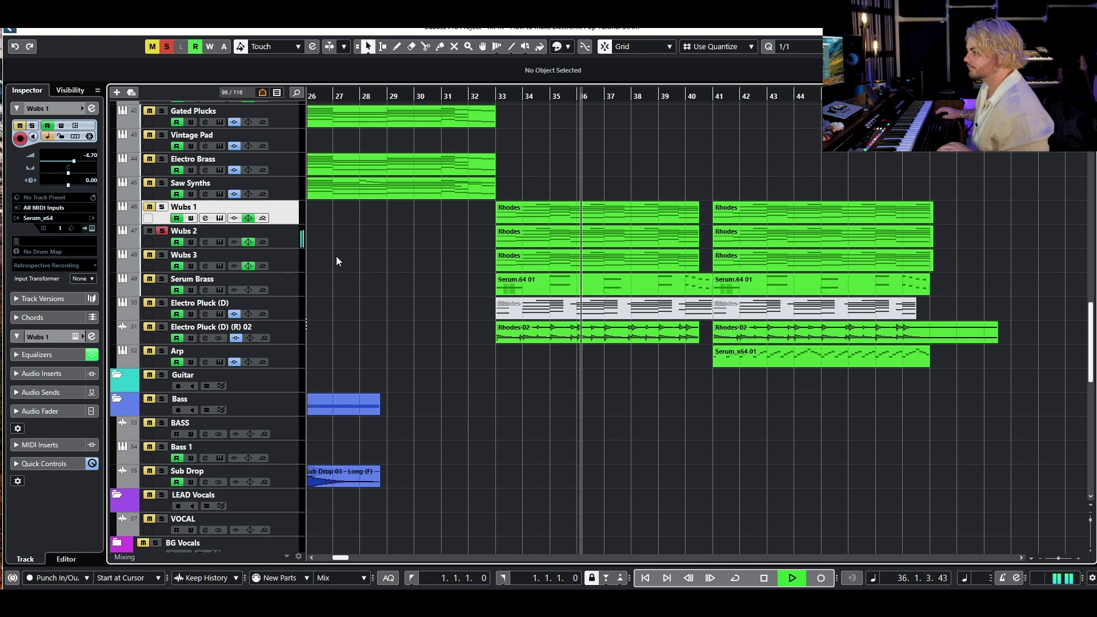
pyautogui.press('space')
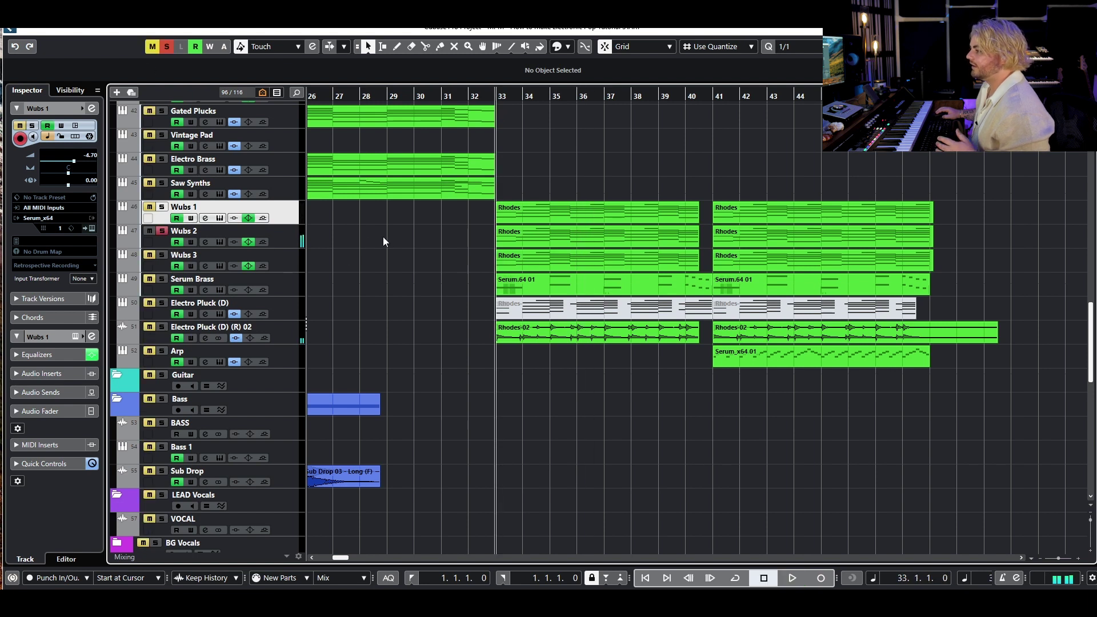
pyautogui.press('Down')
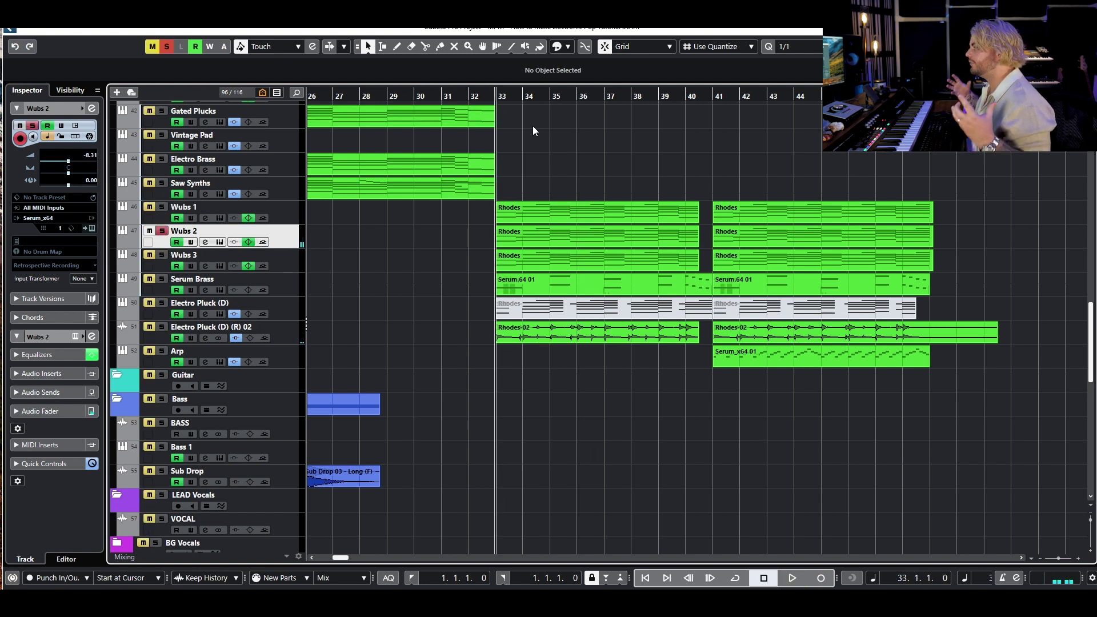
pyautogui.press('space')
pyautogui.press('space')
# - Switch the solo from Wubs 2 to Wubs 3, select that track, and audition it from bar 33
pyautogui.click(162, 255)
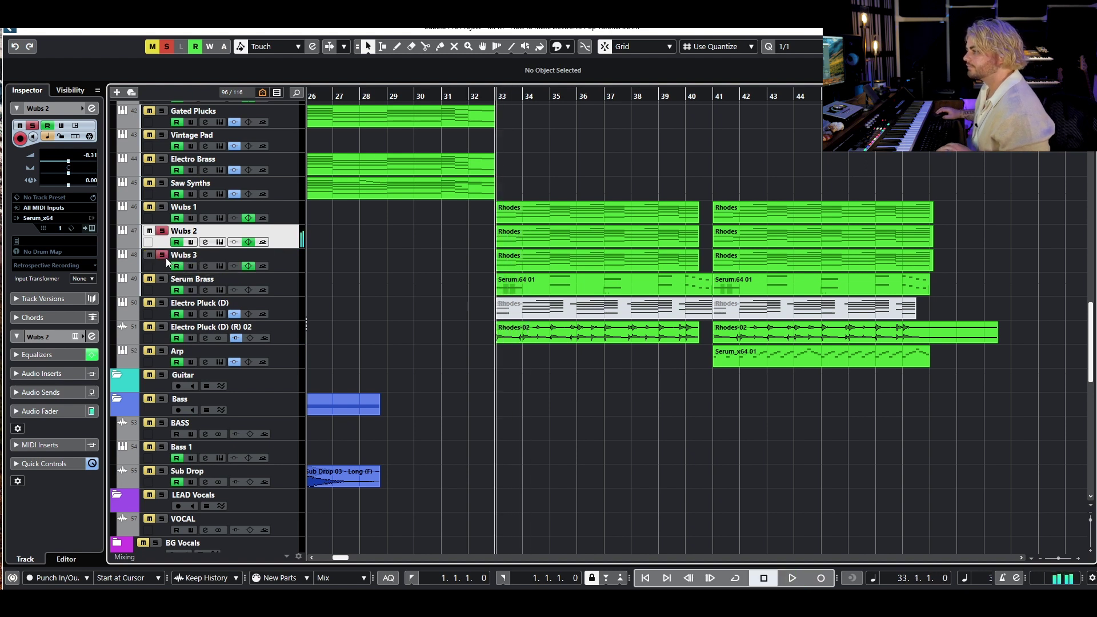
pyautogui.click(163, 231)
pyautogui.click(277, 258)
pyautogui.press('space')
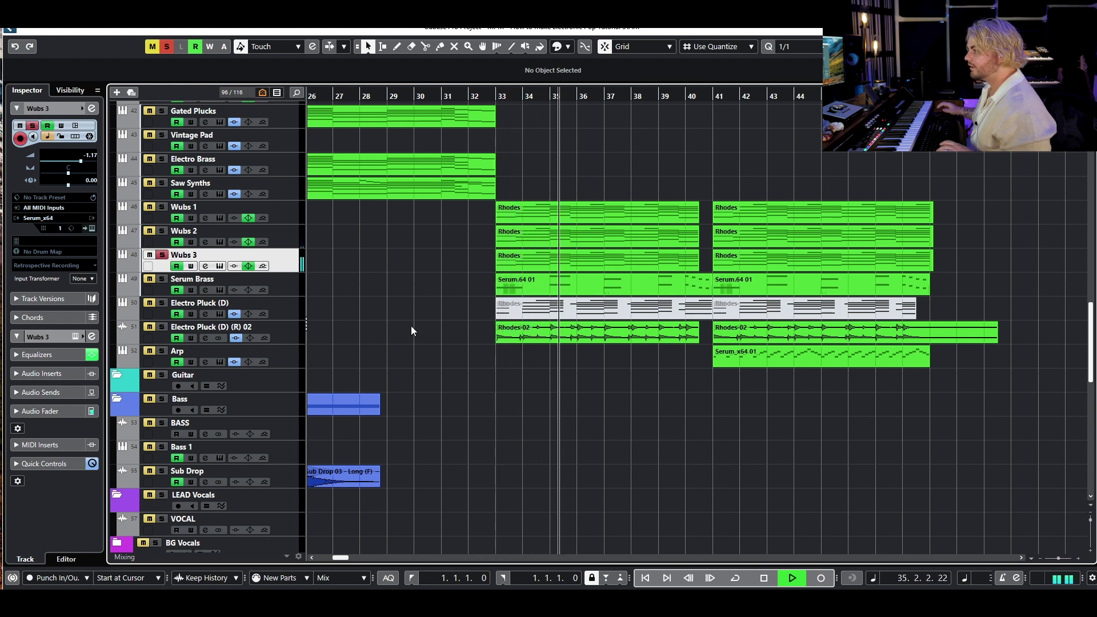
pyautogui.press('space')
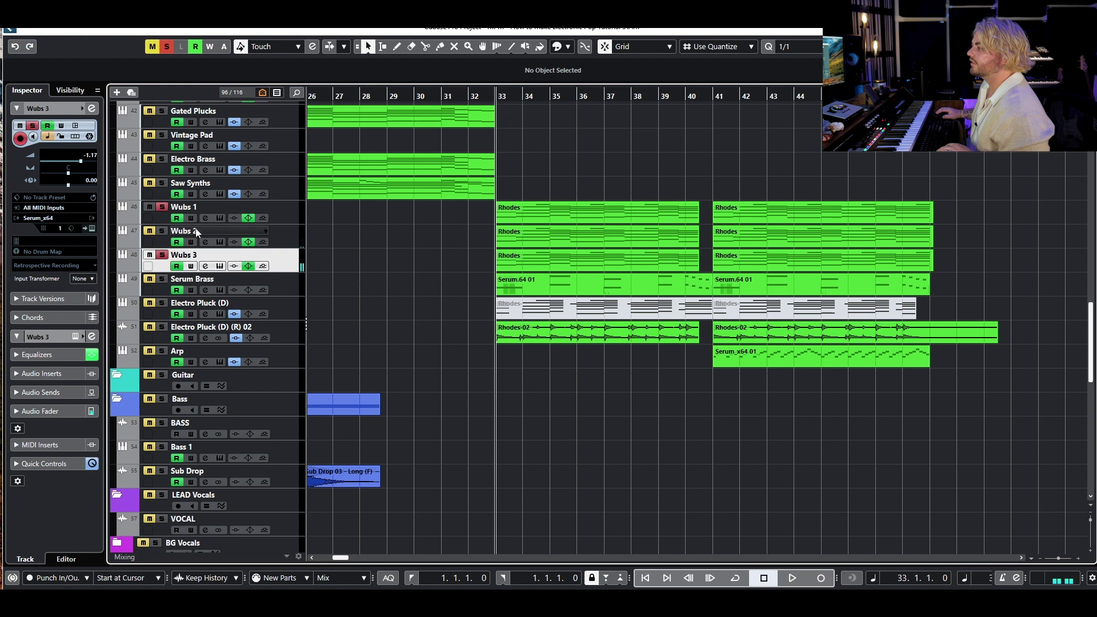
# - Add Wubs 1 and Wubs 2 to the soloed Wubs 3 and play all three layers from bar 33
pyautogui.click(162, 207)
pyautogui.click(297, 241)
pyautogui.click(162, 231)
pyautogui.click(296, 268)
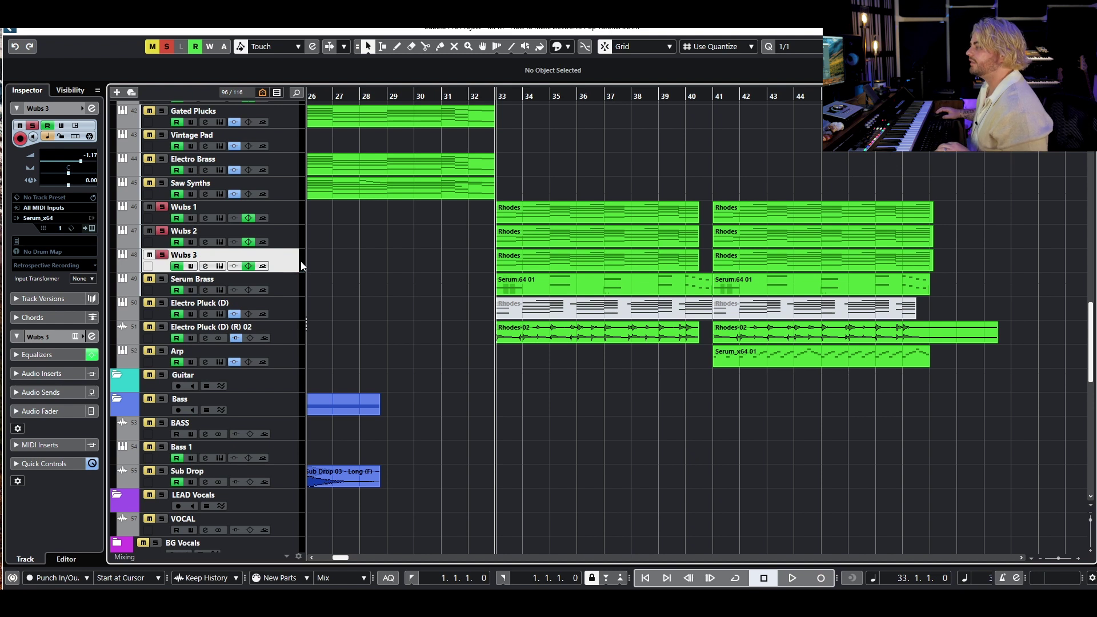
pyautogui.press('space')
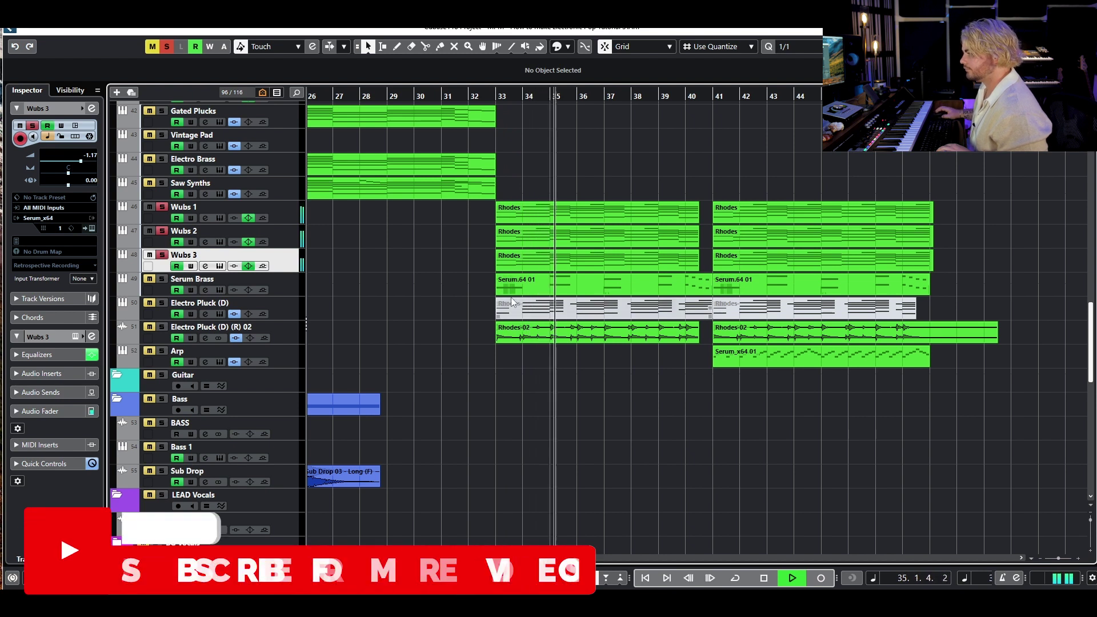
pyautogui.press('space')
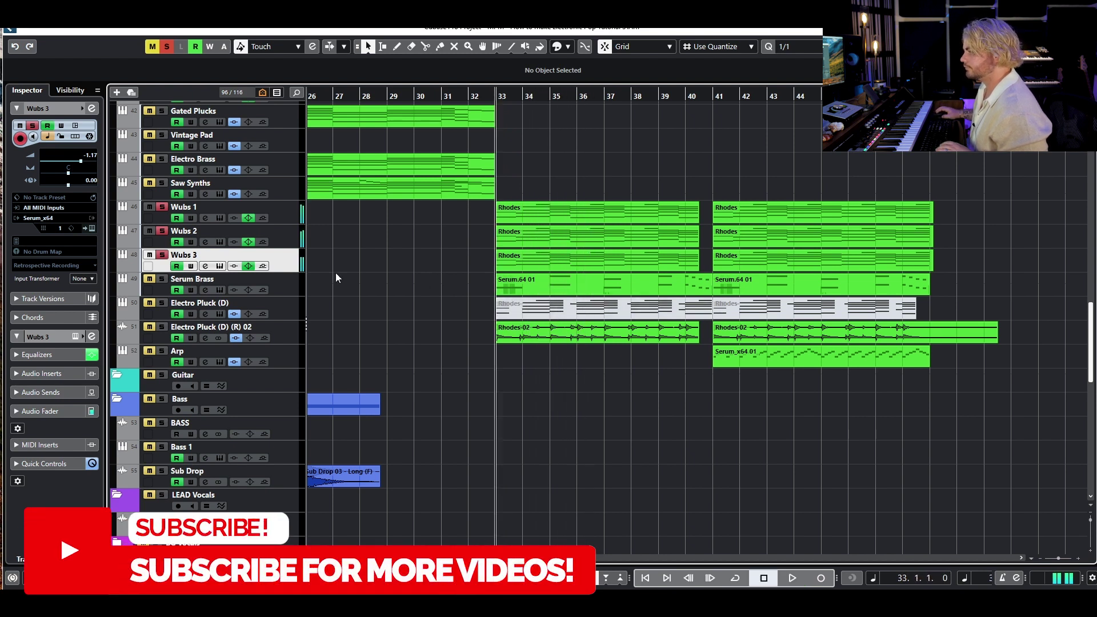
# - Solo only the Serum Brass track and review its BR Drop Stab 02 patch and preset bank in Serum
pyautogui.click(166, 47)
pyautogui.click(162, 279)
pyautogui.click(219, 290)
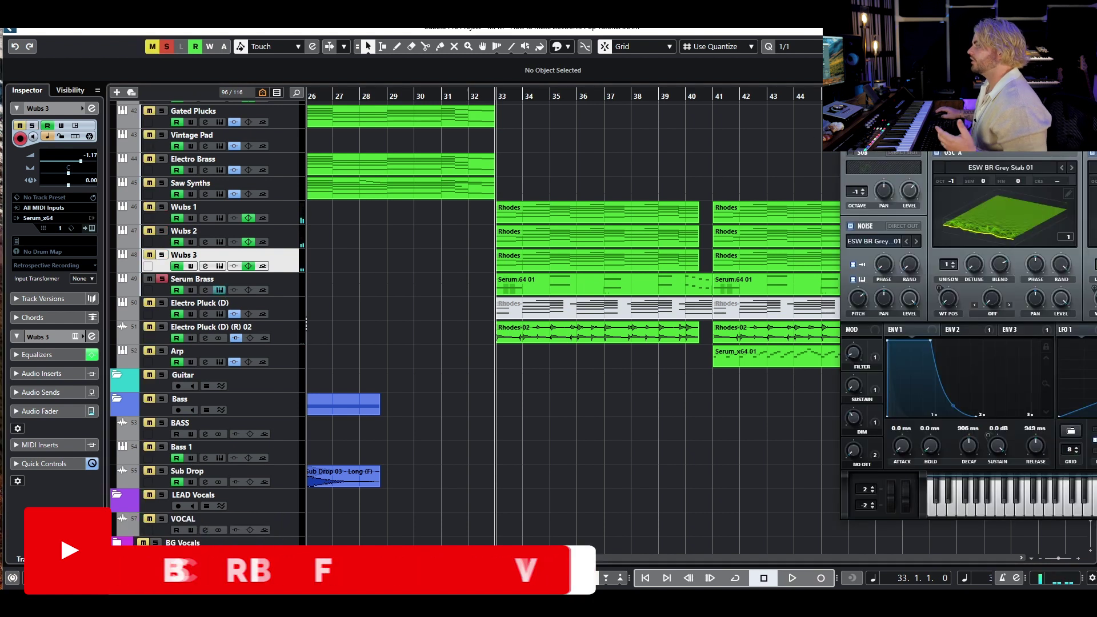
pyautogui.moveTo(951, 157); pyautogui.dragTo(374, 89)
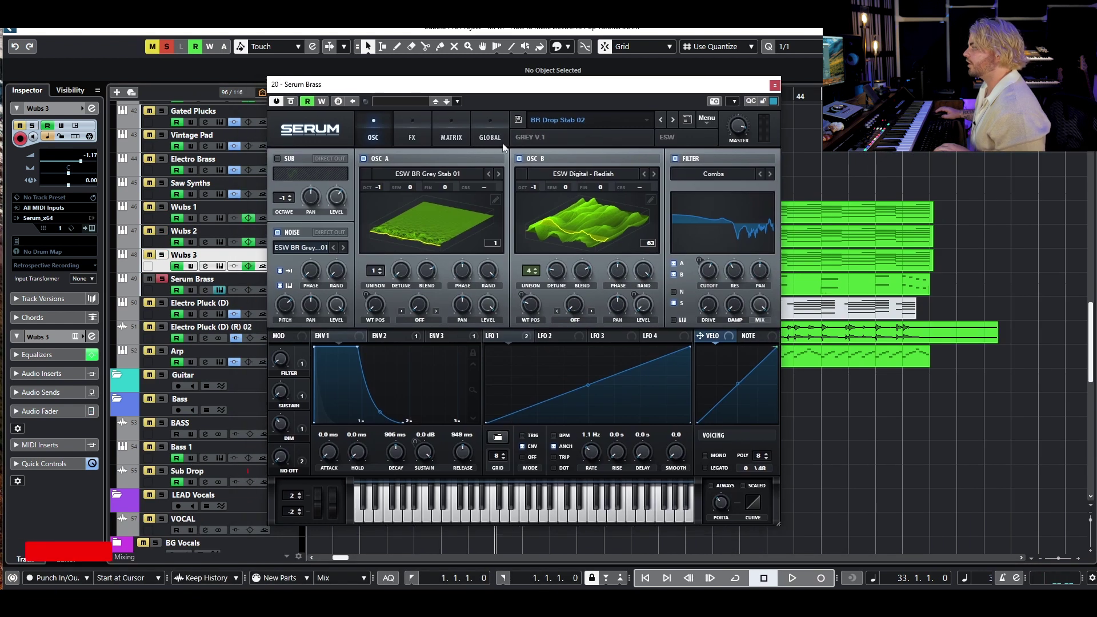
pyautogui.click(597, 119)
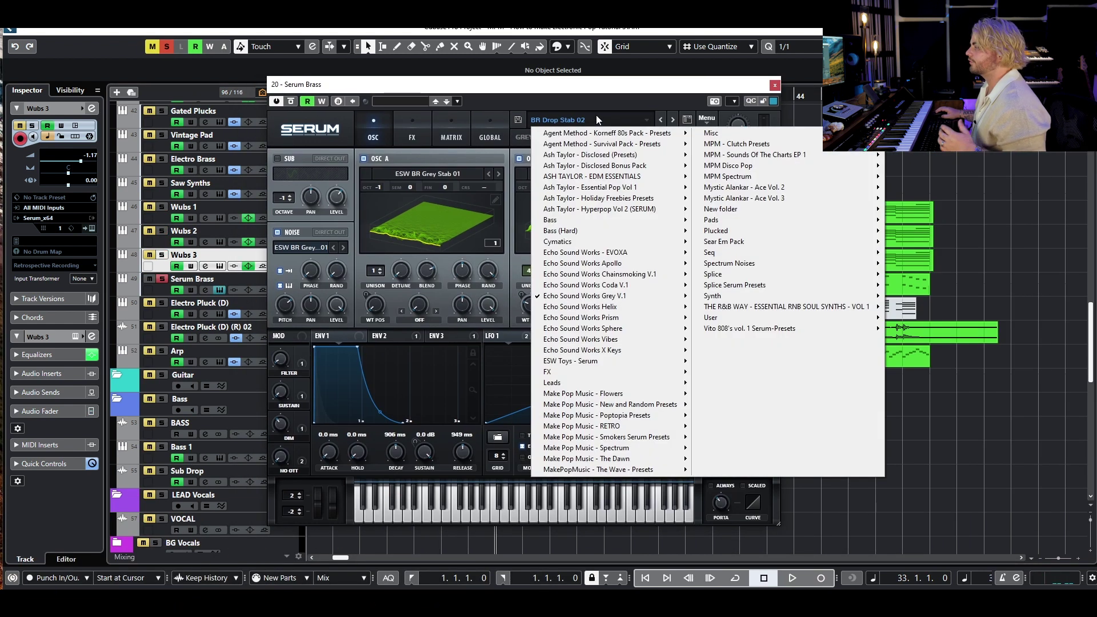
pyautogui.click(752, 60)
# - Close the Serum window and play the soloed Serum Brass part from bar 33
pyautogui.click(775, 85)
pyautogui.press('space')
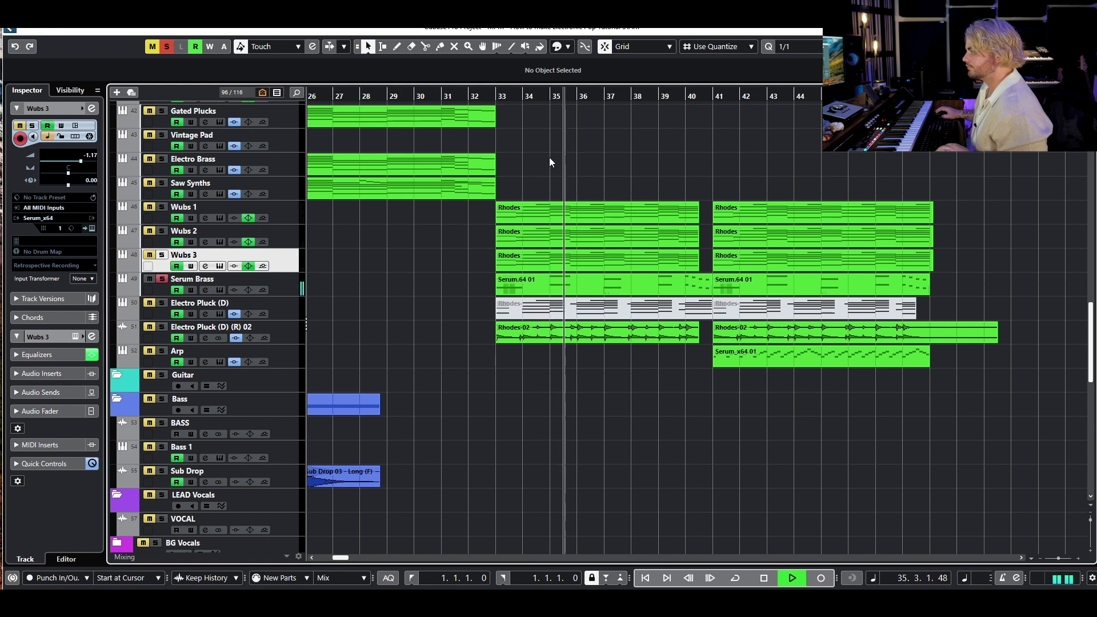
pyautogui.press('space')
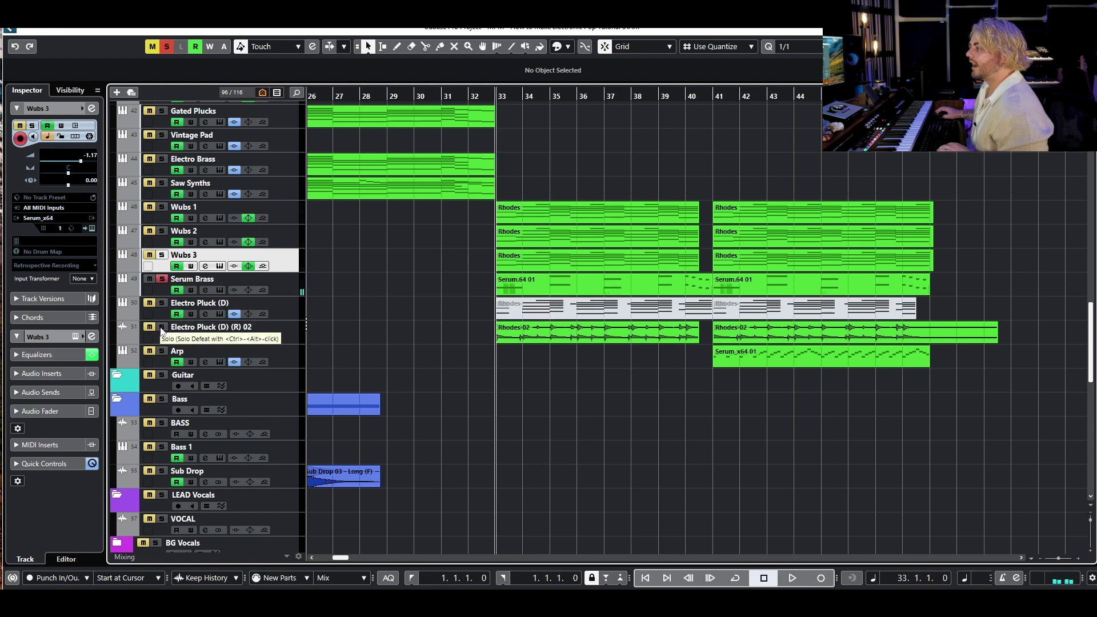
# - Inspect the channel settings of Electro Pluck (D) (R) 02, including its reverb and Compressor inserts, and close them
pyautogui.click(205, 338)
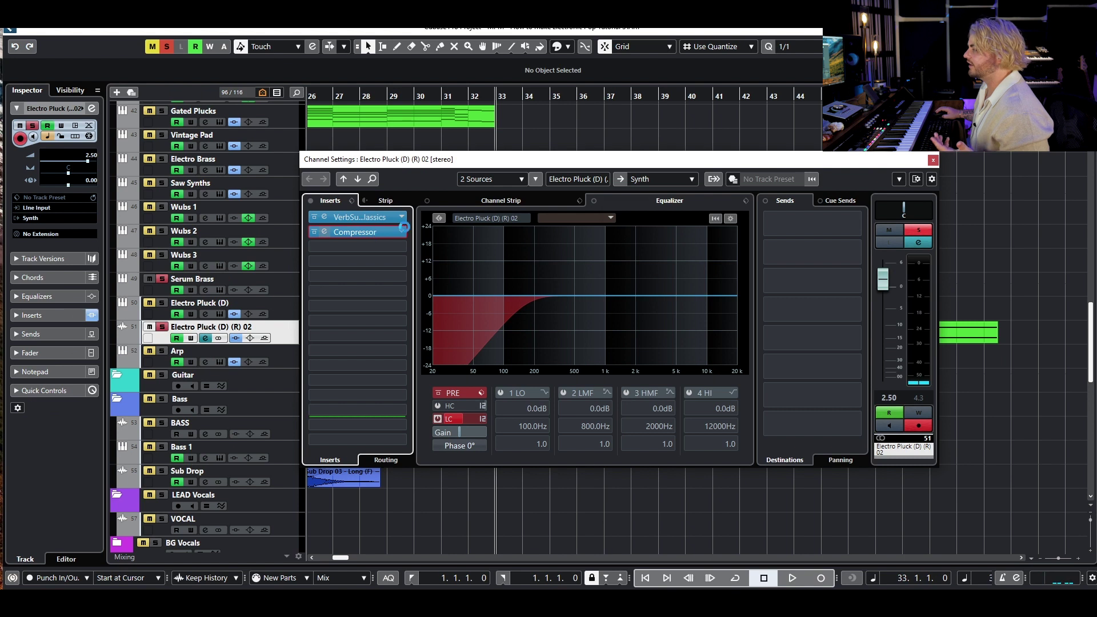
pyautogui.click(375, 228)
pyautogui.click(933, 160)
pyautogui.click(911, 213)
# - Look over the drum and synth layers around bar 33, and clear all solos and mutes in the project
pyautogui.scroll(10, 534, 201)
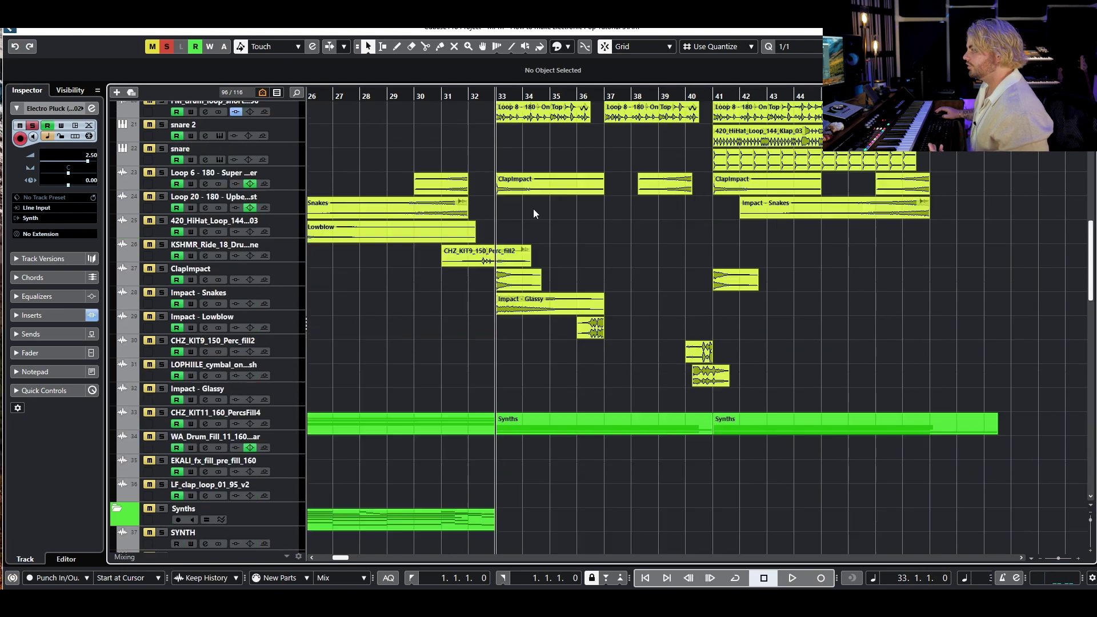
pyautogui.scroll(-6, 723, 290)
pyautogui.scroll(-5, 723, 290)
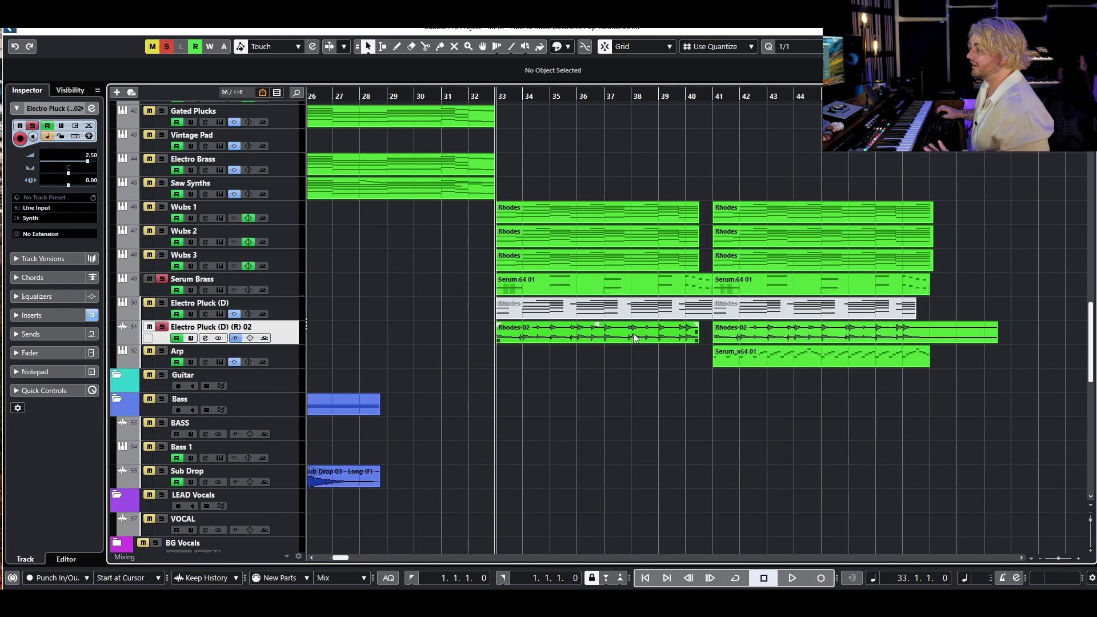
pyautogui.click(166, 47)
pyautogui.click(152, 46)
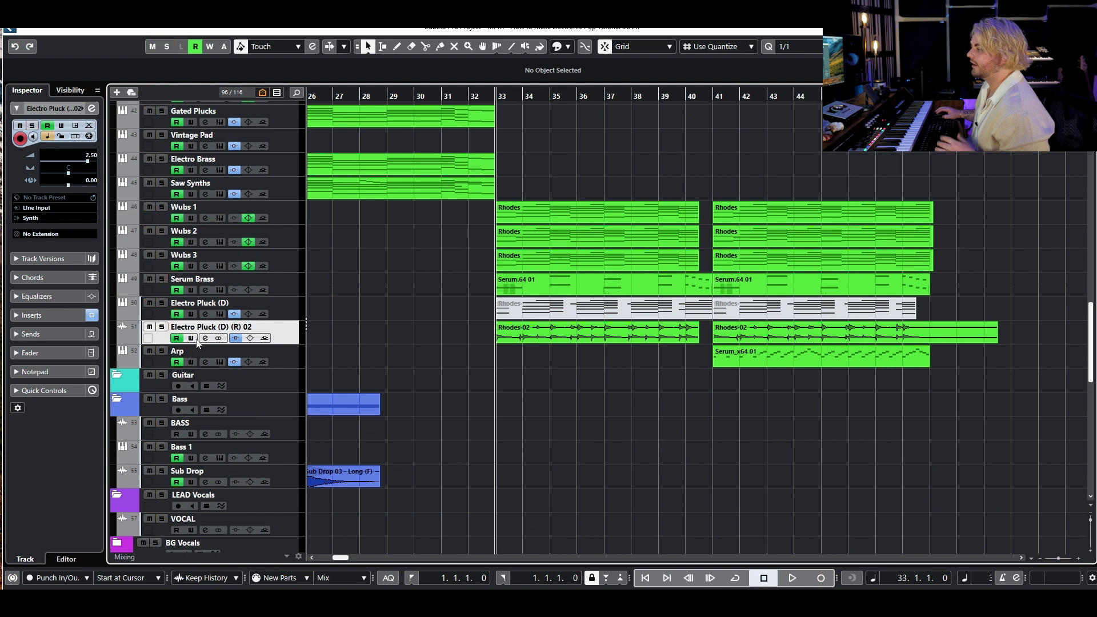
# - Play the section from bar 33, briefly soloing Electro Pluck (D) (R) 02 before returning to all layers, and stop playback
pyautogui.press('space')
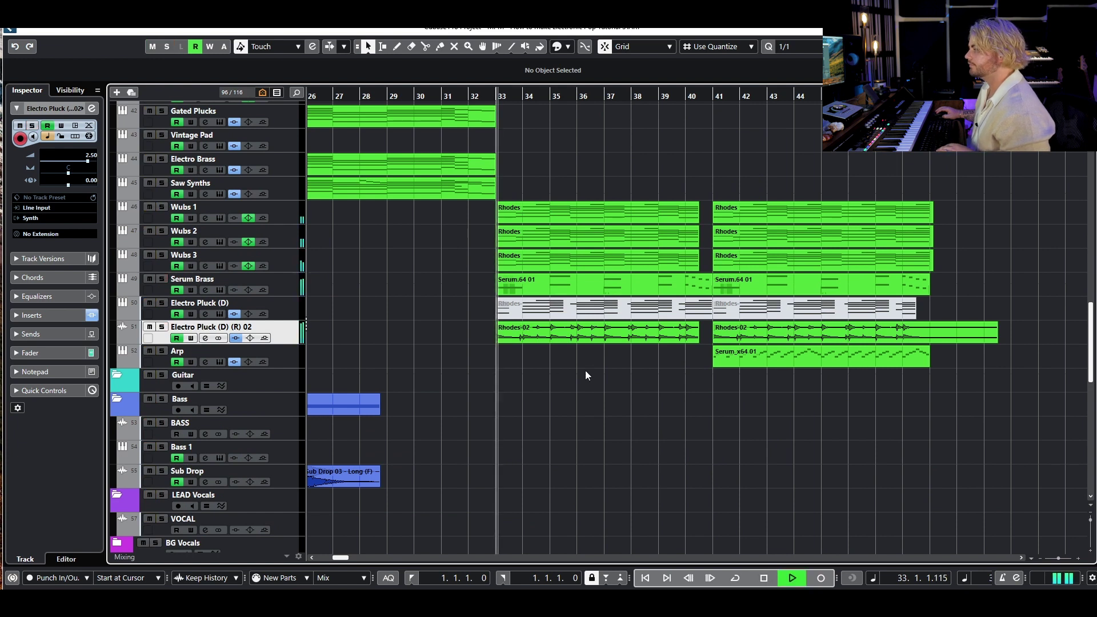
pyautogui.click(162, 327)
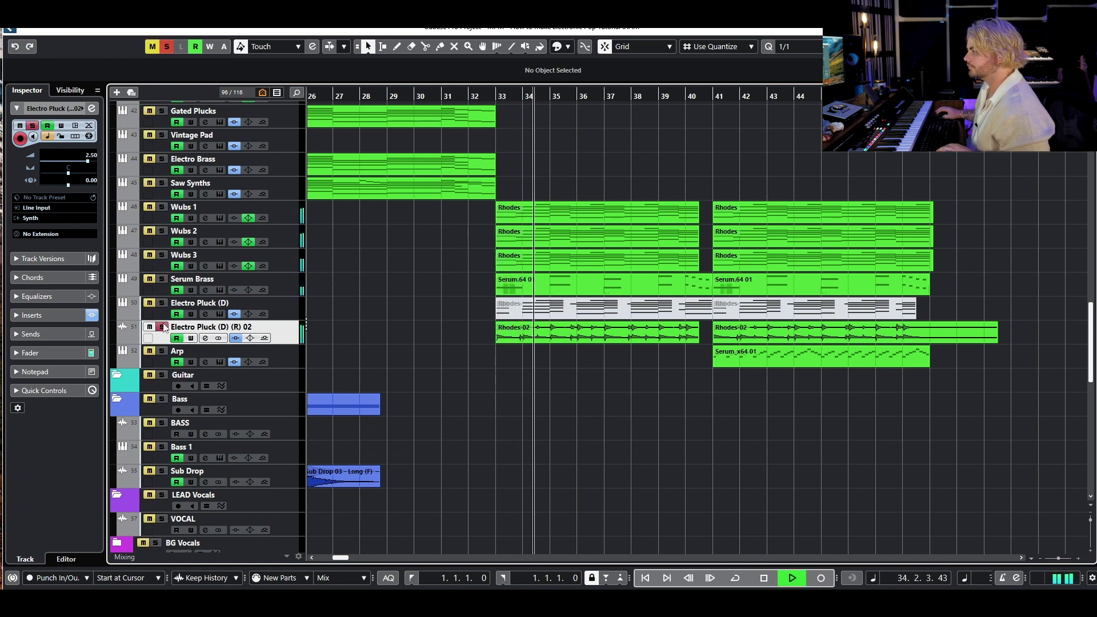
pyautogui.click(164, 327)
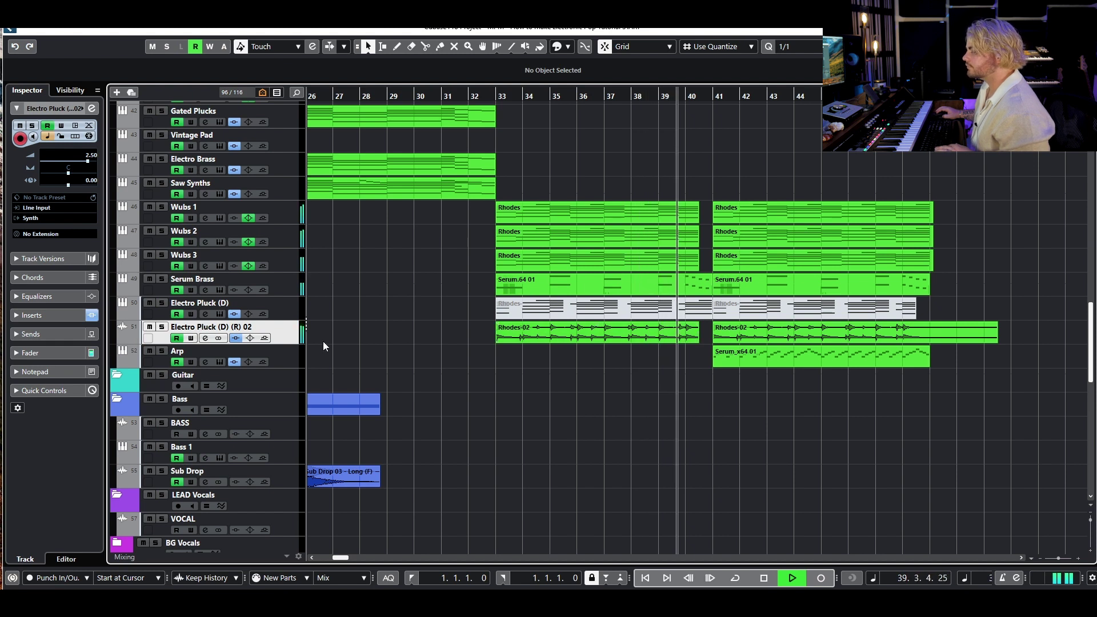
pyautogui.press('space')
# - Solo the Arp track, review its LD Pop Bells patch in Serum and play the part from bar 41
pyautogui.click(712, 95)
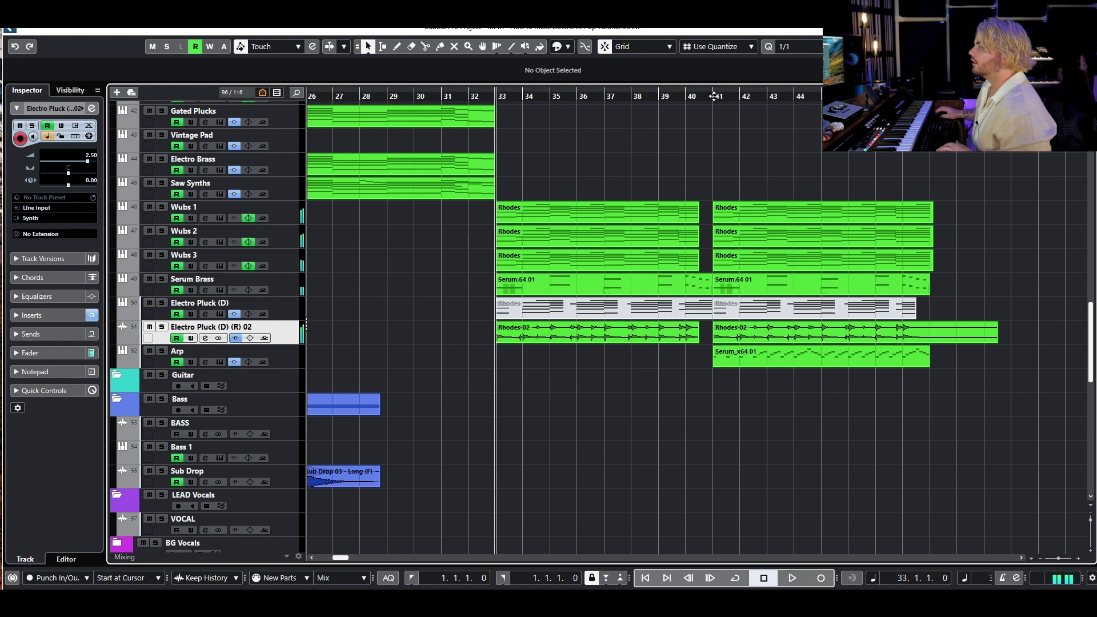
pyautogui.click(162, 351)
pyautogui.click(219, 362)
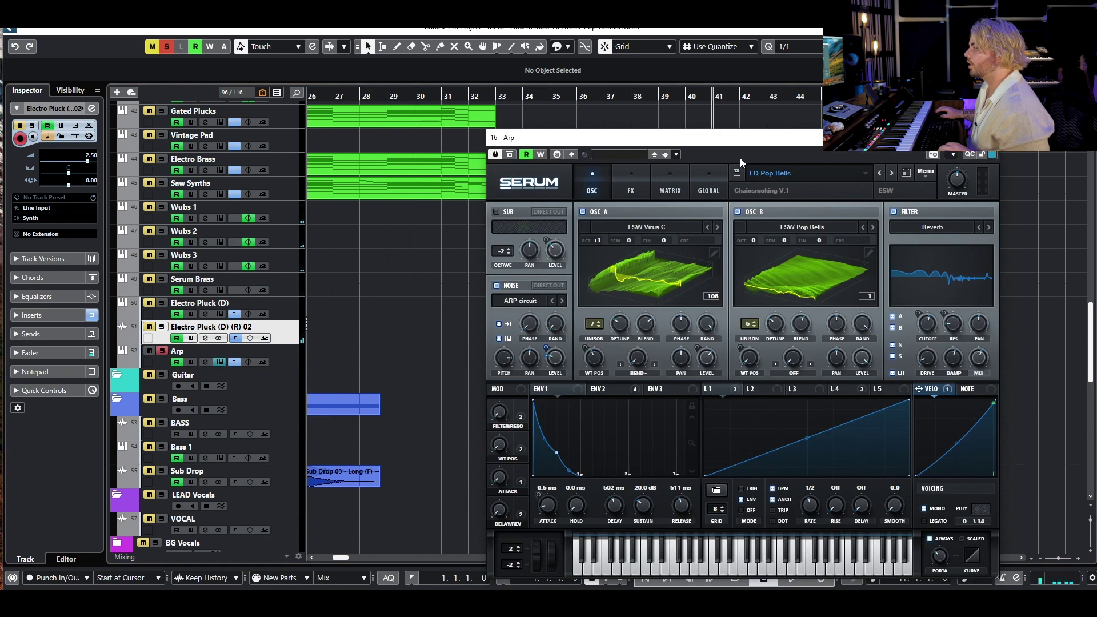
pyautogui.moveTo(667, 145); pyautogui.dragTo(536, 84)
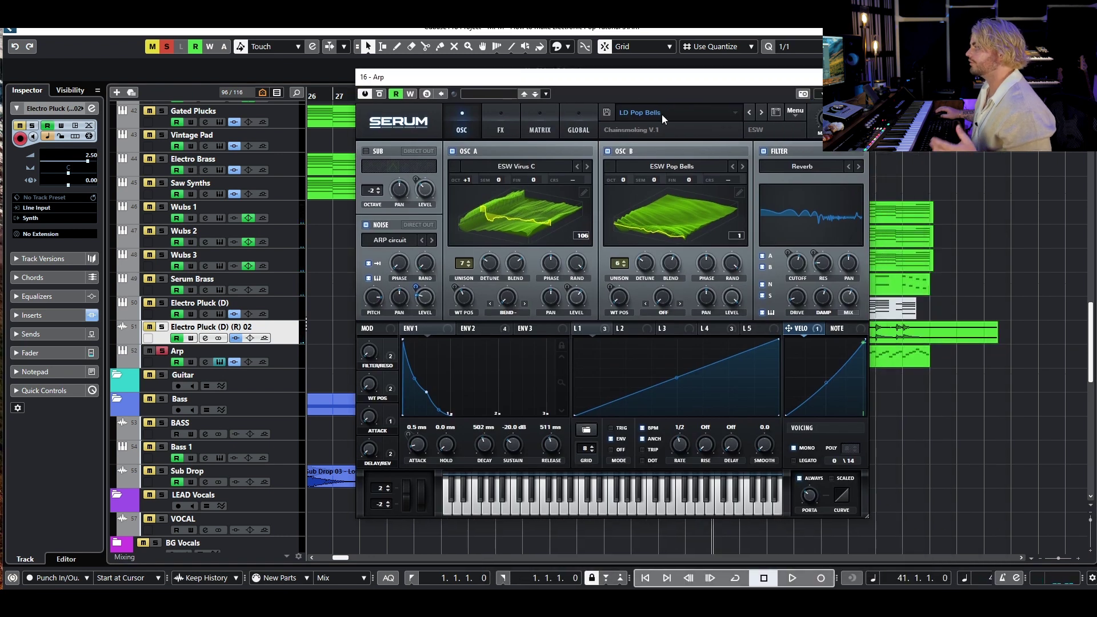
pyautogui.press('space')
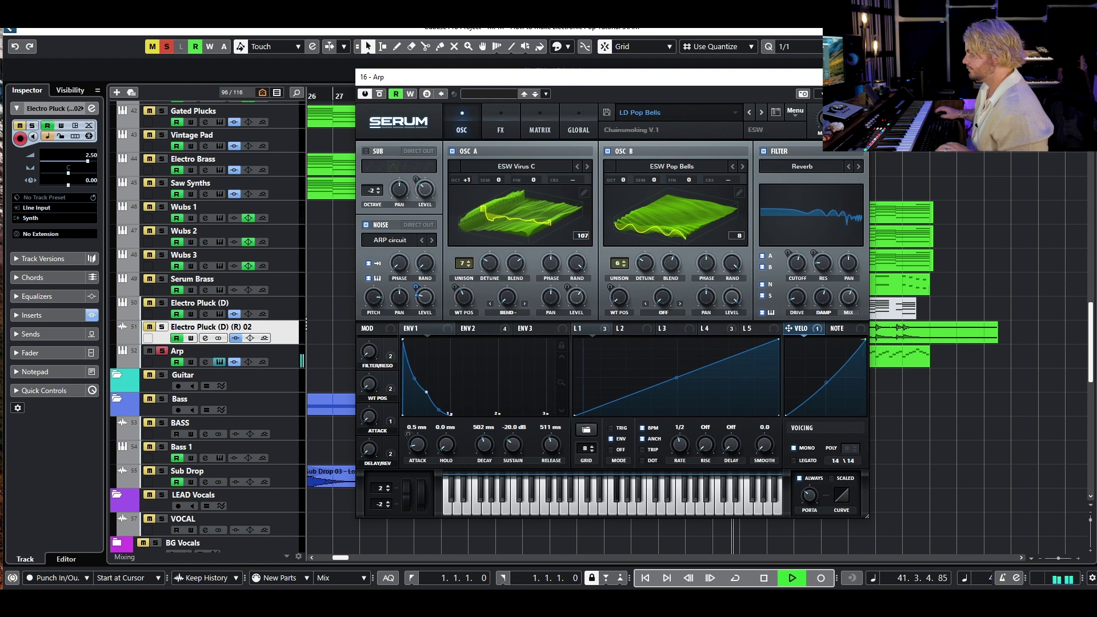
pyautogui.press('Escape')
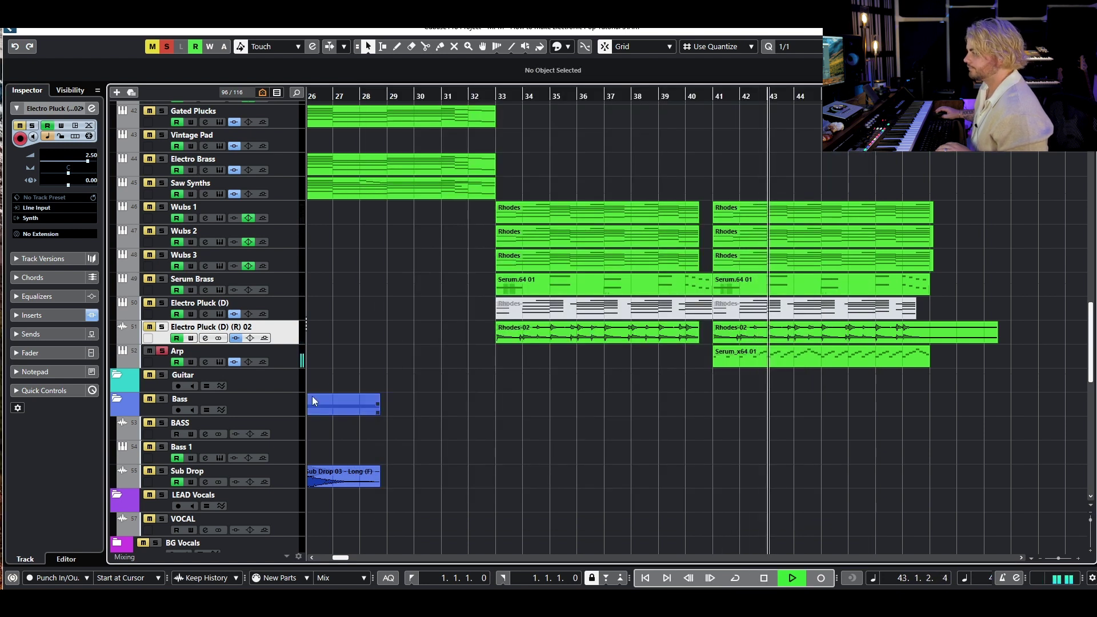
# - Stop playback, inspect the inserts in the Arp channel settings, and clear all solos
pyautogui.click(272, 355)
pyautogui.press('space')
pyautogui.click(205, 361)
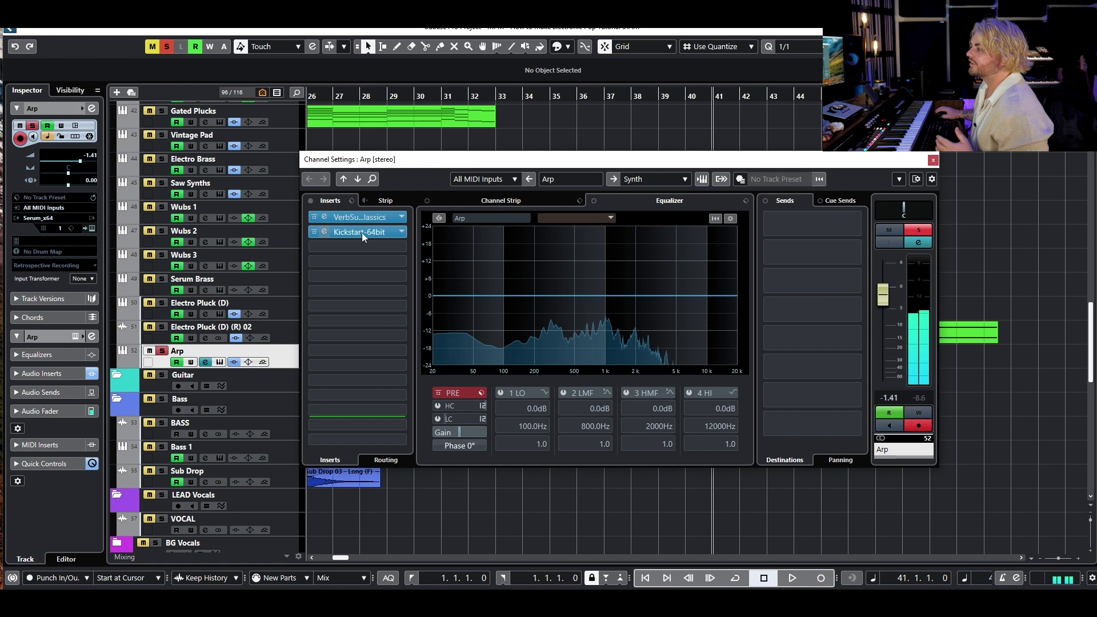
pyautogui.click(934, 162)
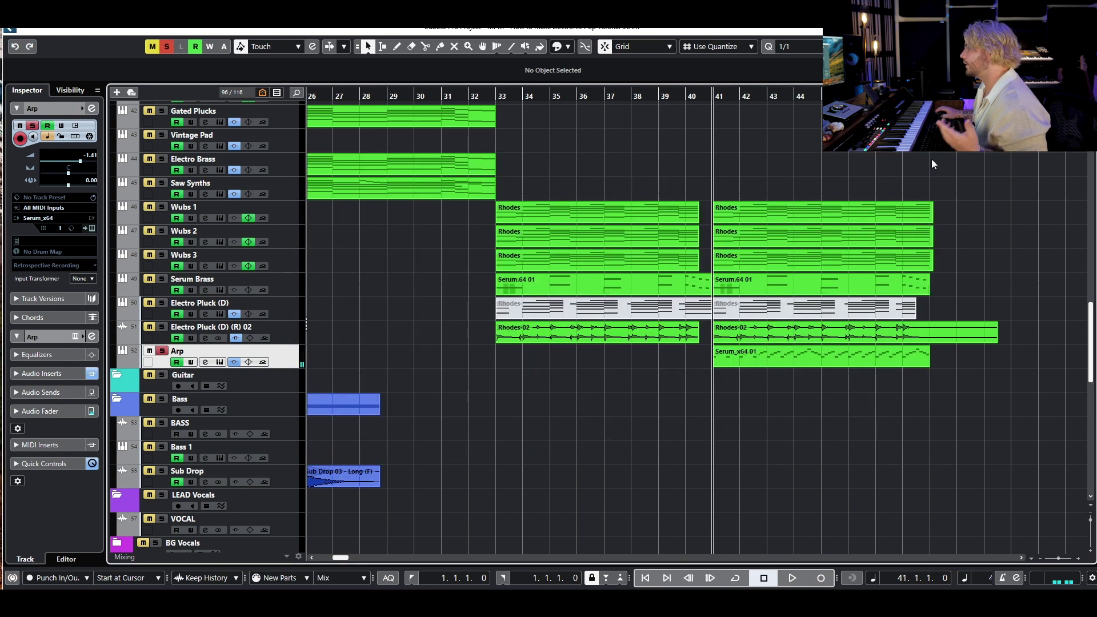
pyautogui.press('g')
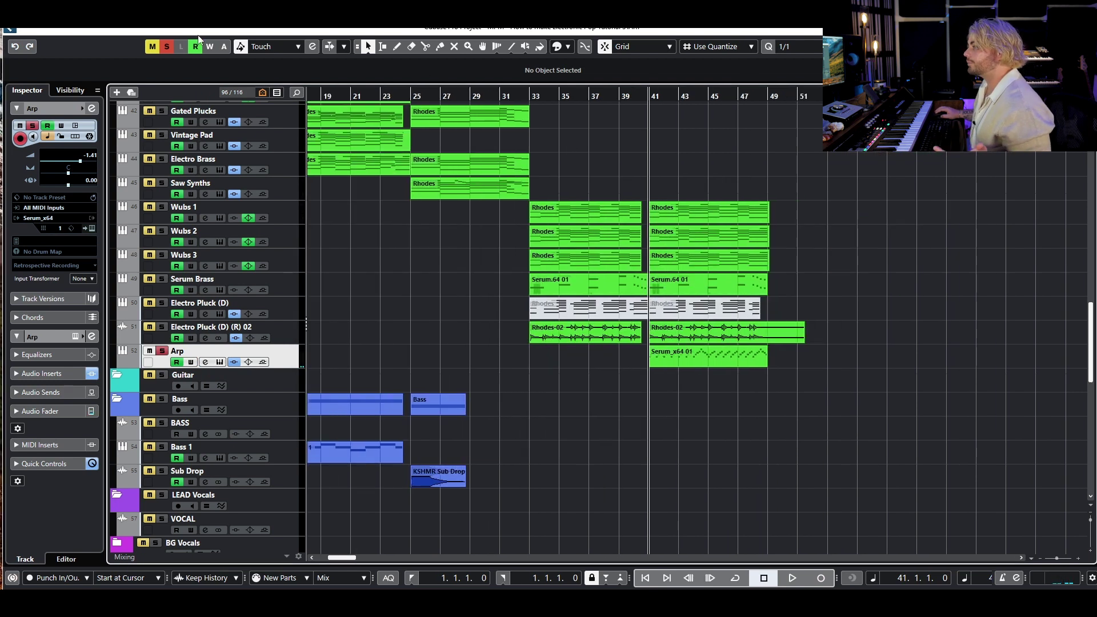
pyautogui.click(172, 49)
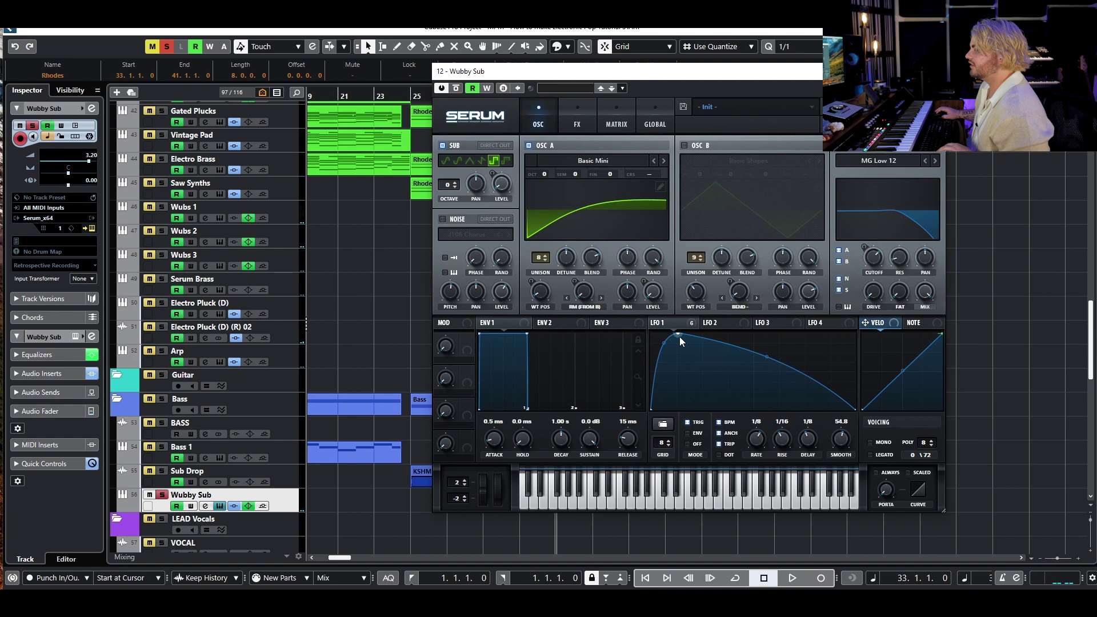
# - Play the soloed Wubby Sub part from bar 33 and review the oscillator and effects pages of its Serum patch
pyautogui.press('space')
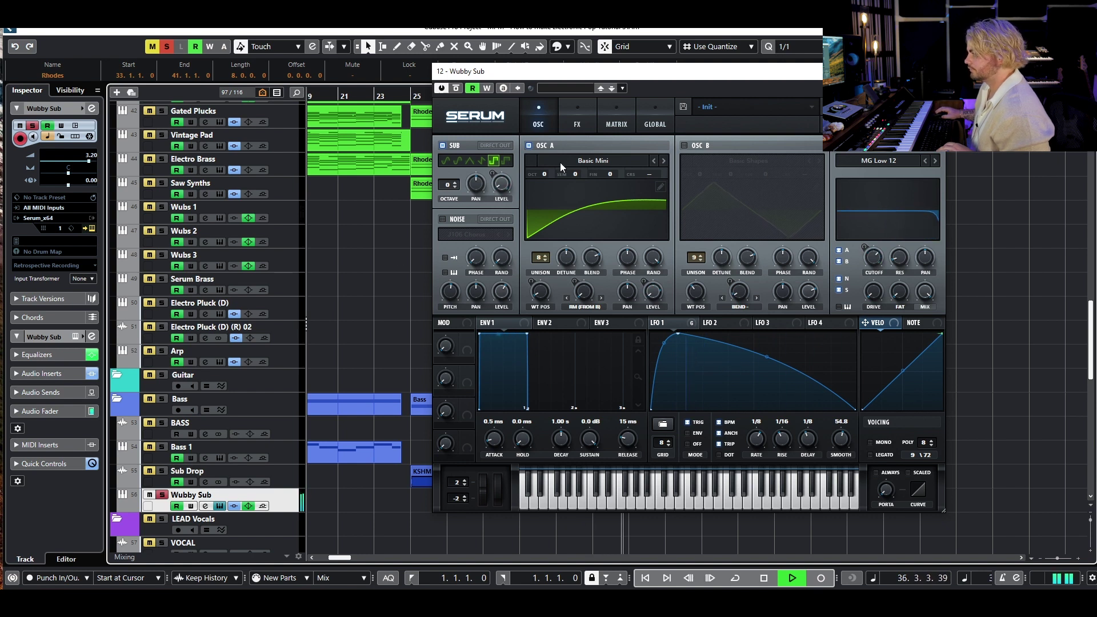
pyautogui.click(571, 127)
pyautogui.press('space')
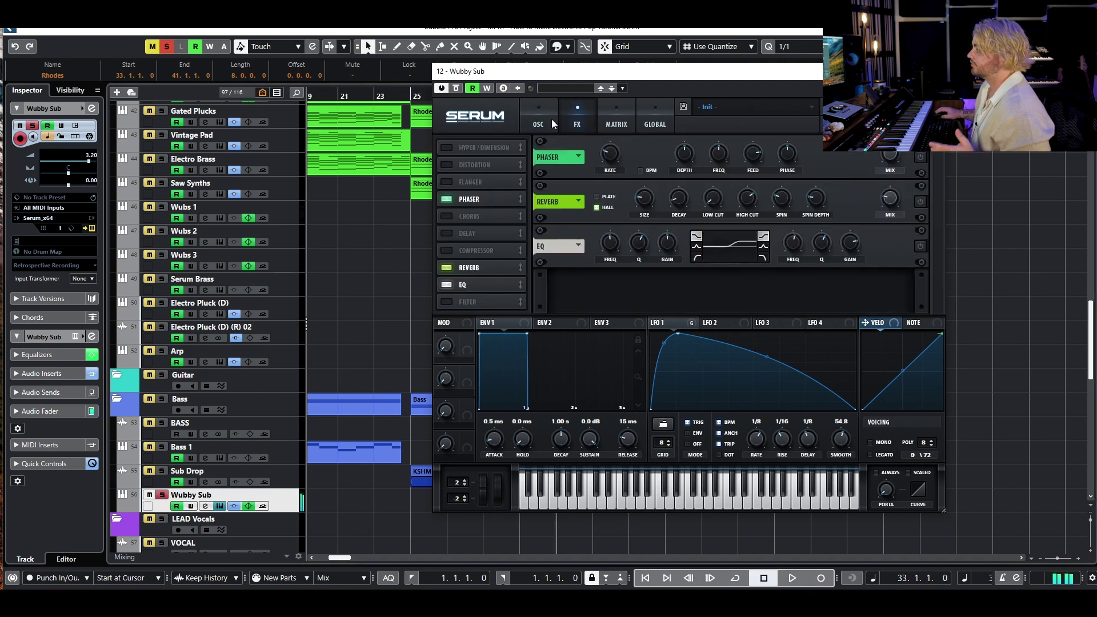
pyautogui.click(551, 118)
pyautogui.click(578, 122)
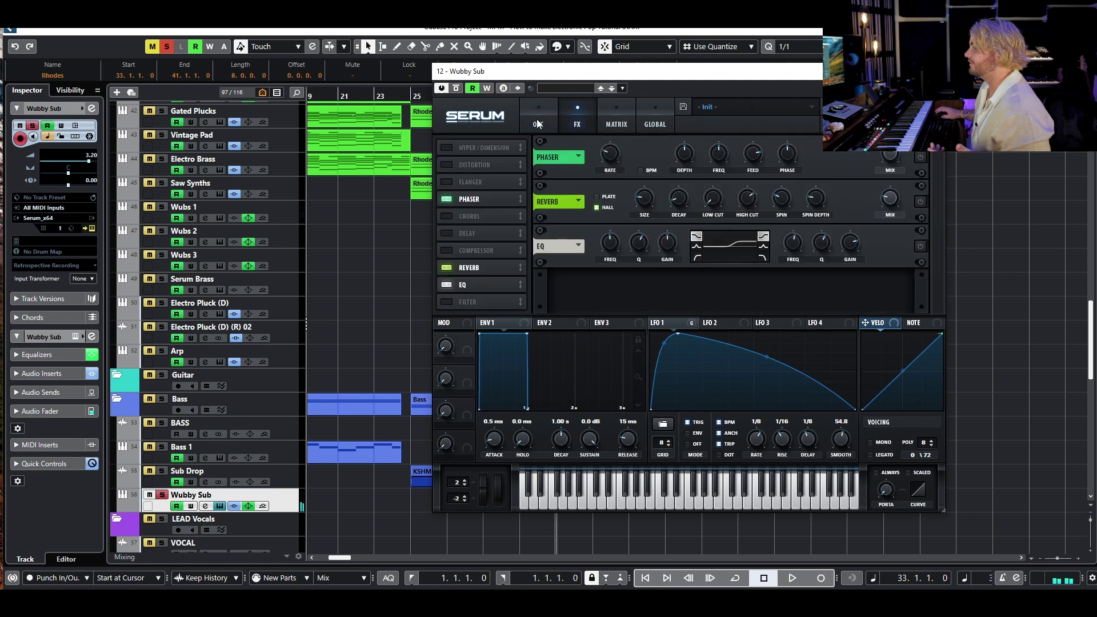
pyautogui.click(538, 122)
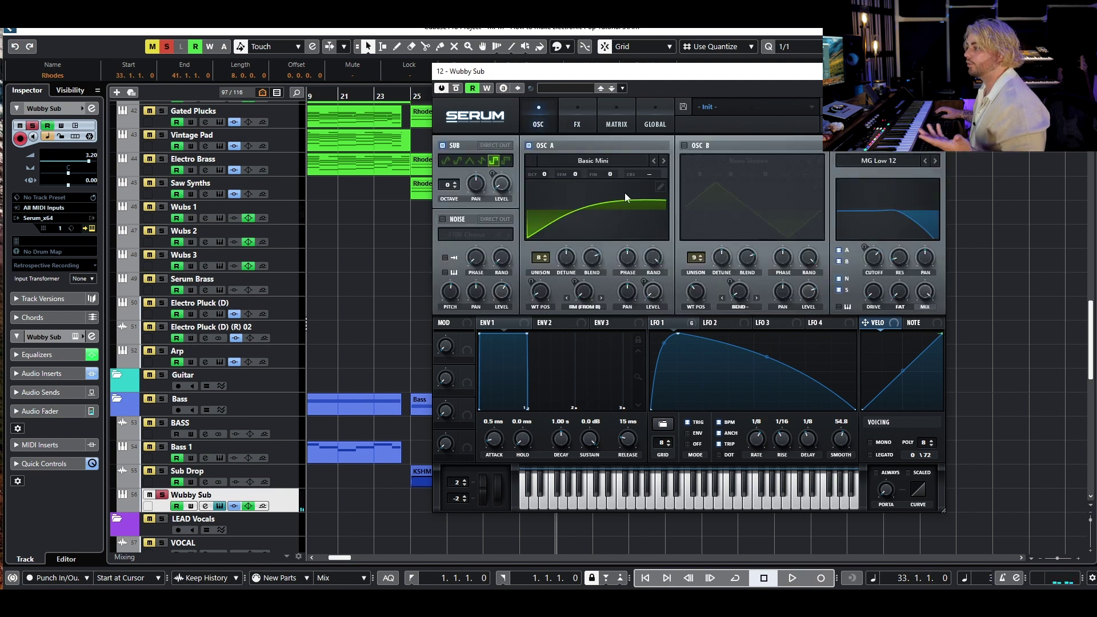
# - Clear all solos, close the Wubby Sub Serum window, and play the full arrangement from bar 33
pyautogui.click(167, 46)
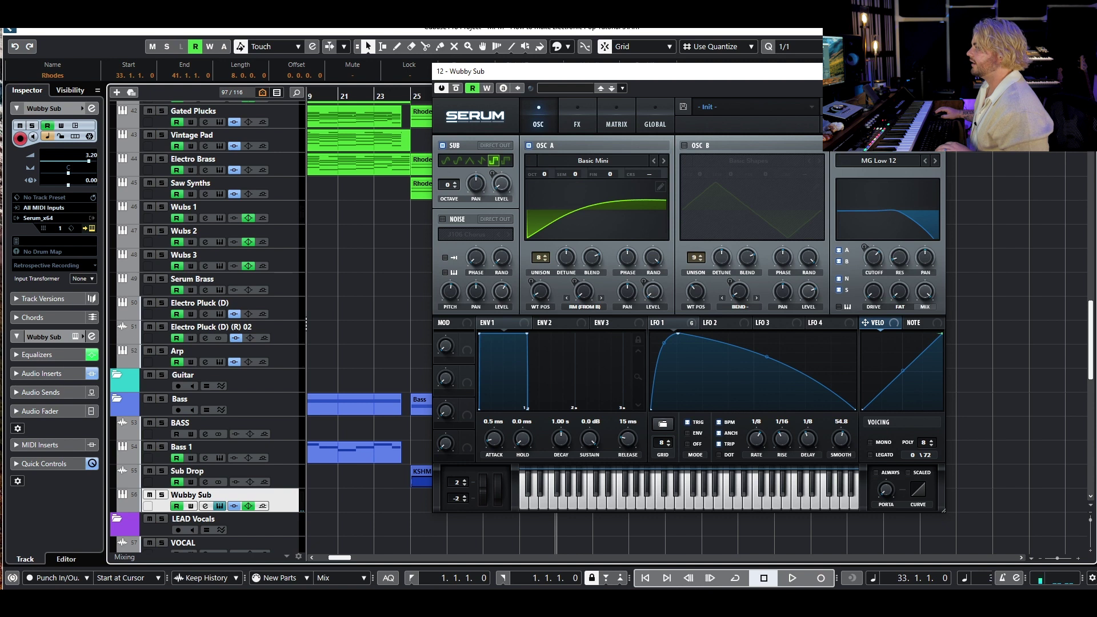
pyautogui.click(937, 71)
pyautogui.press('space')
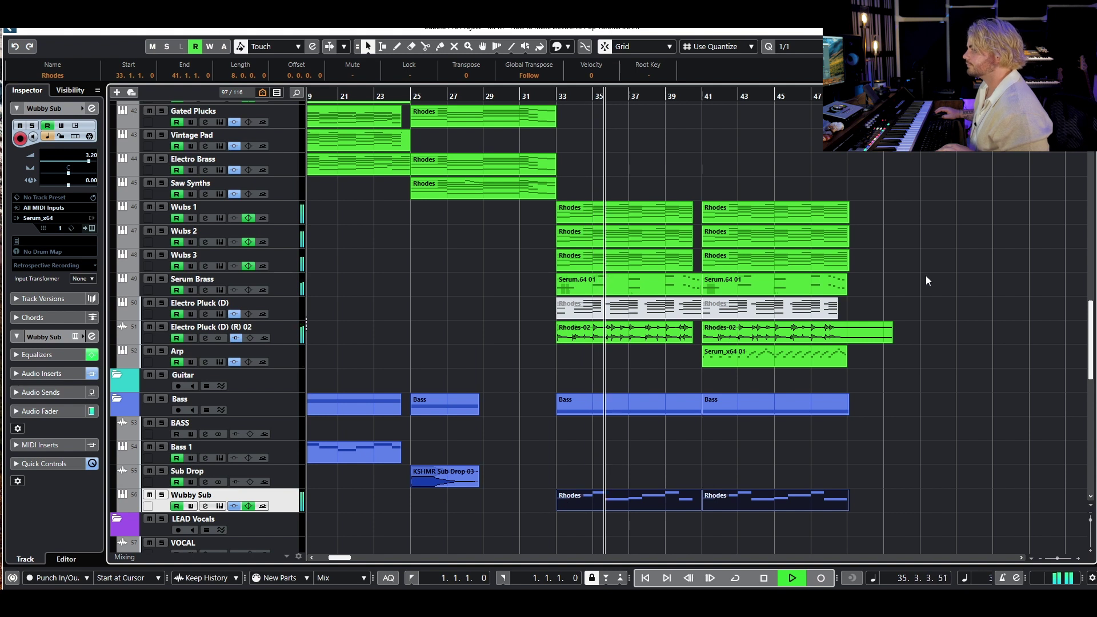
pyautogui.press('space')
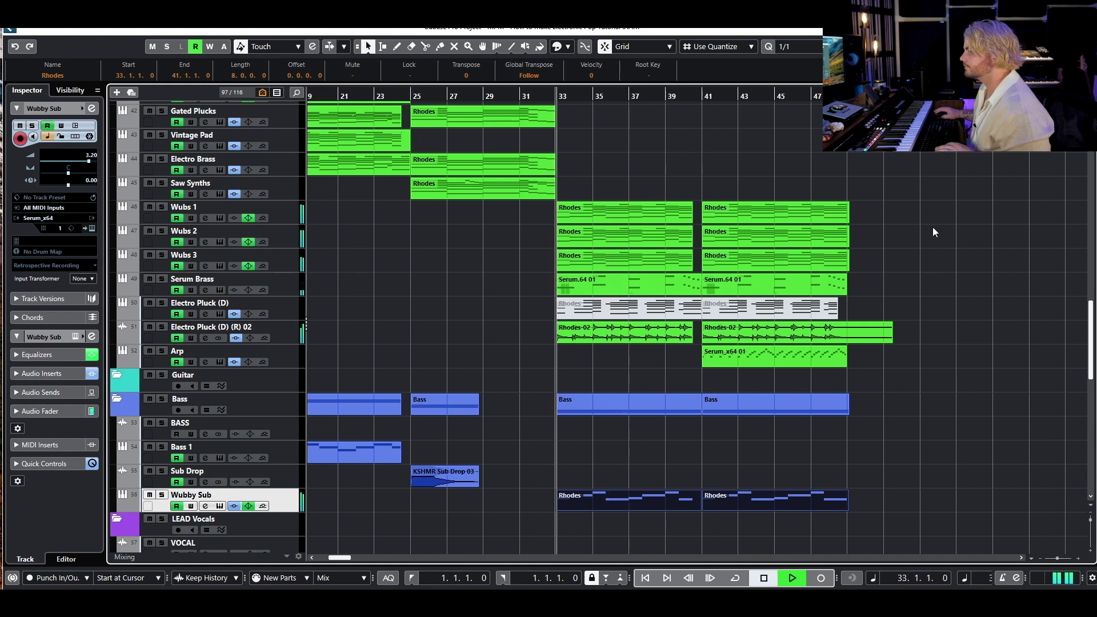
# - Set the playback position to bar 11, solo Lead Vocal, and review the Auto-Tune EFX insert in its channel settings
pyautogui.press('g')
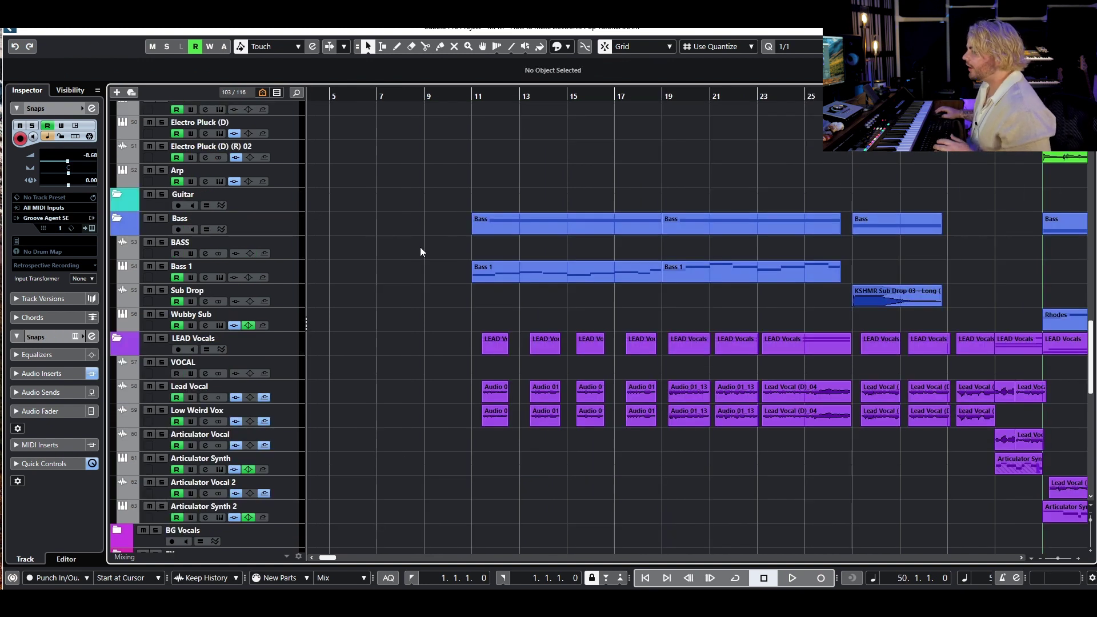
pyautogui.click(483, 92)
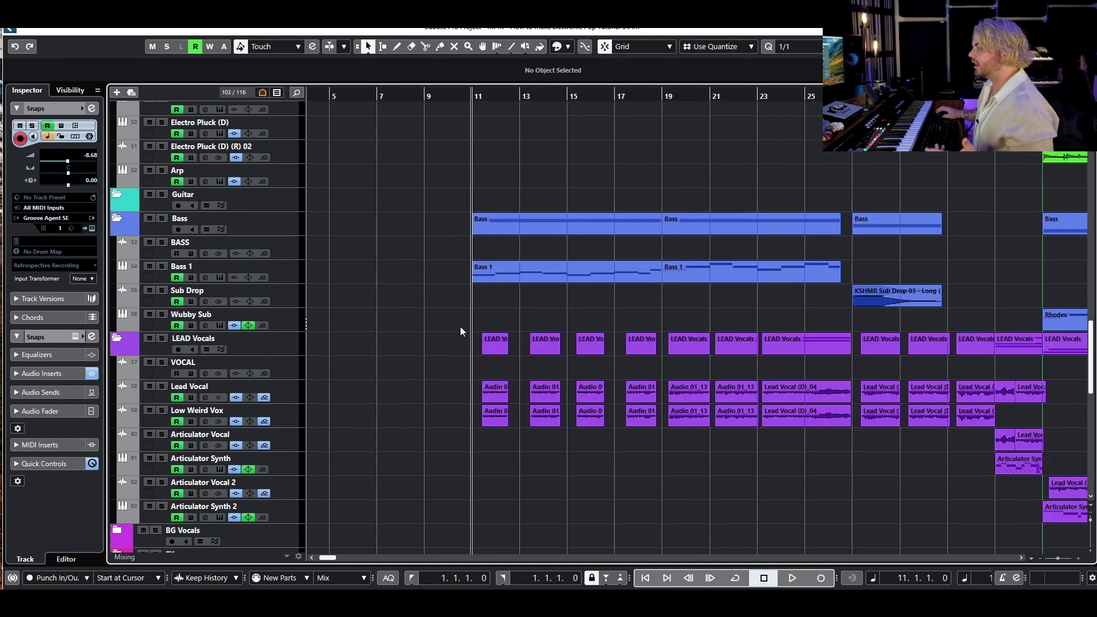
pyautogui.click(205, 397)
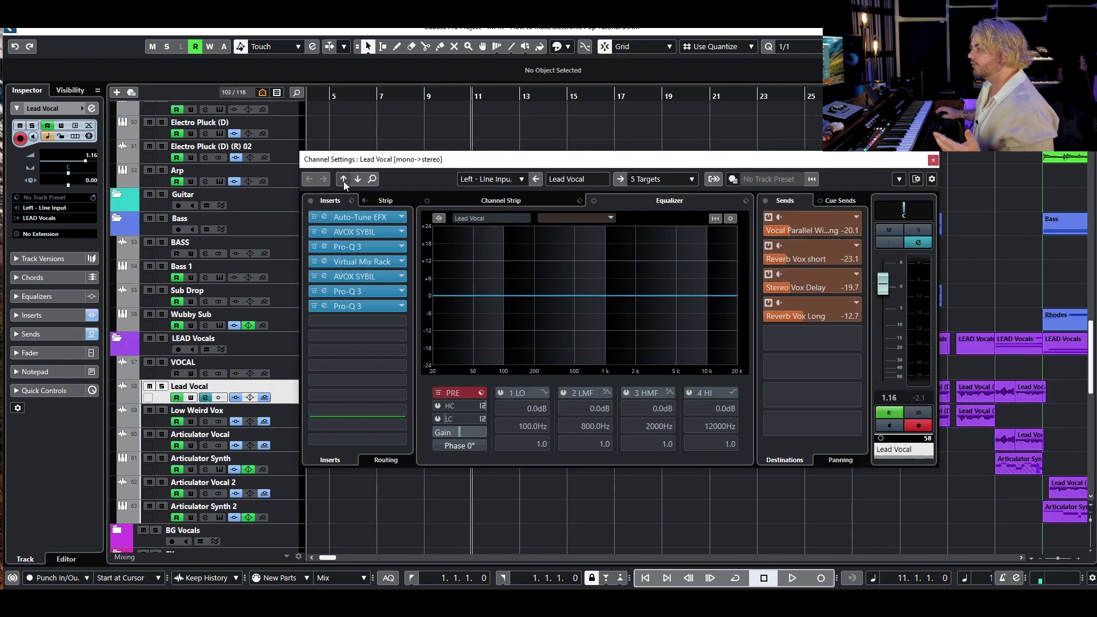
pyautogui.click(357, 217)
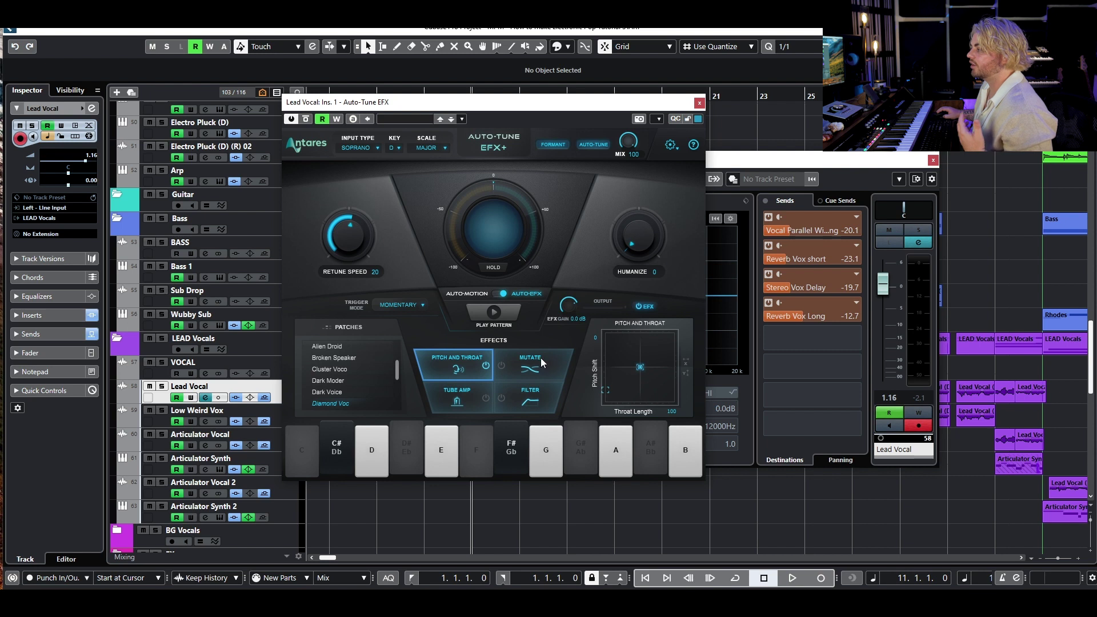
pyautogui.click(163, 387)
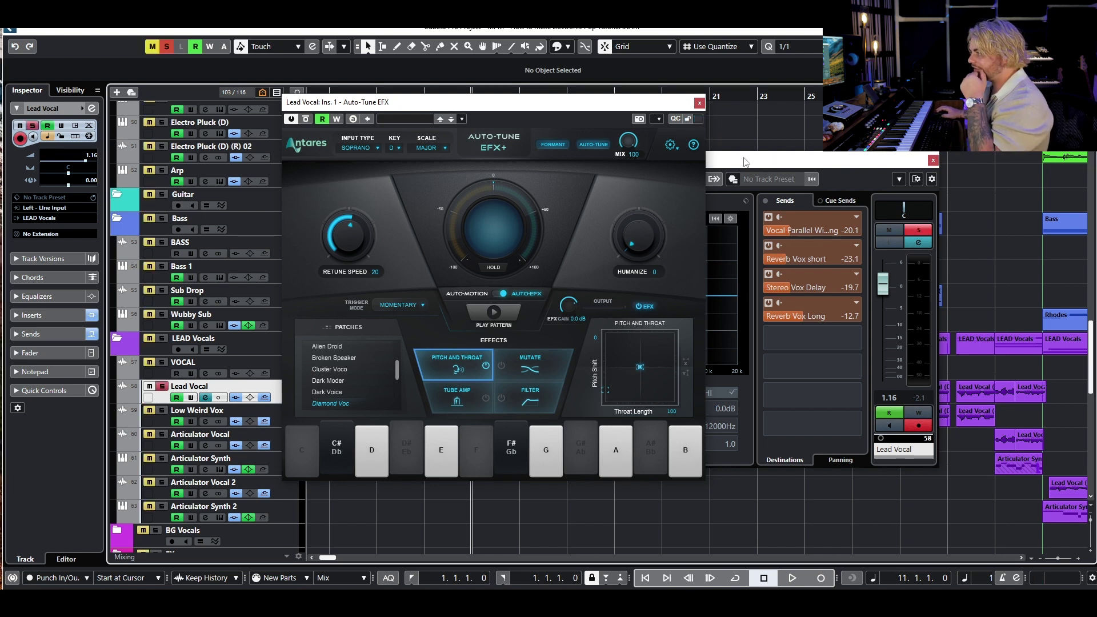
pyautogui.click(701, 104)
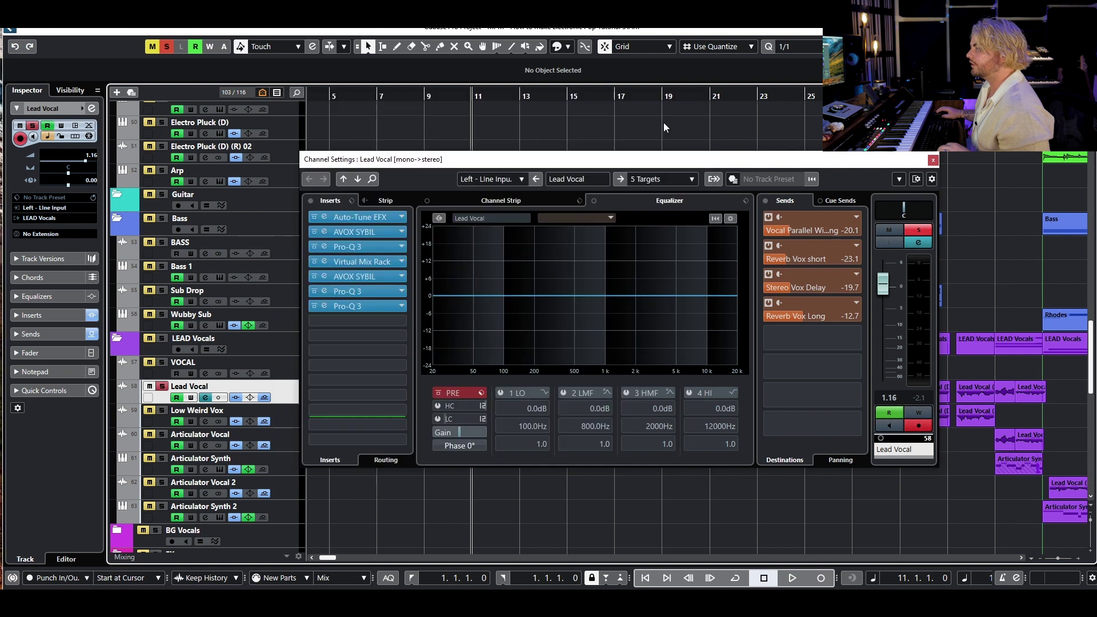
# - Review the first AVOX SYBIL de-esser insert on Lead Vocal and close the channel settings
pyautogui.click(352, 231)
pyautogui.moveTo(1094, 157); pyautogui.dragTo(669, 184)
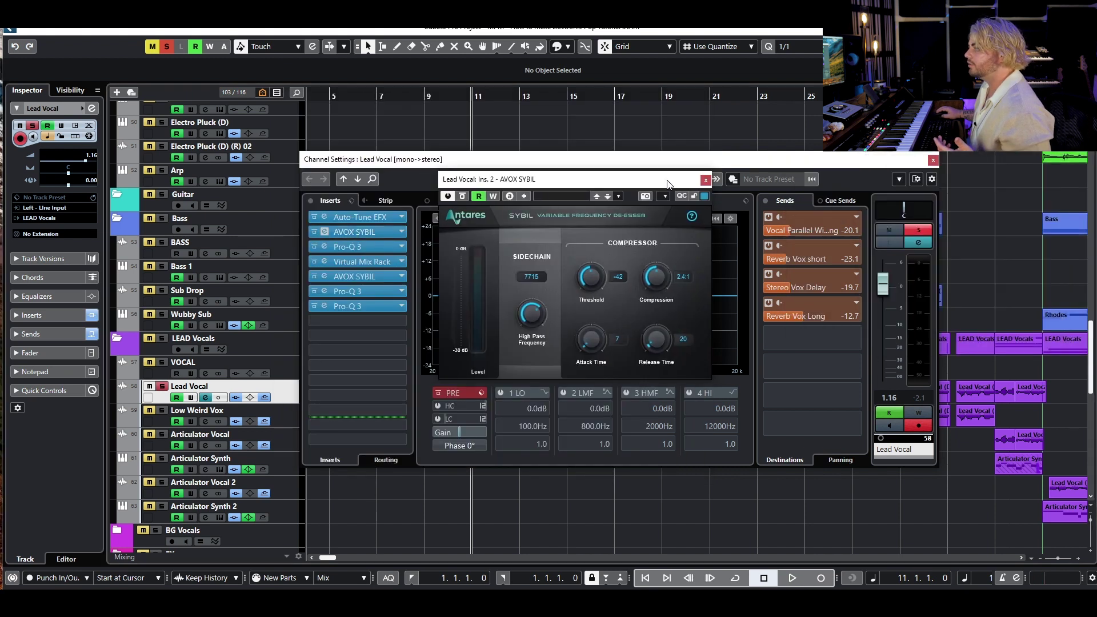
pyautogui.click(706, 180)
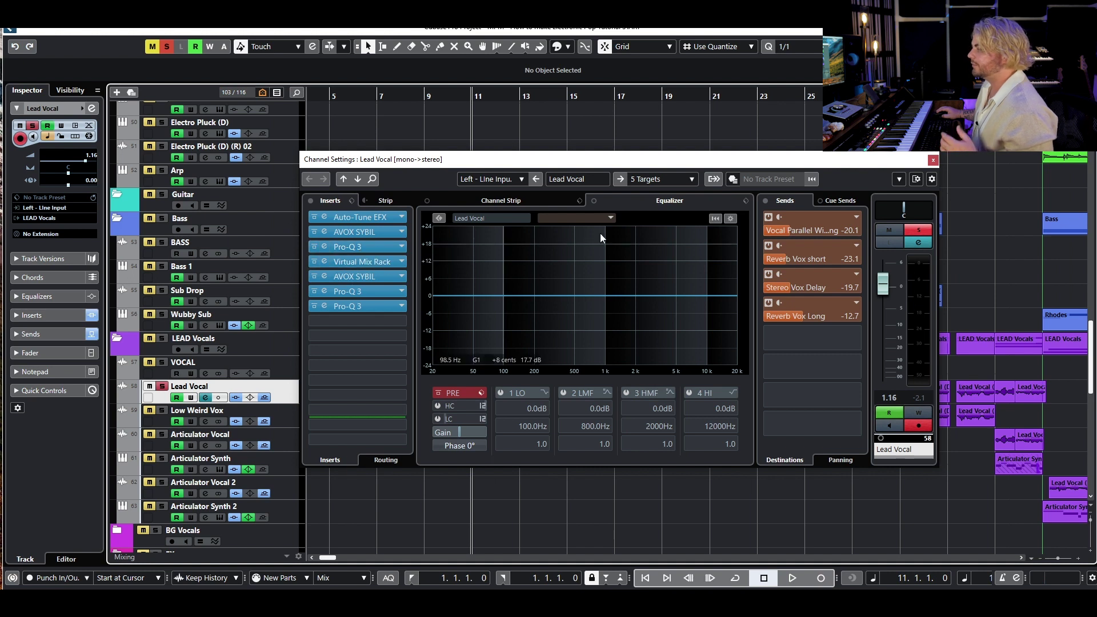
pyautogui.click(933, 161)
# - Play the soloed Lead Vocal from bar 11, clear the solo to hear it with the other tracks, and stop playback
pyautogui.press('space')
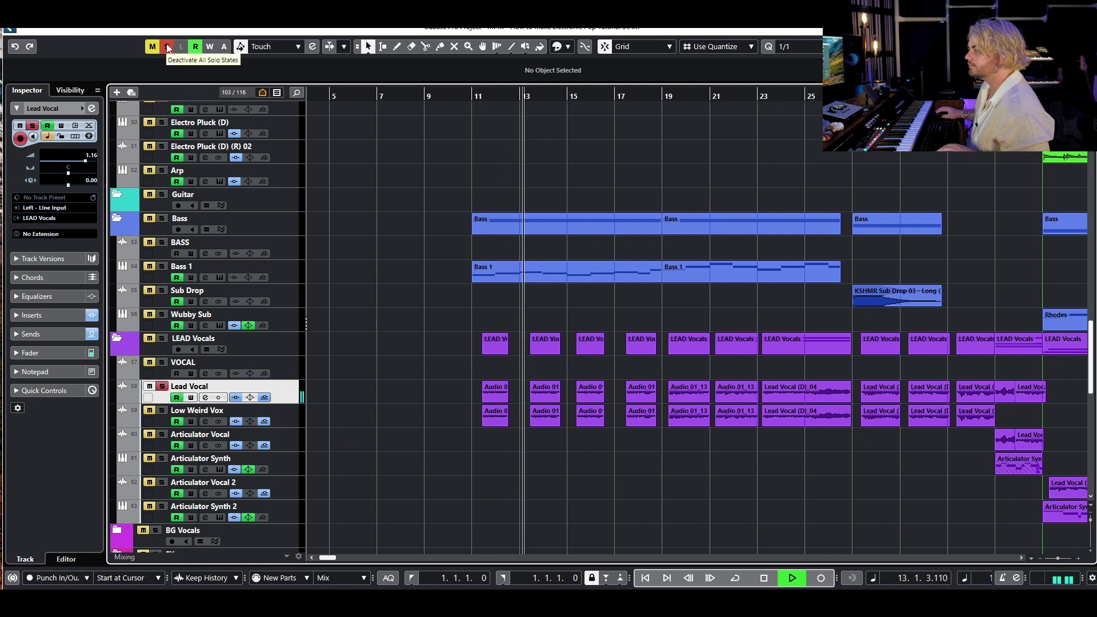
pyautogui.click(168, 49)
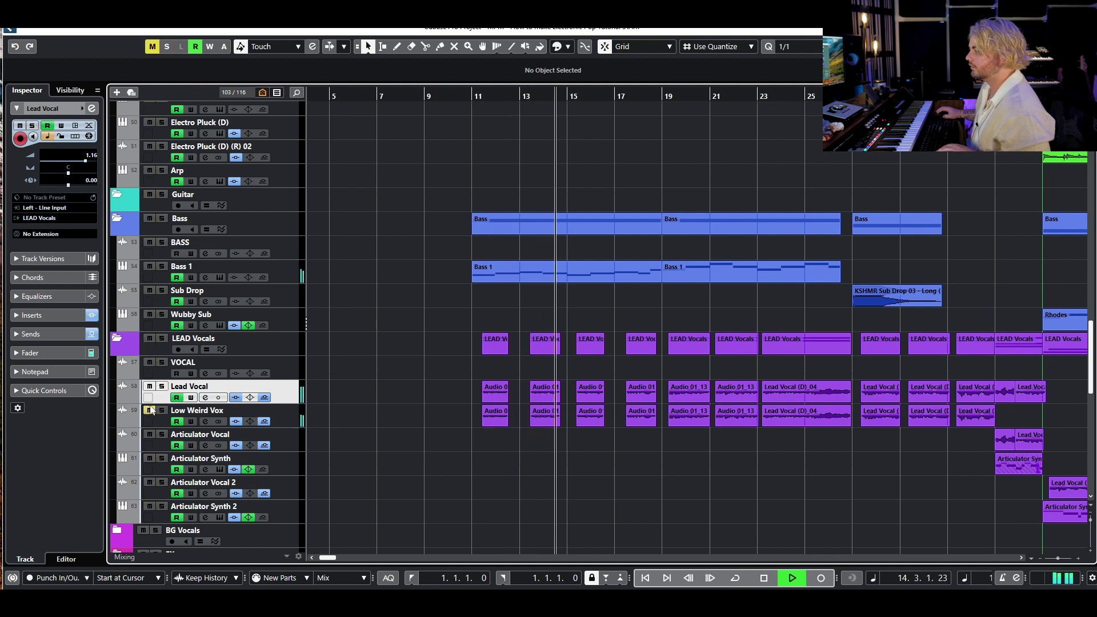
pyautogui.press('g')
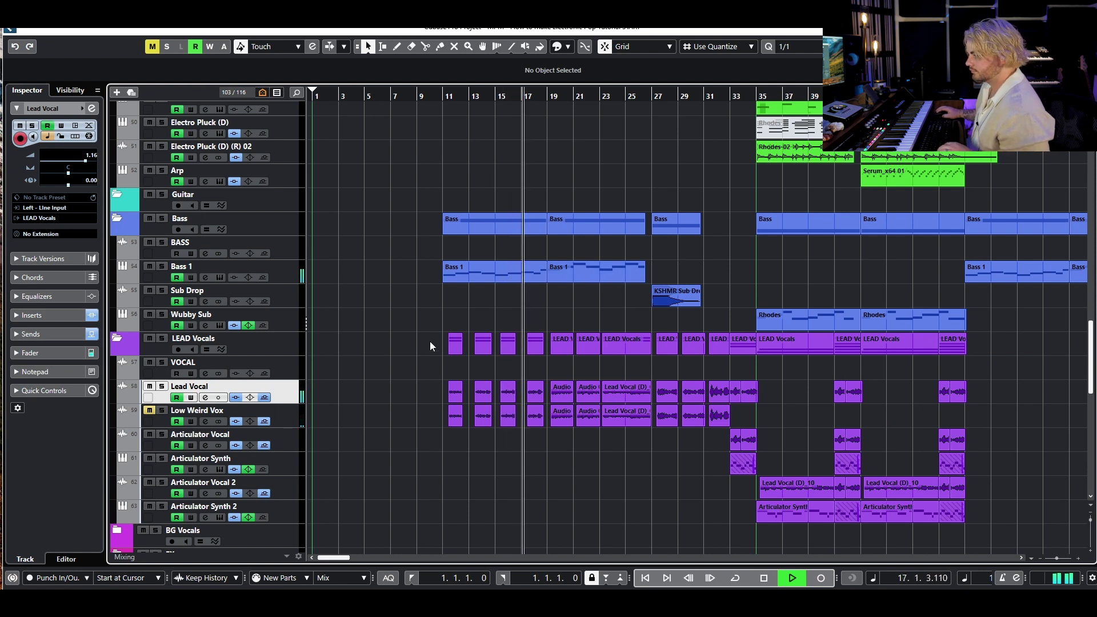
pyautogui.press('space')
# - Unmute and solo Low Weird Vox, review its Auto-Tune EFX insert, and move its channel settings window off the upper tracks
pyautogui.click(149, 410)
pyautogui.click(162, 410)
pyautogui.click(205, 422)
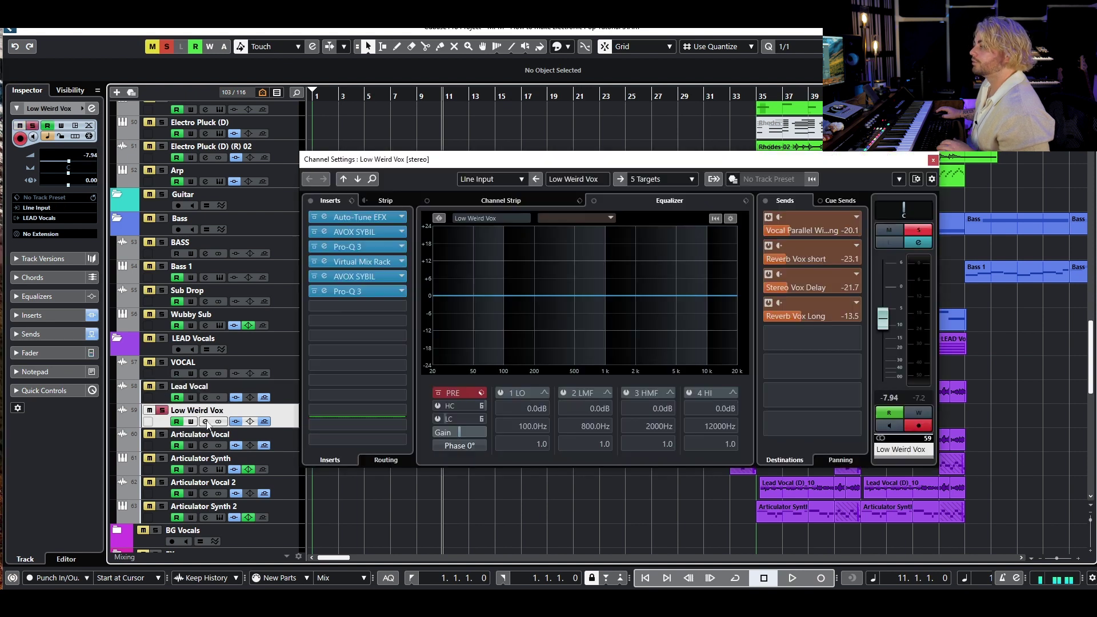
pyautogui.click(357, 218)
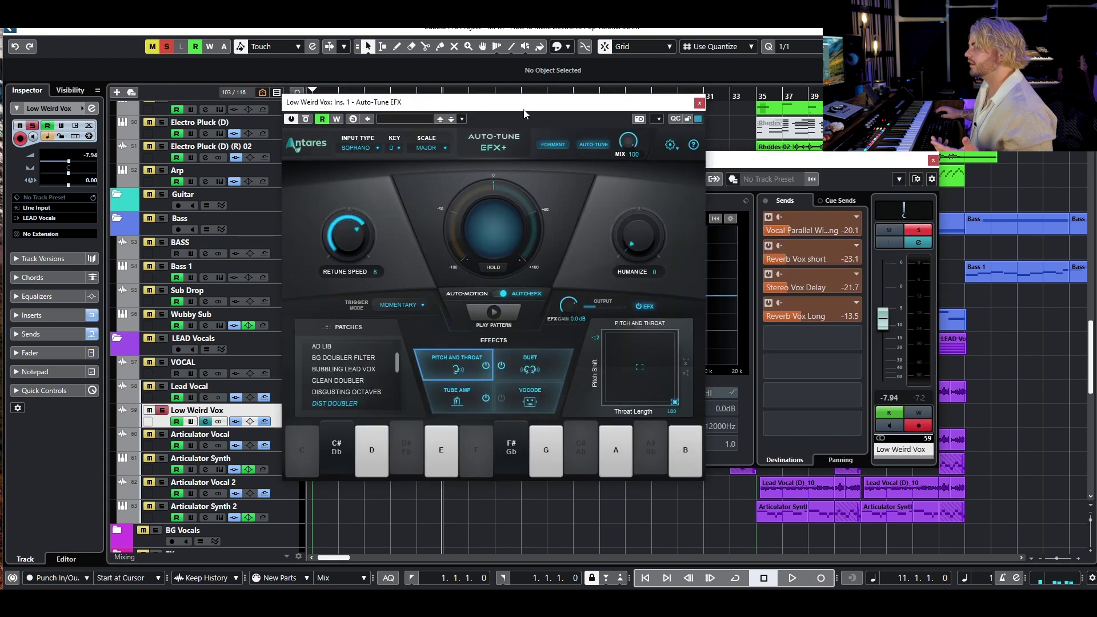
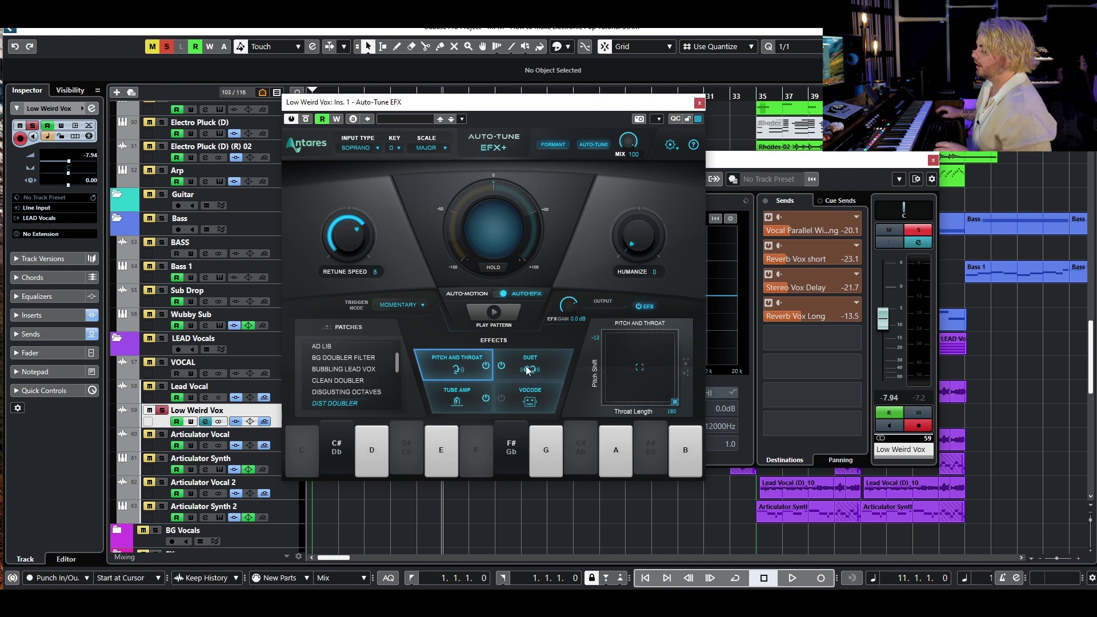
pyautogui.click(700, 103)
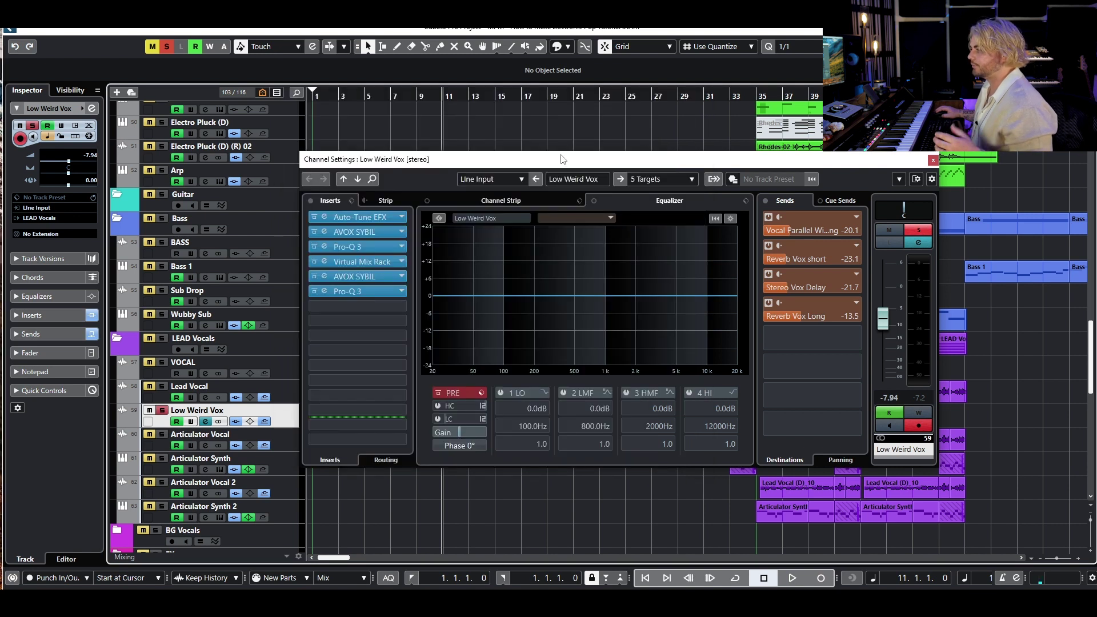
pyautogui.moveTo(513, 163); pyautogui.dragTo(519, 339)
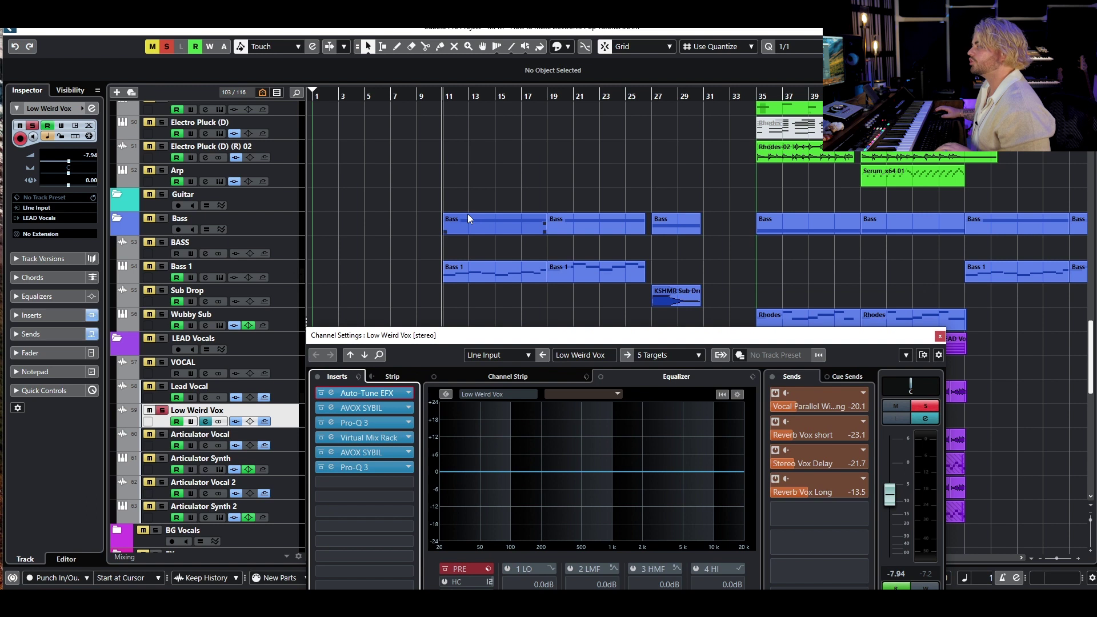
# - Play the soloed Low Weird Vox, close its channel settings, and add Lead Vocal to the solo
pyautogui.press('space')
pyautogui.moveTo(455, 338); pyautogui.dragTo(458, 200)
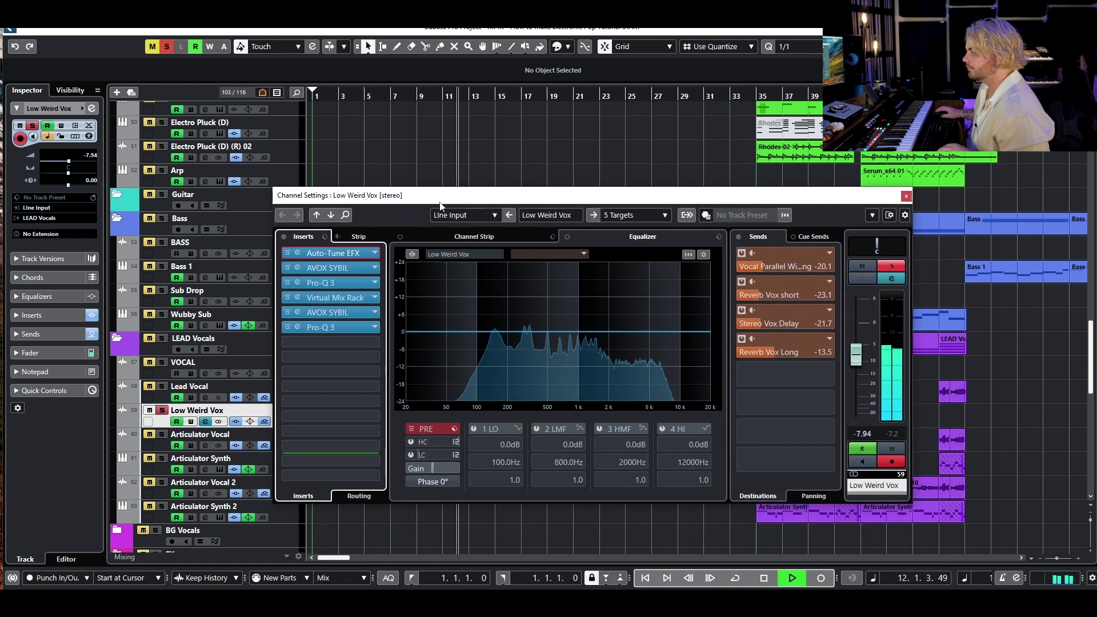
pyautogui.hotkey('ctrl', 'w')
pyautogui.click(163, 387)
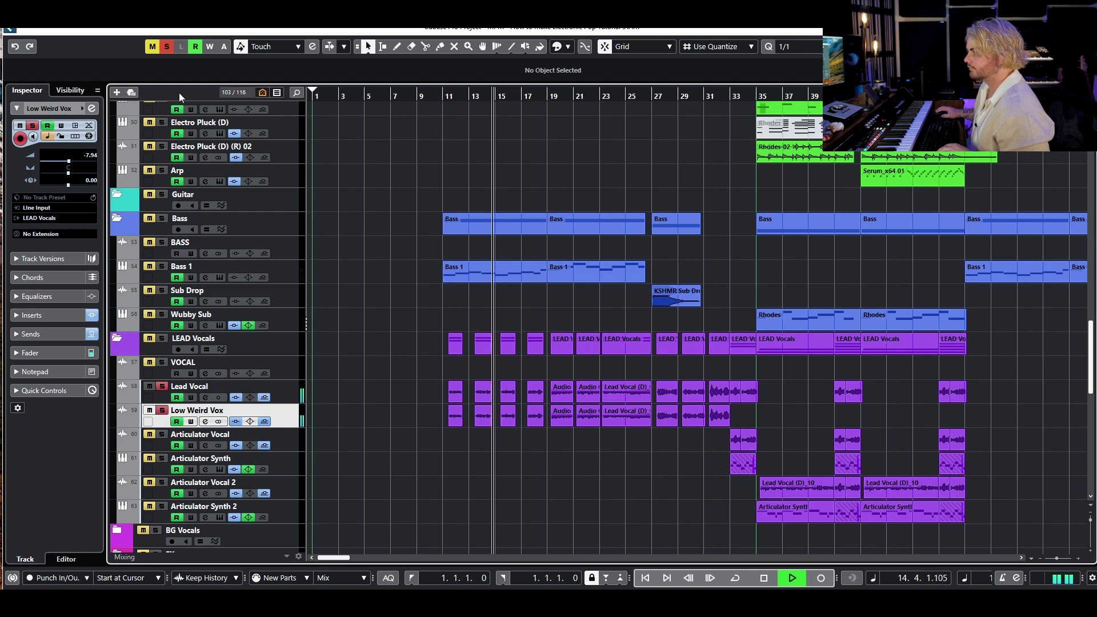
# - Clear all solos to hear both vocal layers with the full arrangement, and stop playback
pyautogui.click(166, 46)
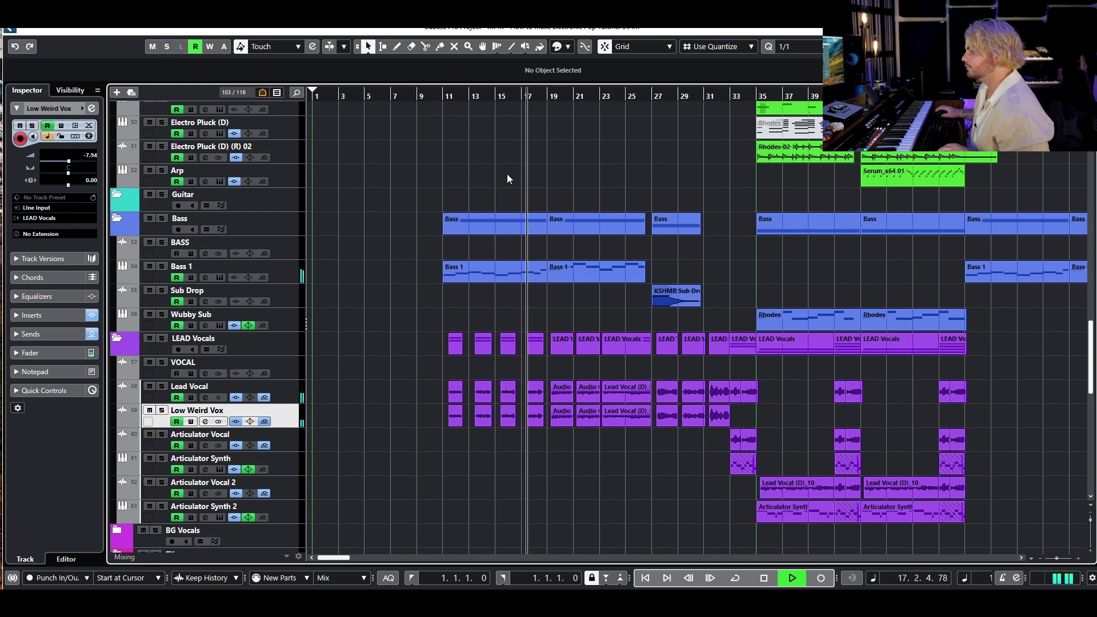
pyautogui.keyDown('ctrl'); pyautogui.scroll(5, 628, 260); pyautogui.keyUp('ctrl')
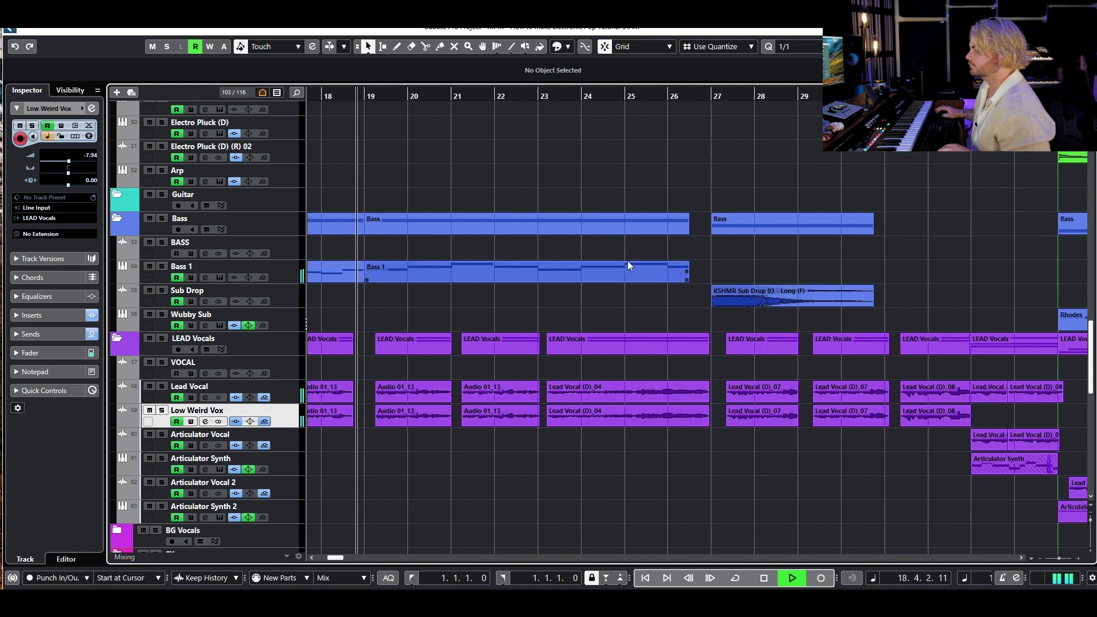
pyautogui.keyDown('ctrl'); pyautogui.scroll(-5, 682, 228); pyautogui.keyUp('ctrl')
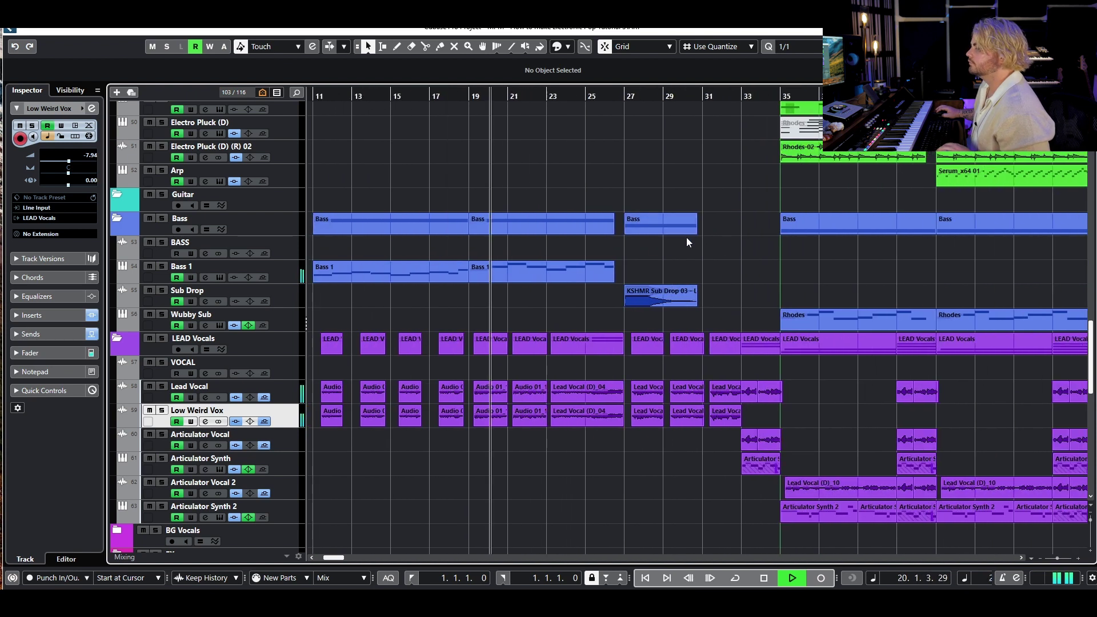
pyautogui.press('space')
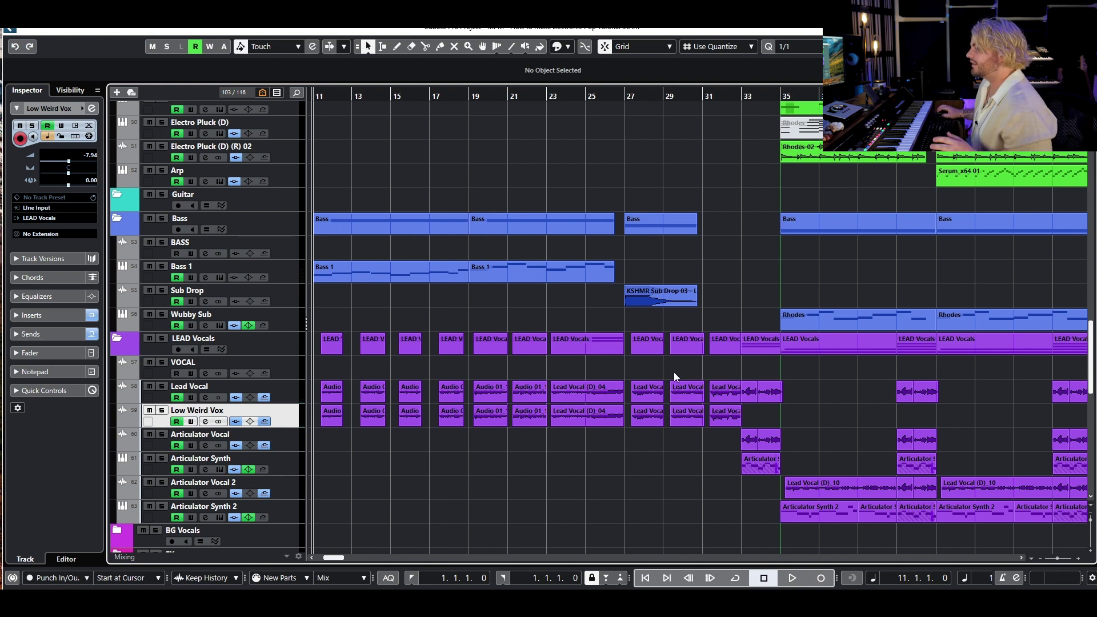
# - Set the playback position to bar 32 and inspect the Articulator vocal and synth clips from bar 33 onward
pyautogui.hscroll(4, 665, 374)
pyautogui.scroll(-3, 524, 355)
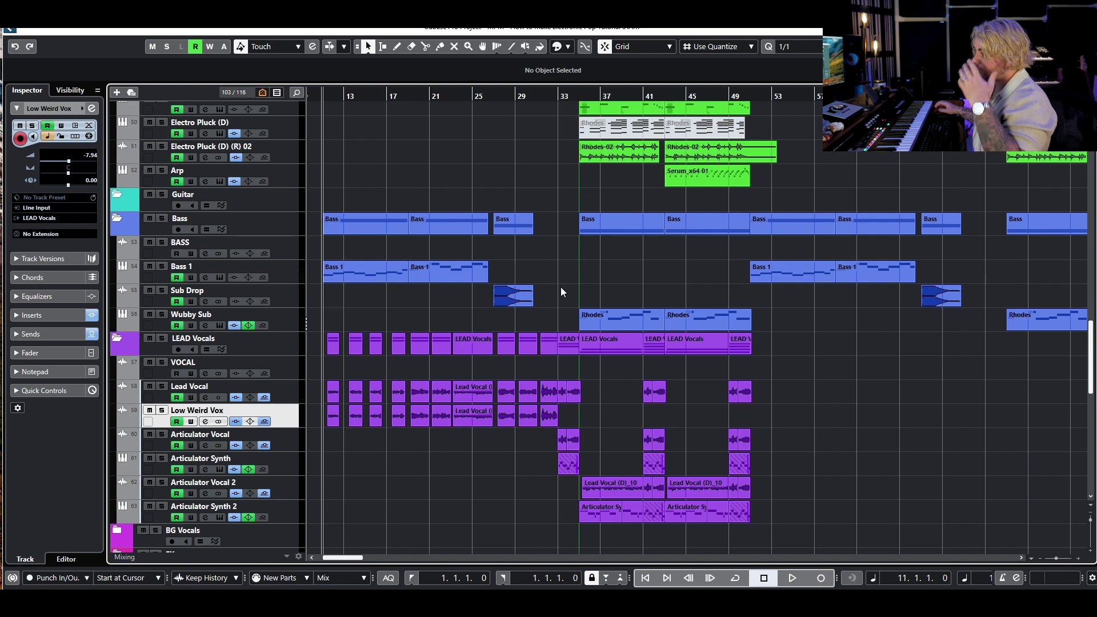
pyautogui.scroll(5, 561, 286)
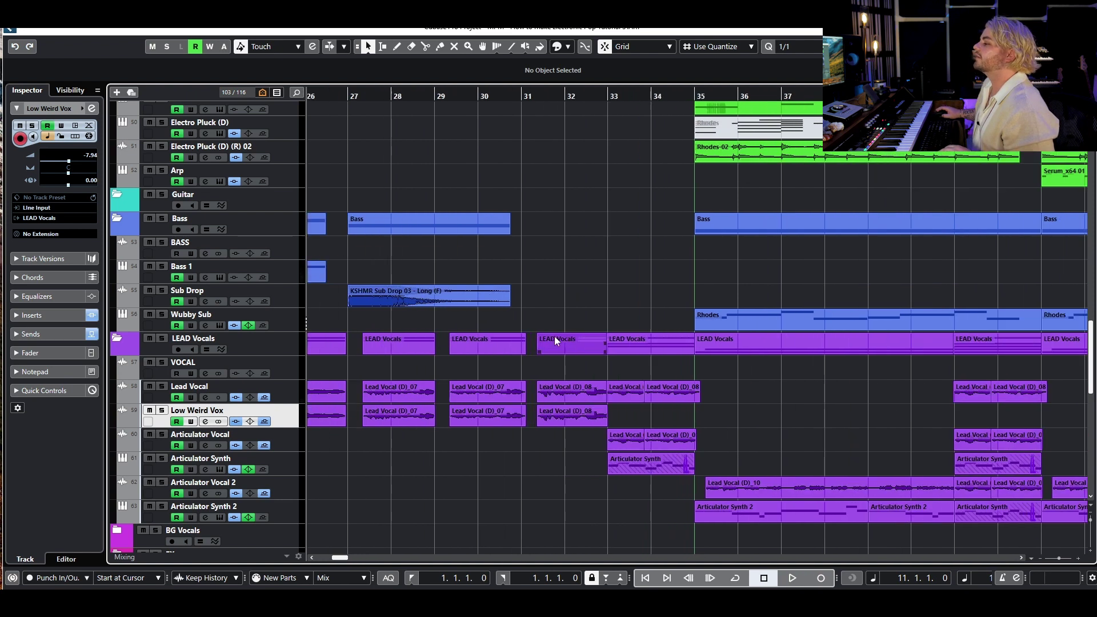
pyautogui.scroll(-3, 599, 280)
pyautogui.click(492, 96)
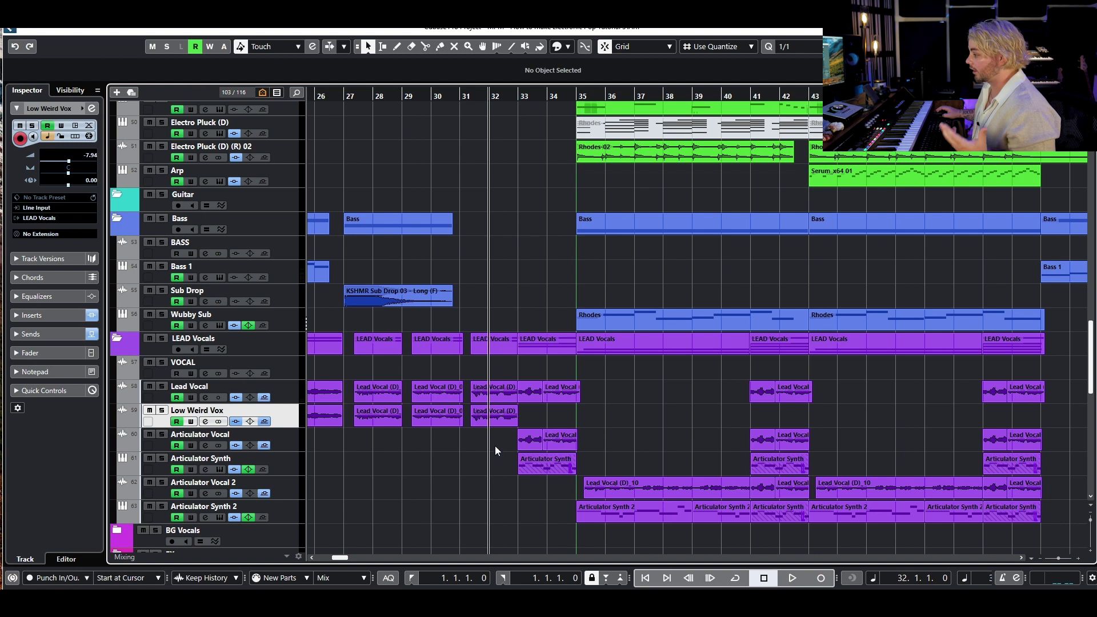
pyautogui.moveTo(529, 366); pyautogui.dragTo(713, 544)
pyautogui.click(643, 410)
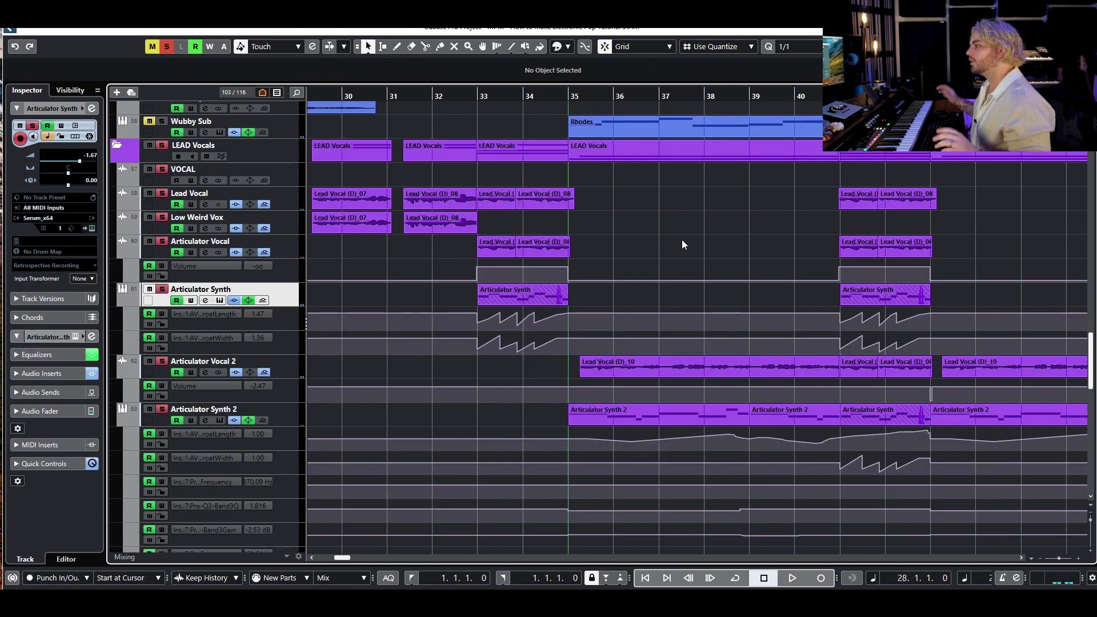
# - Take Articulator Vocal and Articulator Synth out of the solo, play the dry Lead Vocal from bar 33, and stop playback
pyautogui.click(162, 241)
pyautogui.click(163, 289)
pyautogui.click(474, 95)
pyautogui.press('space')
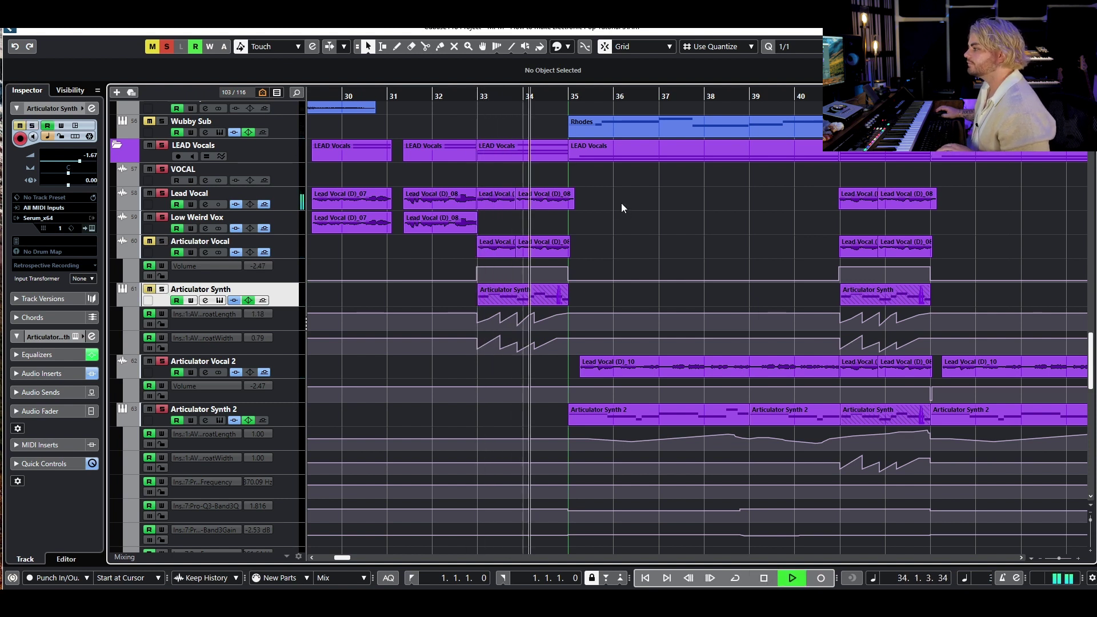
pyautogui.press('space')
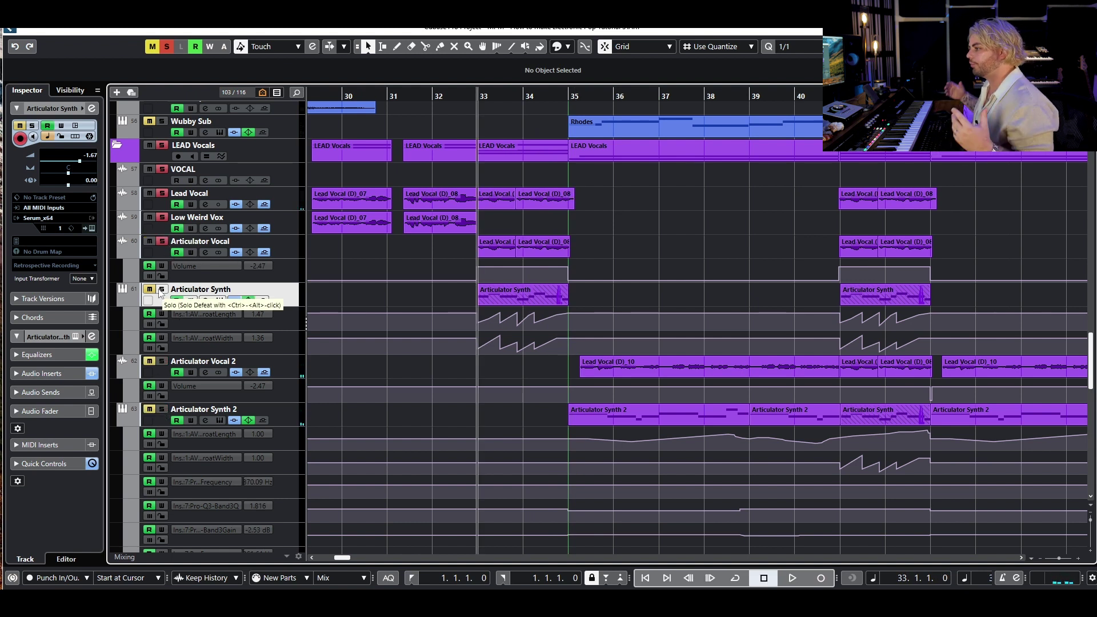
# - Solo Articulator Vocal, open its channel settings, and review the AVOX WARM insert before closing the plug-in
pyautogui.click(166, 237)
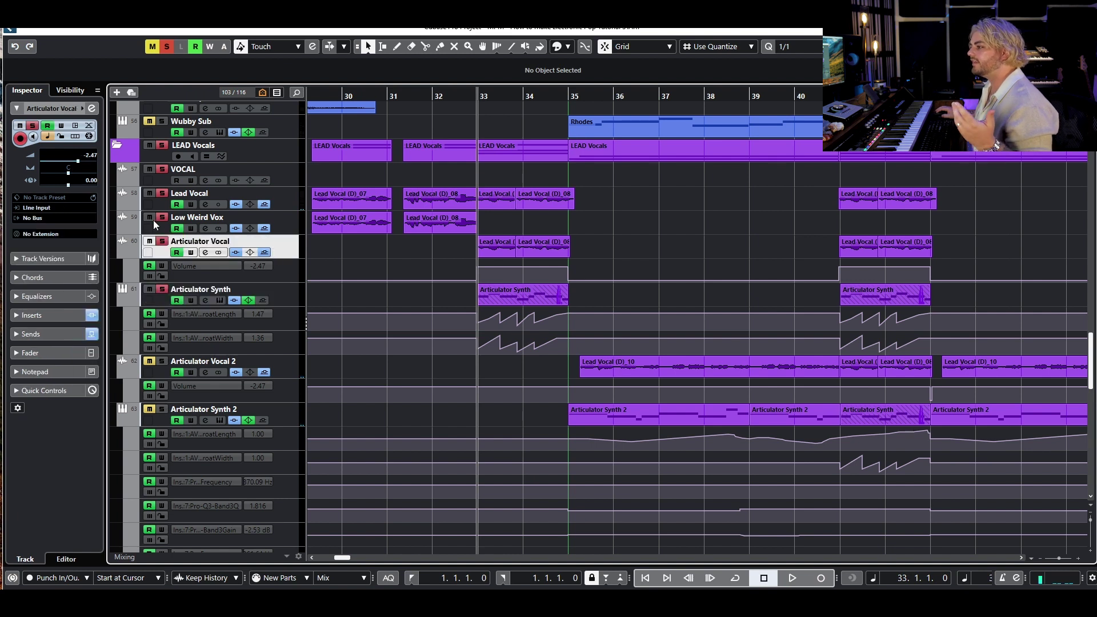
pyautogui.click(205, 253)
pyautogui.moveTo(366, 201); pyautogui.dragTo(405, 312)
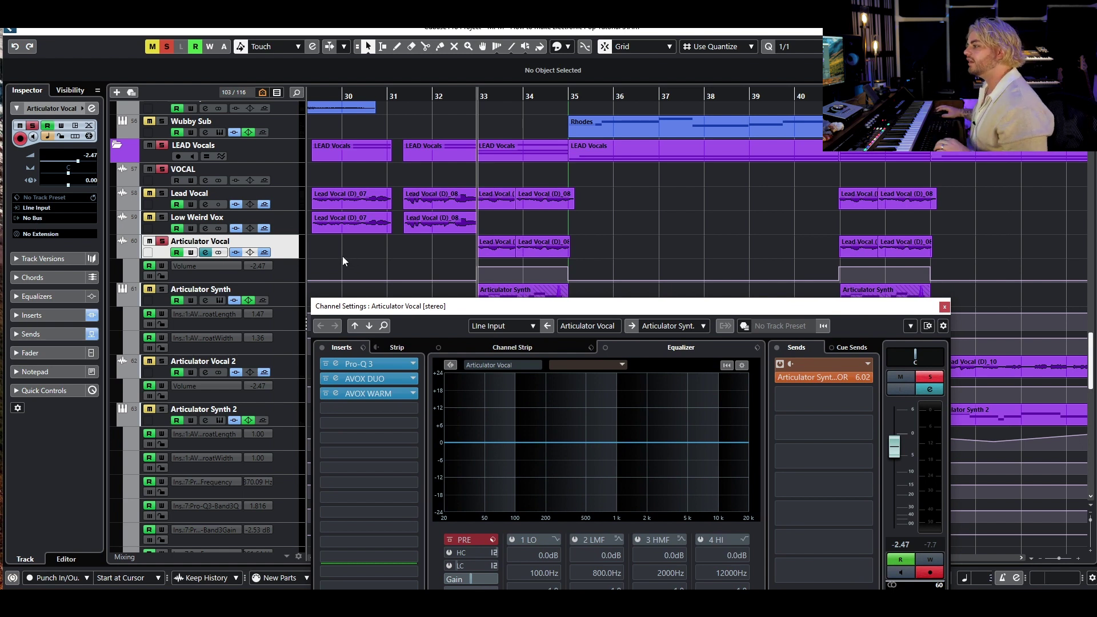
pyautogui.click(381, 395)
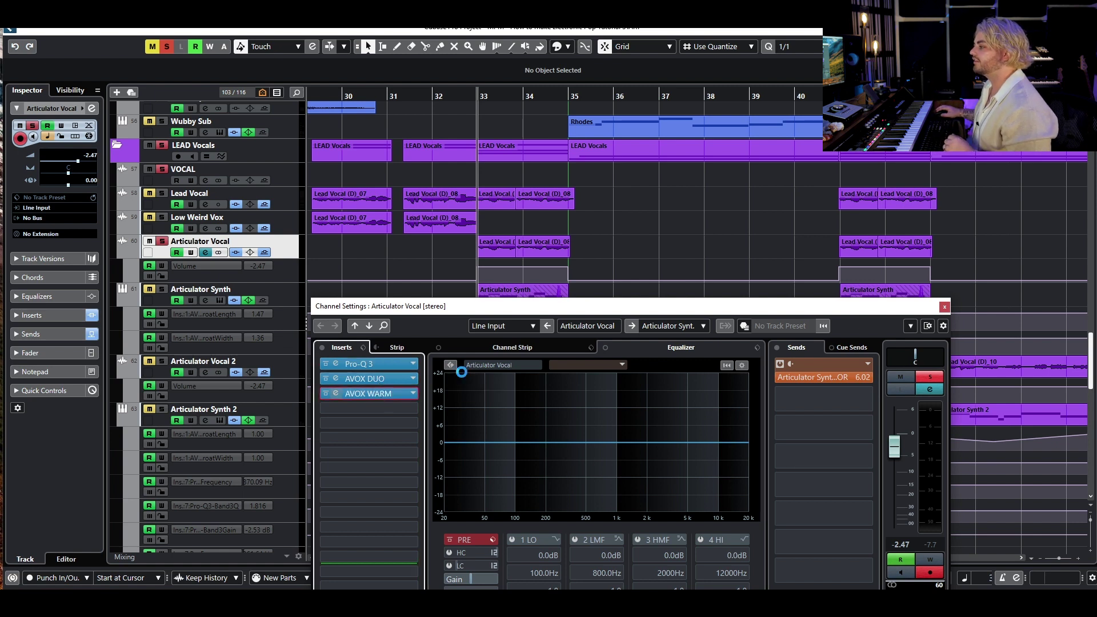
pyautogui.moveTo(254, 366); pyautogui.dragTo(312, 195)
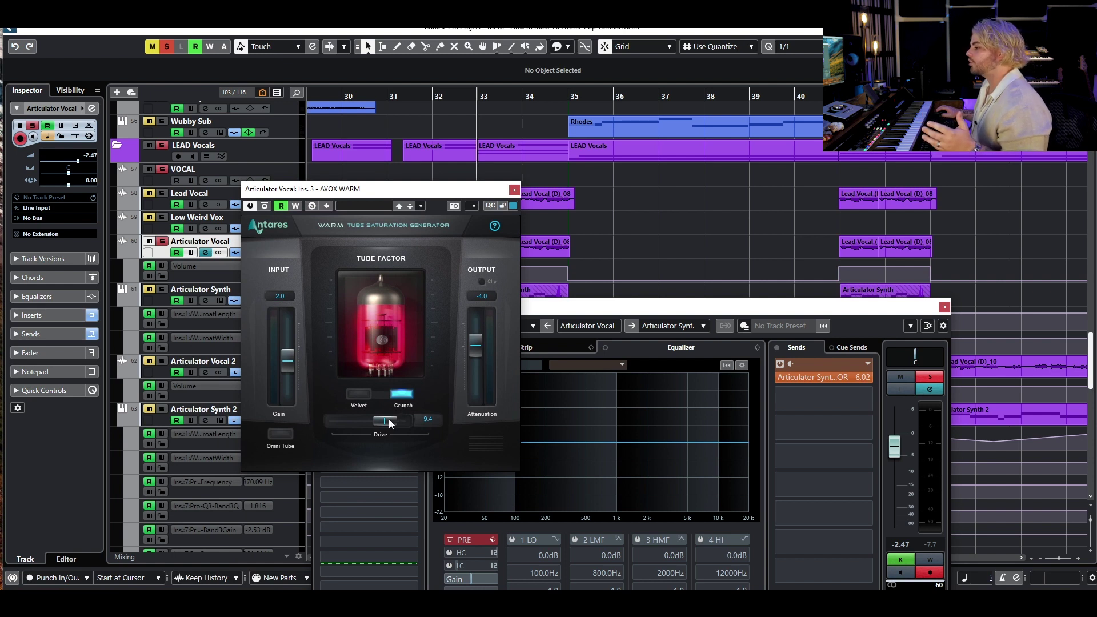
pyautogui.click(515, 190)
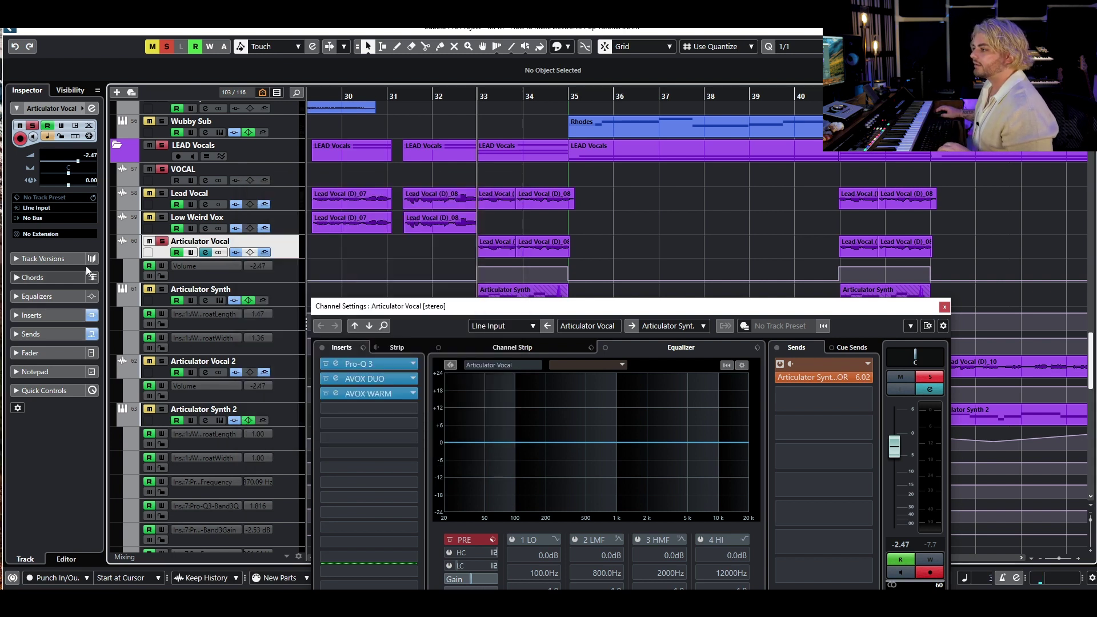
# - Temporarily route the Articulator Vocal output to the LEAD Vocals group to audition it, and set it back to No Bus
pyautogui.click(51, 219)
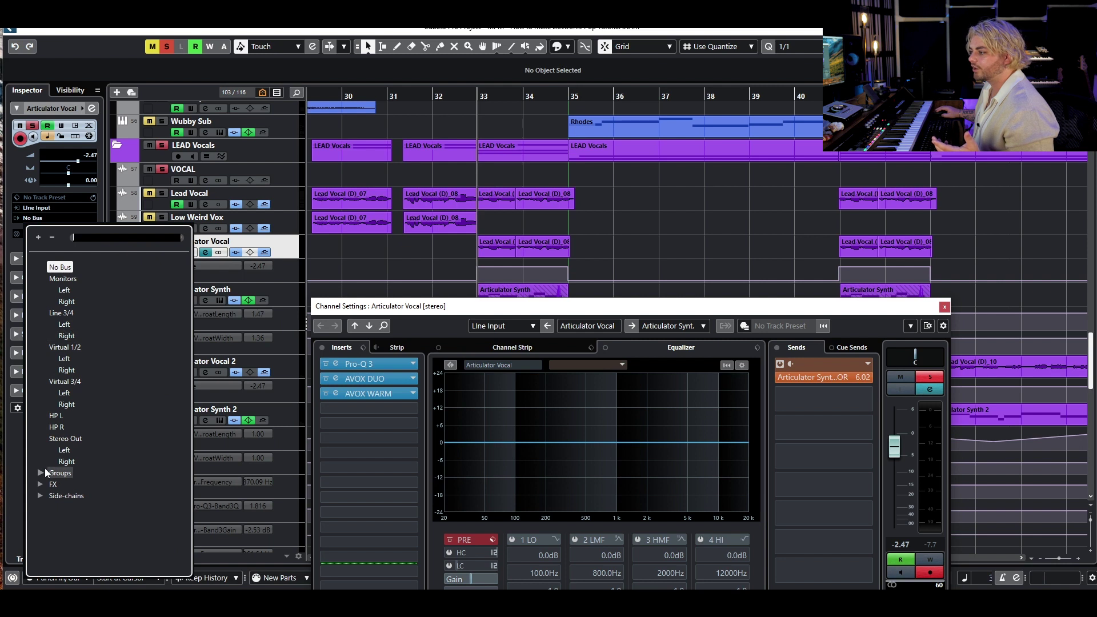
pyautogui.click(40, 473)
pyautogui.click(78, 478)
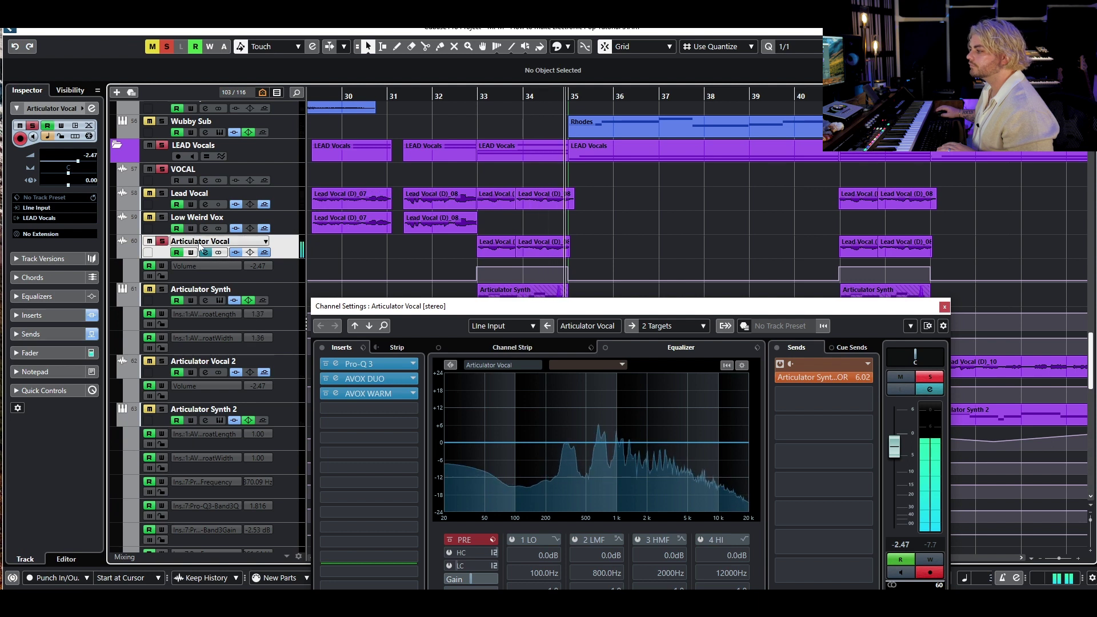
pyautogui.click(54, 218)
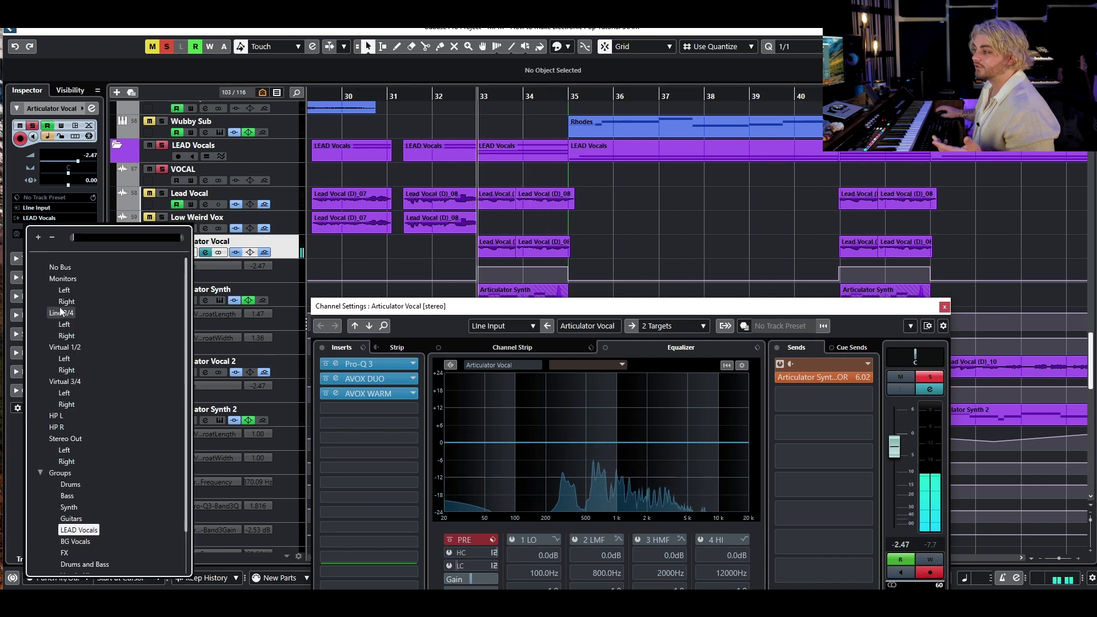
pyautogui.click(60, 267)
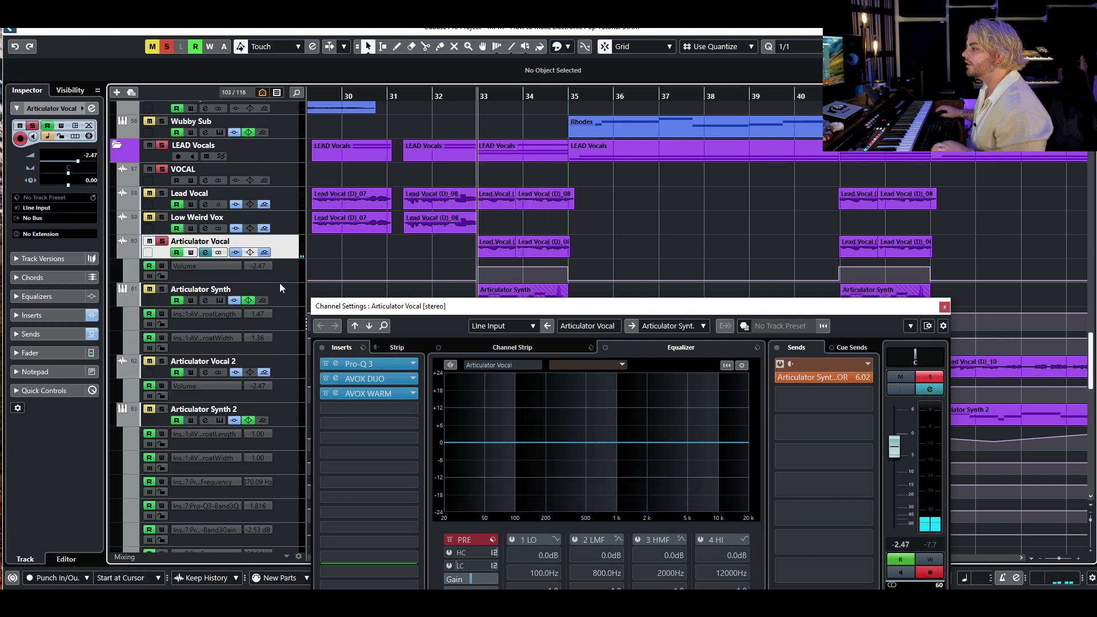
# - Solo Articulator Synth, open its AVOX ARTICULATOR insert, and review the Articulator Vocal send that feeds it
pyautogui.click(163, 290)
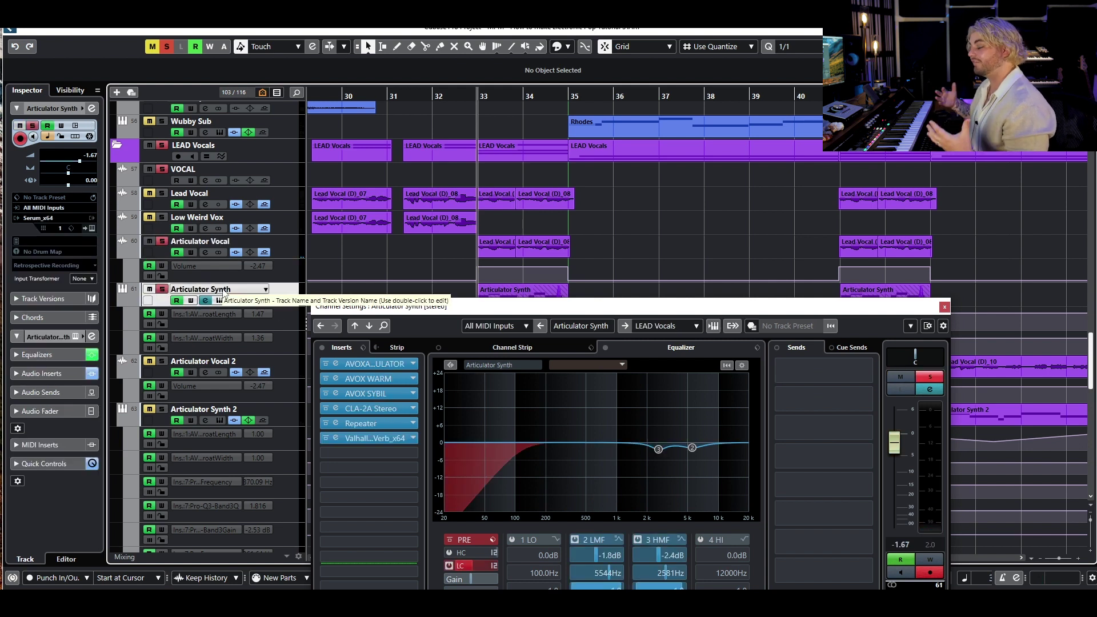
pyautogui.click(387, 364)
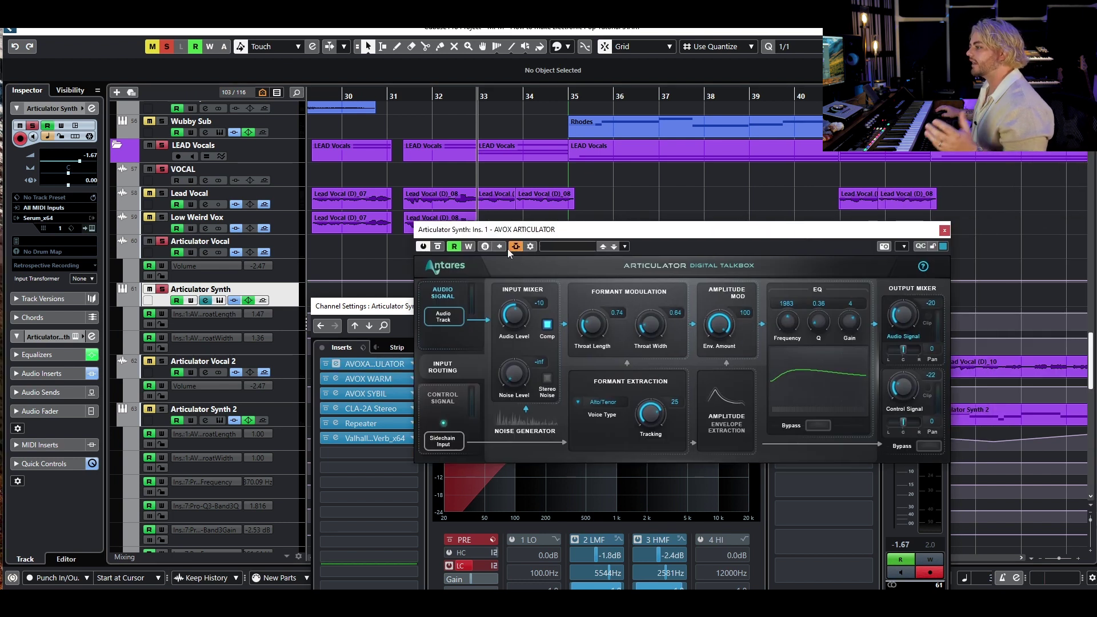
pyautogui.click(289, 242)
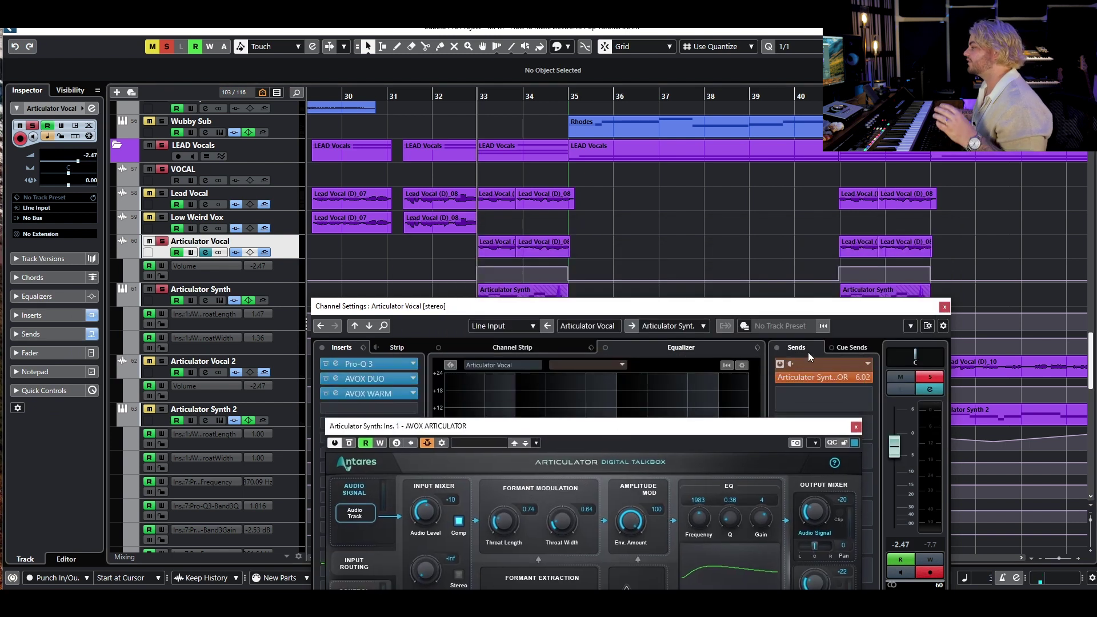
pyautogui.click(908, 321)
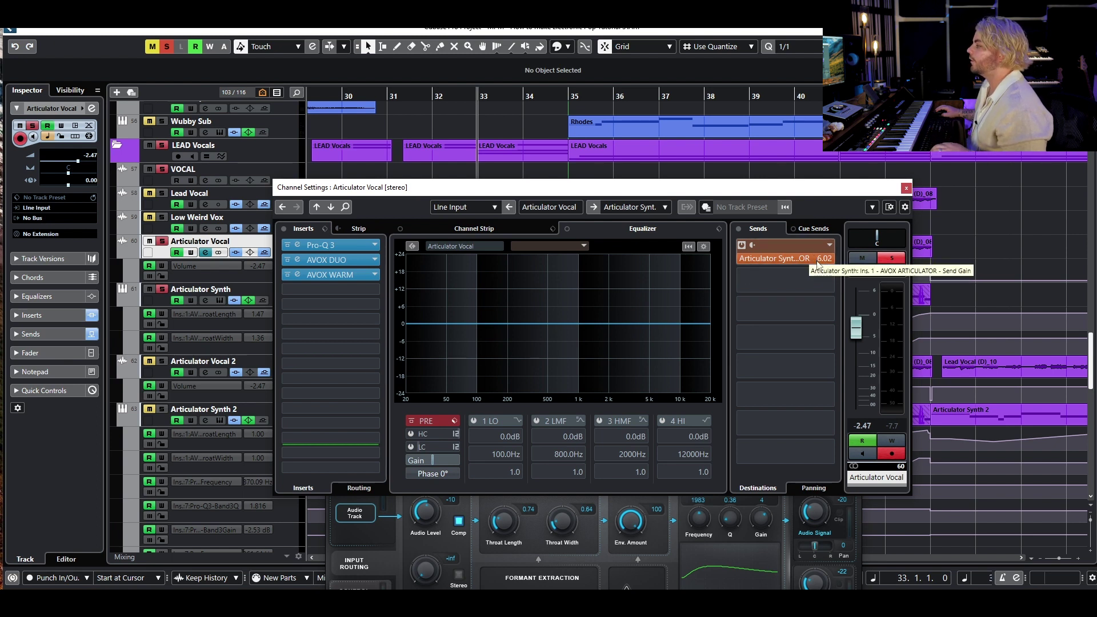
pyautogui.click(906, 188)
# - Select Articulator Synth, review its Serum instrument alongside the AVOX ARTICULATOR window, and close Serum
pyautogui.click(287, 289)
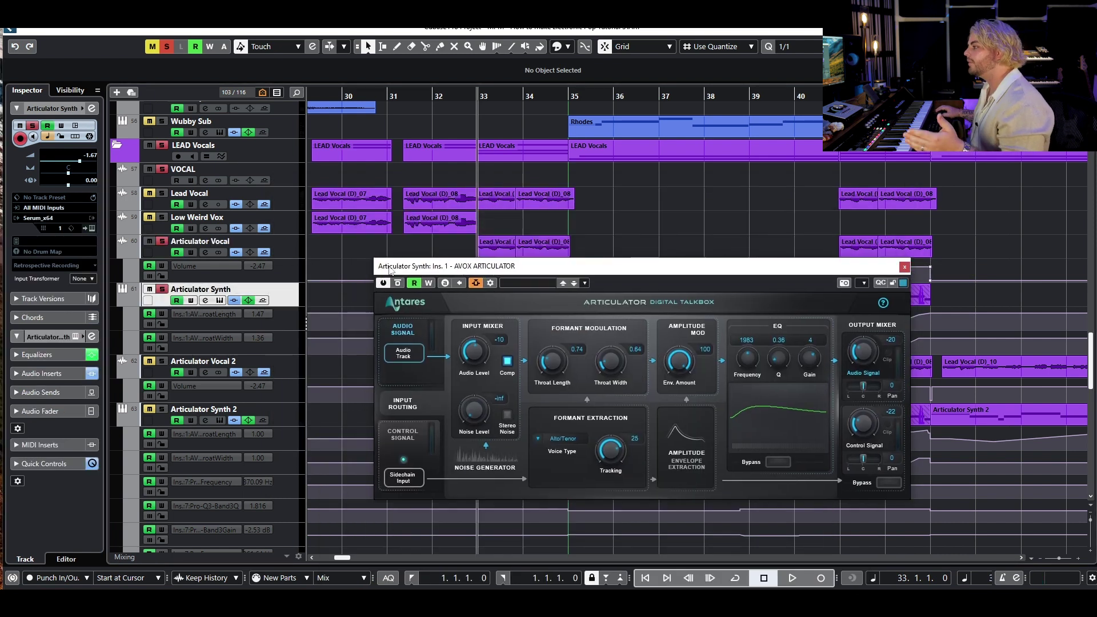
pyautogui.moveTo(389, 269); pyautogui.dragTo(388, 242)
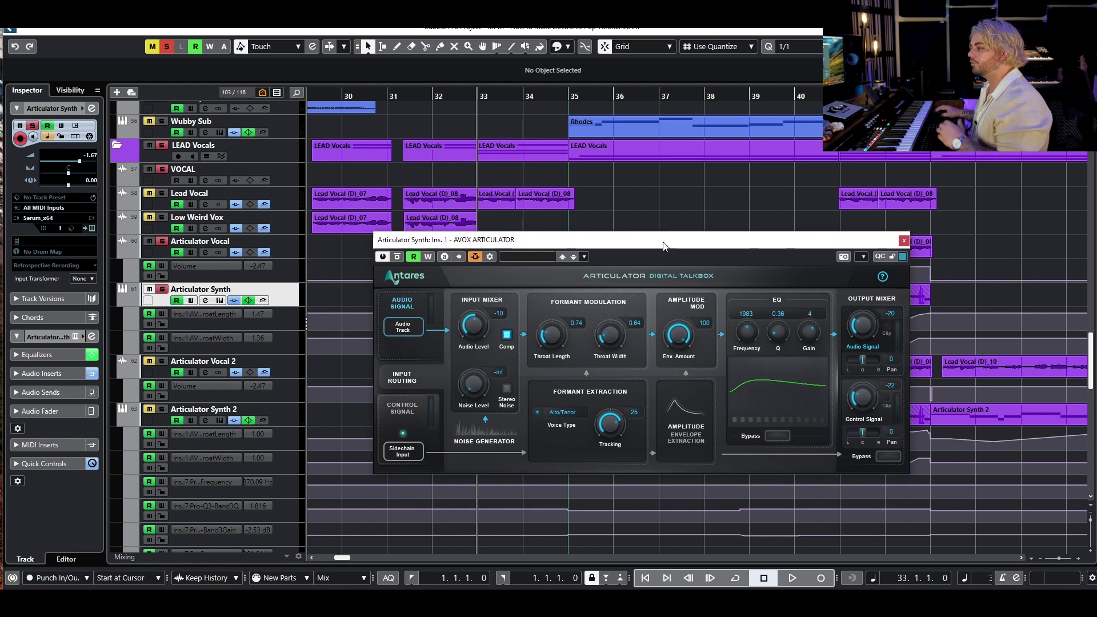
pyautogui.click(219, 301)
pyautogui.moveTo(902, 71); pyautogui.dragTo(288, 97)
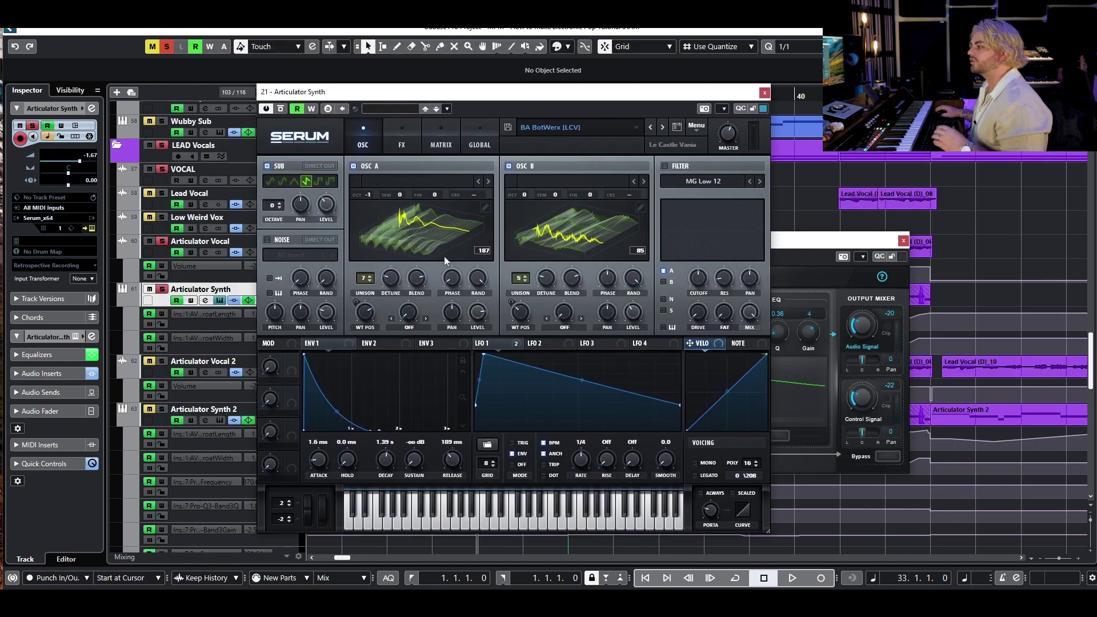
pyautogui.click(765, 93)
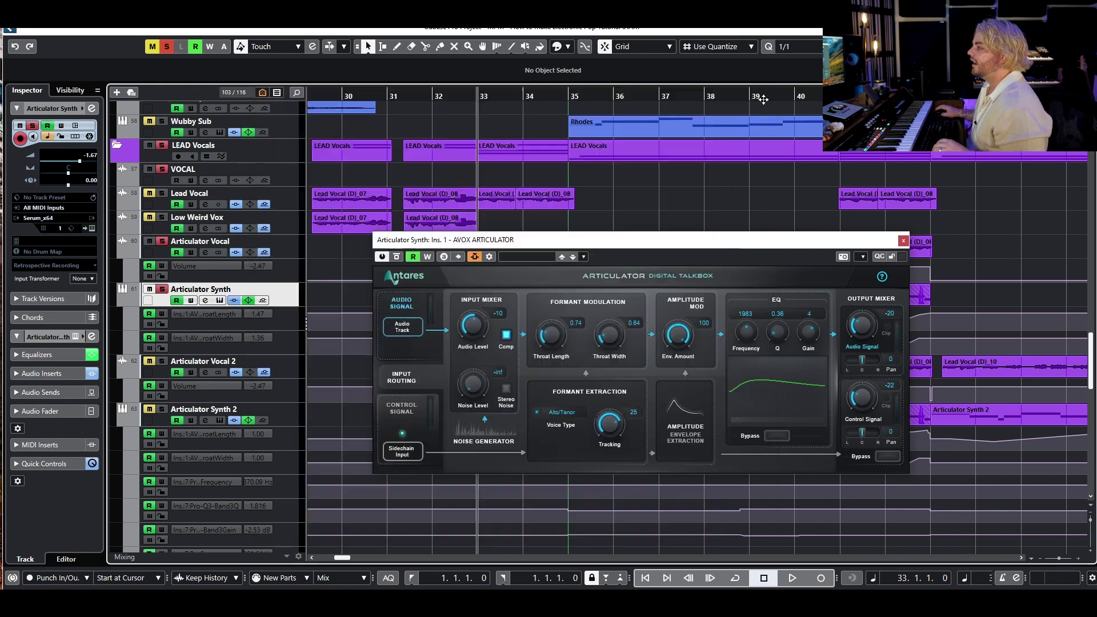
# - Move the AVOX ARTICULATOR window clear of the articulator clips, play both soloed articulator tracks from bar 33, and stop playback
pyautogui.moveTo(708, 254); pyautogui.dragTo(755, 309)
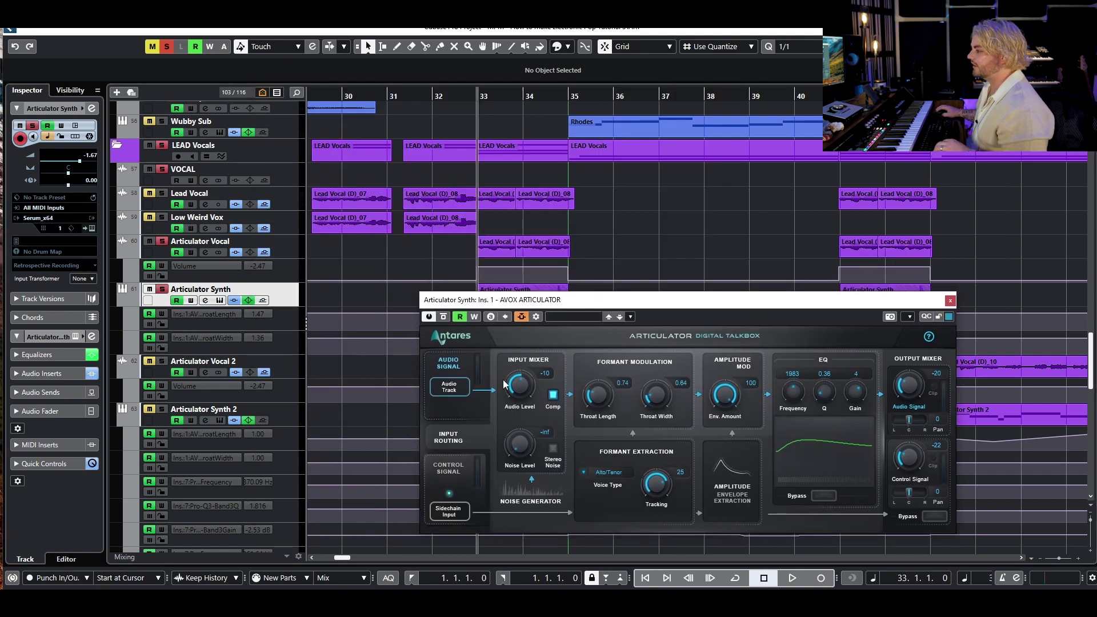
pyautogui.moveTo(605, 302); pyautogui.dragTo(492, 301)
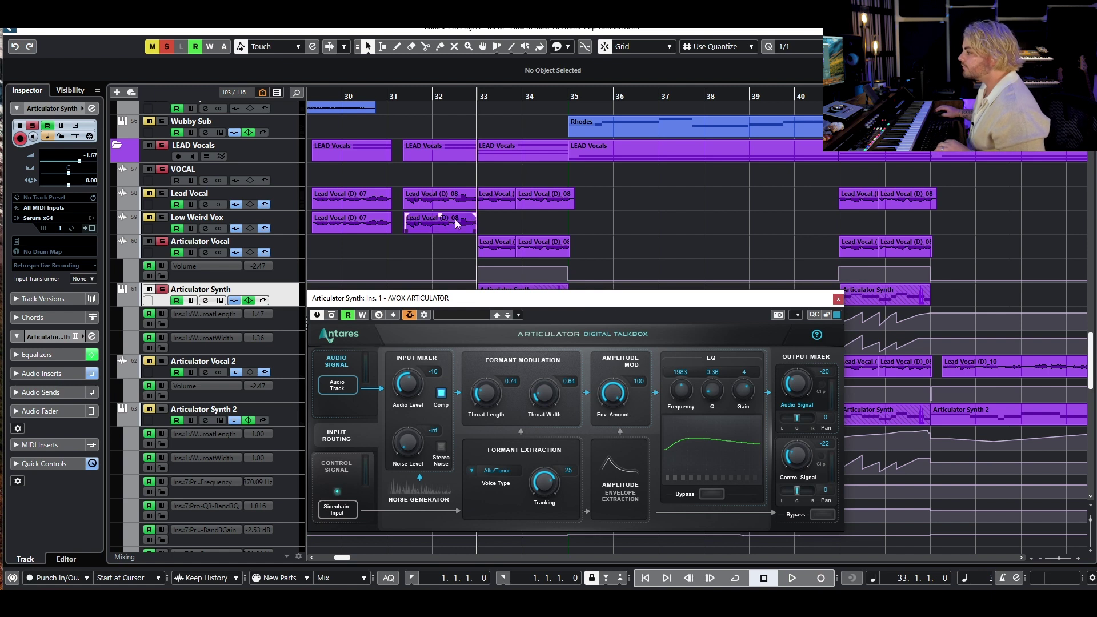
pyautogui.moveTo(465, 298); pyautogui.dragTo(475, 347)
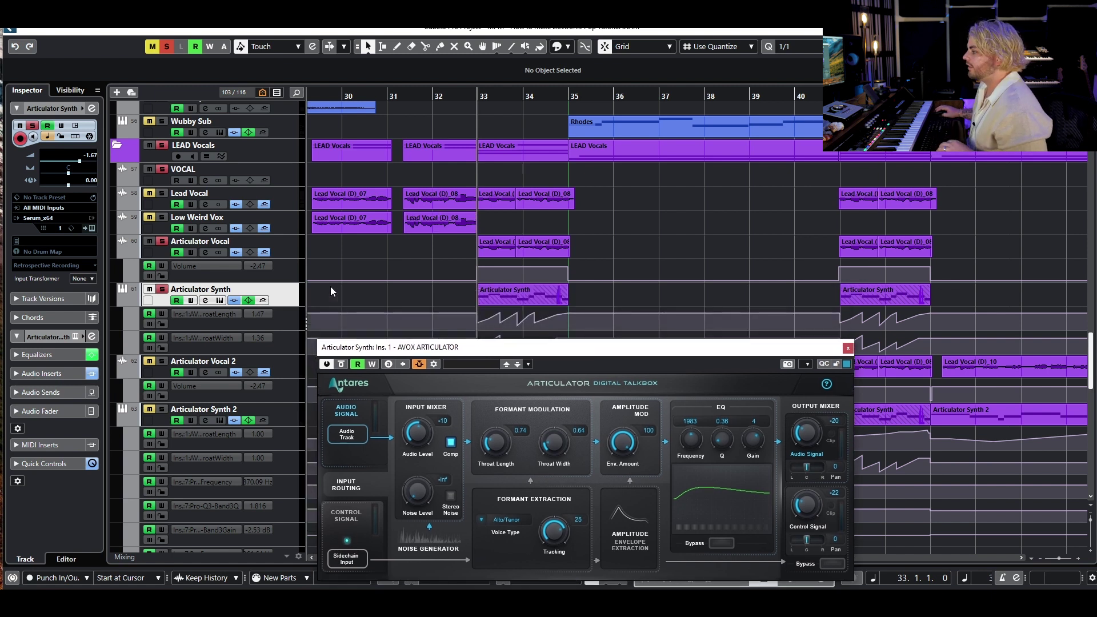
pyautogui.press('space')
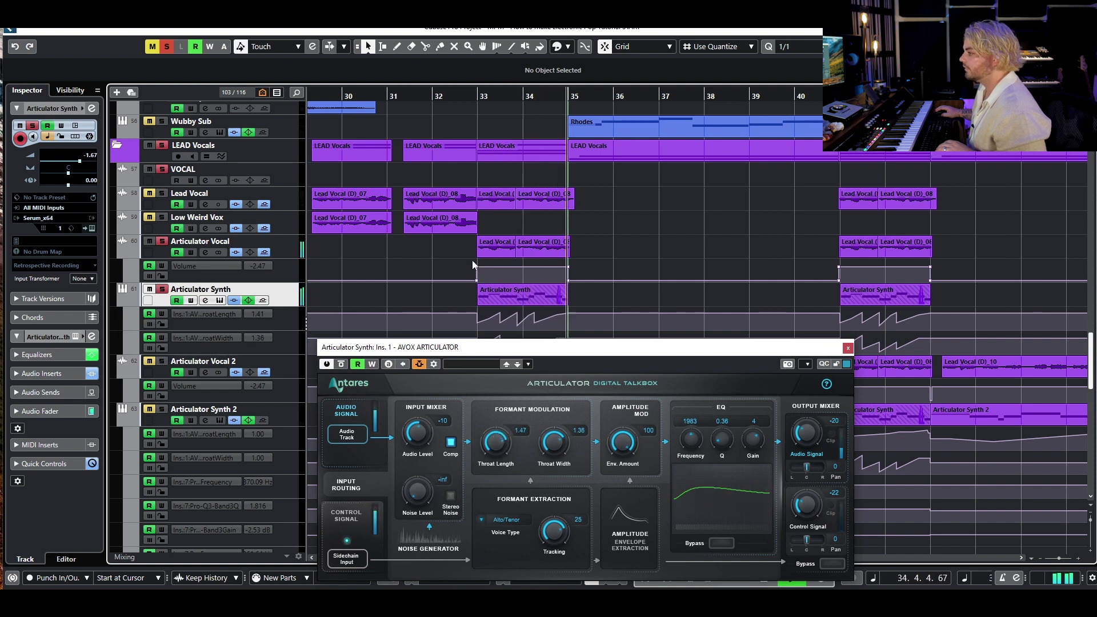
pyautogui.press('space')
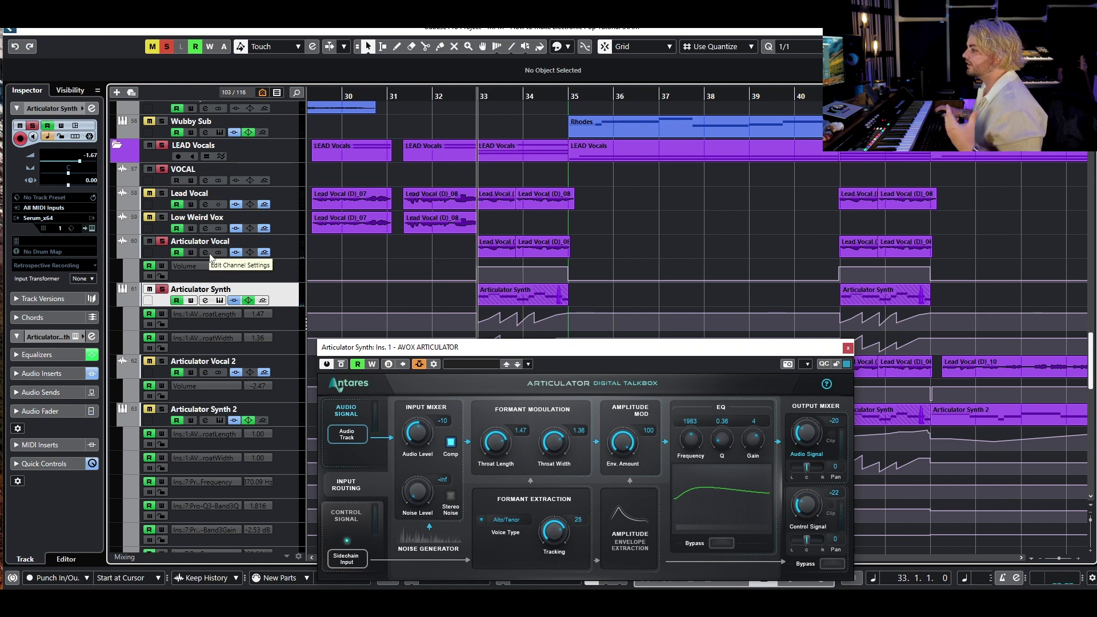
# - Select Articulator Vocal and briefly check its channel settings
pyautogui.click(210, 254)
pyautogui.click(209, 254)
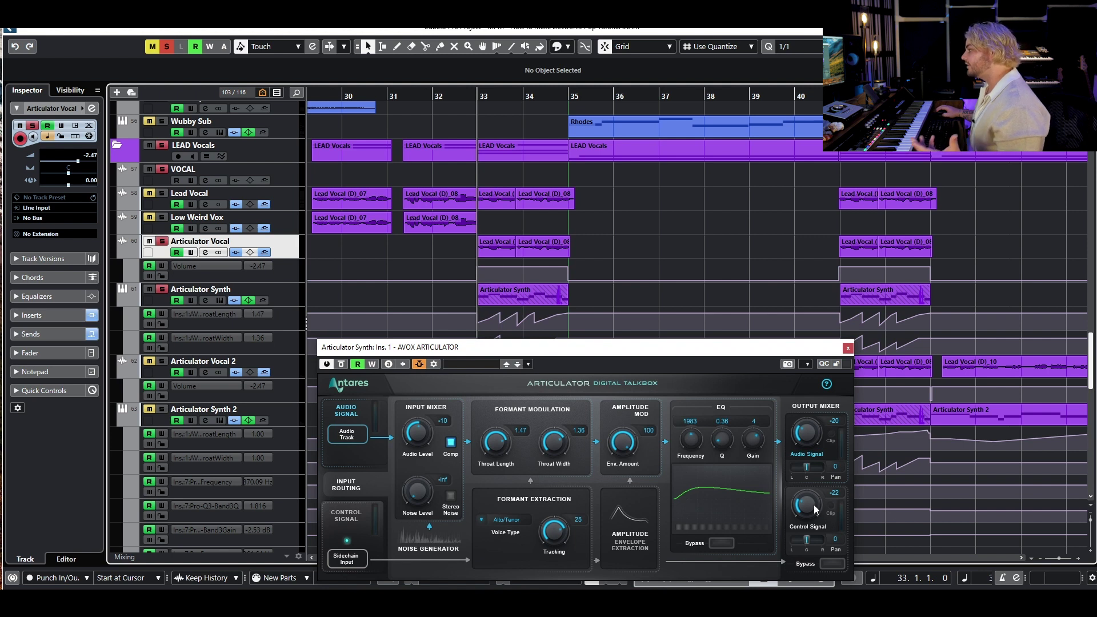
# - Audition AVOX ARTICULATOR's audio and control signals separately from bar 33, and set Audio Signal to -22 and Control Signal to -25
pyautogui.press('space')
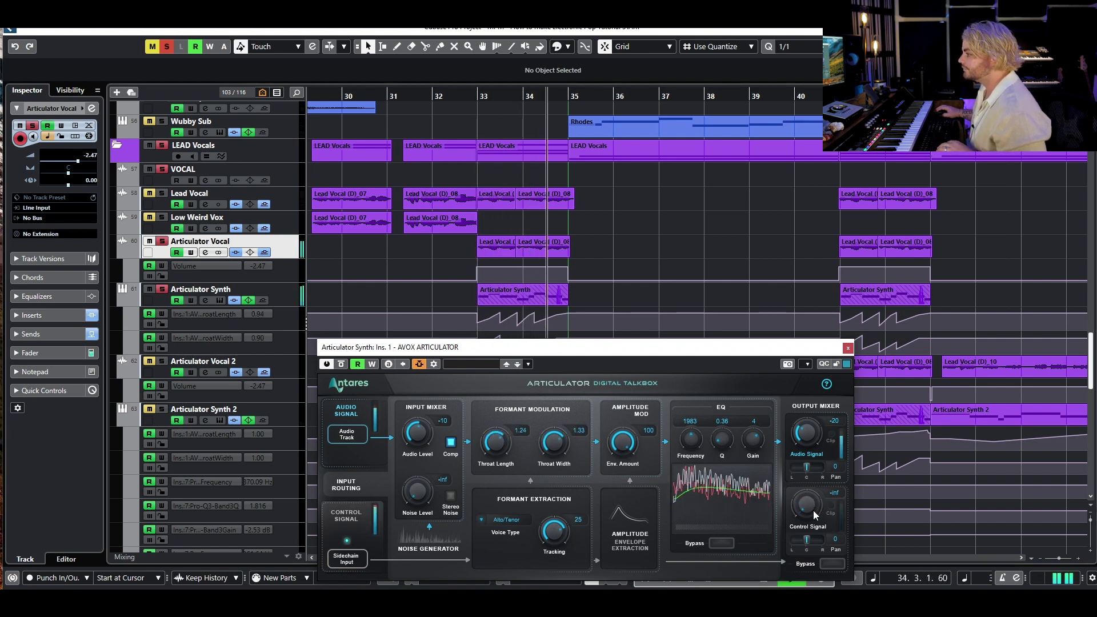
pyautogui.press('space')
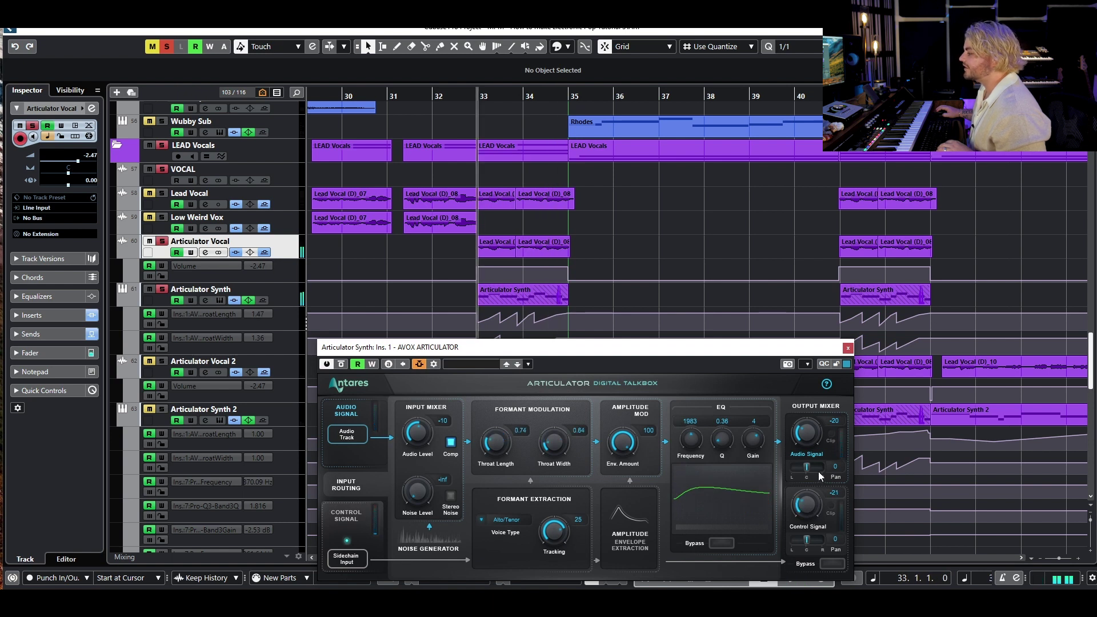
pyautogui.moveTo(809, 439); pyautogui.dragTo(813, 510)
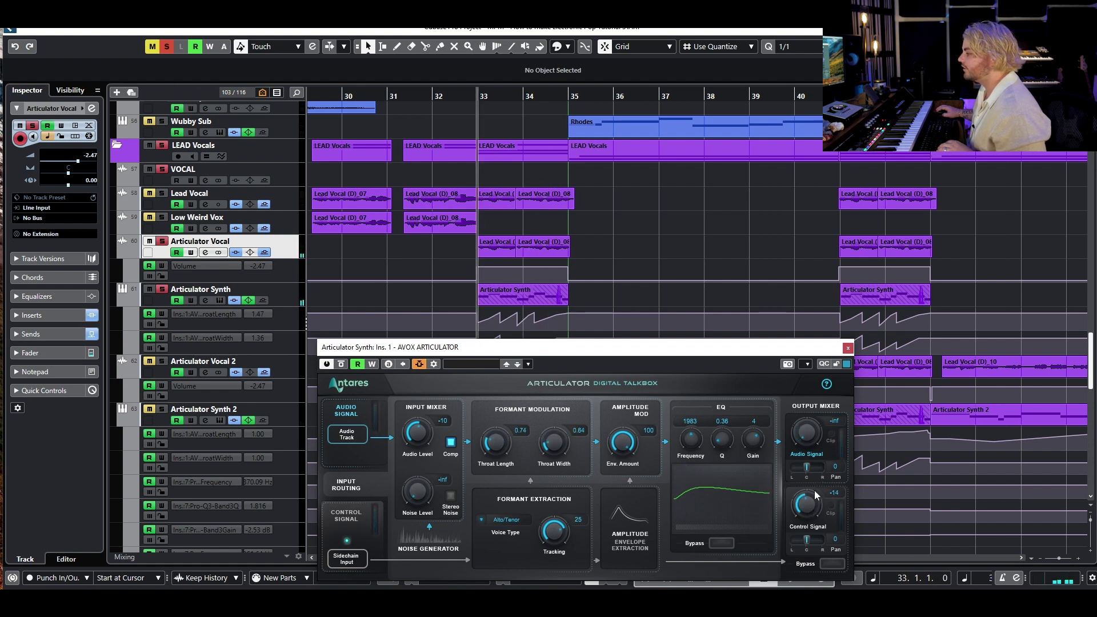
pyautogui.press('space')
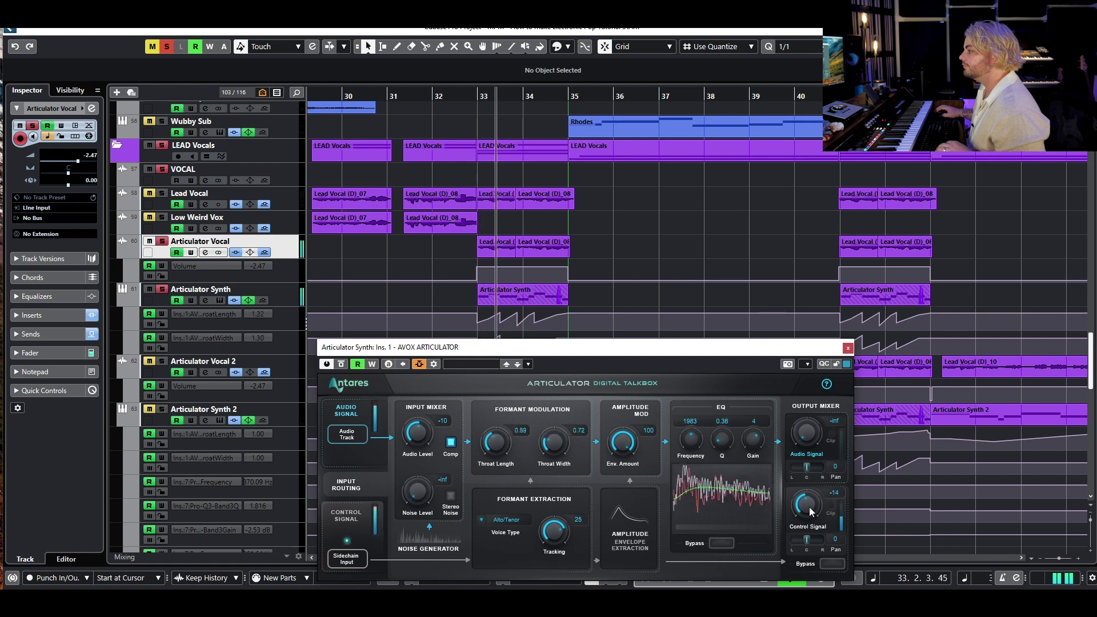
pyautogui.press('space')
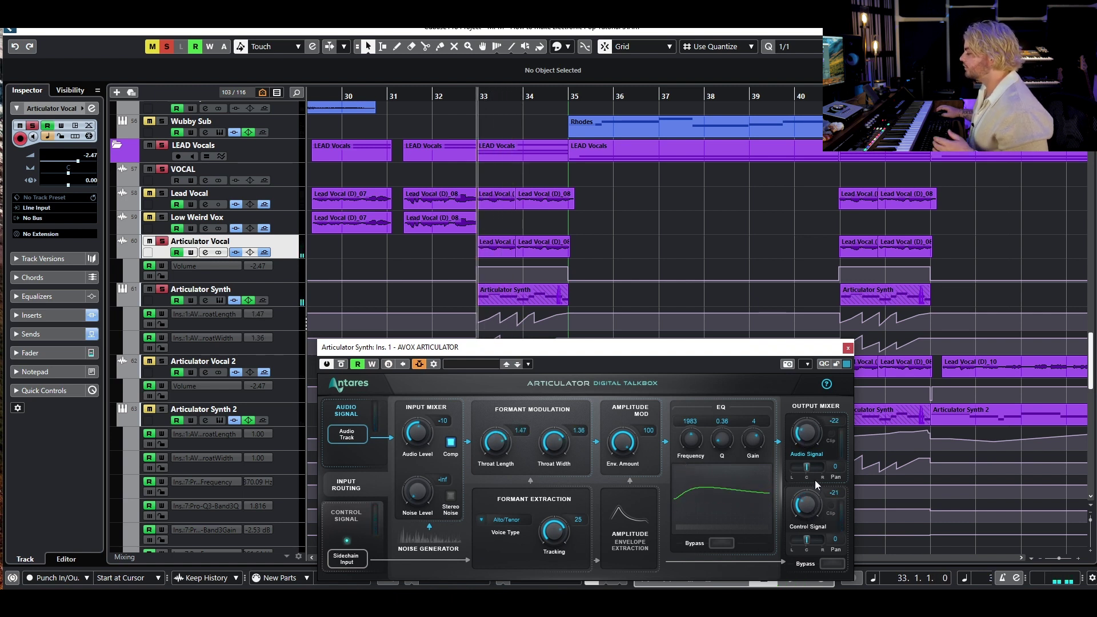
pyautogui.moveTo(802, 523); pyautogui.dragTo(794, 515)
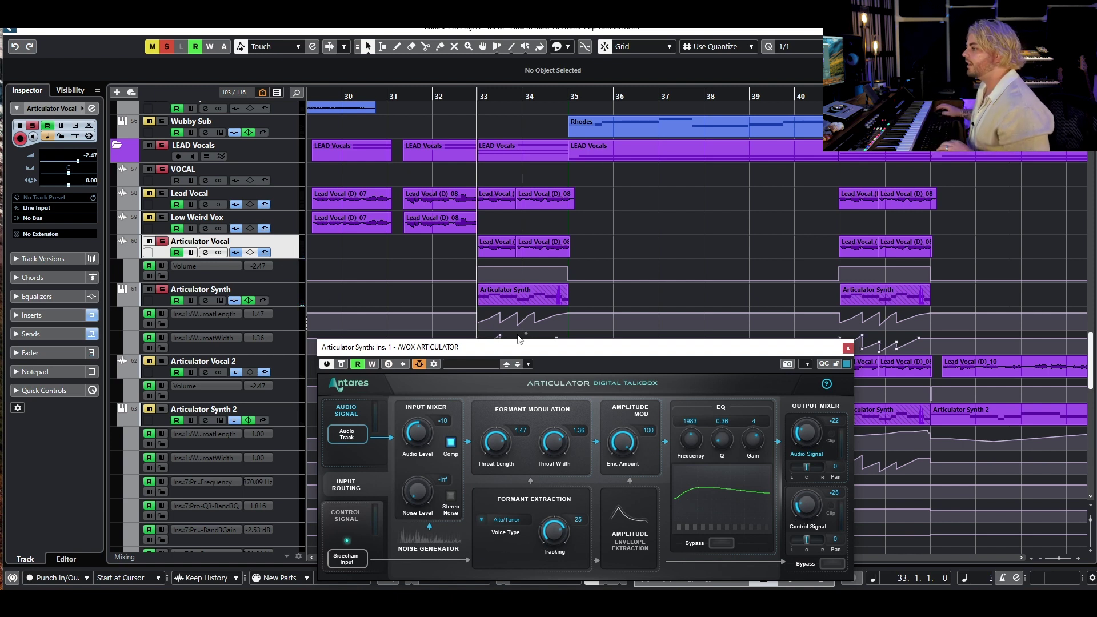
# - On Articulator Synth's Serum, set Osc A to octave 0, Osc B to octave +1 and the sub to square, and play from bar 33
pyautogui.click(220, 299)
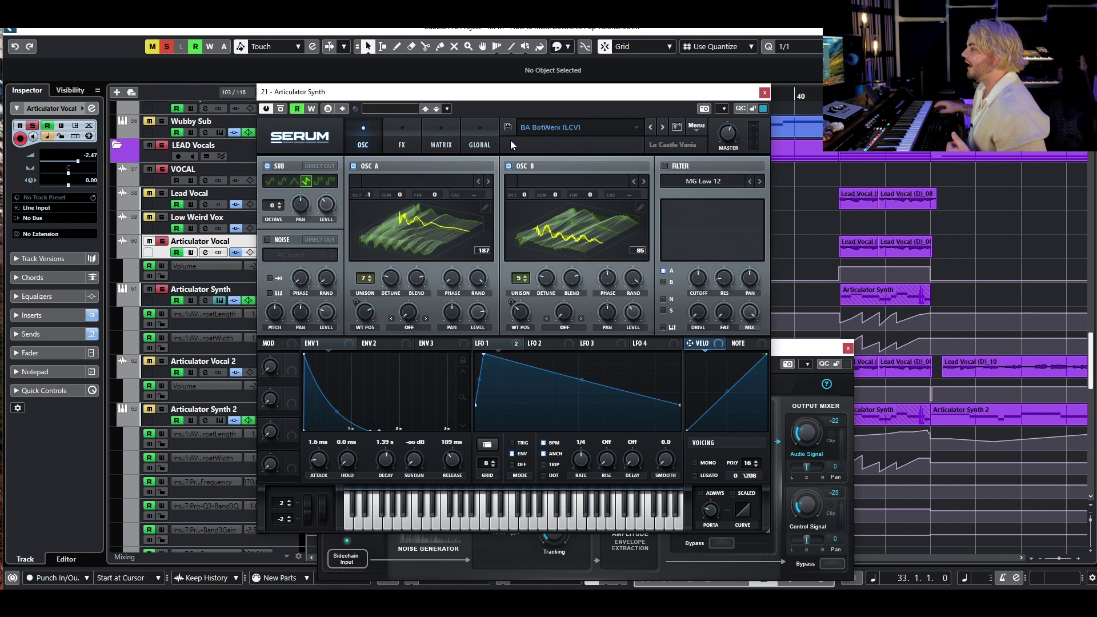
pyautogui.click(437, 233)
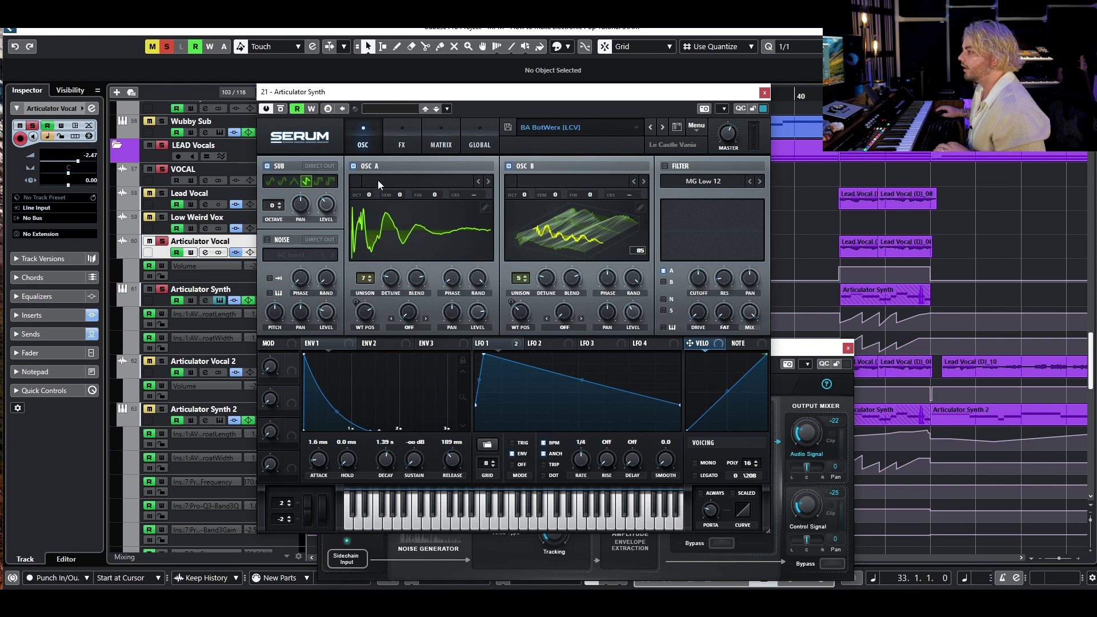
pyautogui.click(319, 181)
pyautogui.press('space')
pyautogui.moveTo(465, 100); pyautogui.dragTo(540, 107)
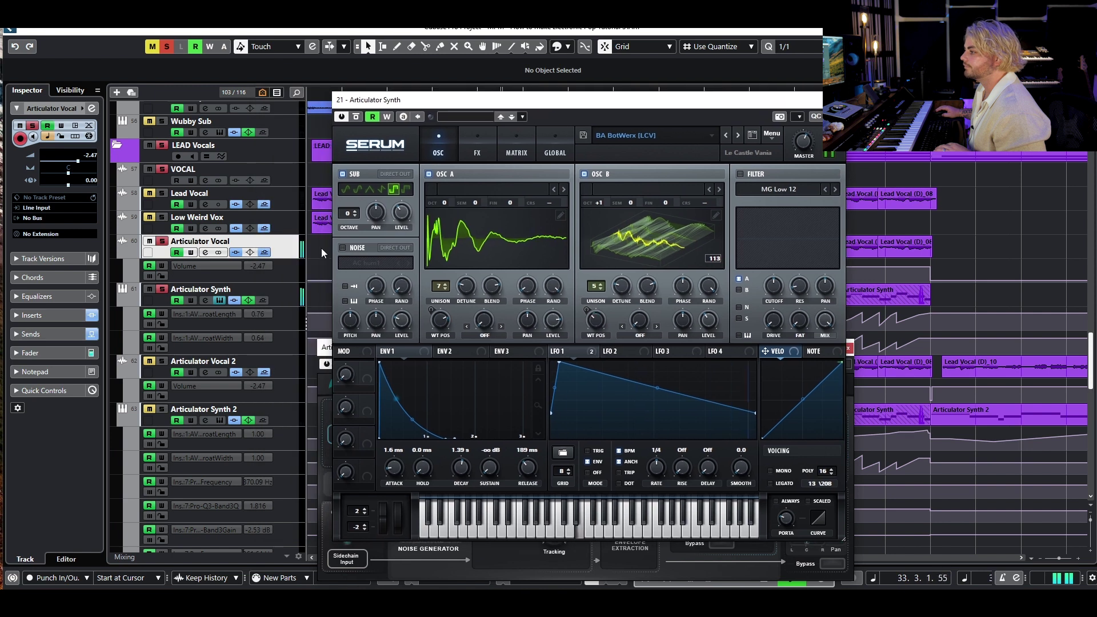
# - Restore Serum's Osc B to octave 0, Osc A to octave -1 and the sub to its saw shape, and close the instrument
pyautogui.moveTo(601, 202); pyautogui.dragTo(602, 222)
pyautogui.moveTo(447, 204); pyautogui.dragTo(443, 223)
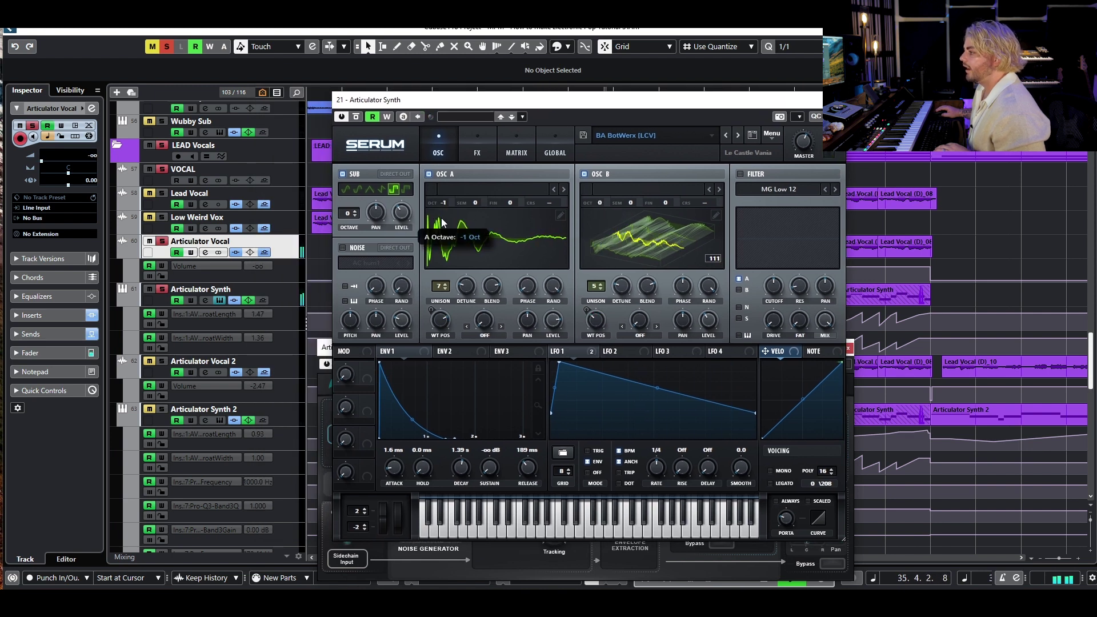
pyautogui.click(382, 189)
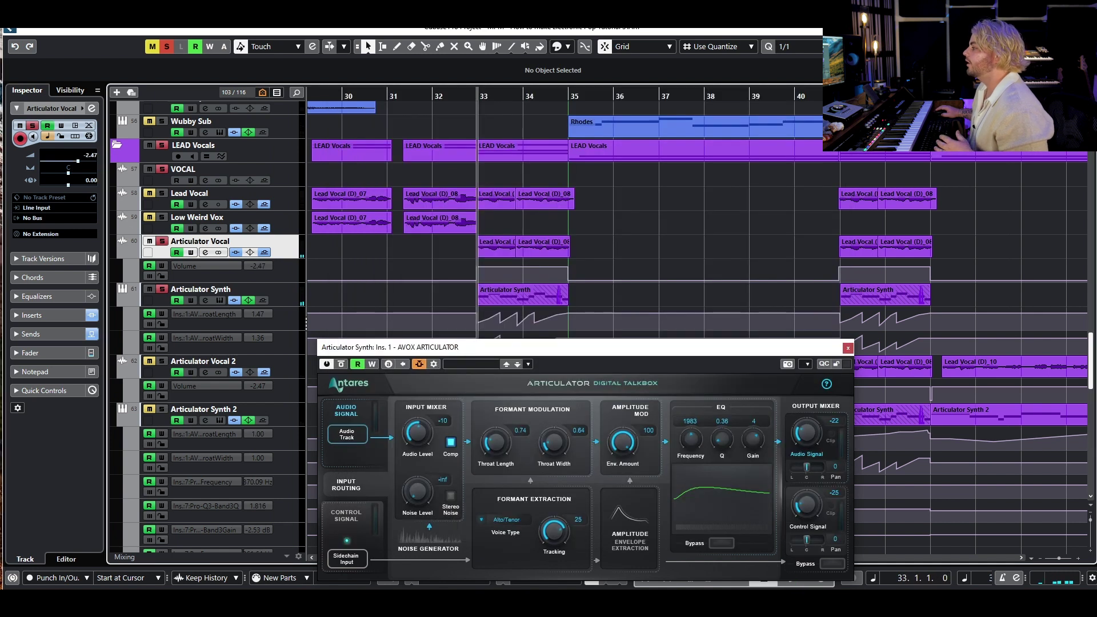
# - Close the AVOX ARTICULATOR window and examine the throat length and width automation under the Articulator Synth clip at bar 33
pyautogui.moveTo(803, 346); pyautogui.dragTo(788, 198)
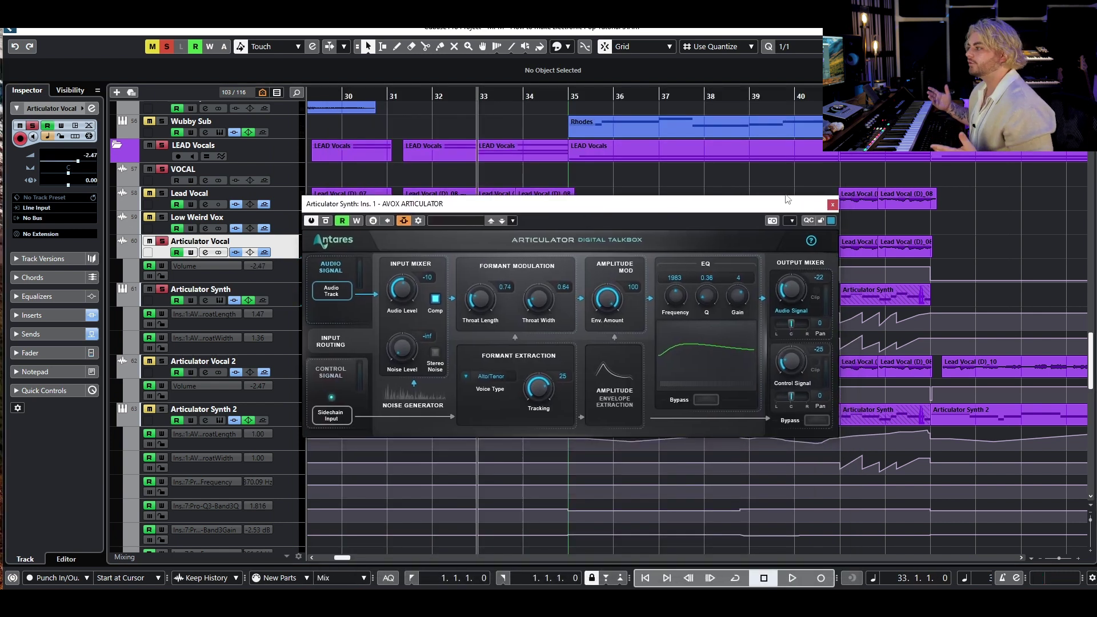
pyautogui.click(832, 206)
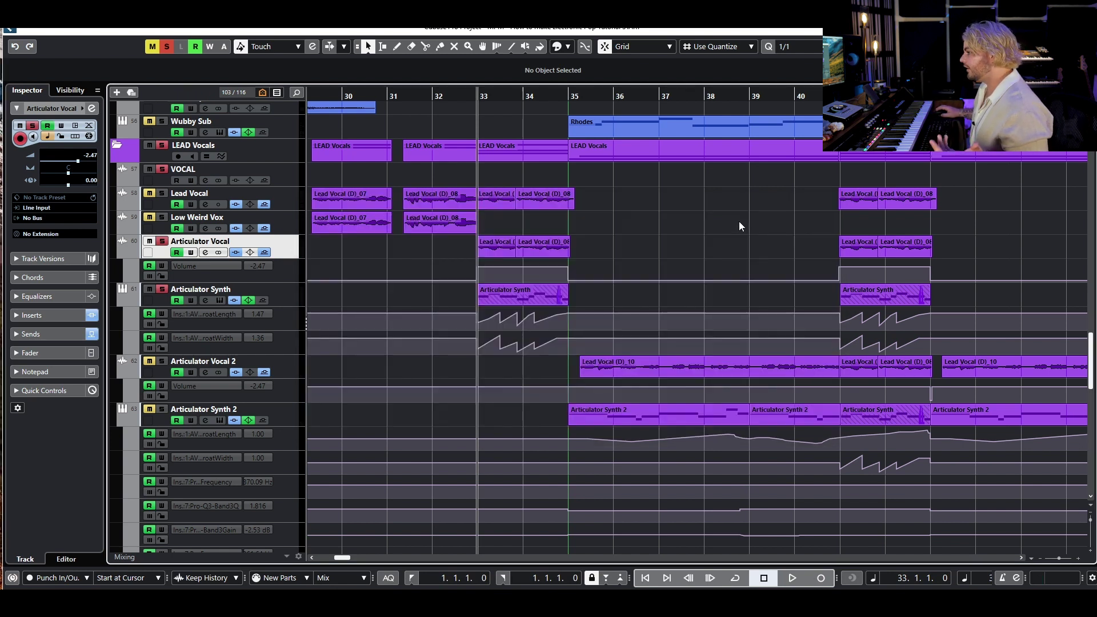
pyautogui.press('h')
pyautogui.press('h')
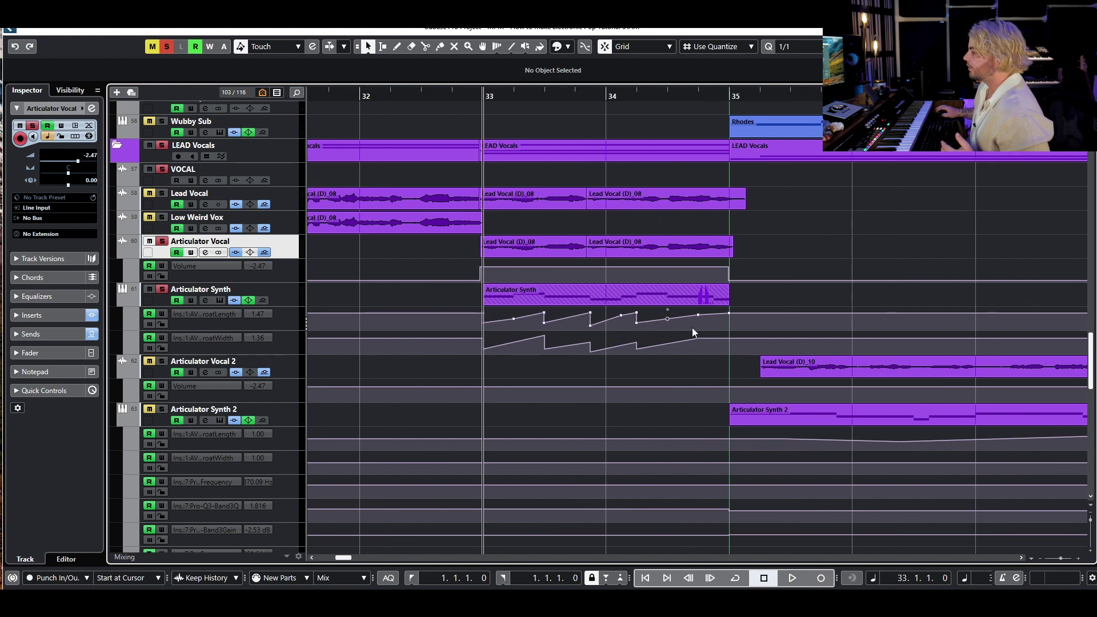
pyautogui.press('g')
pyautogui.press('g')
pyautogui.press('g')
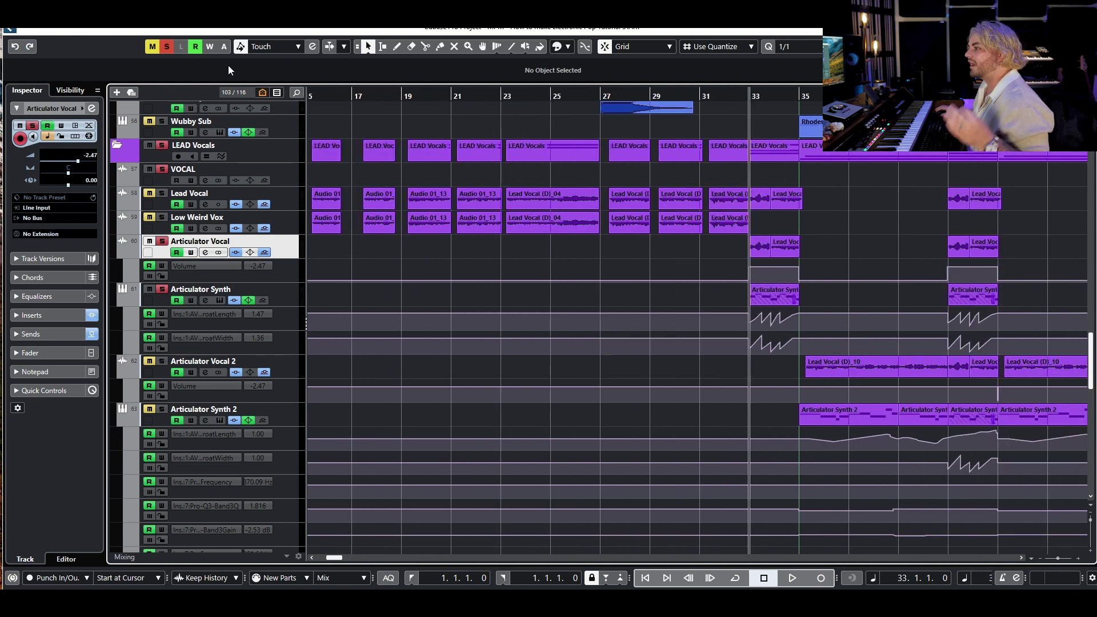
pyautogui.click(205, 301)
pyautogui.click(348, 261)
pyautogui.moveTo(1058, 357); pyautogui.dragTo(462, 227)
pyautogui.click(319, 276)
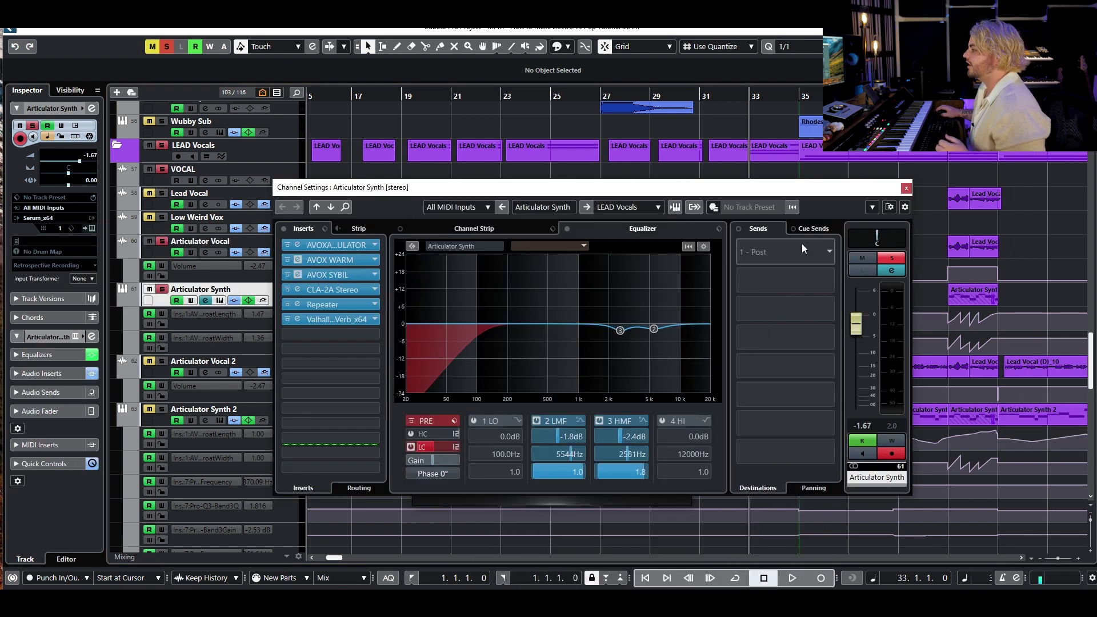
pyautogui.moveTo(756, 255); pyautogui.dragTo(672, 247)
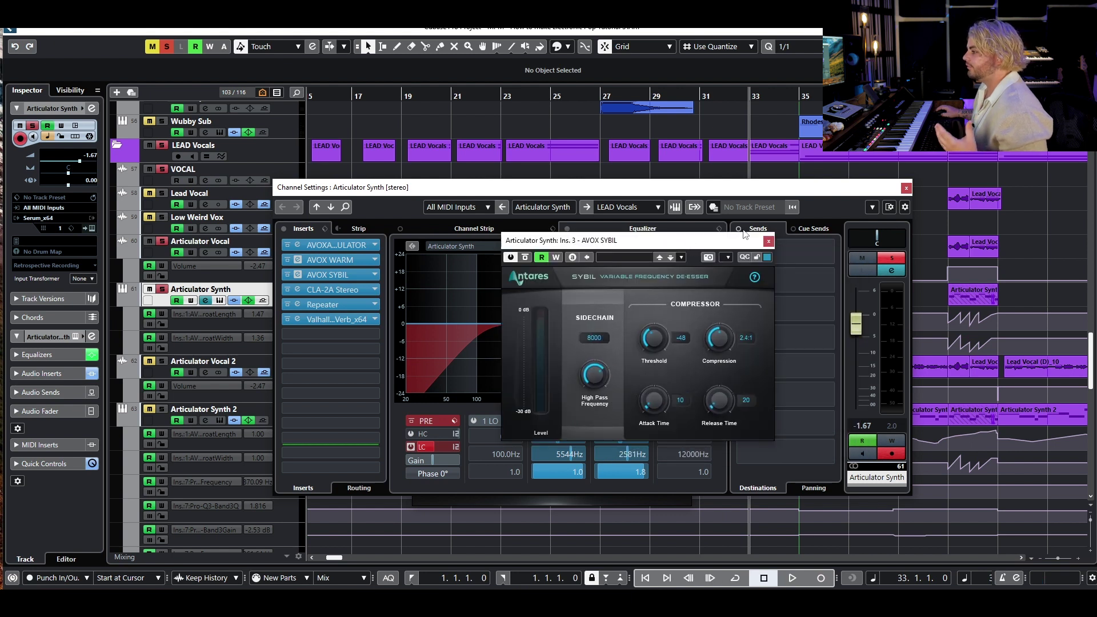
pyautogui.click(769, 242)
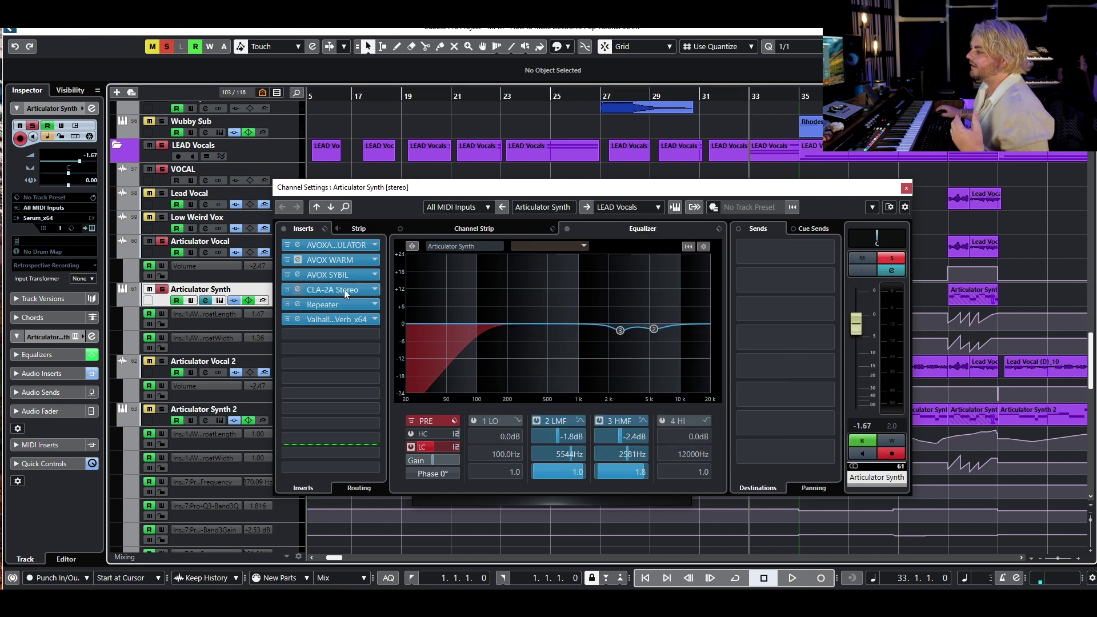
pyautogui.click(341, 309)
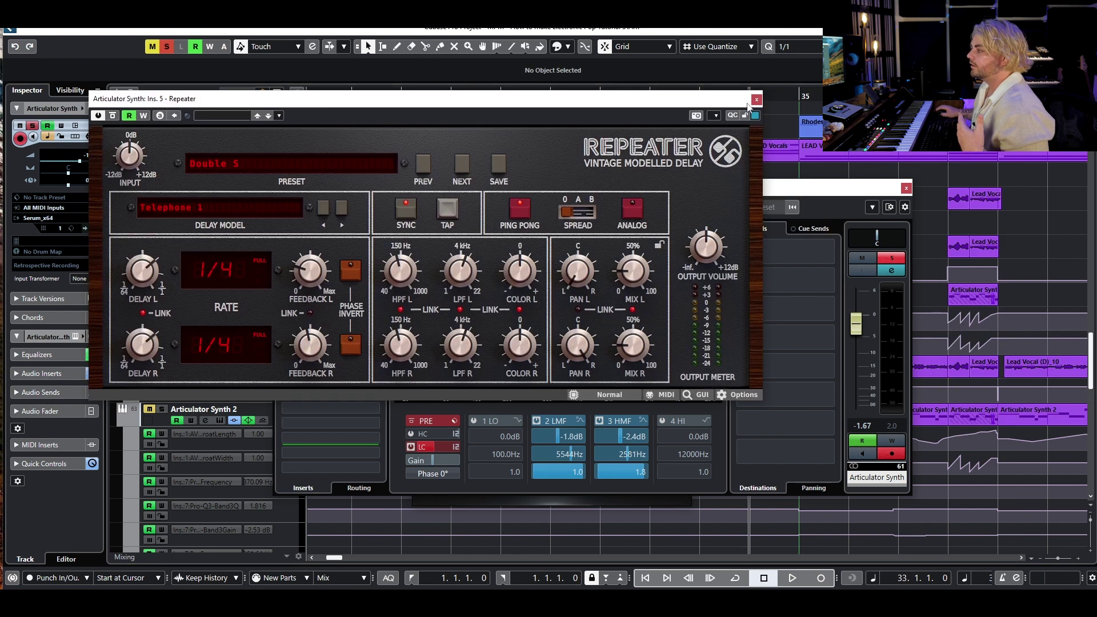
pyautogui.click(756, 99)
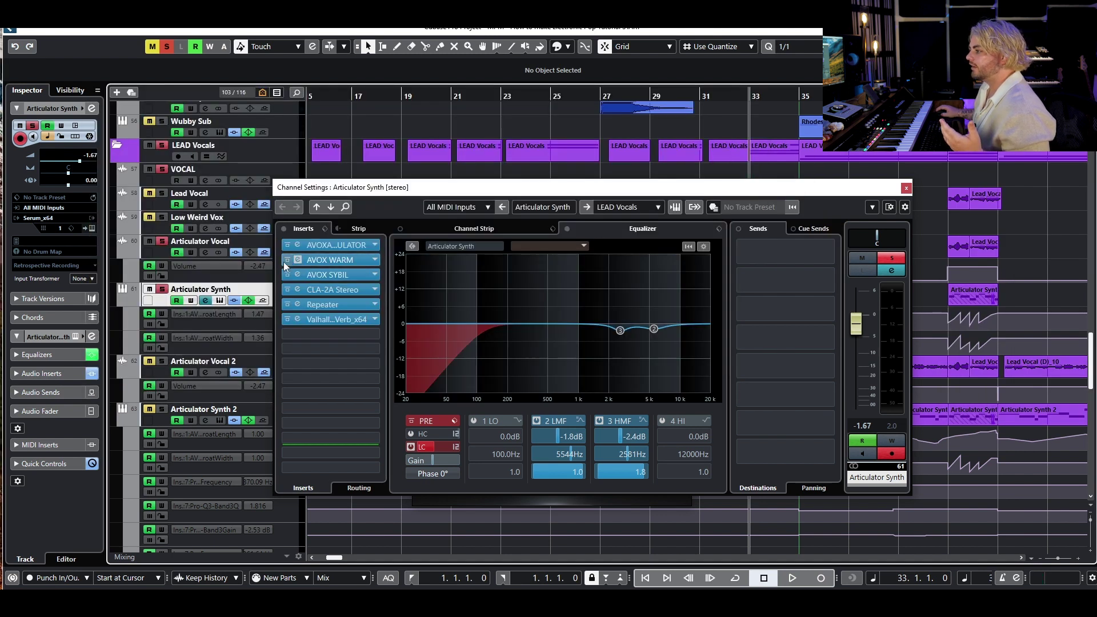
# - Play Articulator Synth from bar 33 with the later inserts bypassed, bringing in AVOX WARM, AVOX SYBIL and CLA-2A Stereo one at a time
pyautogui.press('space')
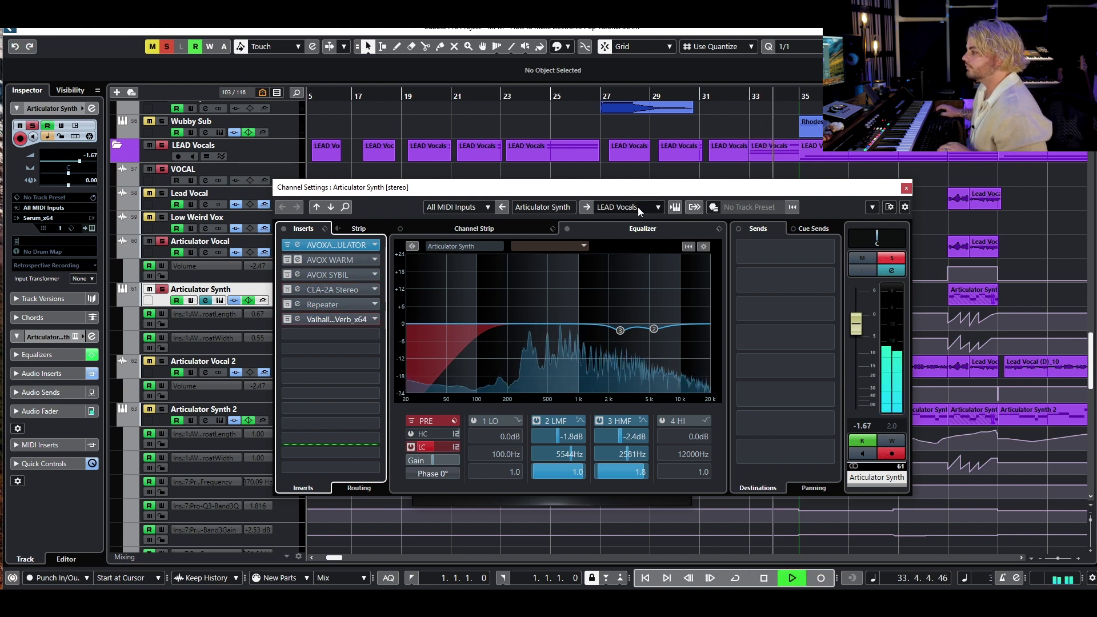
pyautogui.press('space')
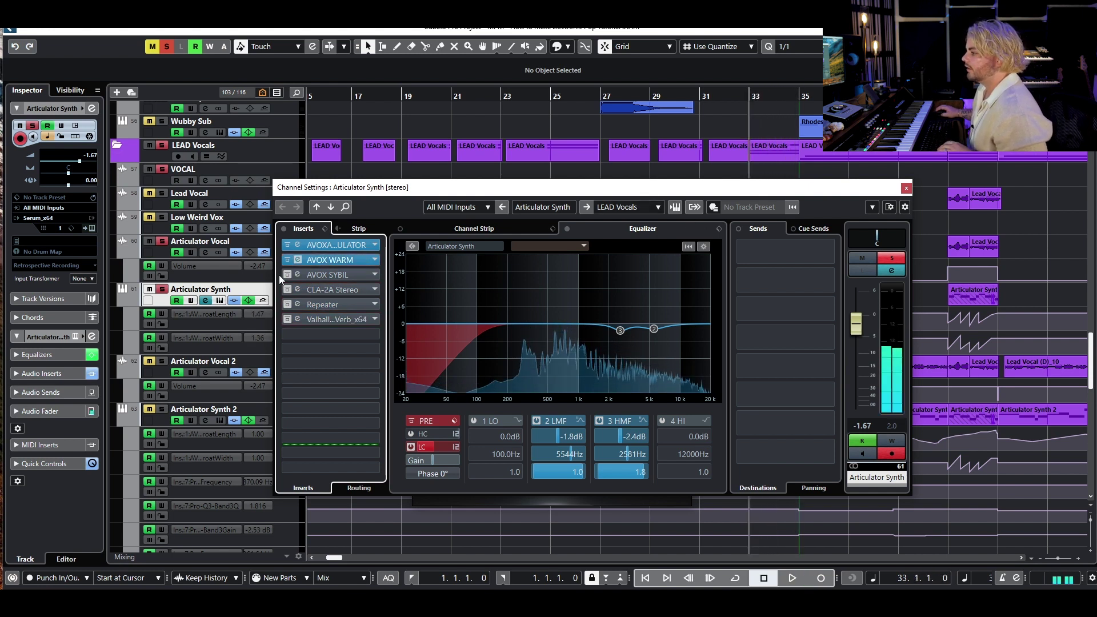
pyautogui.press('space')
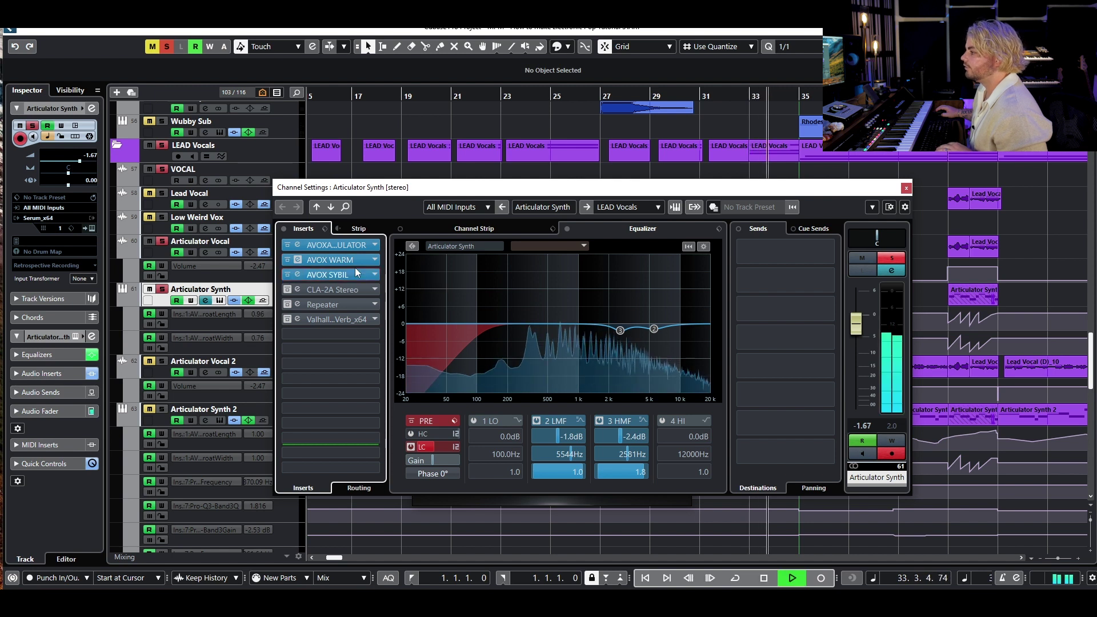
pyautogui.click(288, 290)
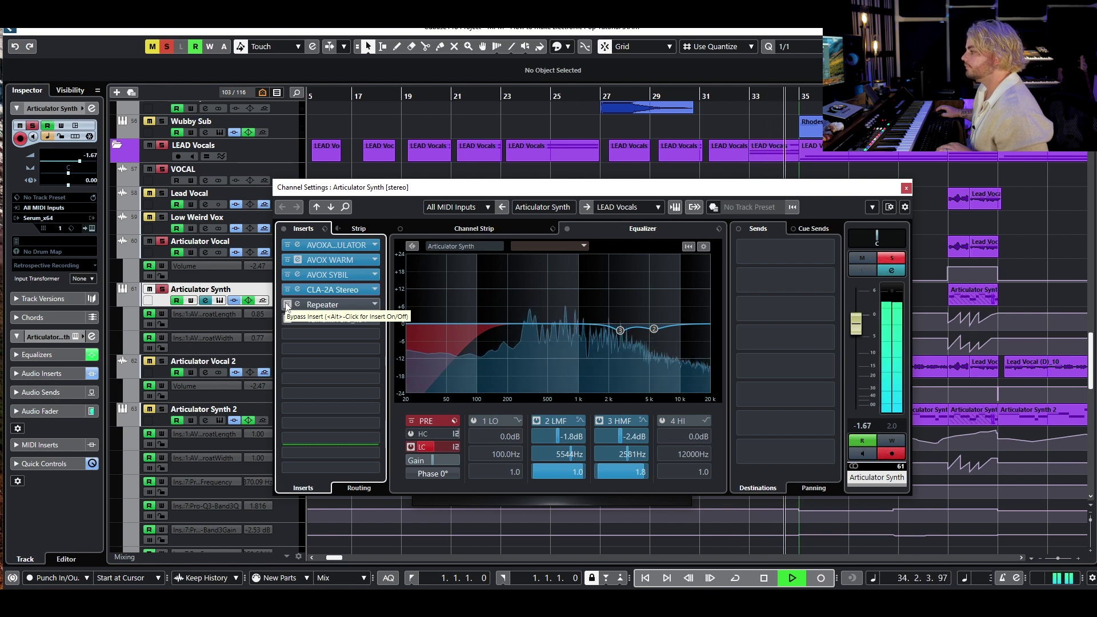
# - Bring back the Repeater and Valhalla reverb inserts, replay the full chain from bar 33, and close the channel settings and AVOX WARM windows
pyautogui.press('space')
pyautogui.click(288, 304)
pyautogui.click(288, 320)
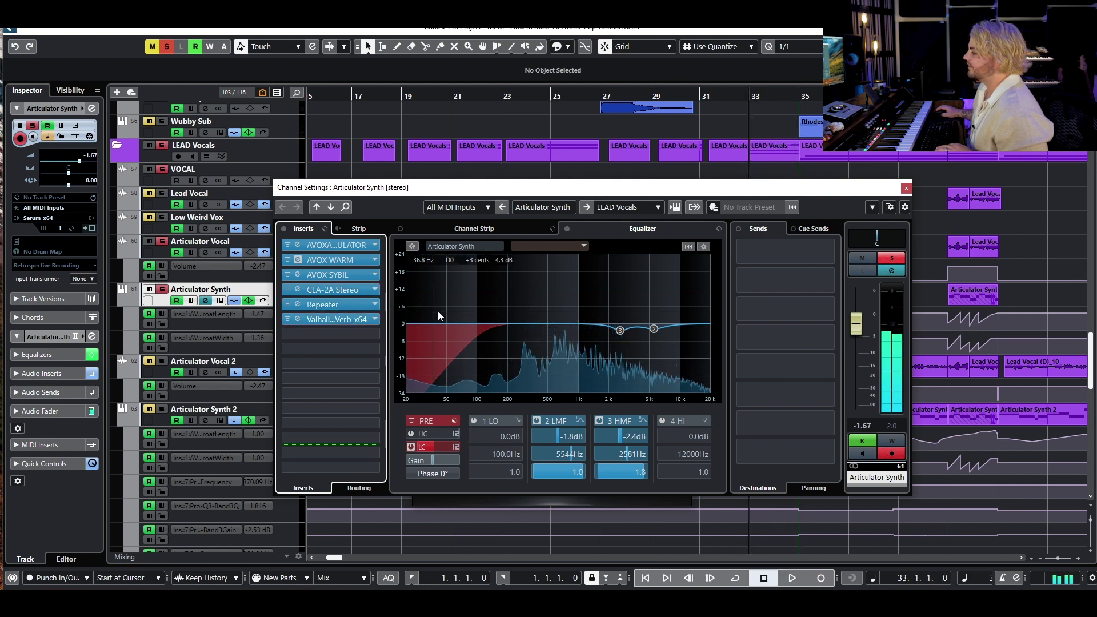
pyautogui.press('space')
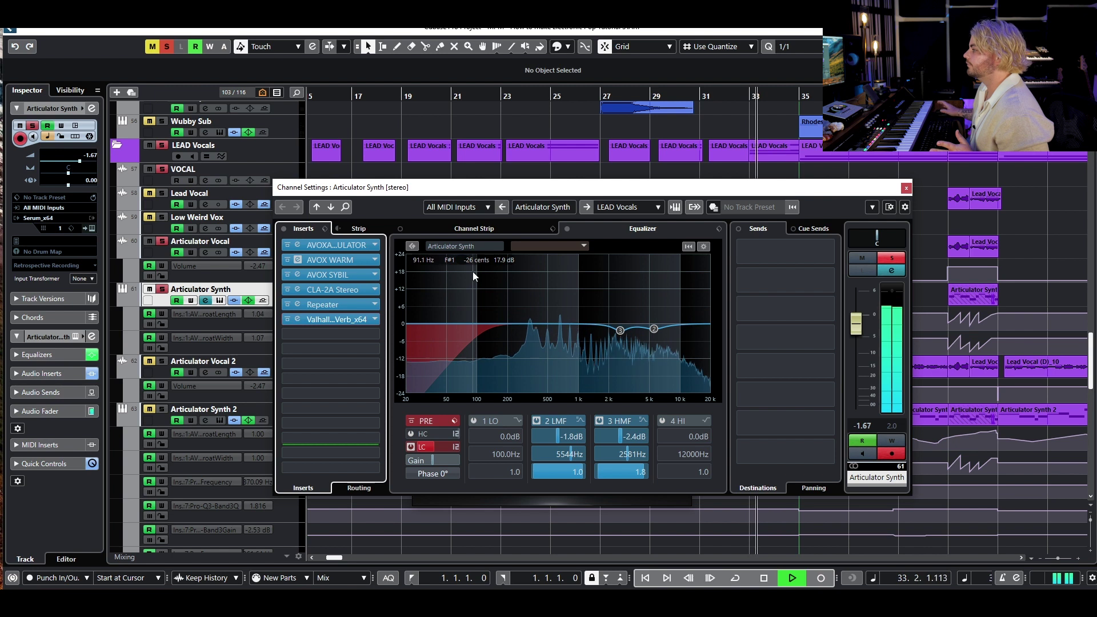
pyautogui.press('space')
pyautogui.click(906, 188)
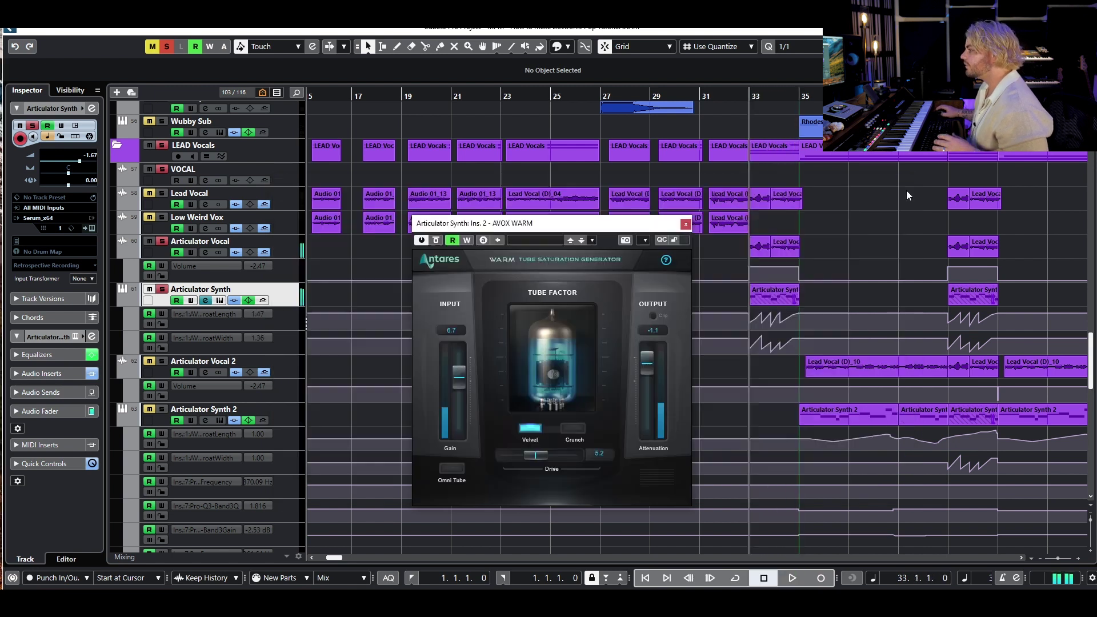
pyautogui.click(686, 223)
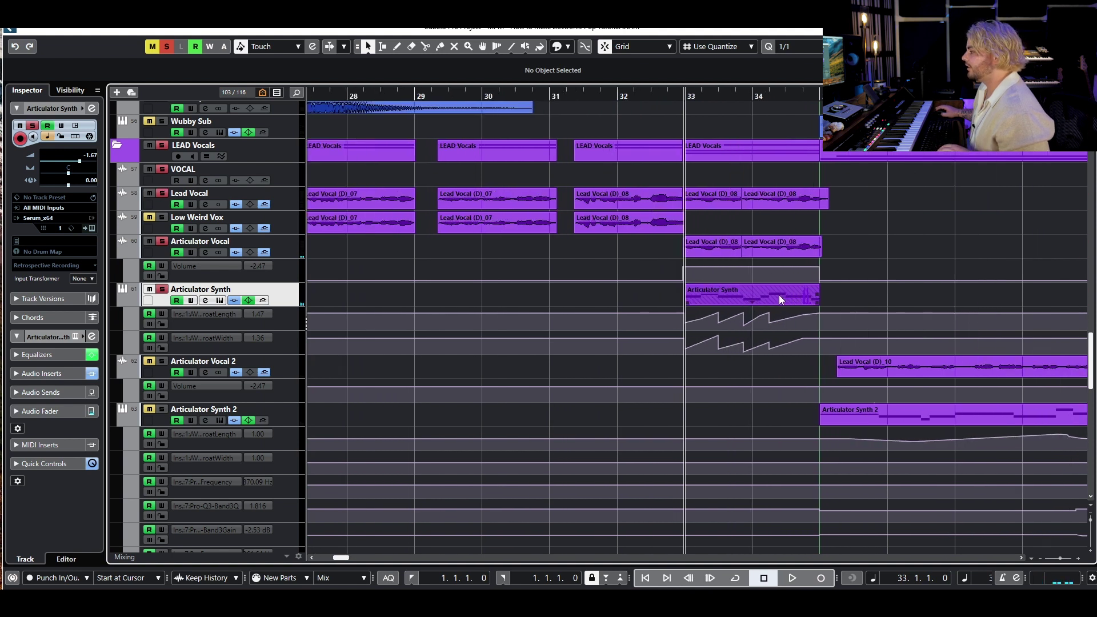
# - Open the Articulator Synth clip at bar 33 in the MIDI editor, check its pitchbend curve, and close the editor
pyautogui.doubleClick(777, 294)
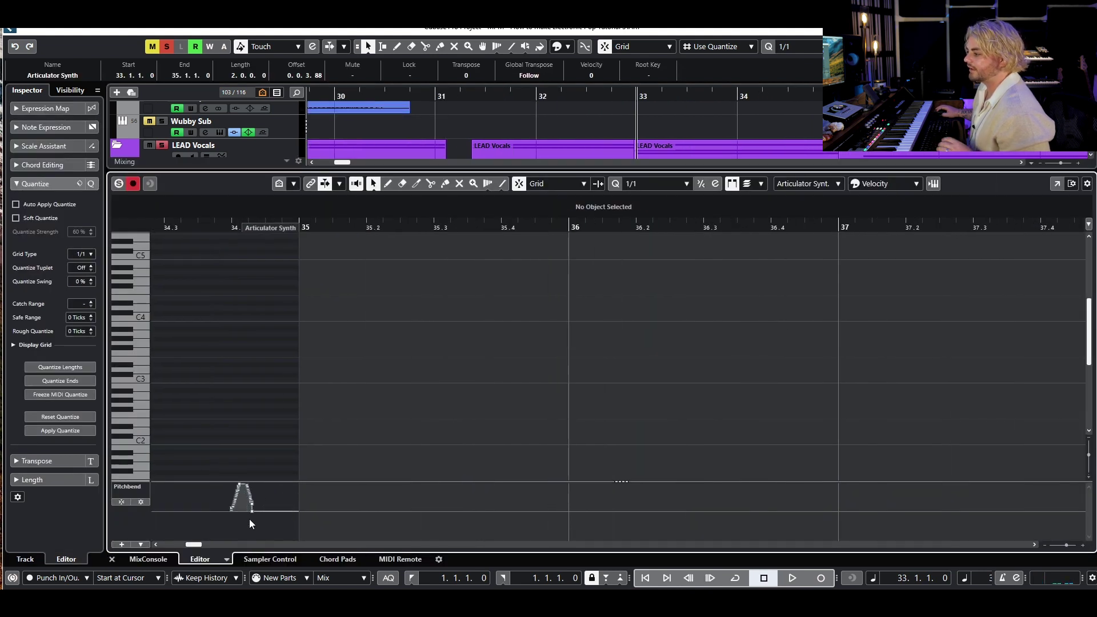
pyautogui.scroll(-2, 249, 451)
pyautogui.hotkey('ctrl', 'alt', 'e')
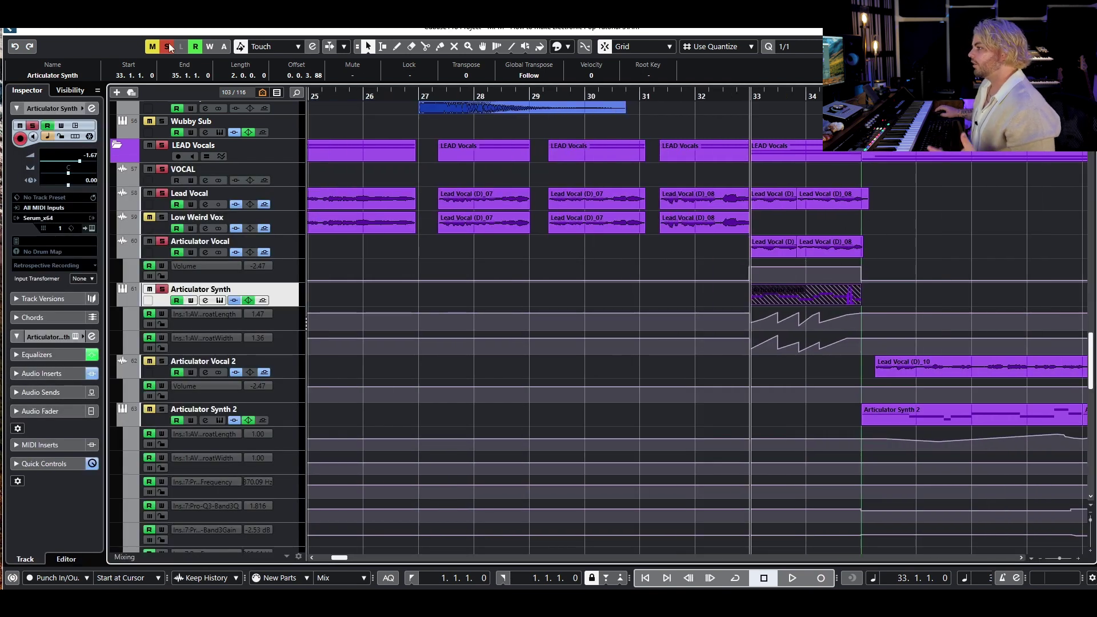
# - Clear all track solos and play the full mix from shortly before bar 33 through the articulator phrase
pyautogui.click(685, 265)
pyautogui.hscroll(3, 692, 260)
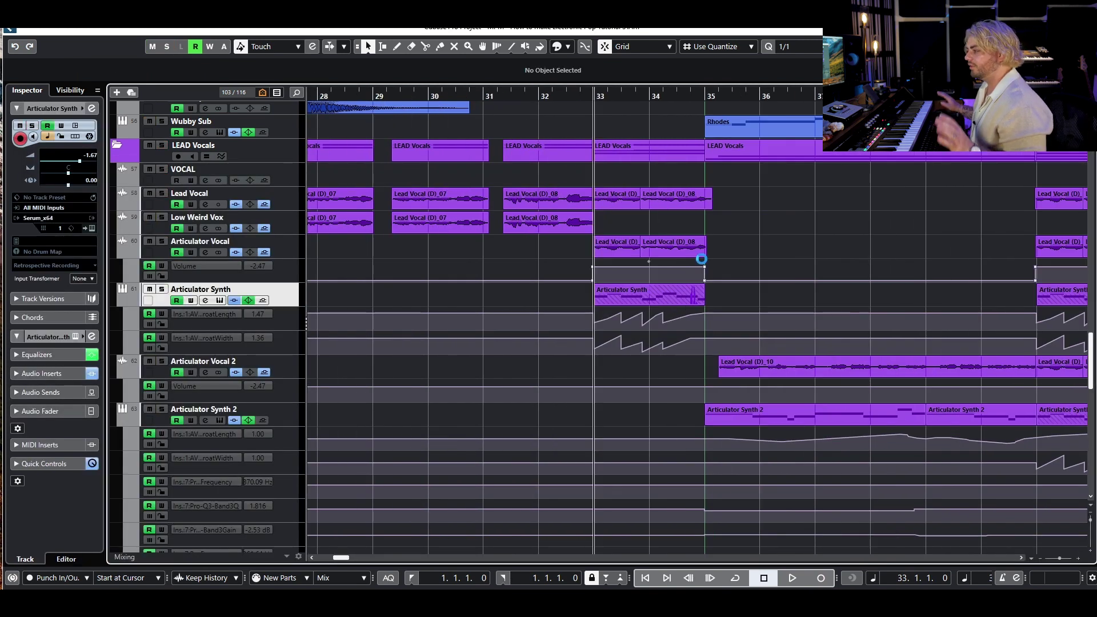
pyautogui.scroll(3, 687, 253)
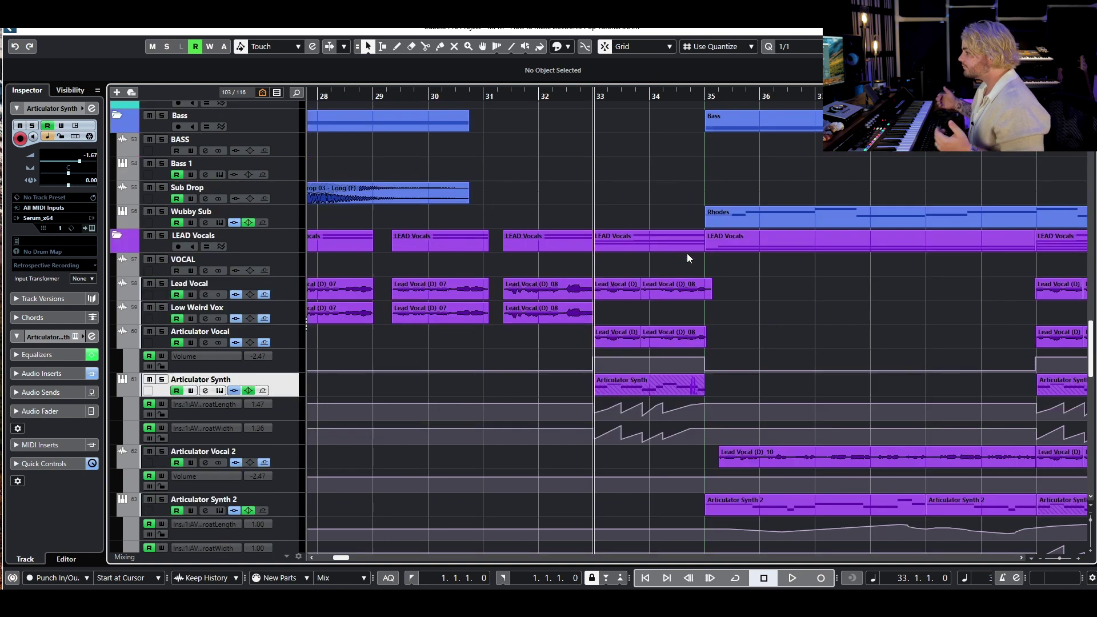
pyautogui.scroll(3, 687, 258)
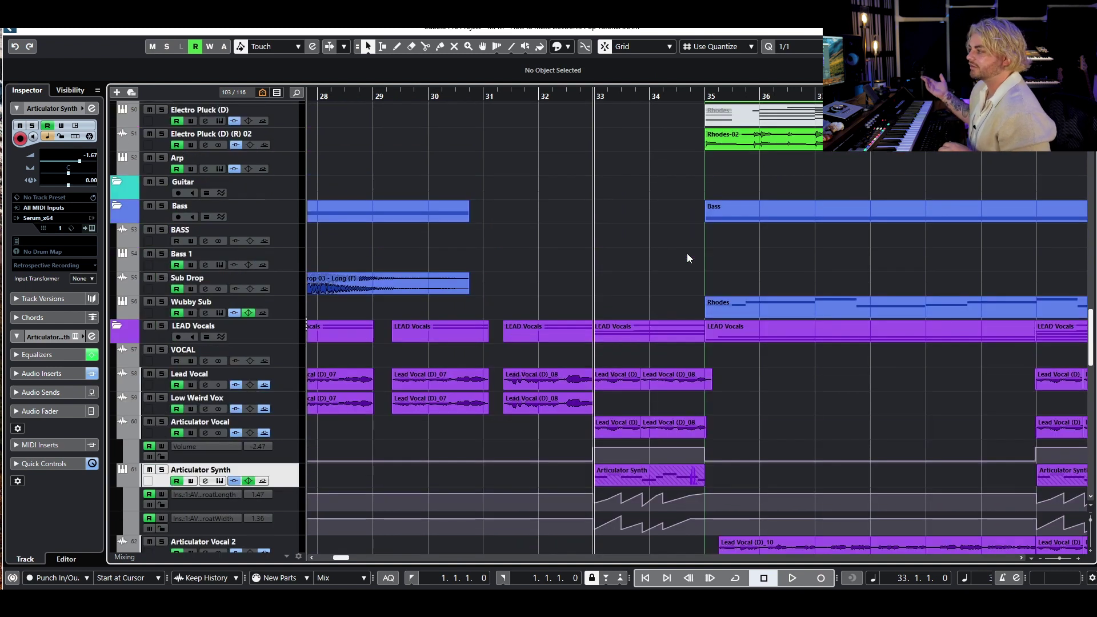
pyautogui.scroll(-6, 612, 224)
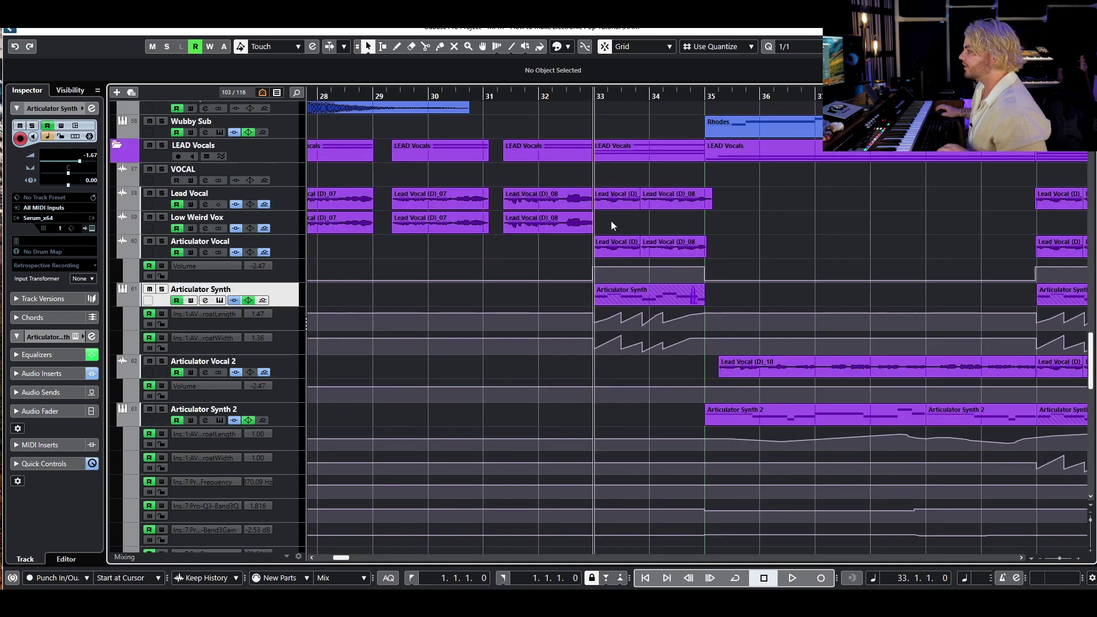
pyautogui.click(570, 95)
pyautogui.press('space')
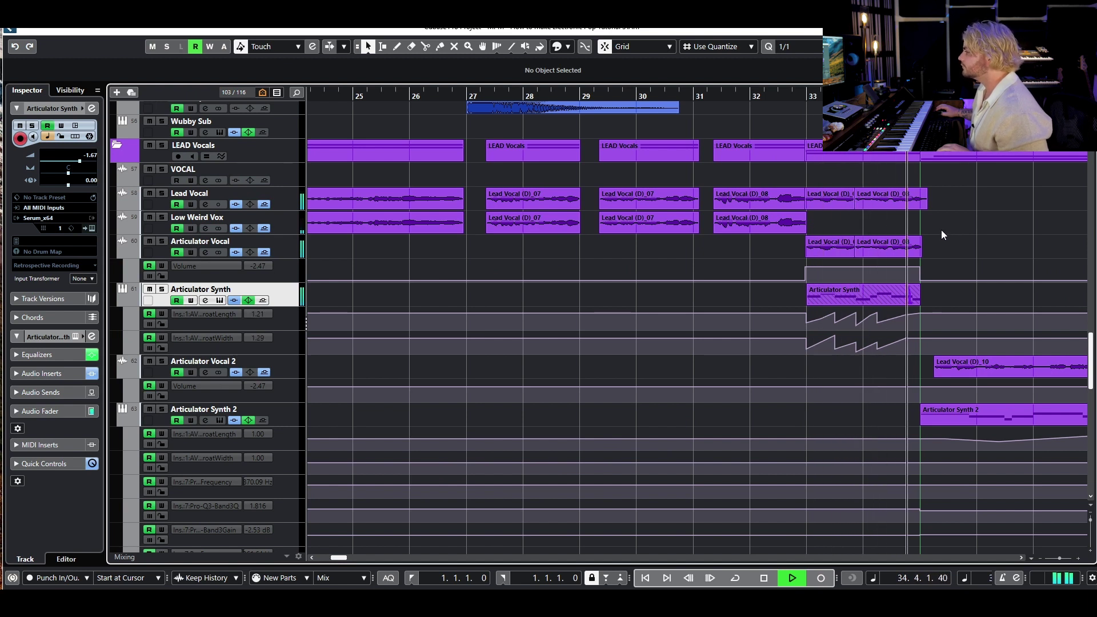
# - Stop playback and solo the Articulator Vocal 2 and Articulator Synth 2 tracks
pyautogui.press('space')
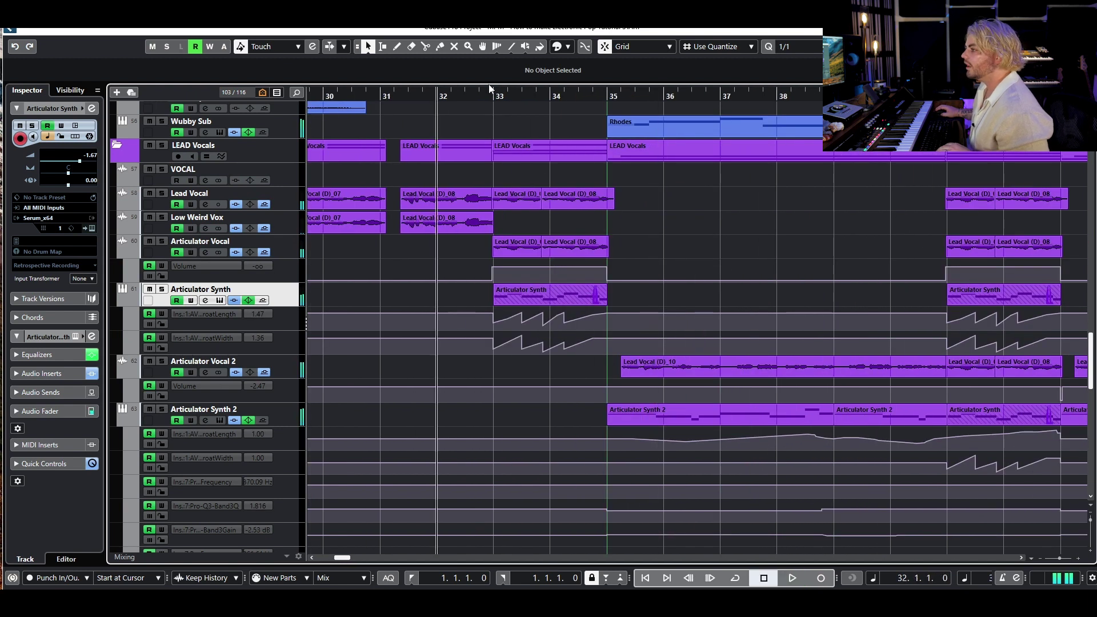
pyautogui.scroll(-3, 450, 255)
pyautogui.click(451, 259)
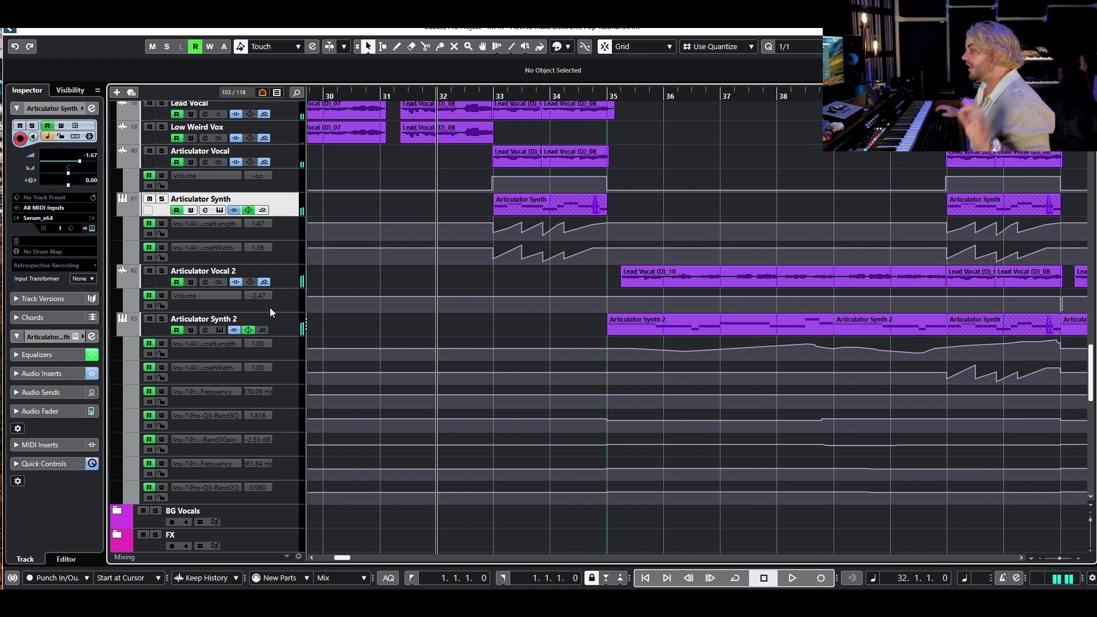
pyautogui.click(162, 271)
pyautogui.click(162, 319)
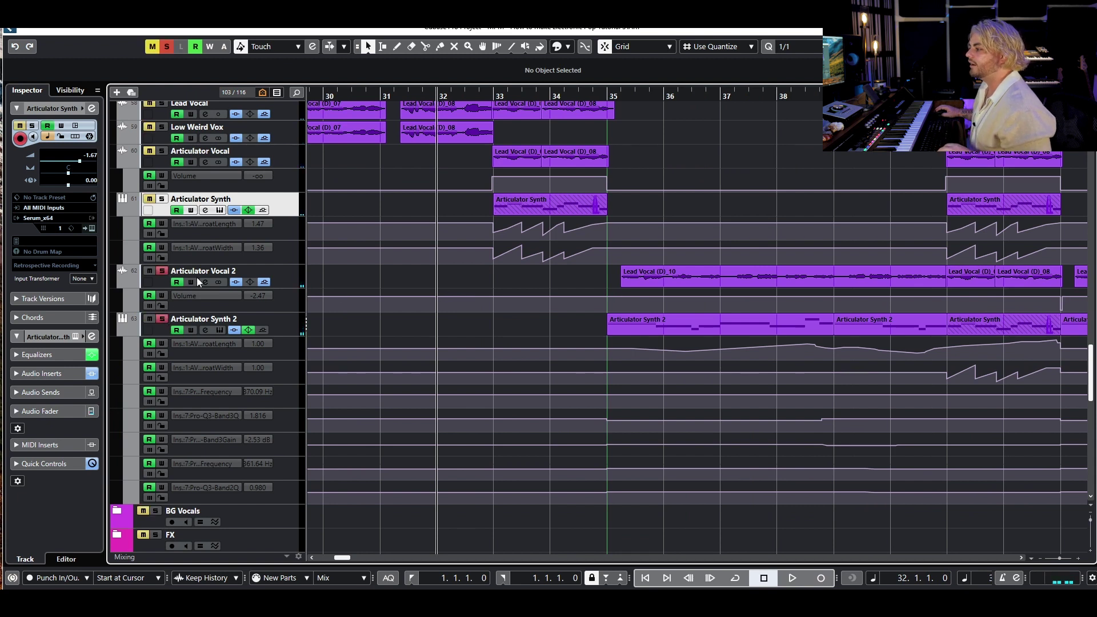
# - Route the output of Articulator Vocal 2 to the LEAD Vocals group
pyautogui.click(222, 273)
pyautogui.click(46, 218)
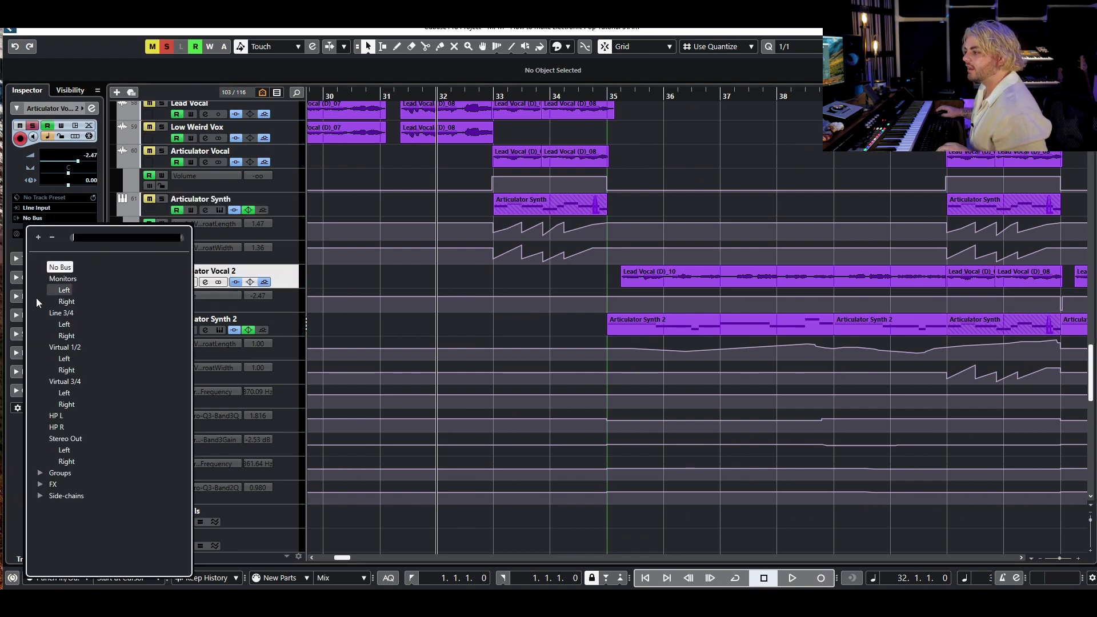
pyautogui.click(41, 474)
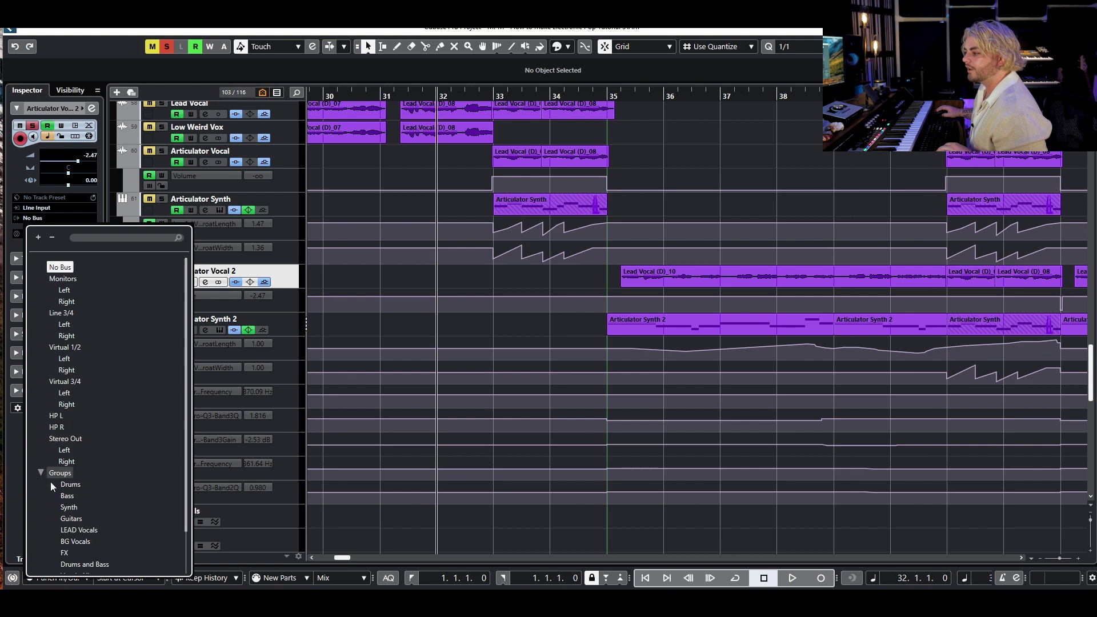
pyautogui.click(71, 531)
# - Open the channel settings of Articulator Vocal 2 and play that vocal on its own from bar 35
pyautogui.click(207, 282)
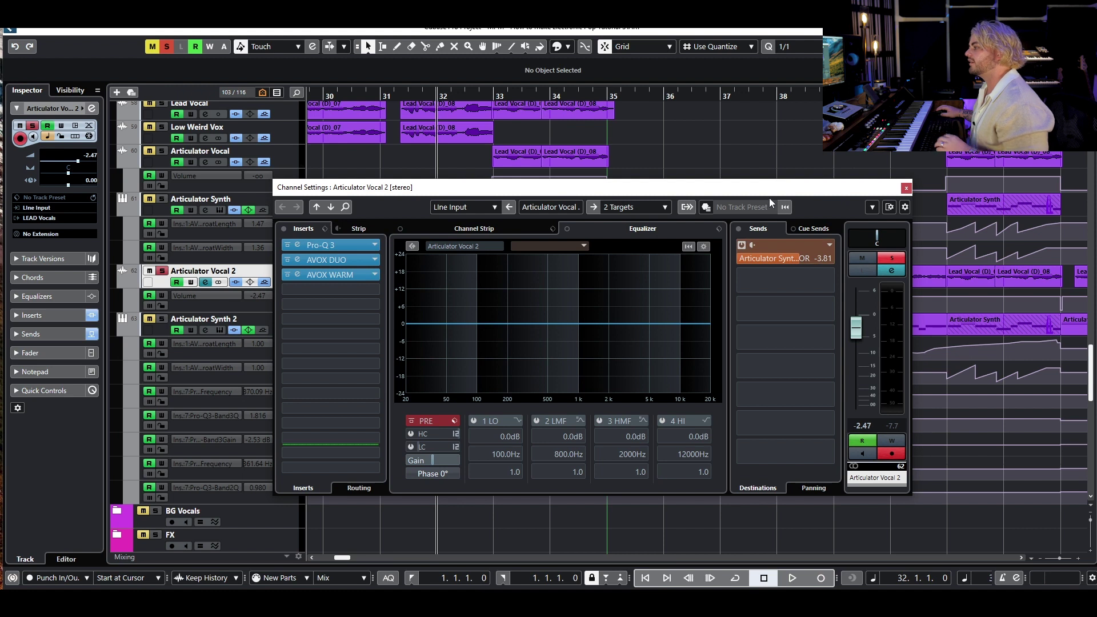
pyautogui.moveTo(770, 198); pyautogui.dragTo(703, 386)
pyautogui.click(621, 102)
pyautogui.press('space')
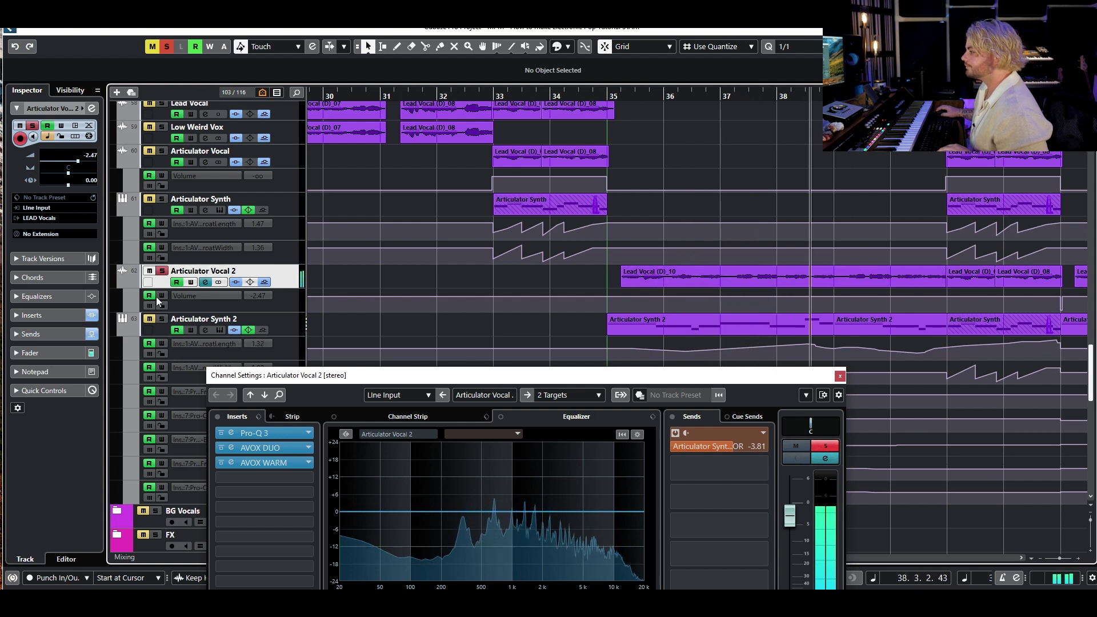
pyautogui.press('space')
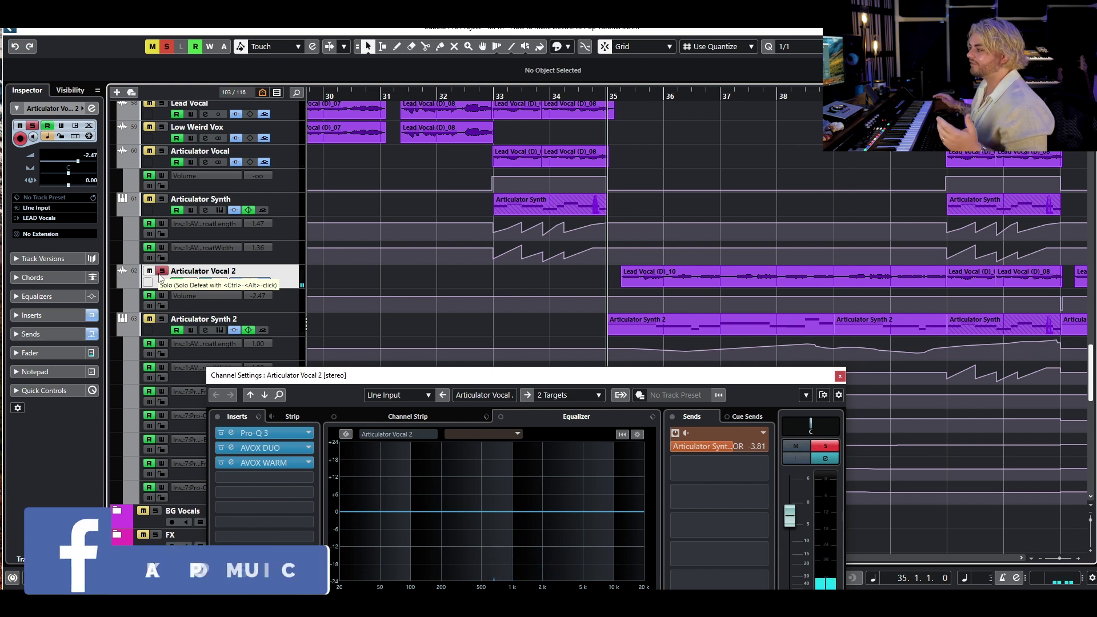
# - Set the output of Articulator Vocal 2 back to No Bus and solo it with Articulator Synth 2 again
pyautogui.click(161, 274)
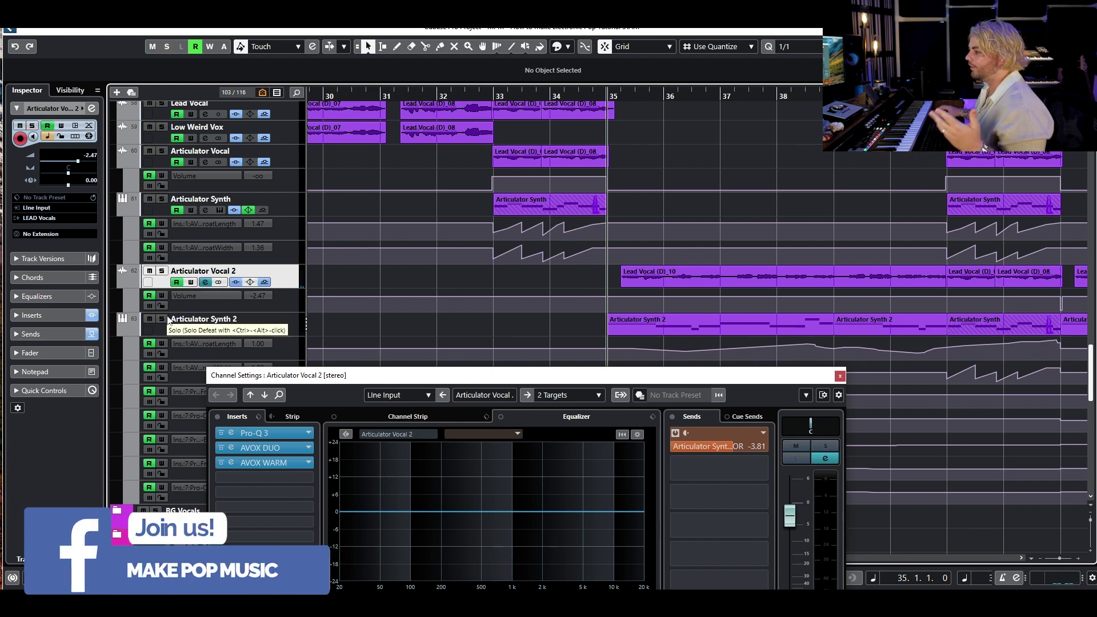
pyautogui.click(54, 218)
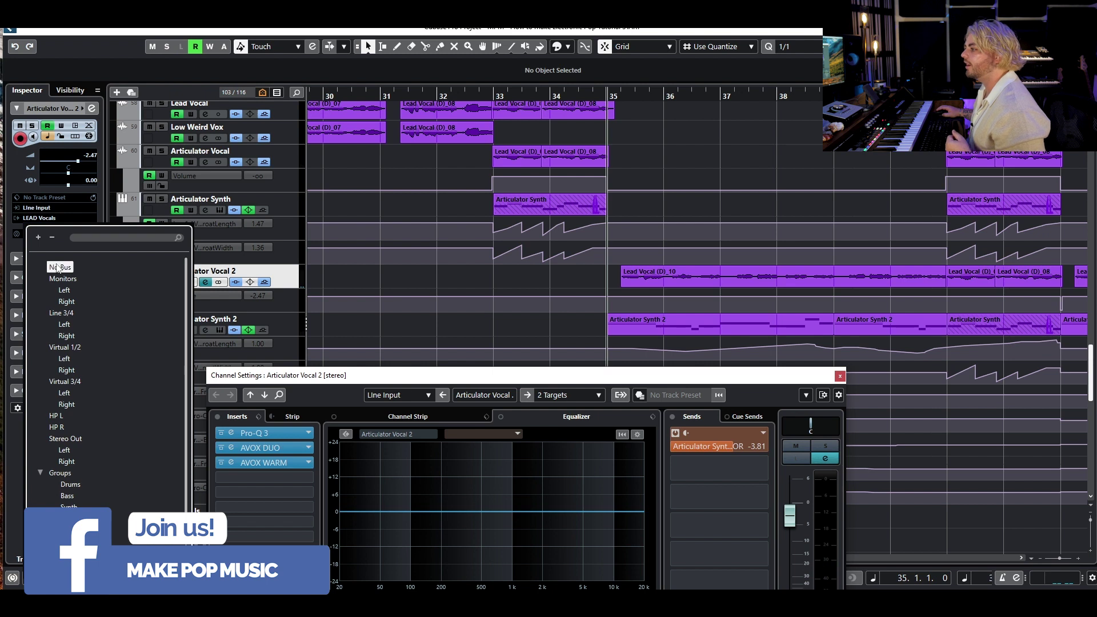
pyautogui.click(57, 268)
pyautogui.click(162, 271)
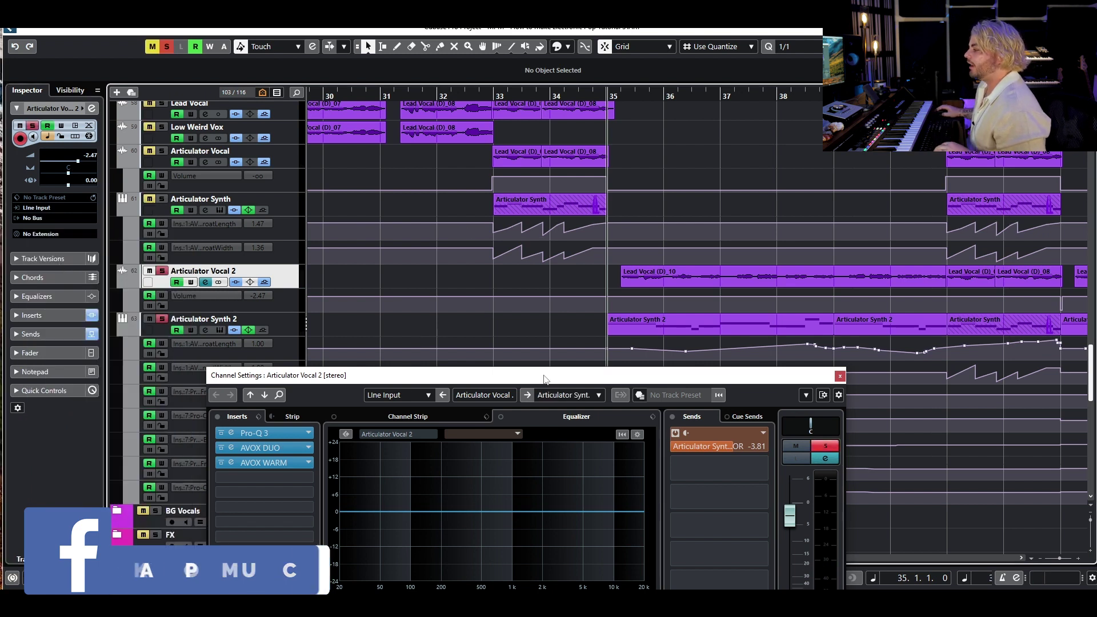
# - Inspect Articulator Synth 2's Serum instrument and its channel inserts, and close both windows
pyautogui.click(221, 333)
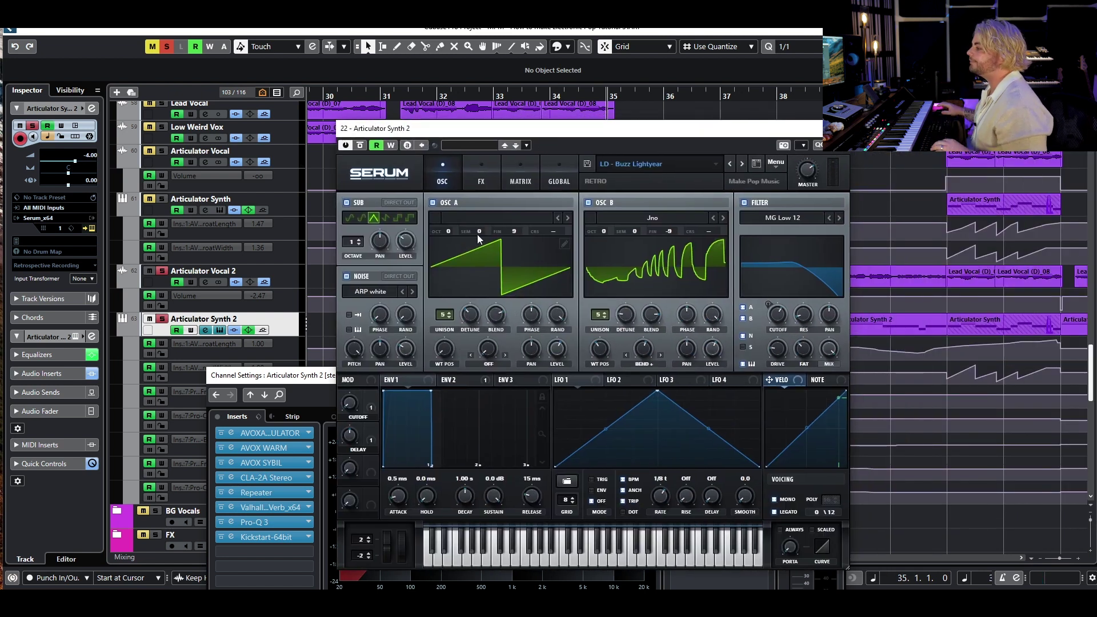
pyautogui.click(321, 530)
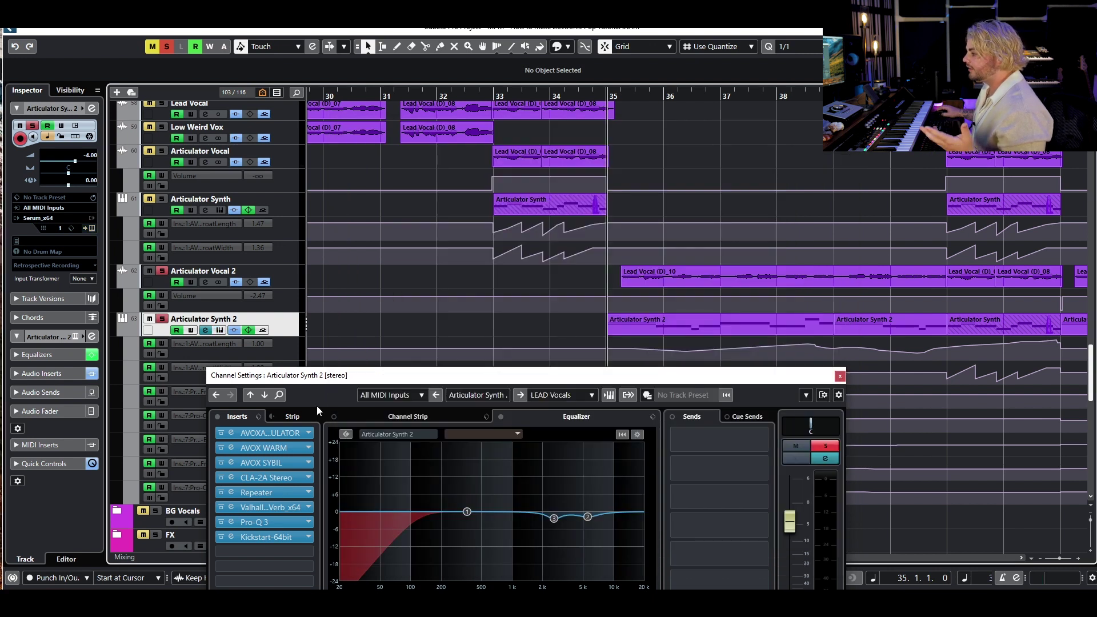
pyautogui.moveTo(319, 382); pyautogui.dragTo(315, 231)
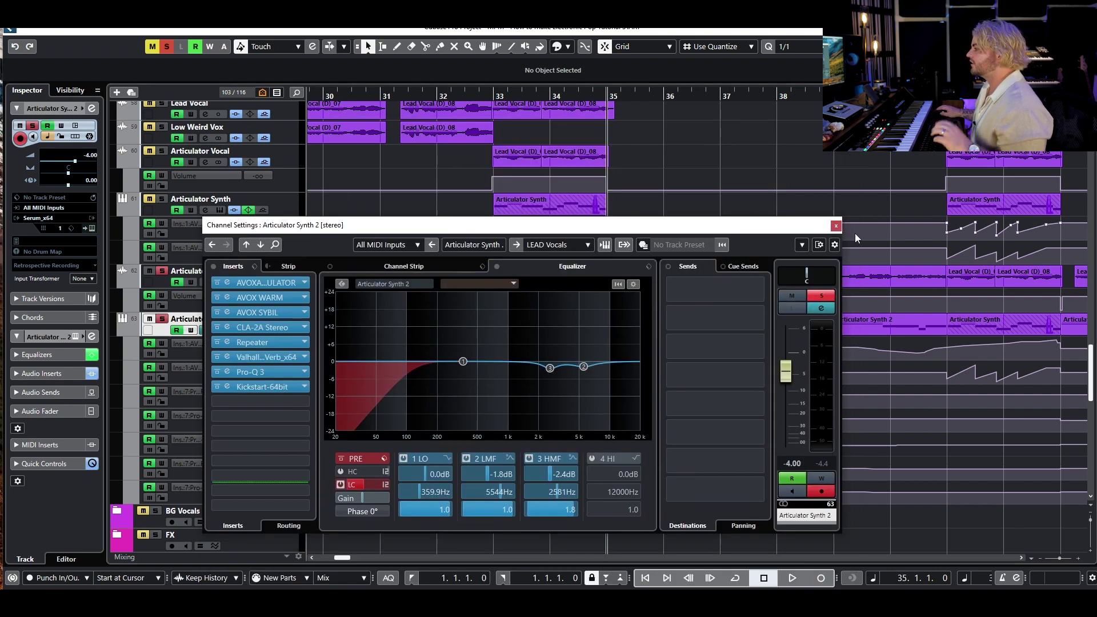
pyautogui.click(836, 227)
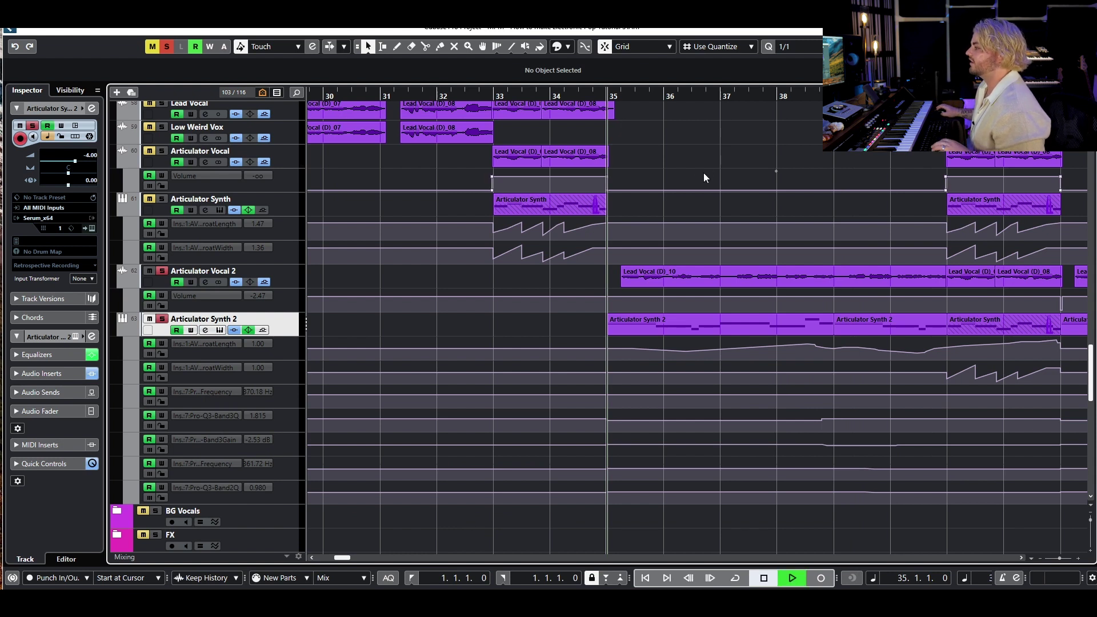
# - Play the soloed Articulator Vocal 2 and Articulator Synth 2 tracks together from bar 35
pyautogui.press('g')
pyautogui.press('space')
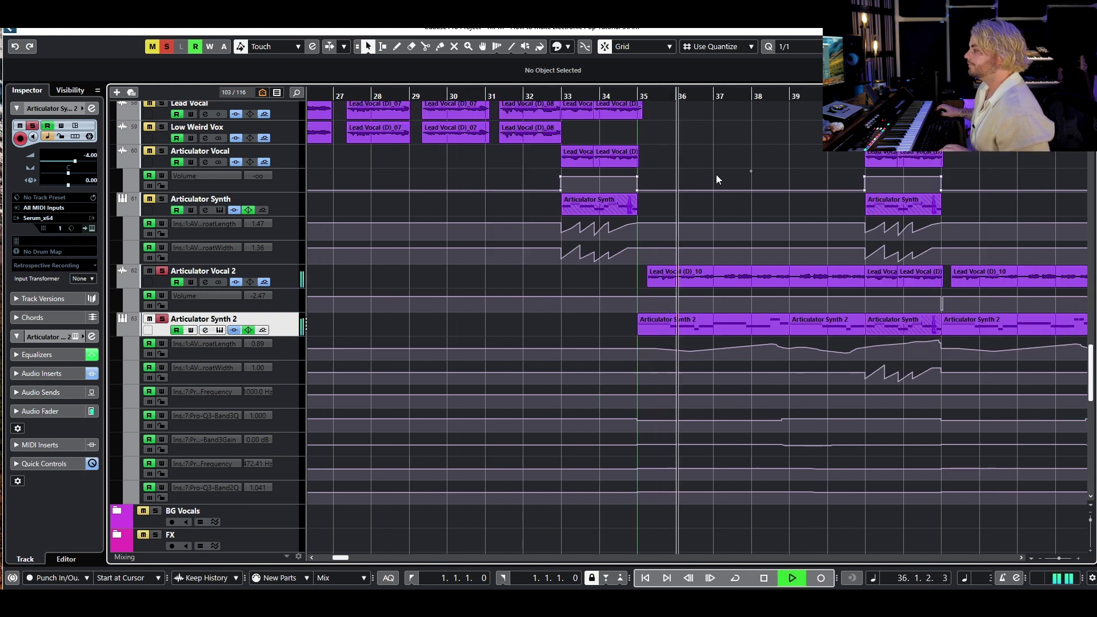
pyautogui.click(650, 230)
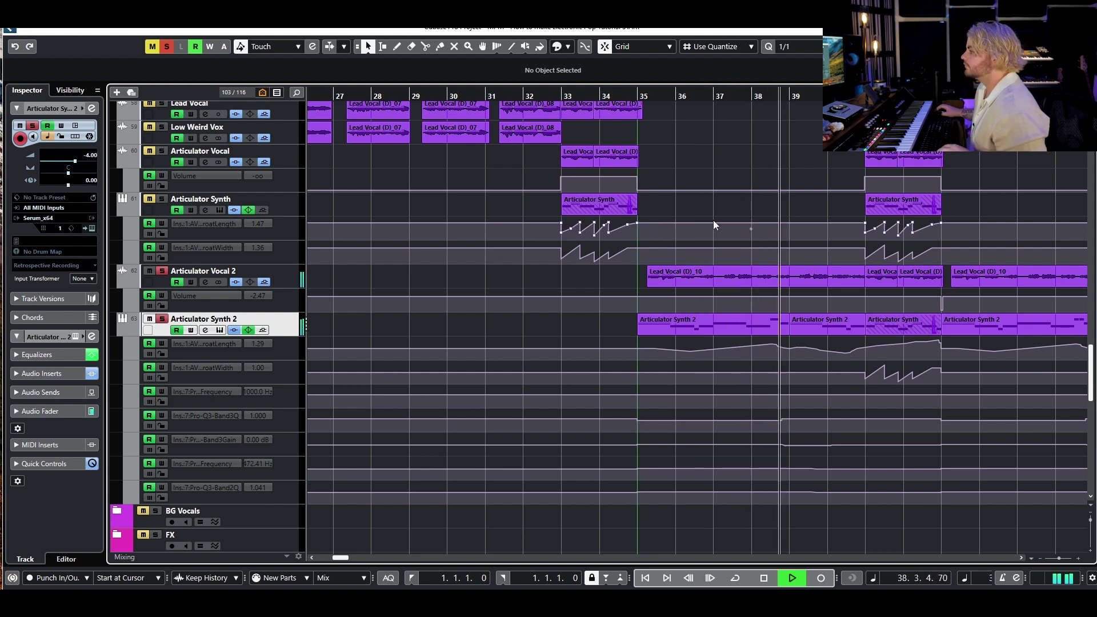
pyautogui.press('space')
# - Open the AVOX ARTICULATOR insert on Articulator Synth 2, watch its throat length automation during playback from bar 35, and close it
pyautogui.click(205, 330)
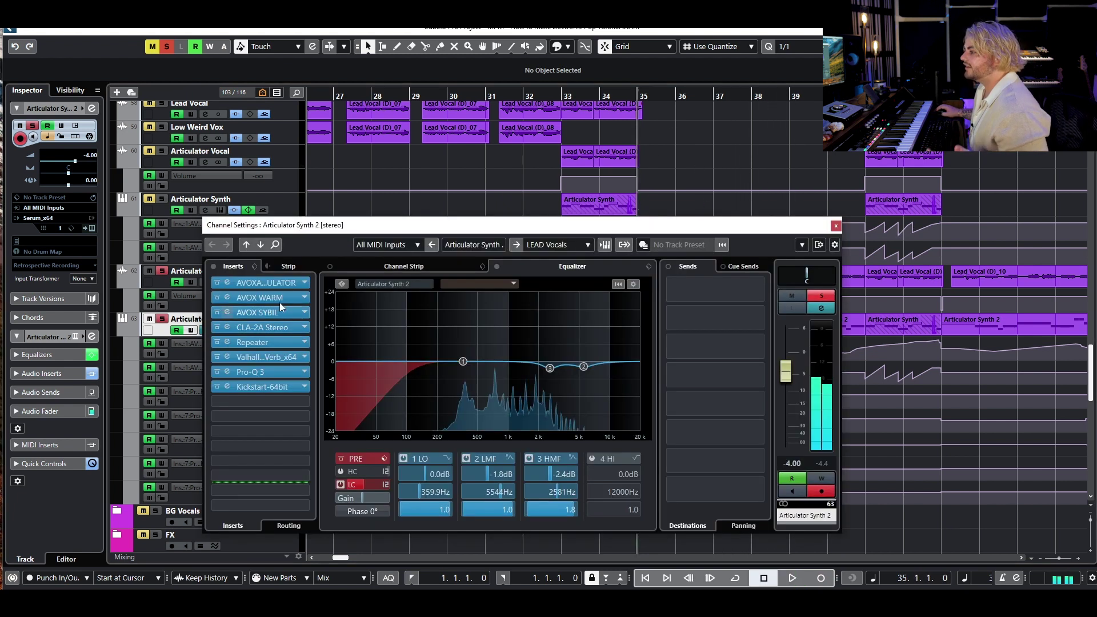
pyautogui.click(275, 284)
pyautogui.click(834, 229)
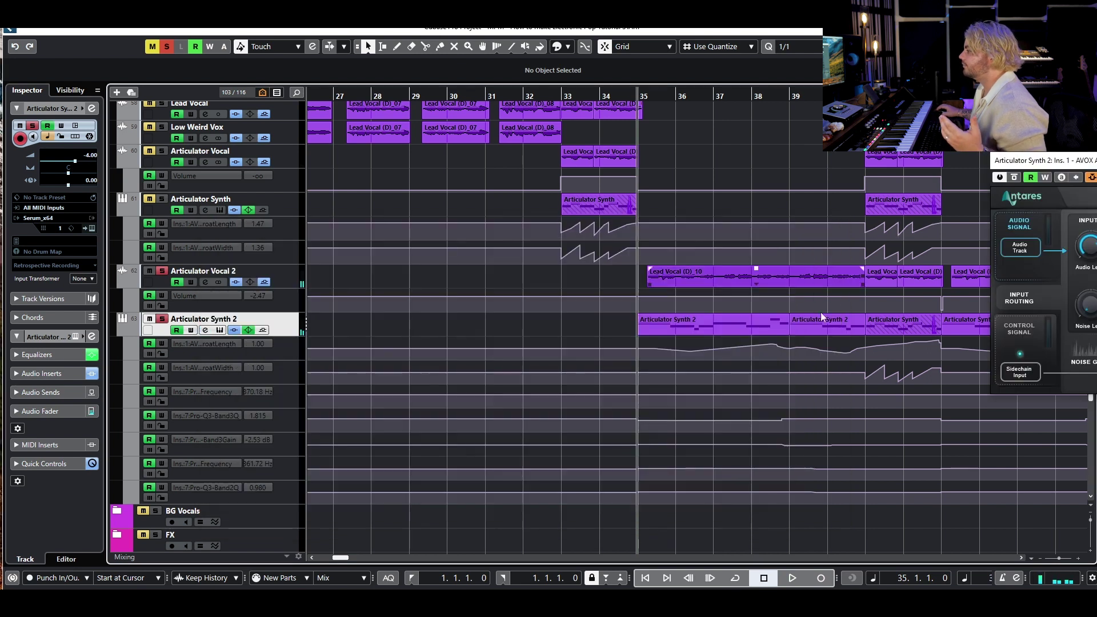
pyautogui.moveTo(1023, 161); pyautogui.dragTo(401, 111)
pyautogui.press('space')
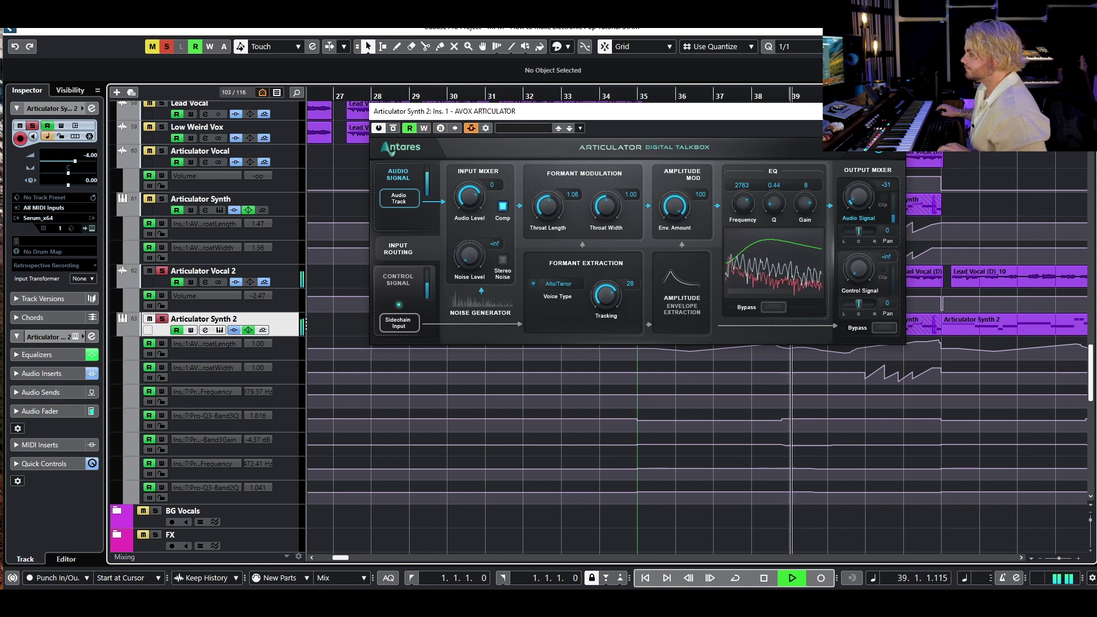
pyautogui.click(898, 111)
pyautogui.press('space')
# - Open the Articulator Synth 2 clip at bar 35 in the MIDI editor, transpose all its notes up two semitones, and play it
pyautogui.click(681, 324)
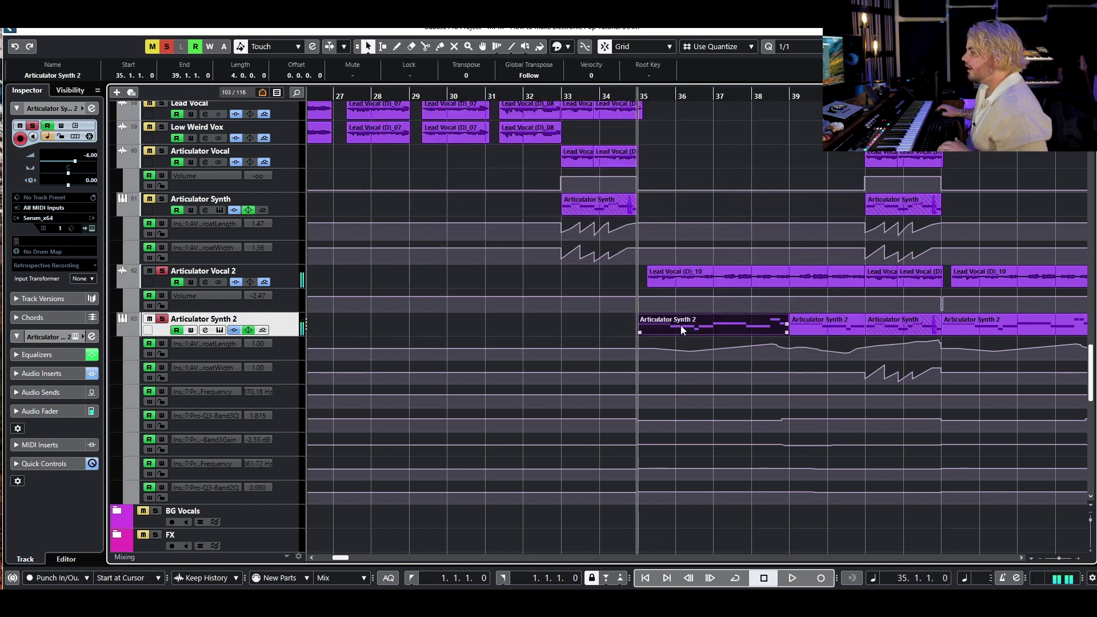
pyautogui.press('Return')
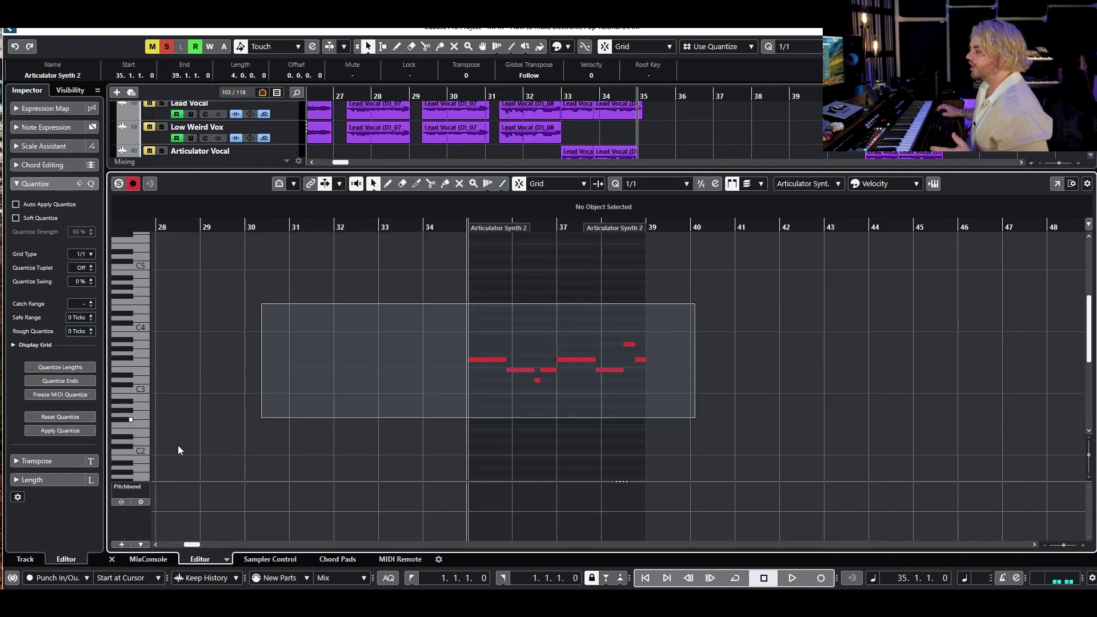
pyautogui.hotkey('ctrl', 'a')
pyautogui.press('Up')
pyautogui.press('Up')
pyautogui.press('space')
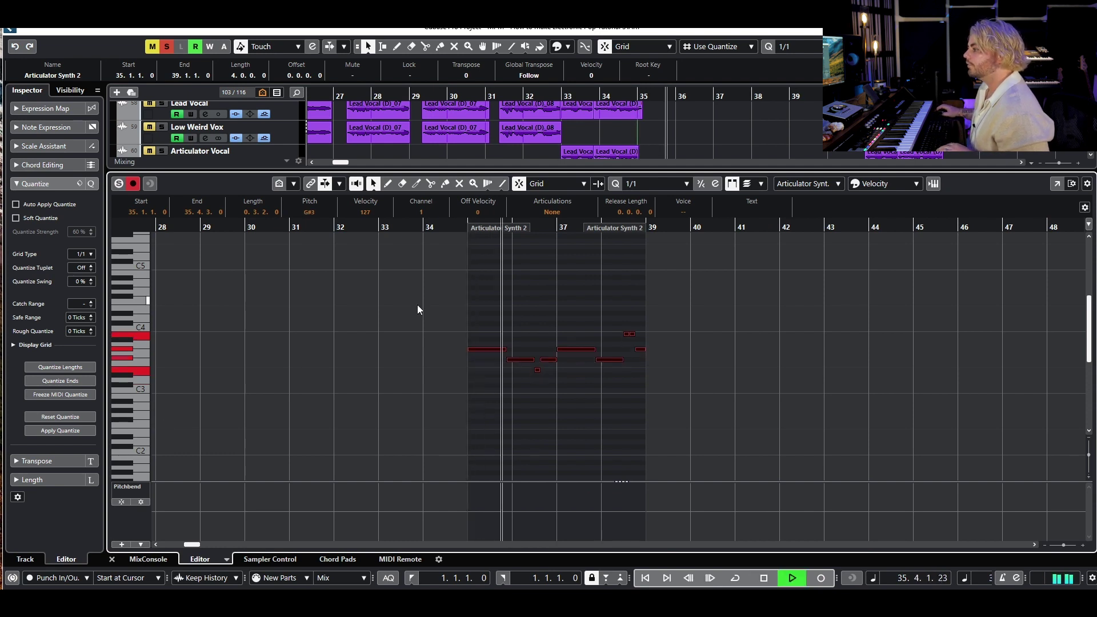
pyautogui.press('space')
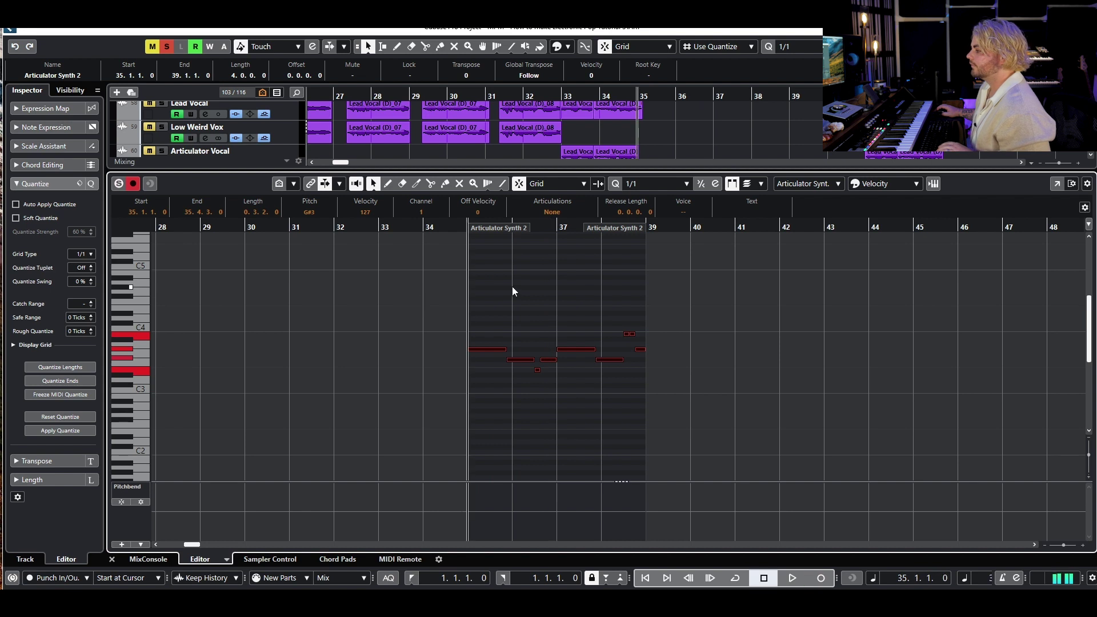
# - Transpose the Articulator Synth 2 notes back down two semitones and close the MIDI editor
pyautogui.press('Down')
pyautogui.press('Down')
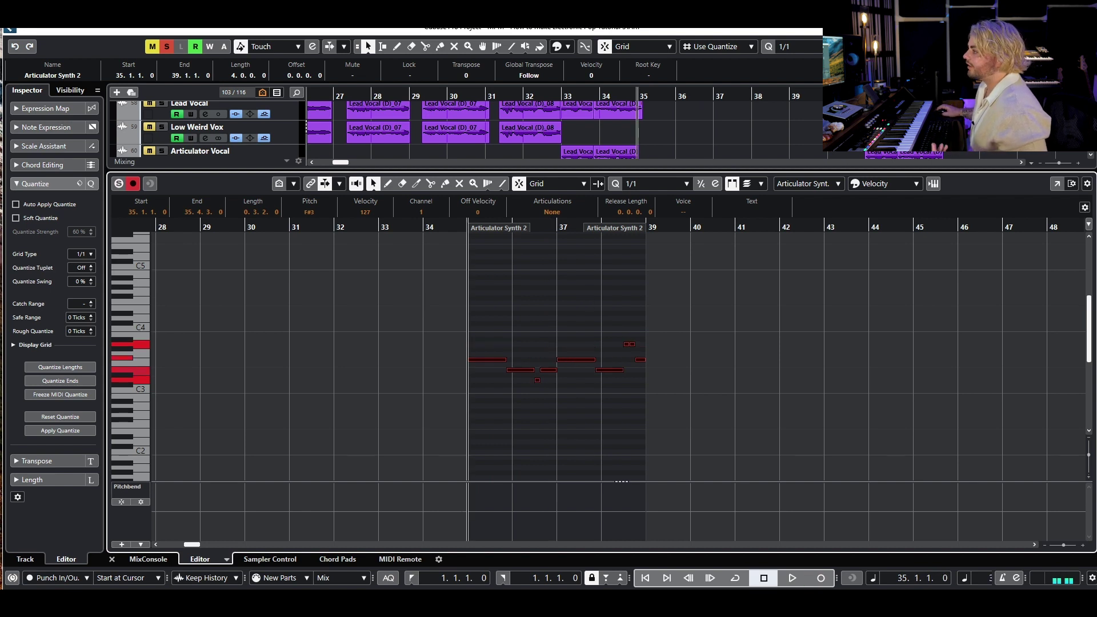
pyautogui.hotkey('ctrl', 'e')
pyautogui.click(791, 173)
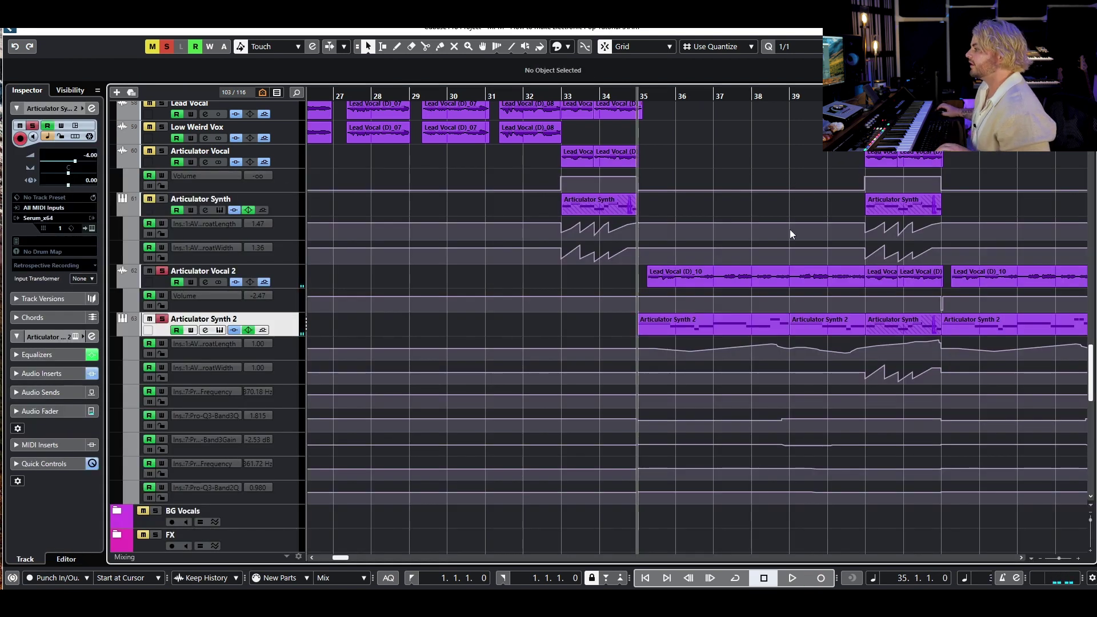
# - Look over the bass and vocal tracks in the arrangement and select all Articulator Synth 2 clips from bar 35 onward
pyautogui.press('g')
pyautogui.press('g')
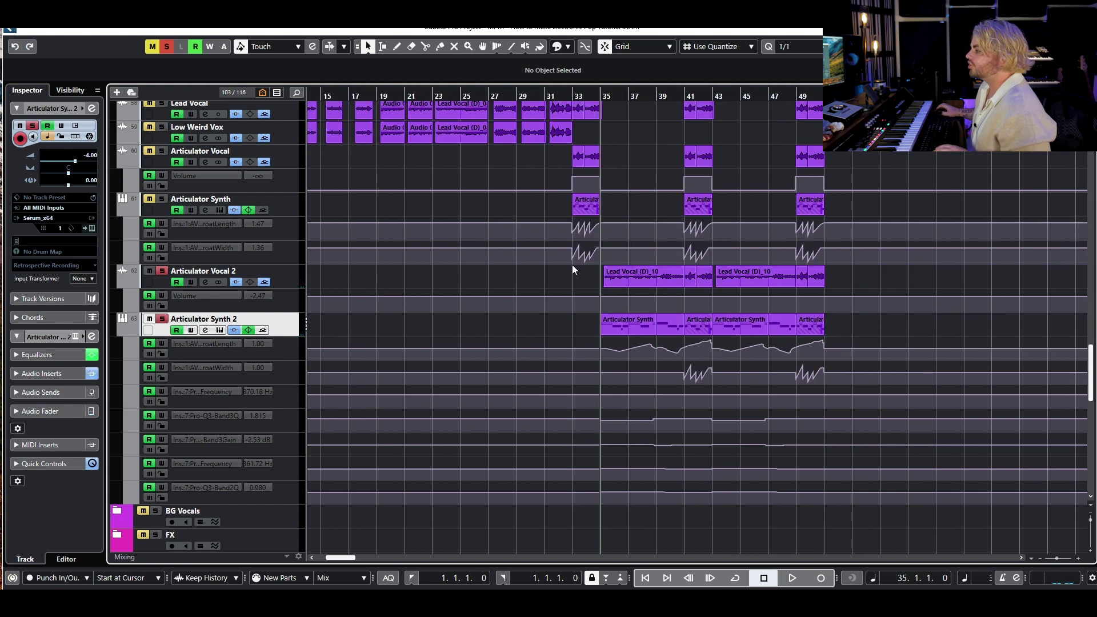
pyautogui.hscroll(-6, 583, 263)
pyautogui.scroll(6, 677, 255)
pyautogui.scroll(-4, 738, 256)
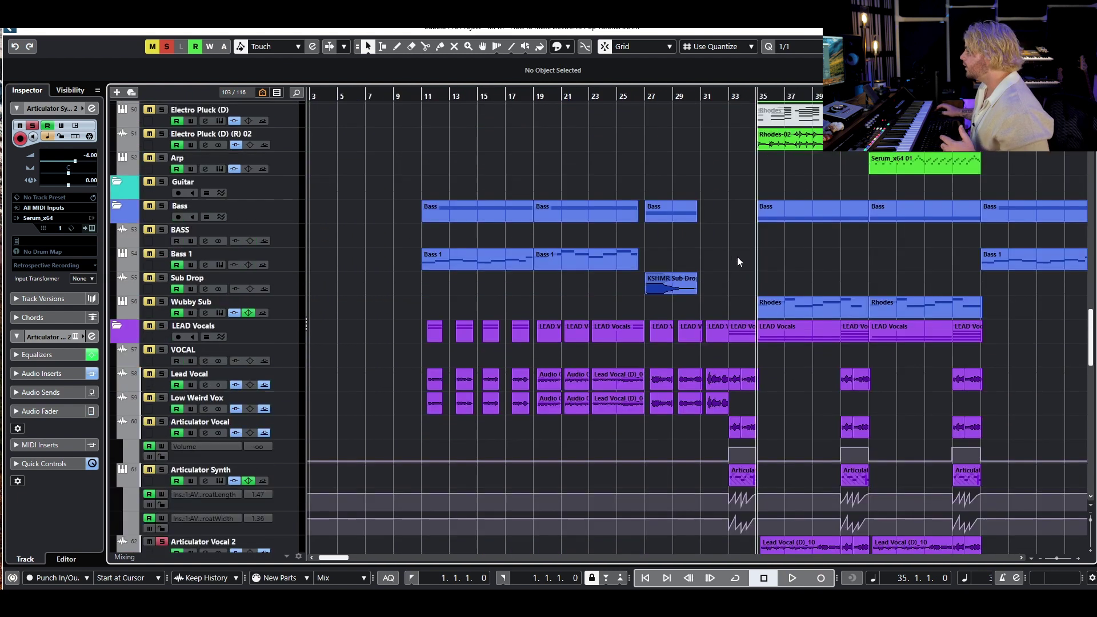
pyautogui.scroll(-5, 826, 311)
pyautogui.scroll(3, 825, 311)
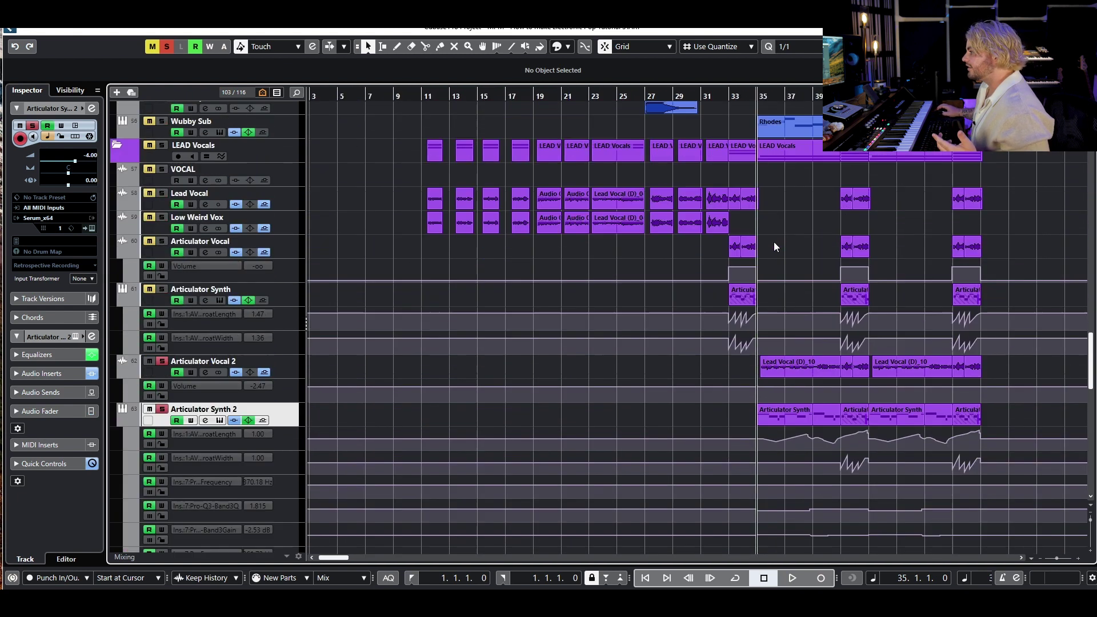
pyautogui.moveTo(735, 420); pyautogui.dragTo(1023, 416)
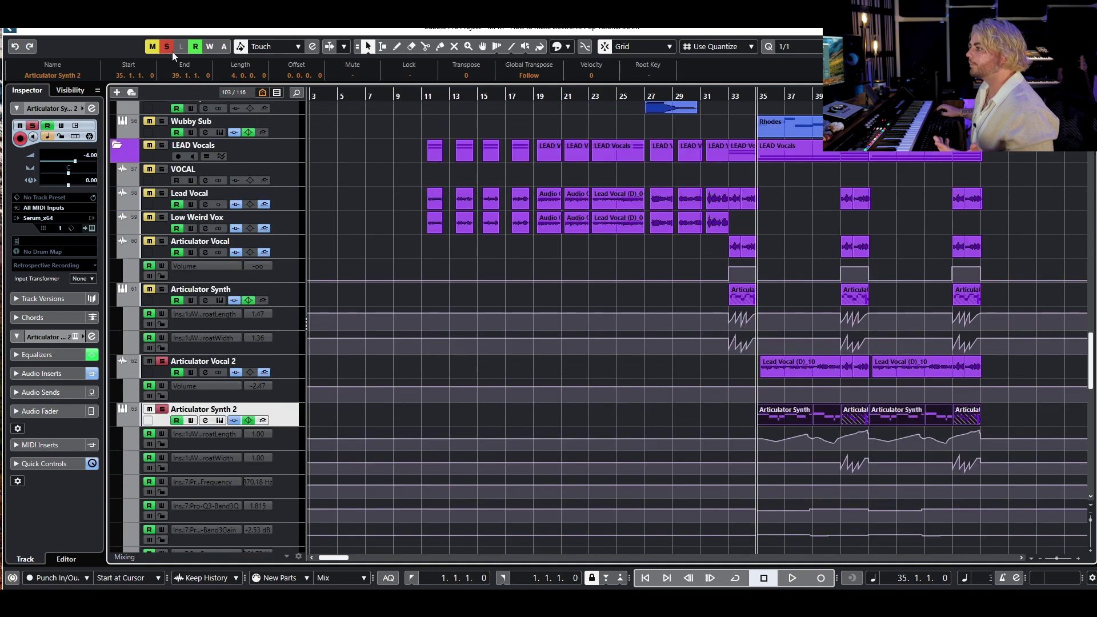
# - Clear all track solos and select the Lead Vocal, Articulator Vocal and Articulator Synth clips at bar 41
pyautogui.moveTo(807, 190); pyautogui.dragTo(907, 302)
pyautogui.scroll(3, 896, 276)
pyautogui.moveTo(744, 172); pyautogui.dragTo(857, 290)
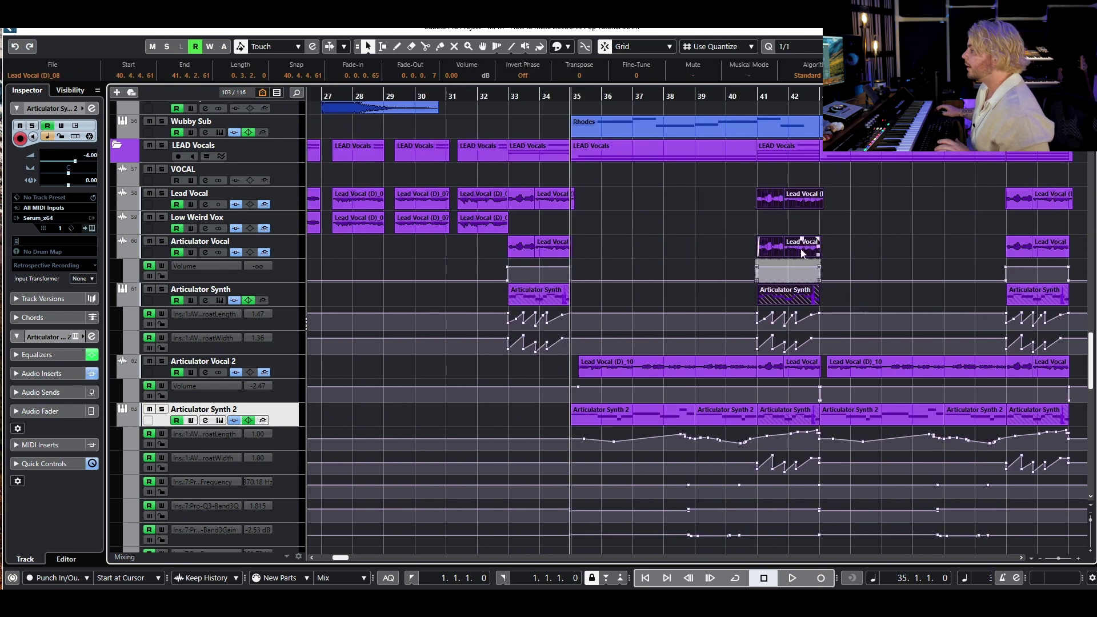
pyautogui.scroll(-3, 797, 252)
# - Play the full arrangement from around bar 31 to bar 43, following the vocal and Articulator tracks, and stop playback
pyautogui.click(609, 92)
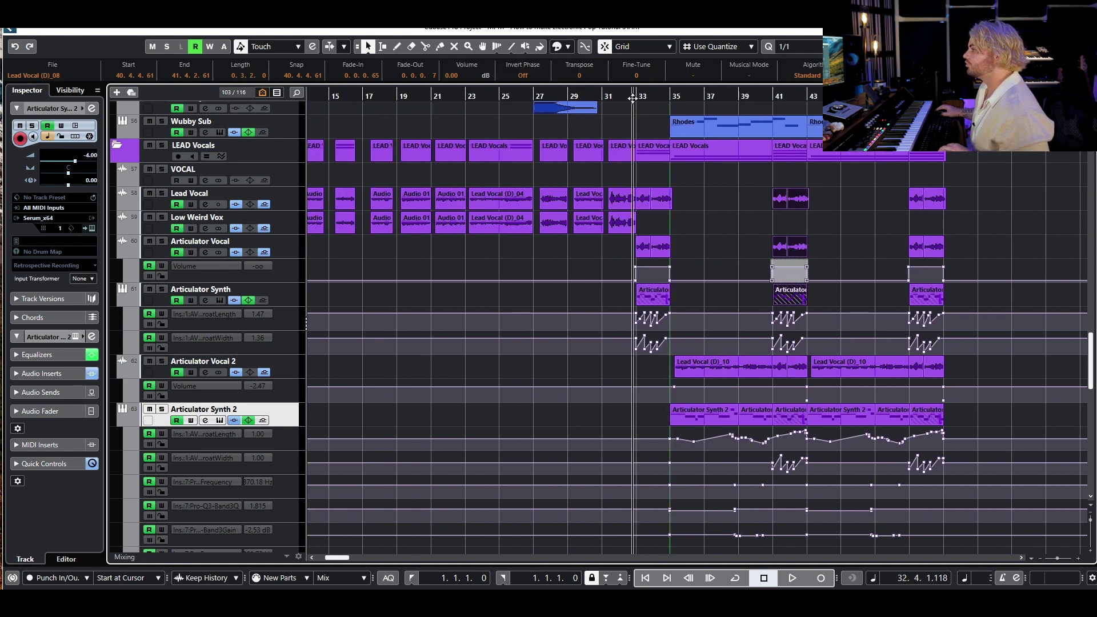
pyautogui.press('h')
pyautogui.press('space')
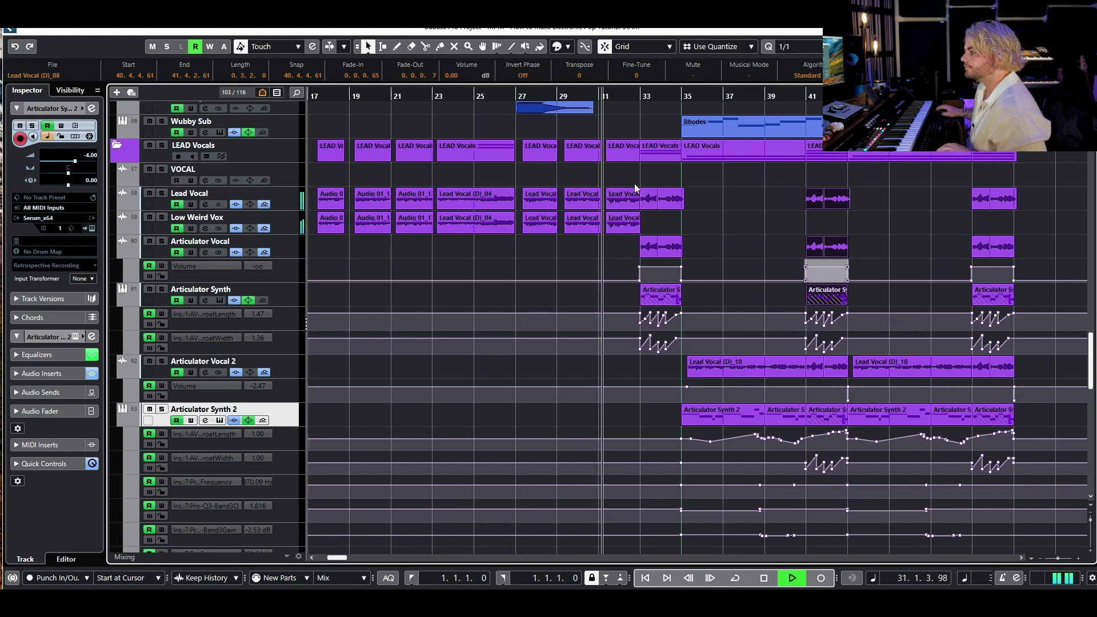
pyautogui.scroll(4, 709, 232)
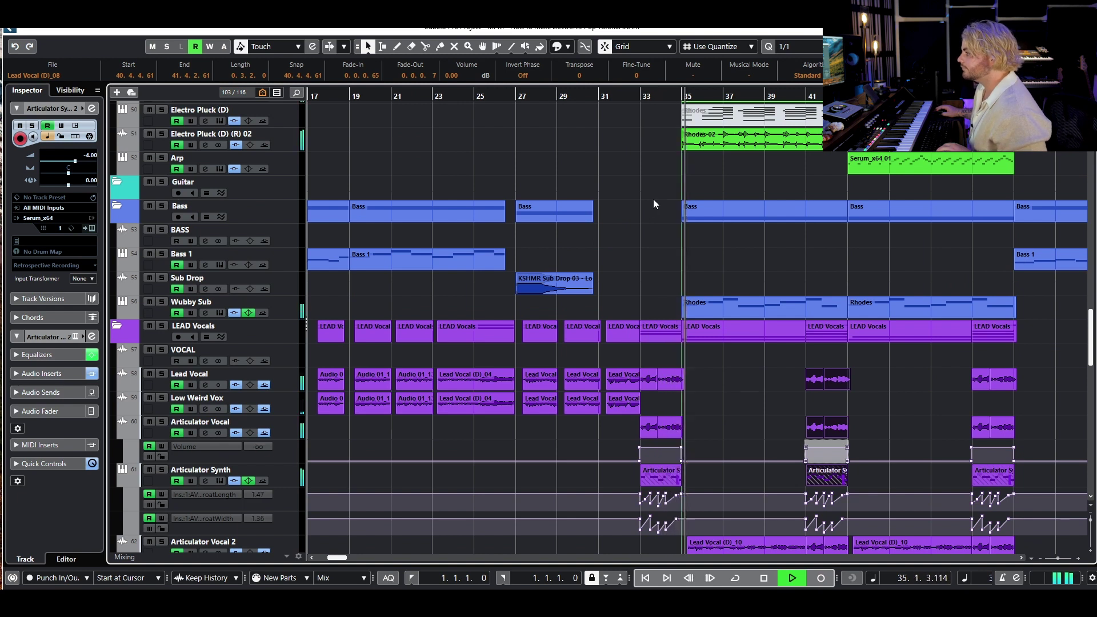
pyautogui.scroll(-5, 773, 280)
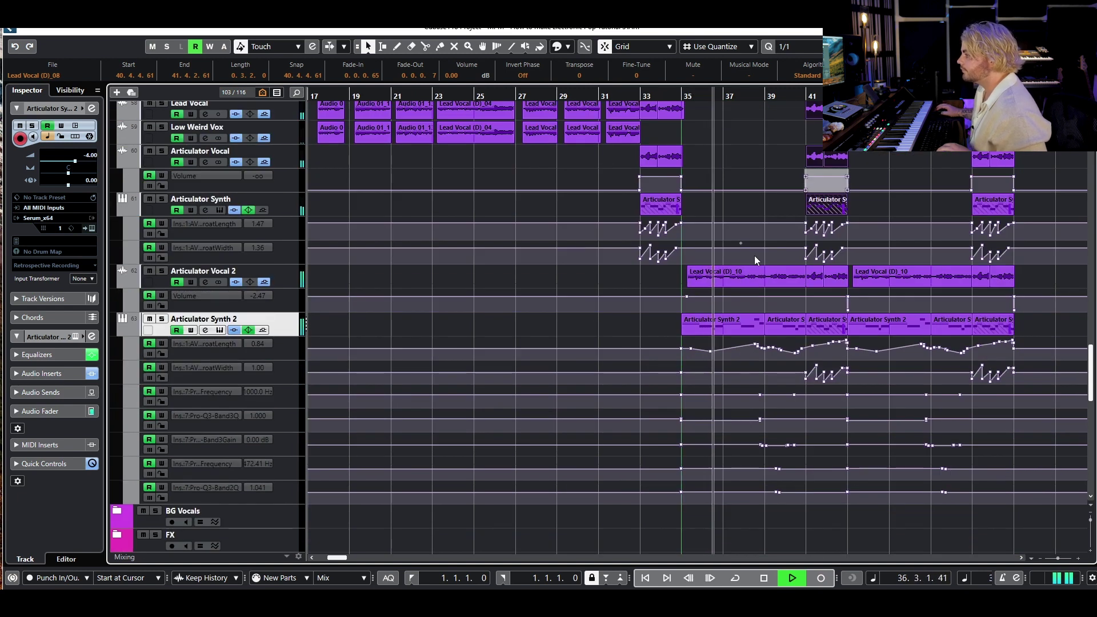
pyautogui.hscroll(4, 648, 303)
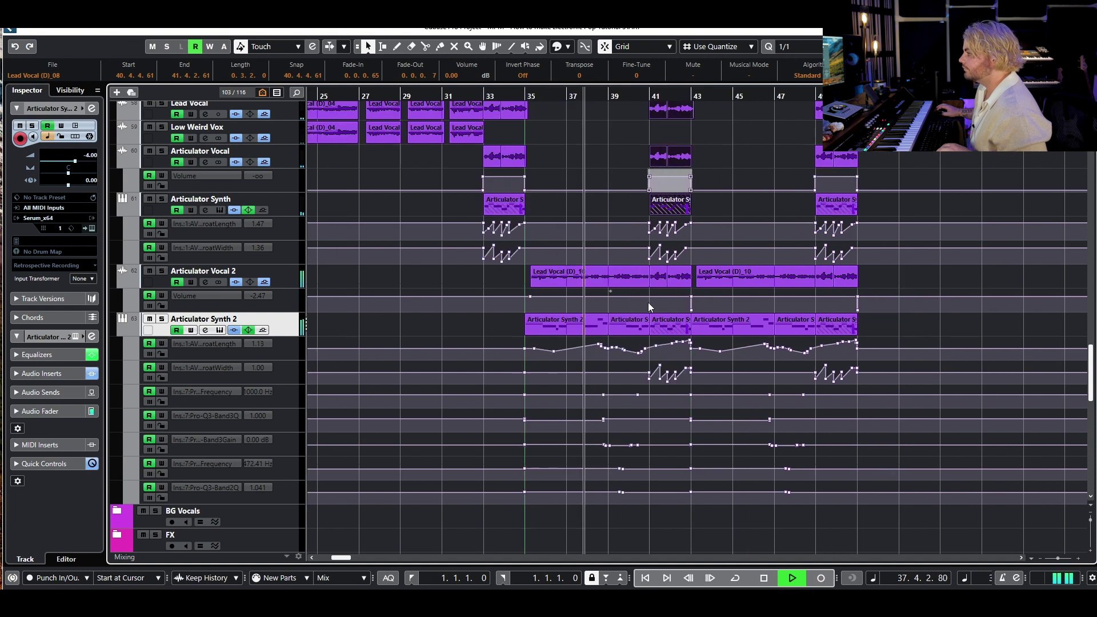
pyautogui.scroll(3, 637, 290)
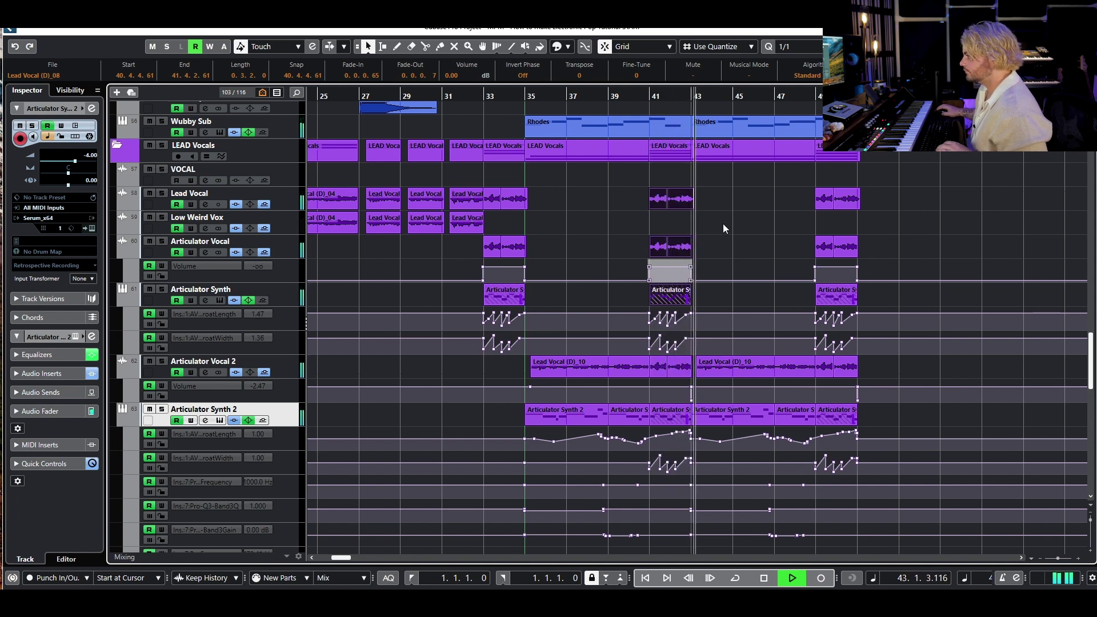
pyautogui.press('space')
# - Hide the automation lanes of all tracks so only the track rows and their clips are shown
pyautogui.scroll(10, 433, 226)
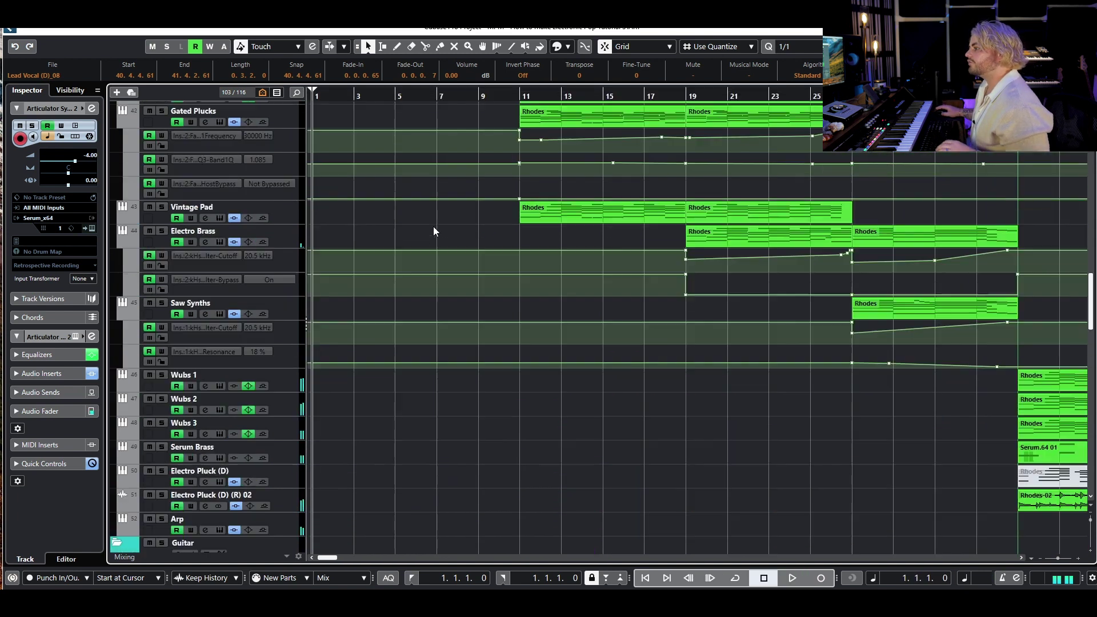
pyautogui.click(298, 47)
pyautogui.click(230, 226)
pyautogui.click(366, 40)
pyautogui.scroll(10, 523, 257)
pyautogui.scroll(-5, 524, 259)
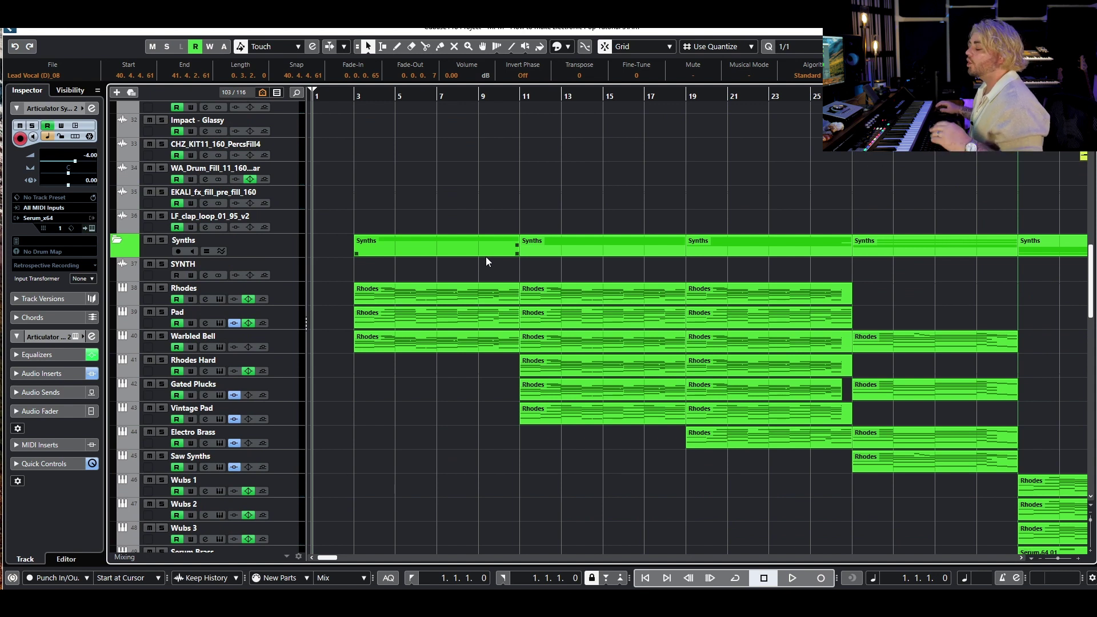
# - Look over the whole arrangement, from the drums and synths to the bass, lead vocal and Articulator tracks
pyautogui.press('g')
pyautogui.press('g')
pyautogui.press('g')
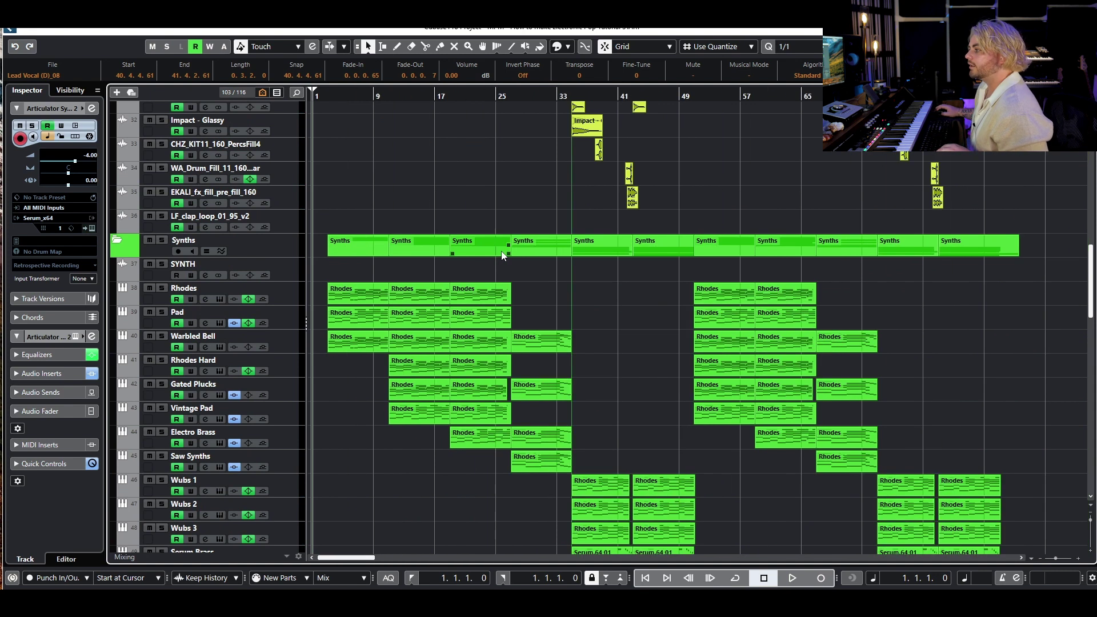
pyautogui.scroll(-3, 503, 243)
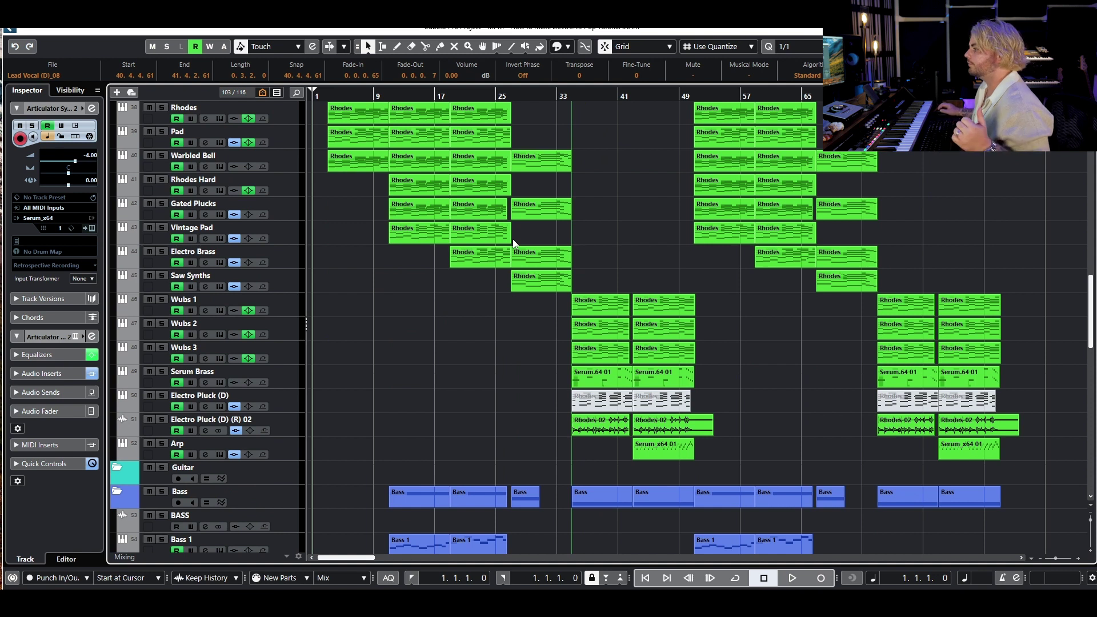
pyautogui.scroll(-4, 513, 239)
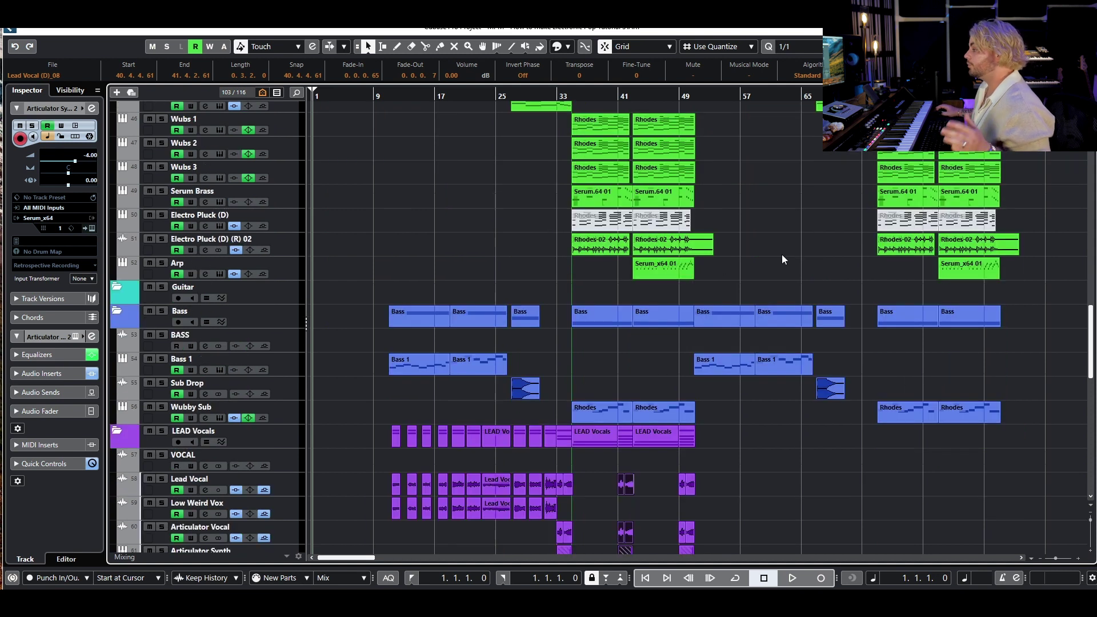
pyautogui.scroll(-5, 781, 305)
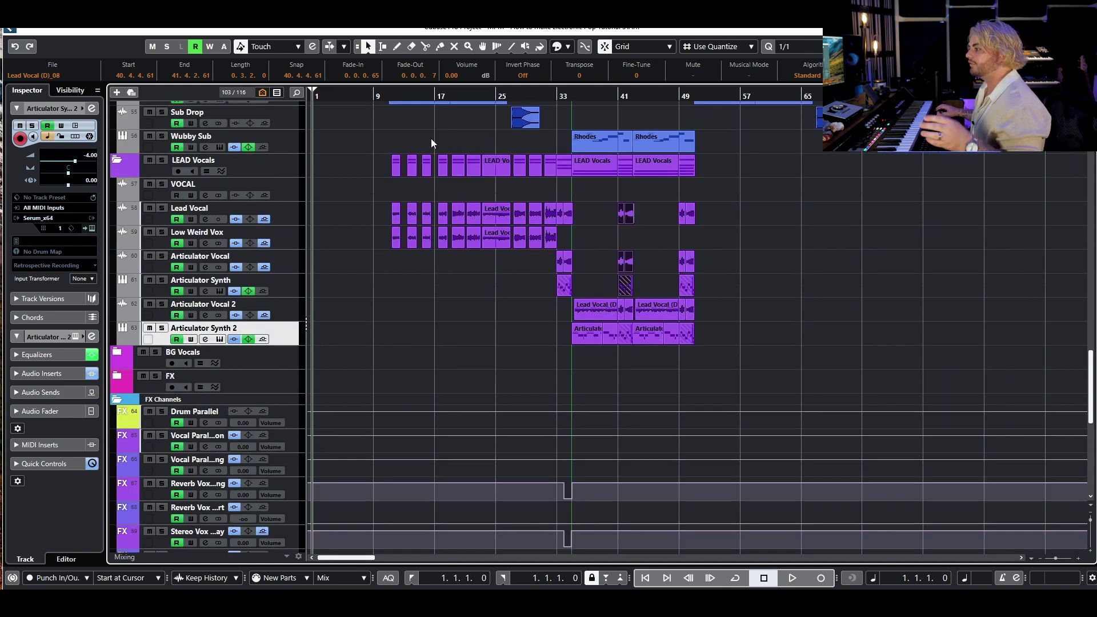
pyautogui.scroll(15, 368, 225)
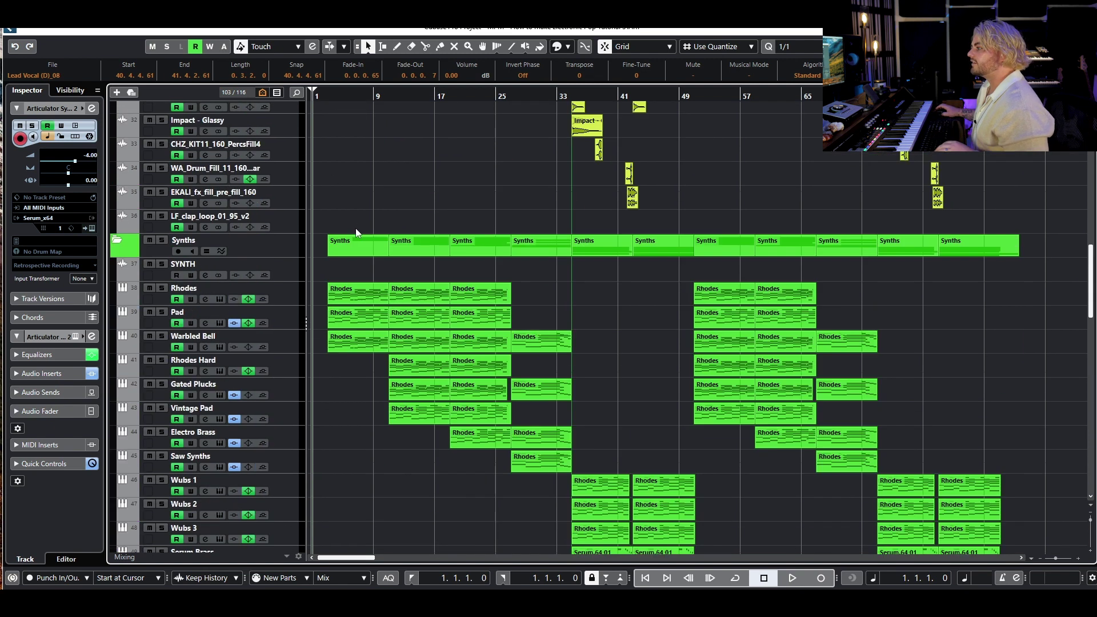
pyautogui.scroll(5, 365, 235)
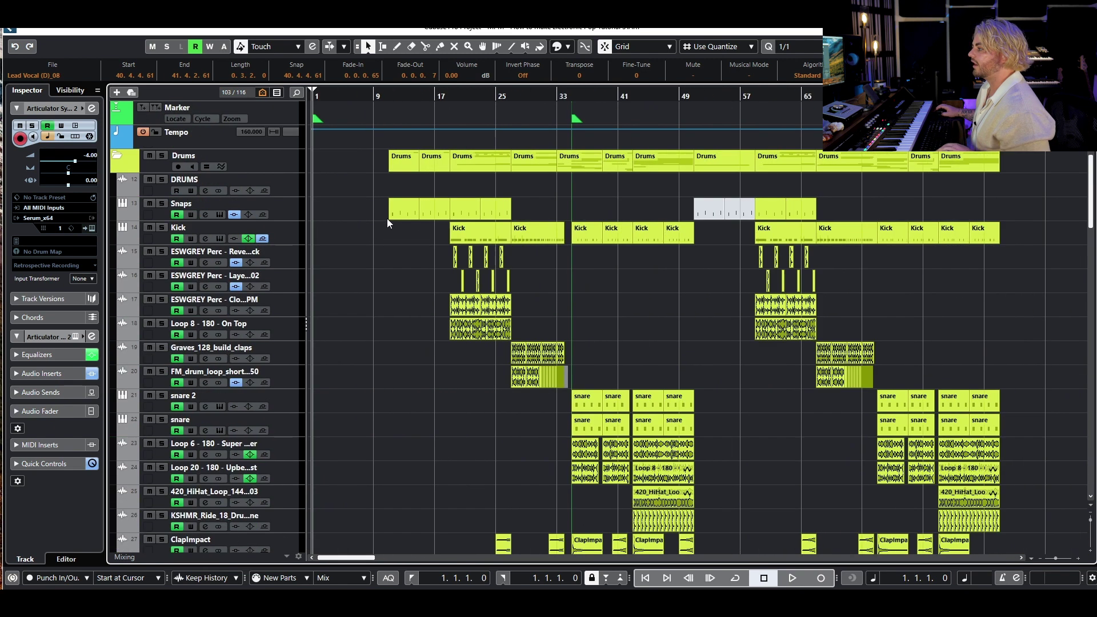
pyautogui.scroll(-10, 773, 258)
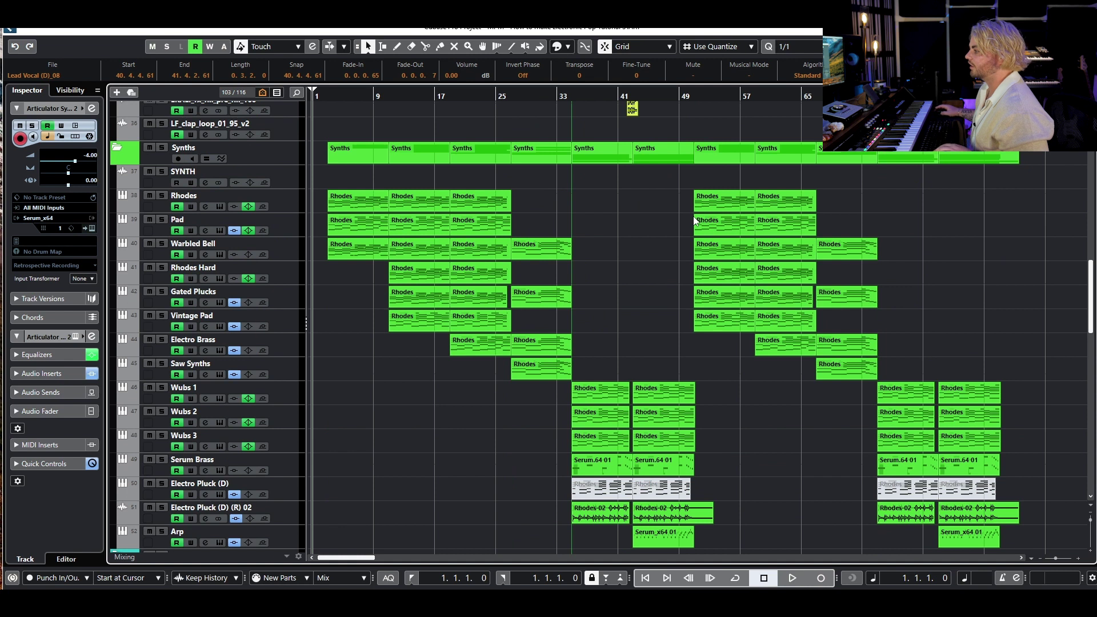
# - Play the full track from bar 1 while following the synth, bass and lead vocal tracks
pyautogui.press('space')
pyautogui.press('h')
pyautogui.press('h')
pyautogui.press('h')
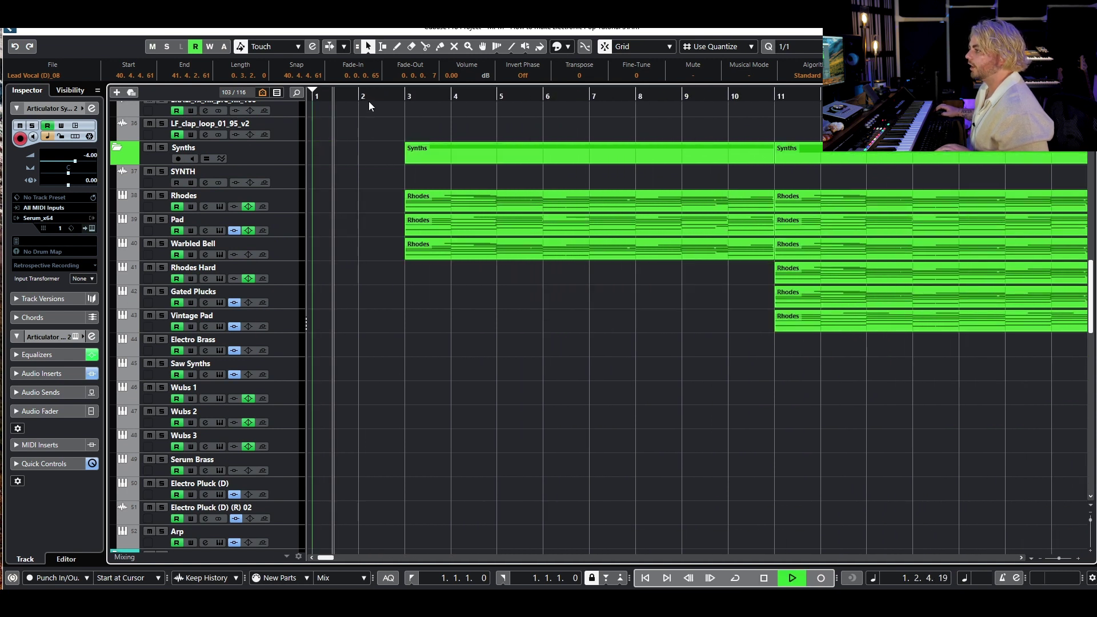
pyautogui.press('g')
pyautogui.press('g')
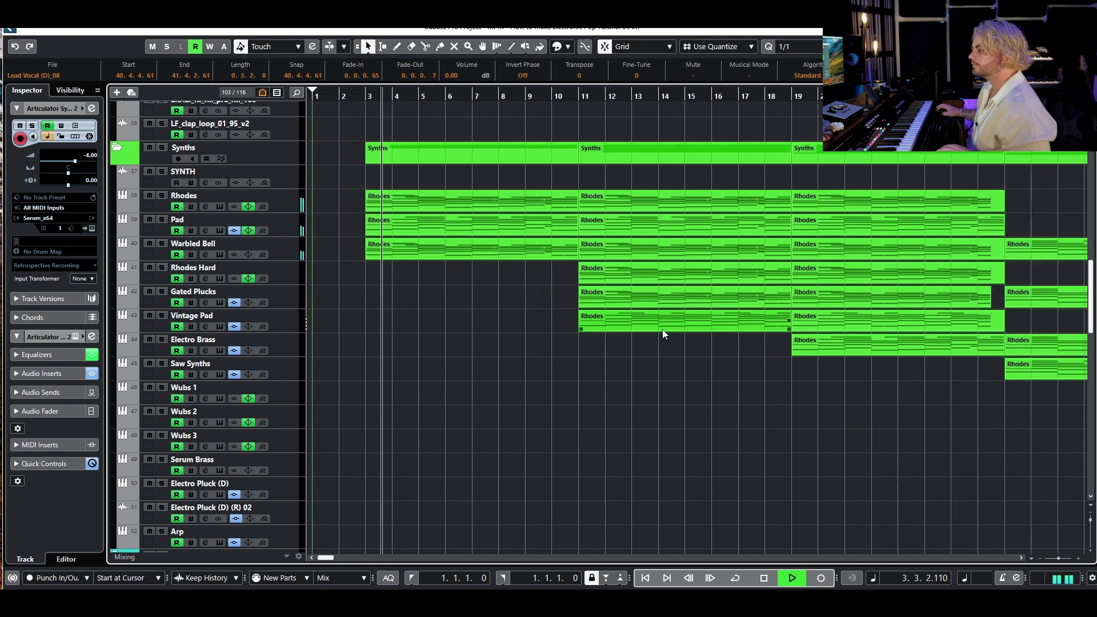
pyautogui.scroll(-10, 507, 297)
pyautogui.hscroll(5, 565, 259)
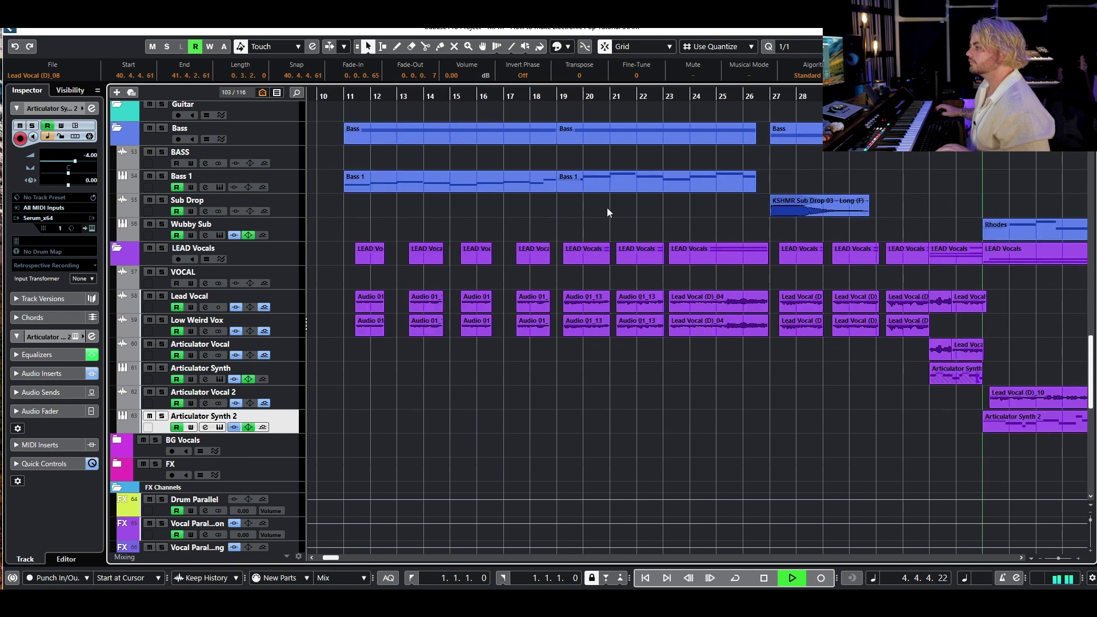
pyautogui.press('g')
pyautogui.press('g')
pyautogui.press('g')
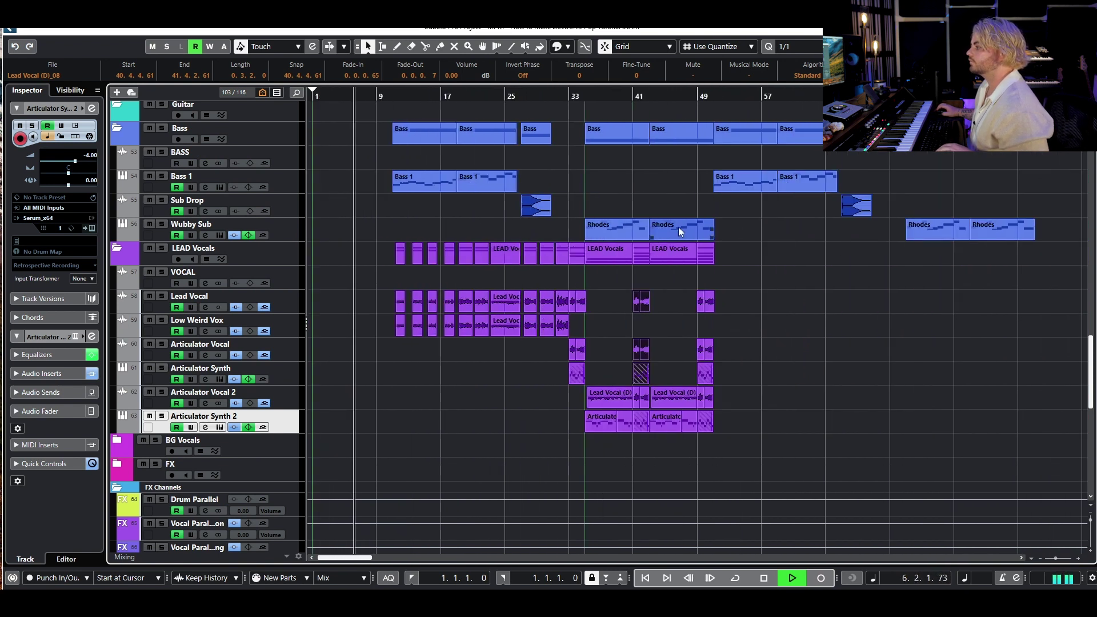
pyautogui.scroll(4, 543, 228)
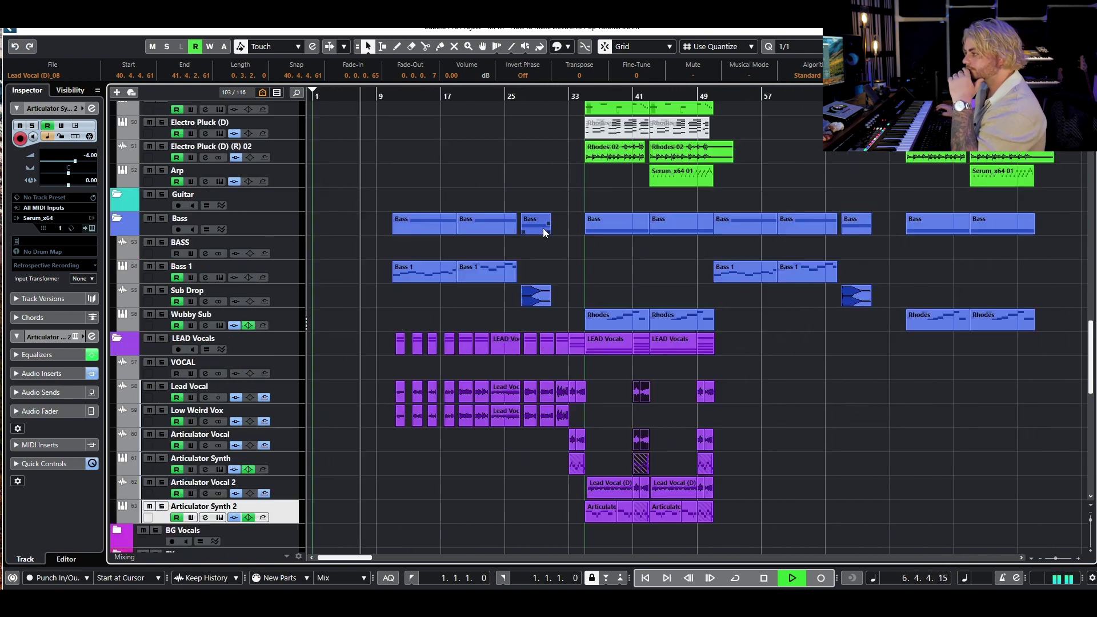
# - View the Lead Vocal channel settings and its Auto-Tune EFX+ insert during playback, and close both windows
pyautogui.click(206, 397)
pyautogui.click(272, 287)
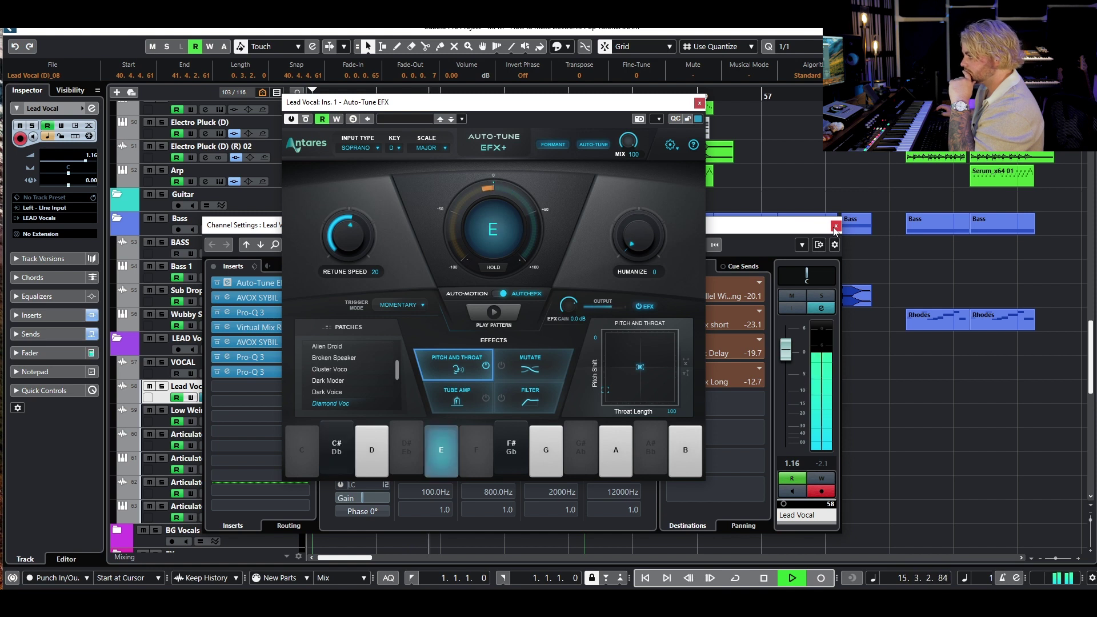
pyautogui.click(836, 227)
pyautogui.click(700, 103)
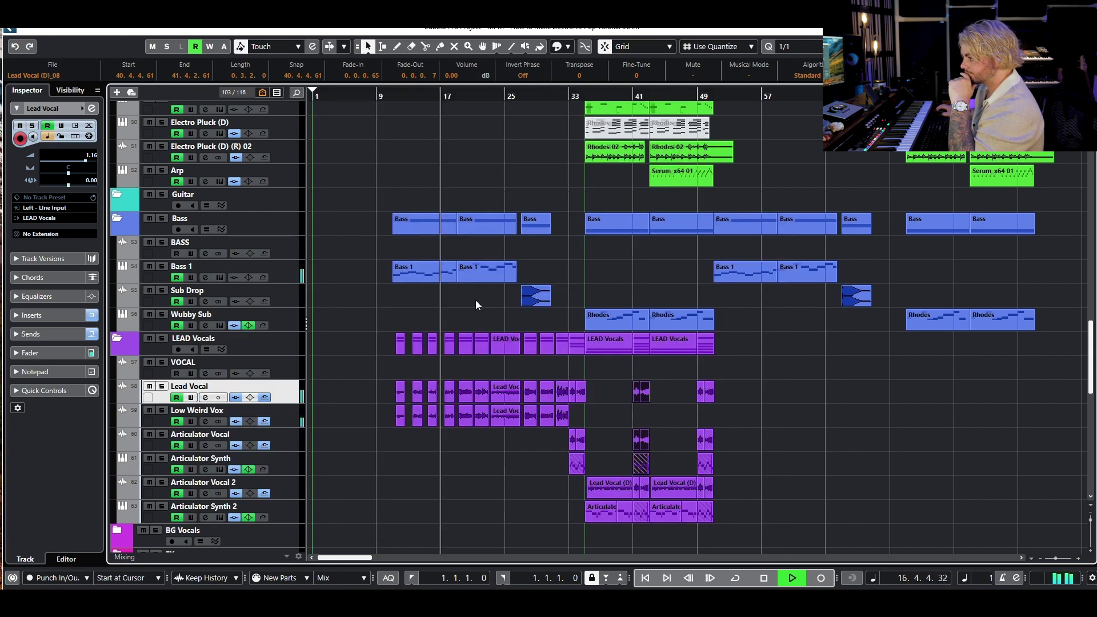
# - View the Low Weird Vox channel settings and its Auto-Tune EFX+ insert during playback, and close both windows
pyautogui.scroll(-4, 477, 298)
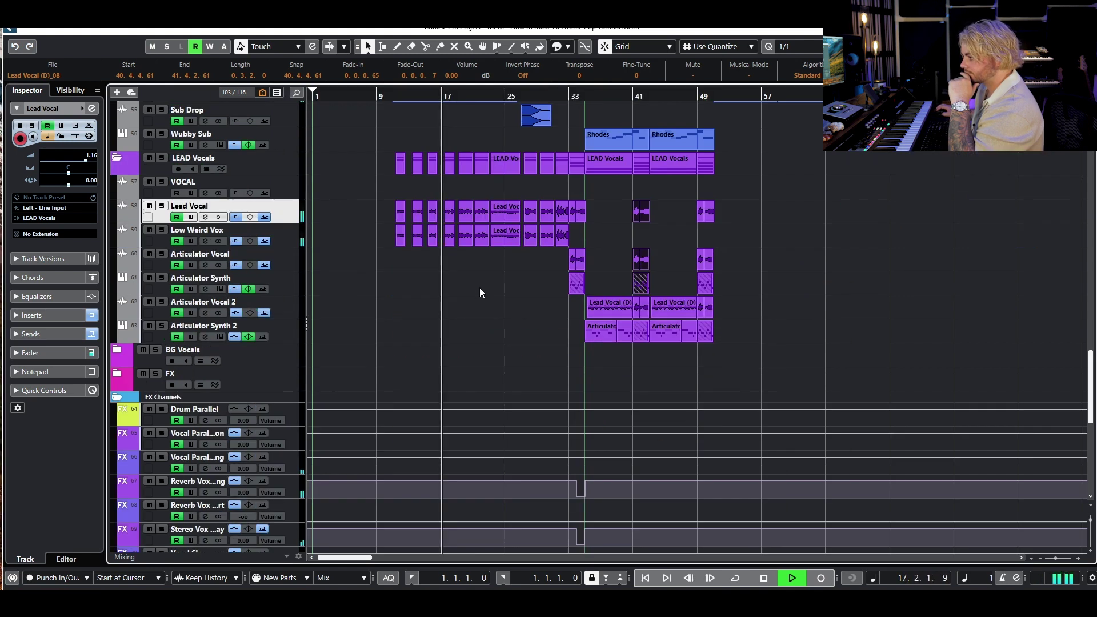
pyautogui.click(206, 240)
pyautogui.click(259, 284)
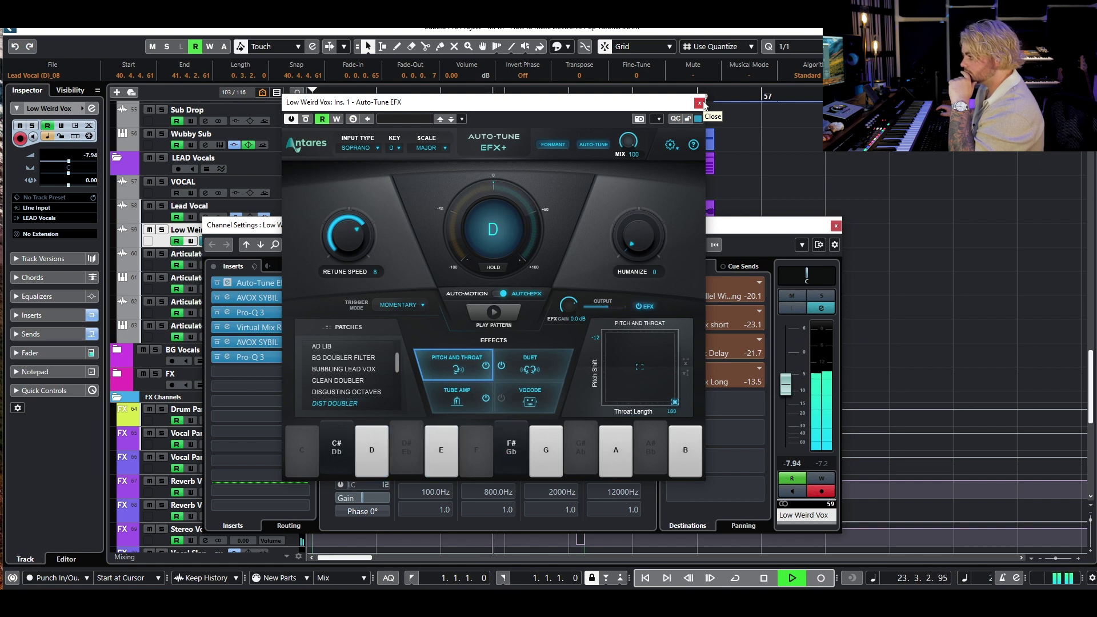
pyautogui.click(700, 103)
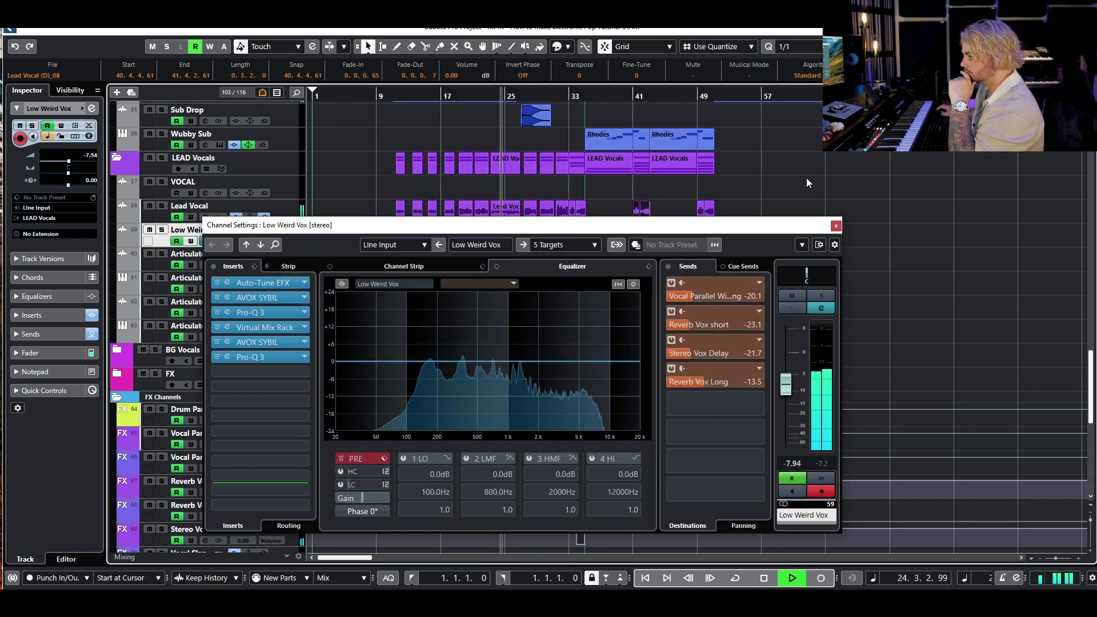
pyautogui.click(836, 225)
# - Follow the drum tracks during playback, view the Articulator Synth channel settings and its AVOX Articulator insert, and close both windows
pyautogui.scroll(5, 773, 214)
pyautogui.scroll(10, 760, 224)
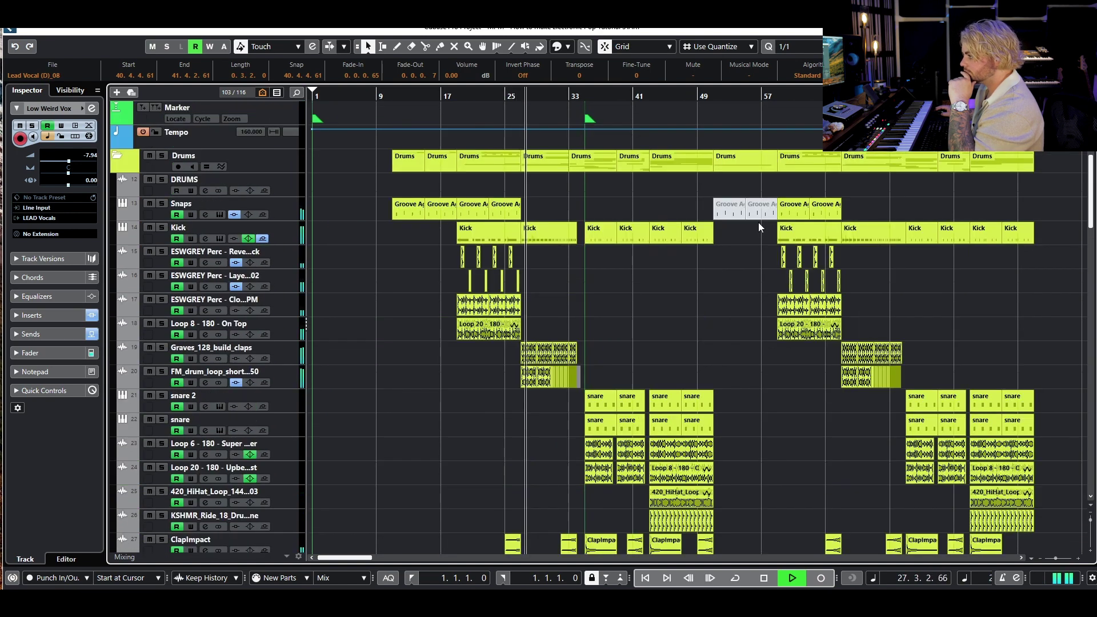
pyautogui.scroll(-15, 743, 240)
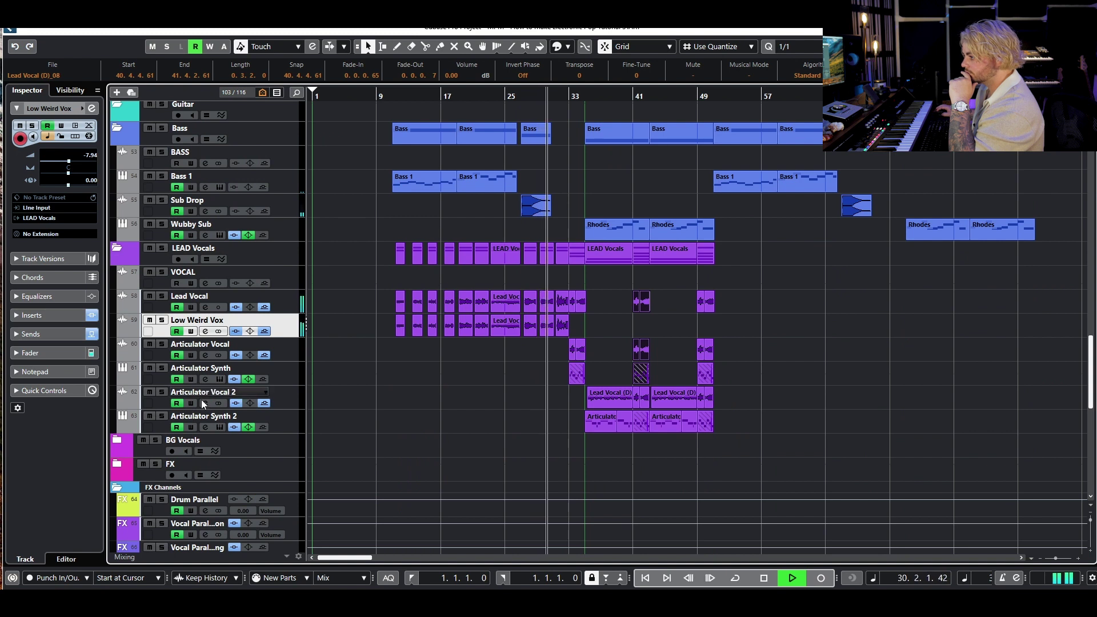
pyautogui.click(205, 379)
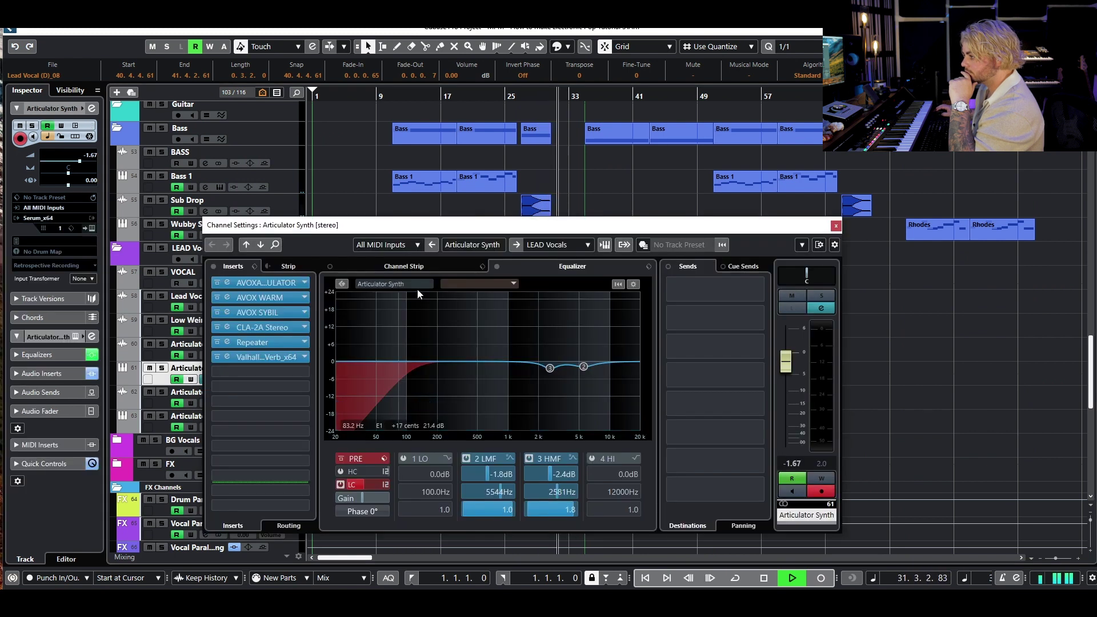
pyautogui.click(272, 286)
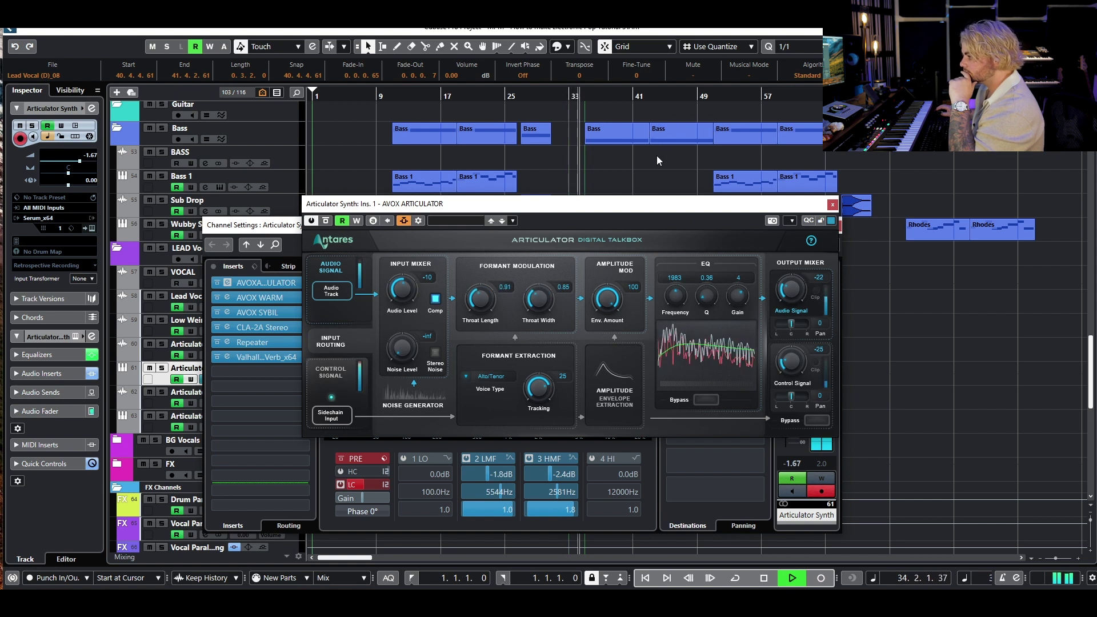
pyautogui.click(832, 204)
pyautogui.click(833, 231)
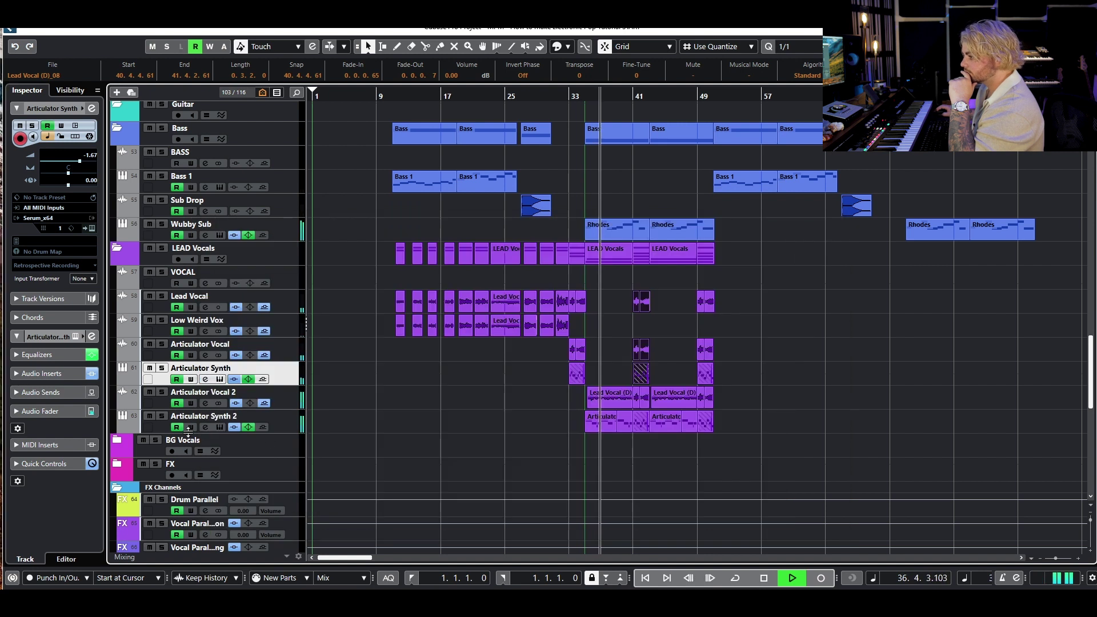
# - Open Articulator Synth 2's channel settings, AVOX Articulator insert and Serum instrument, arranging the plug-in windows so both are visible during playback
pyautogui.click(208, 427)
pyautogui.click(266, 283)
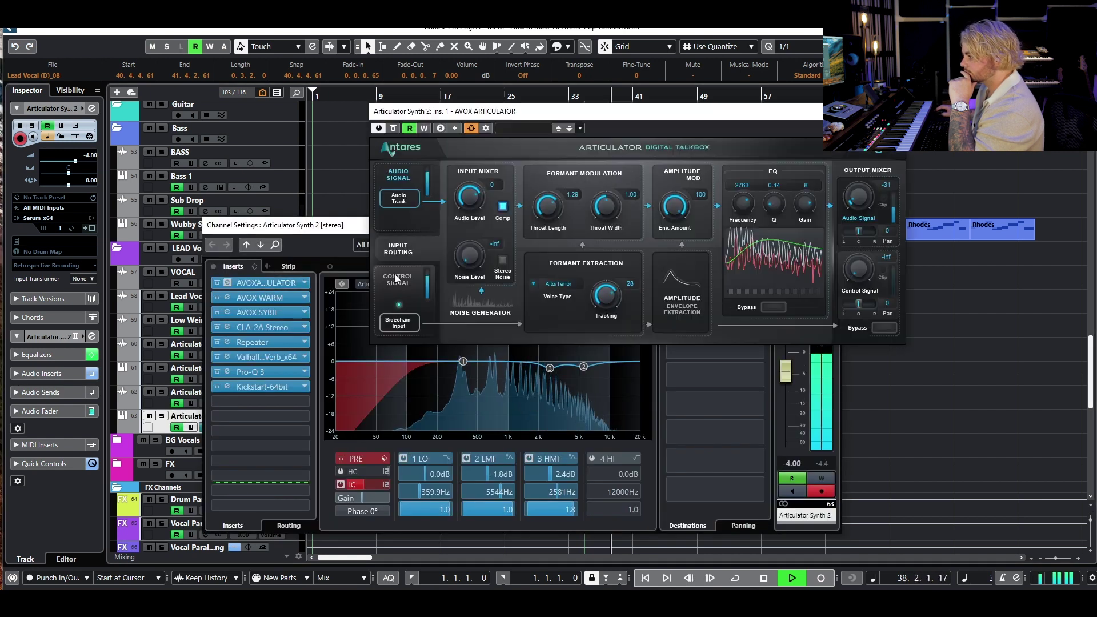
pyautogui.moveTo(286, 224); pyautogui.dragTo(369, 460)
pyautogui.click(221, 427)
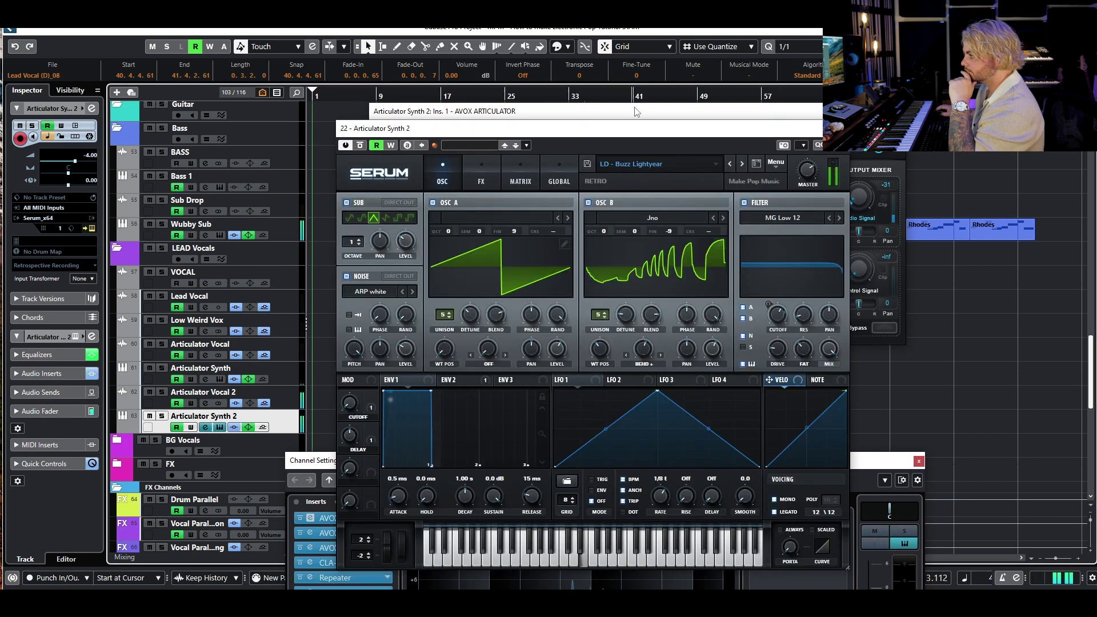
pyautogui.moveTo(636, 112); pyautogui.dragTo(772, 137)
pyautogui.moveTo(485, 136); pyautogui.dragTo(162, 107)
pyautogui.moveTo(559, 142); pyautogui.dragTo(563, 242)
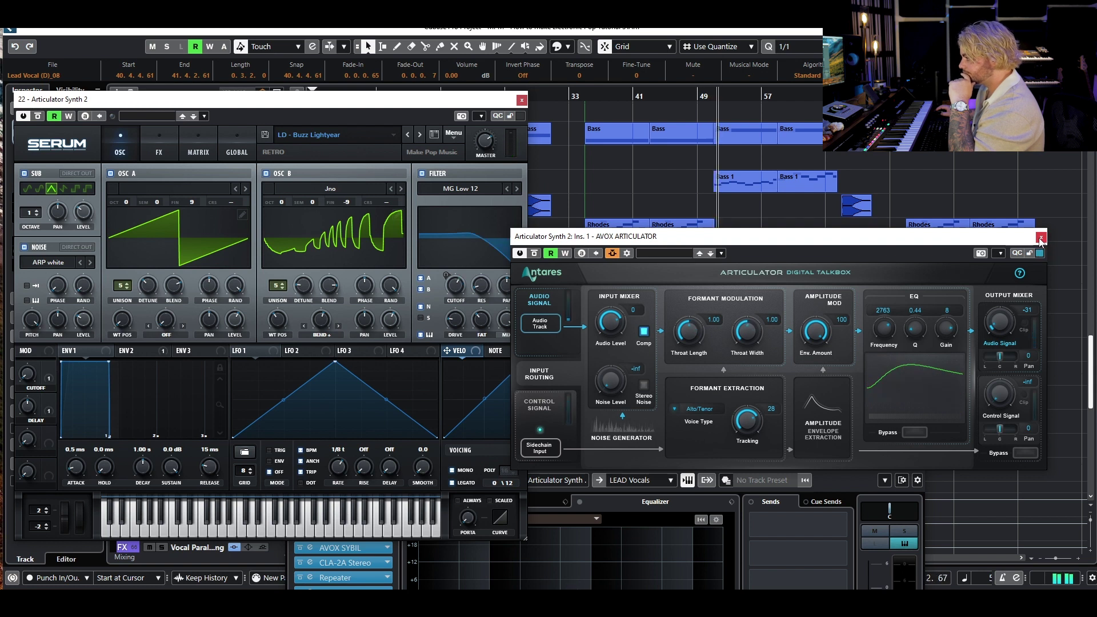
# - Close the Articulator Synth 2 plug-in and channel windows, return to the drum tracks and stop playback
pyautogui.click(1041, 239)
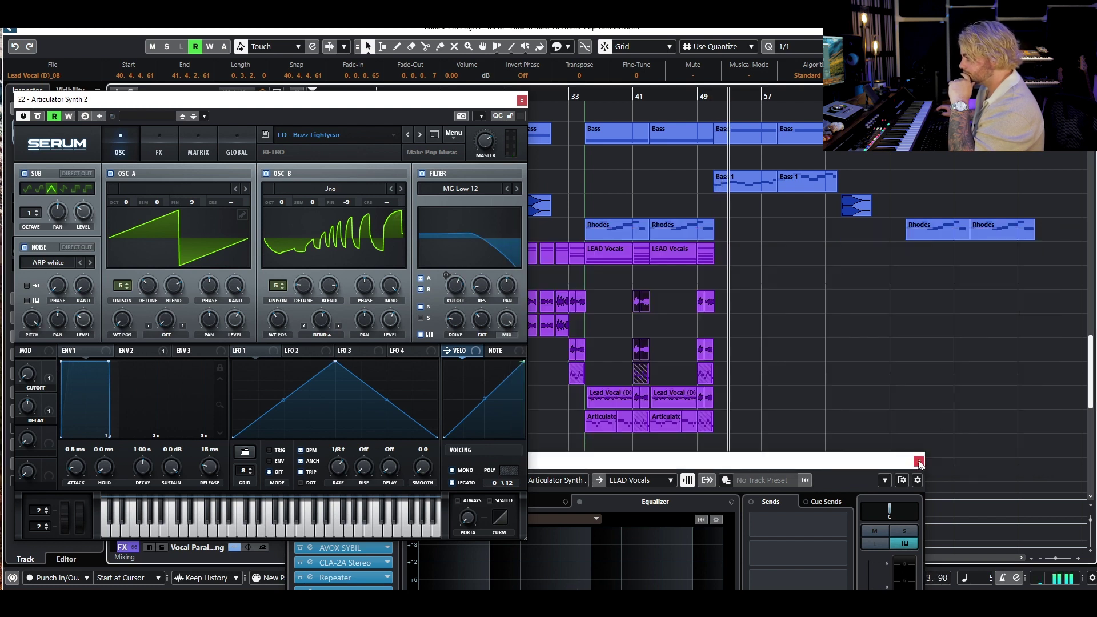
pyautogui.click(518, 100)
pyautogui.scroll(15, 790, 318)
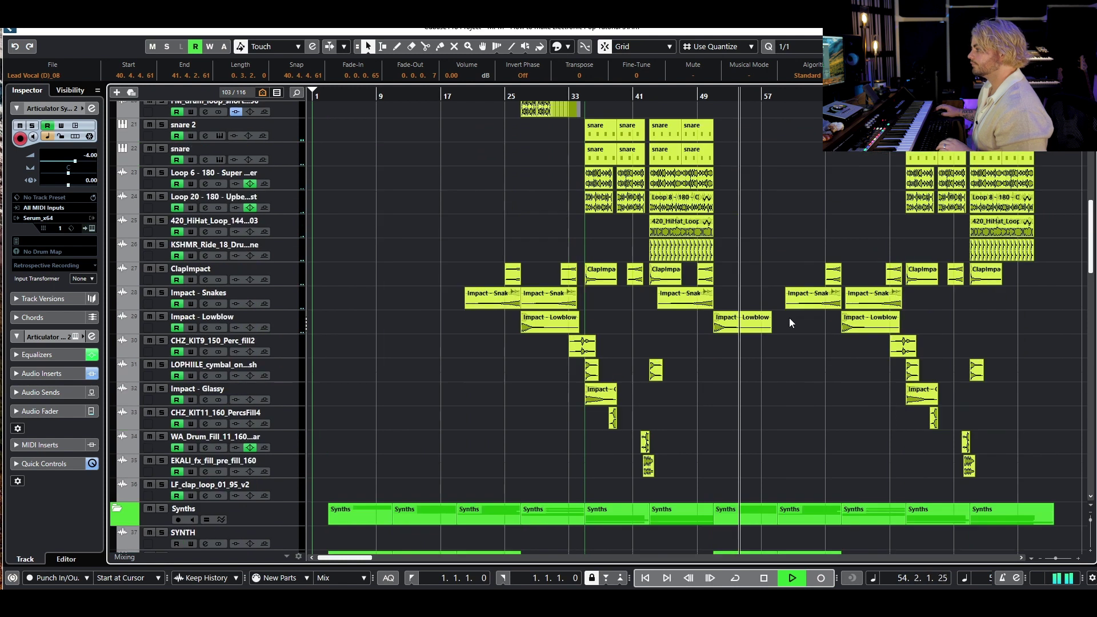
pyautogui.press('space')
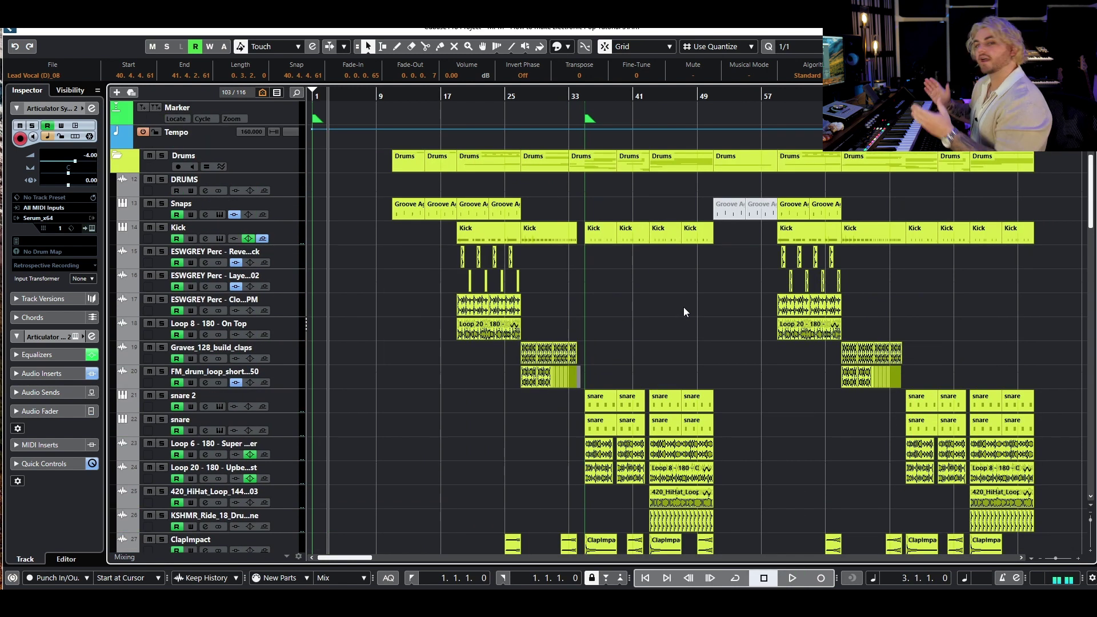